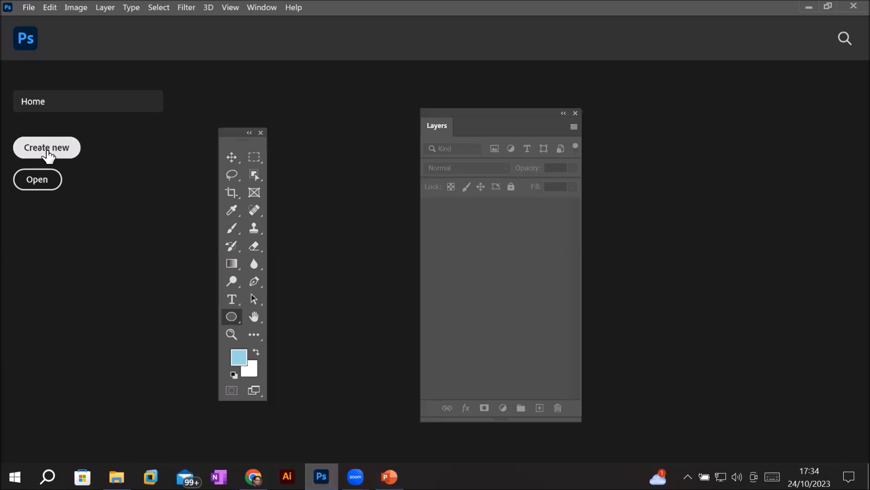
# Create a new document from the Letter print preset, 8.5 x 11 in at 300 ppi
pyautogui.click(48, 154)
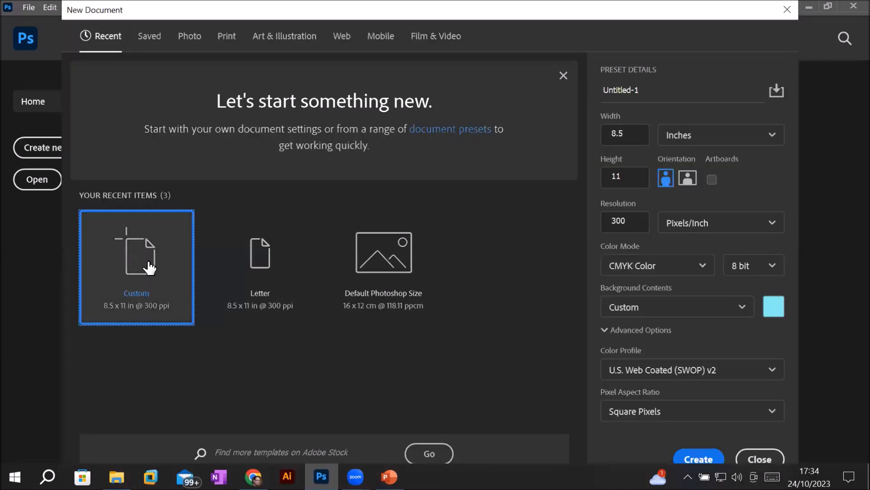
pyautogui.click(224, 39)
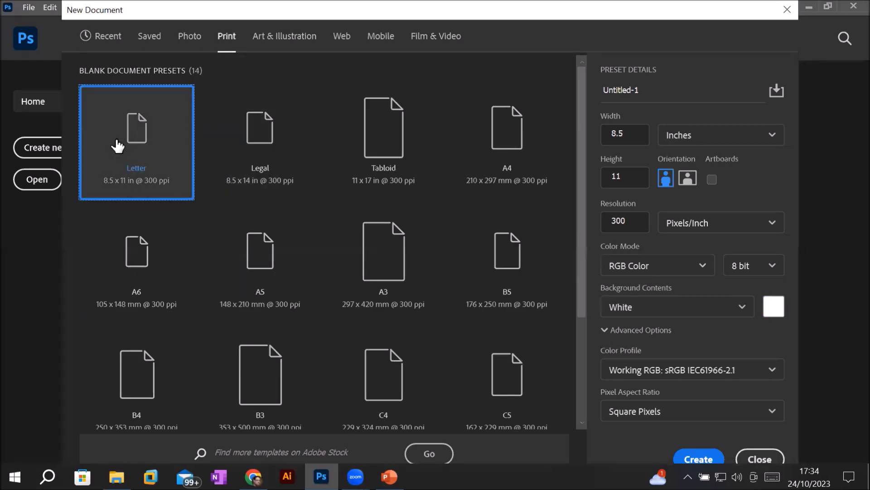
pyautogui.doubleClick(128, 147)
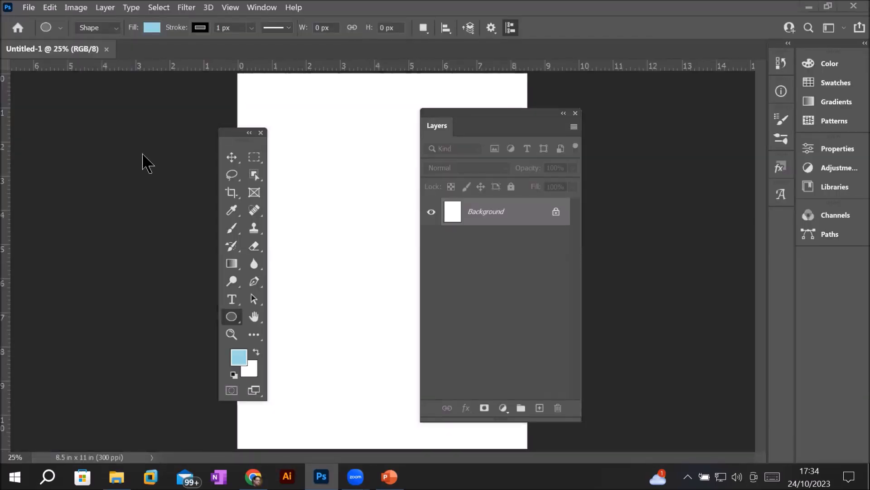
# Move the floating Tools panel away from the blank page and dismiss the introductory tips
pyautogui.moveTo(237, 132); pyautogui.dragTo(114, 142)
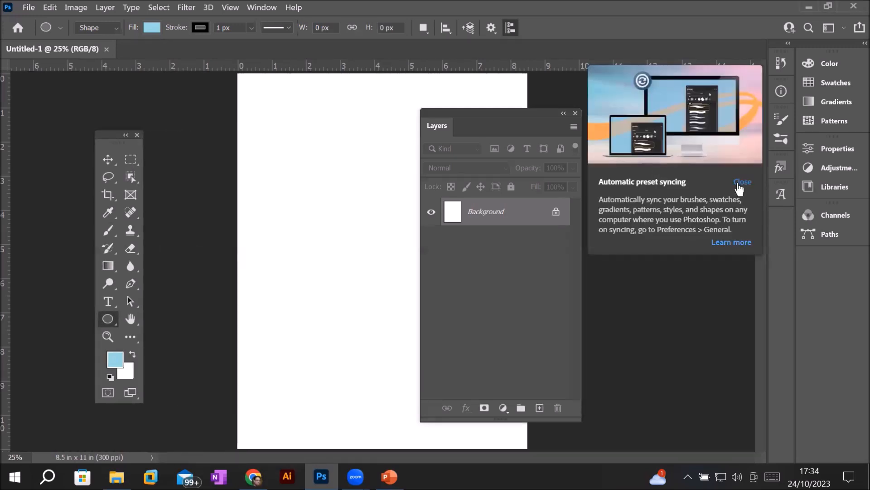
pyautogui.click(743, 180)
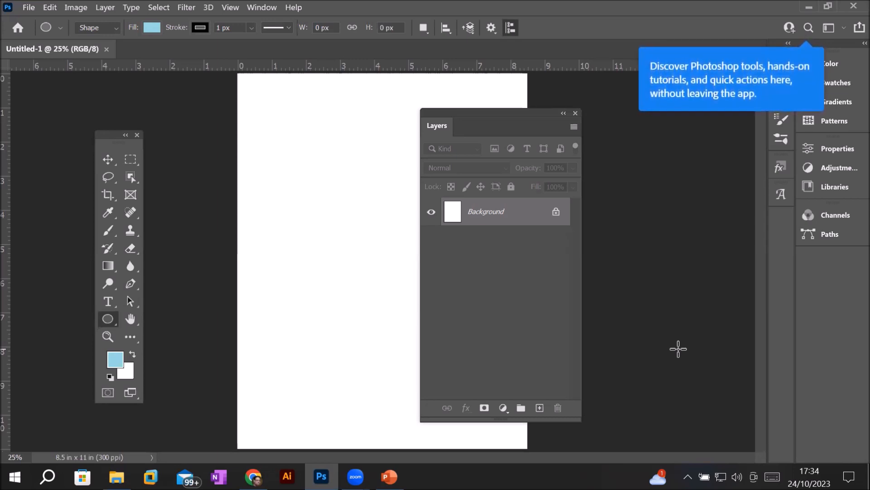
pyautogui.click(231, 44)
pyautogui.hotkey('alt', 'w')
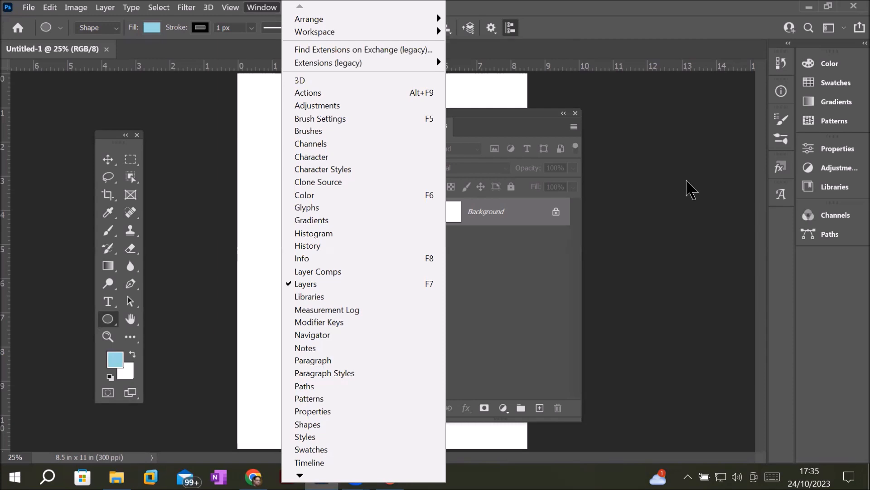
pyautogui.click(691, 190)
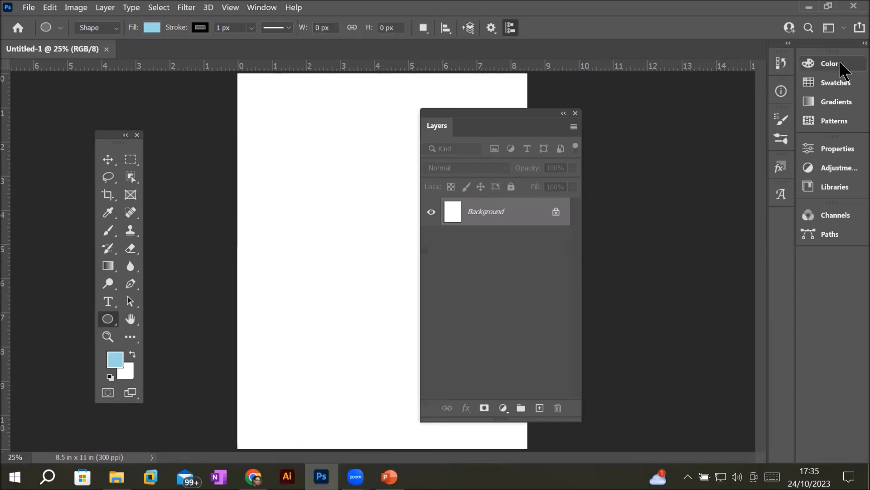
# Detach the Color, Patterns, Channels, Libraries and Properties panels from the dock and expand the floating Patterns and Properties panels
pyautogui.moveTo(832, 72); pyautogui.dragTo(189, 170)
pyautogui.moveTo(828, 103); pyautogui.dragTo(622, 143)
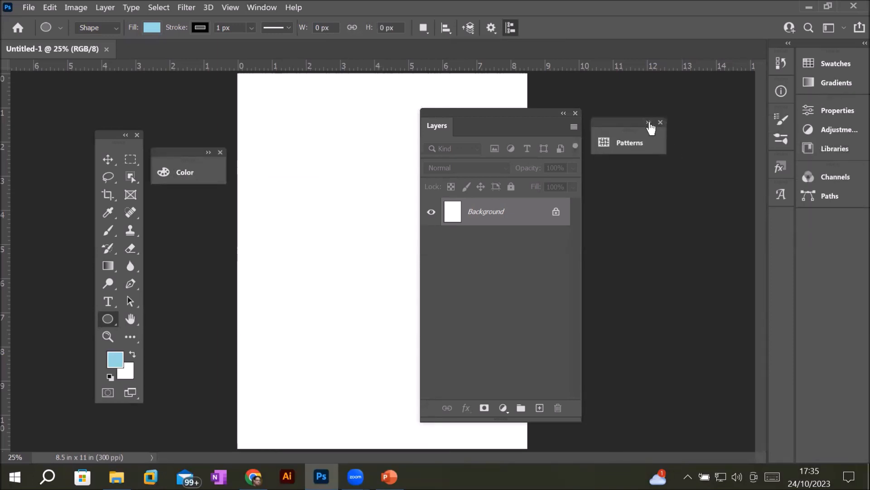
pyautogui.click(653, 123)
pyautogui.moveTo(826, 176); pyautogui.dragTo(299, 284)
pyautogui.moveTo(816, 150); pyautogui.dragTo(383, 285)
pyautogui.moveTo(841, 113); pyautogui.dragTo(298, 349)
pyautogui.click(295, 328)
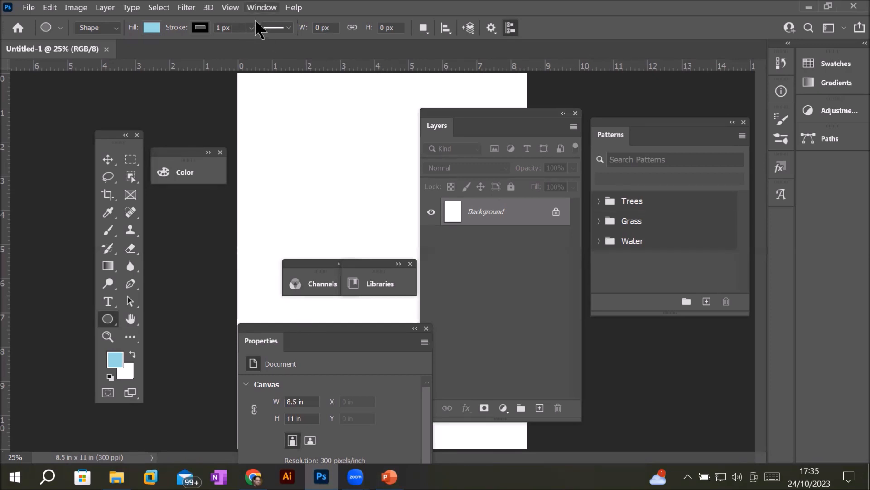
# Reset the Essentials workspace to its default panel layout
pyautogui.click(262, 7)
pyautogui.moveTo(363, 32)
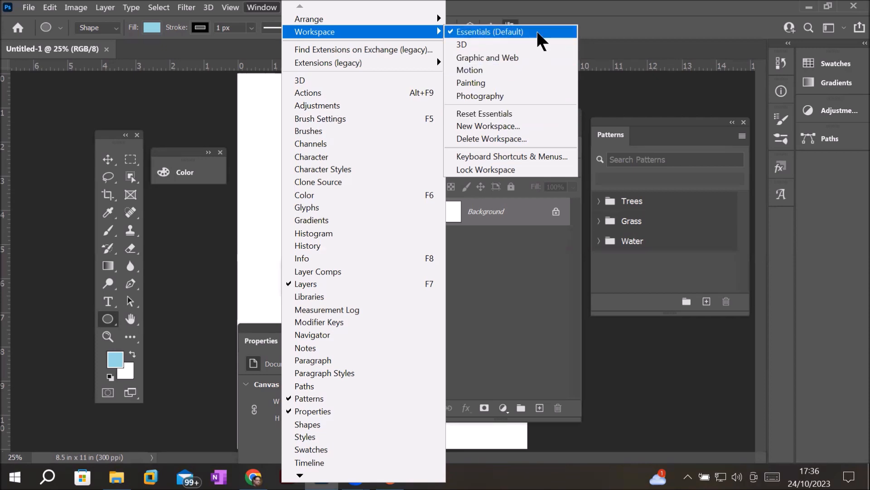
pyautogui.click(526, 113)
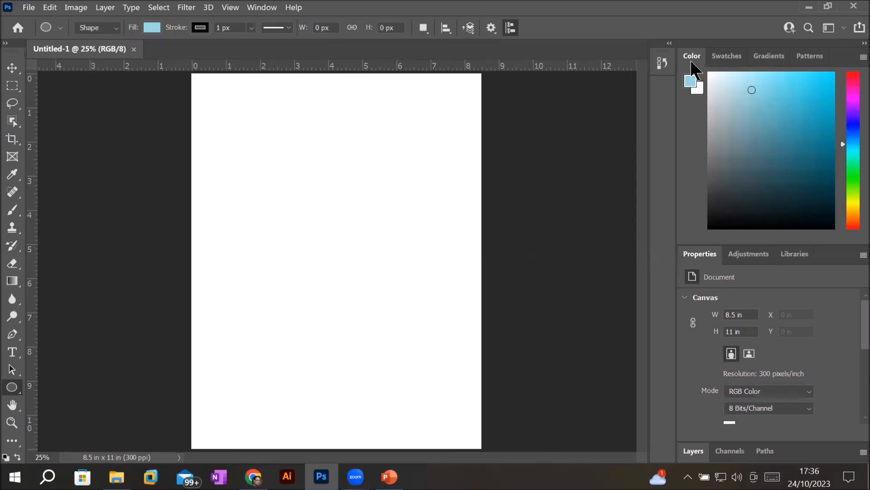
# View the Swatches, Gradients, Patterns, Adjustments, Libraries and Properties panels one after another
pyautogui.click(724, 59)
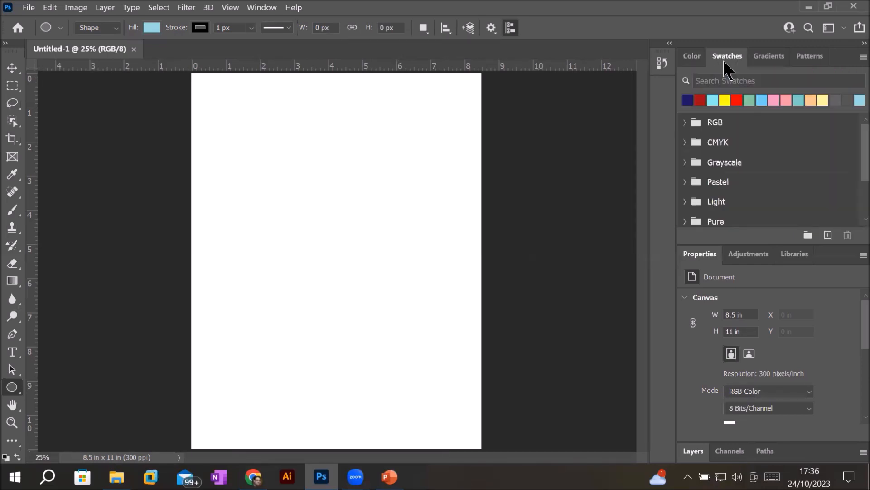
pyautogui.click(772, 57)
pyautogui.click(806, 59)
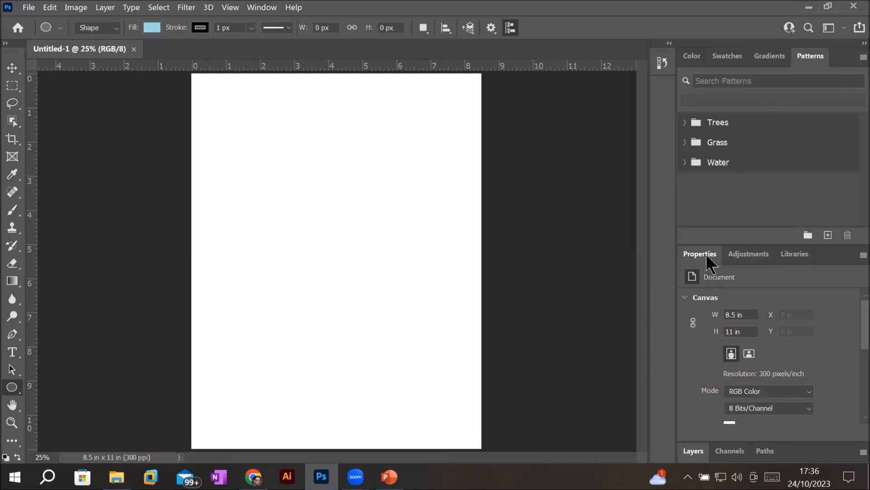
pyautogui.click(755, 255)
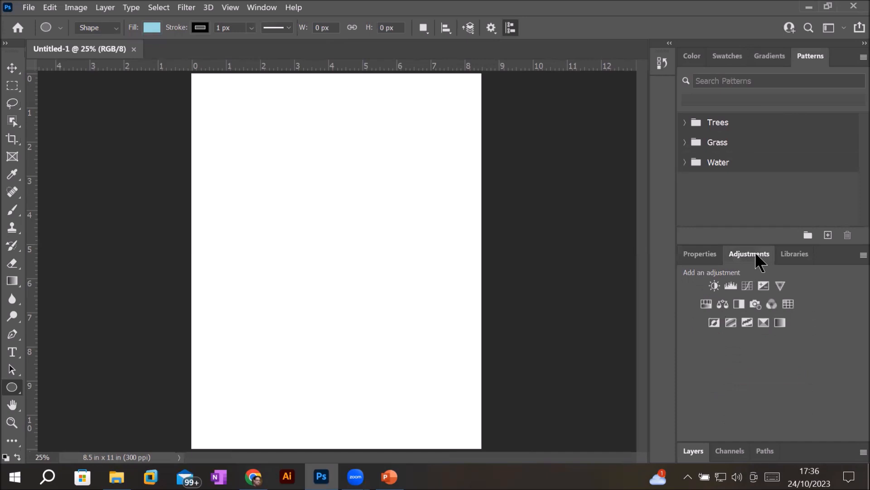
pyautogui.click(796, 256)
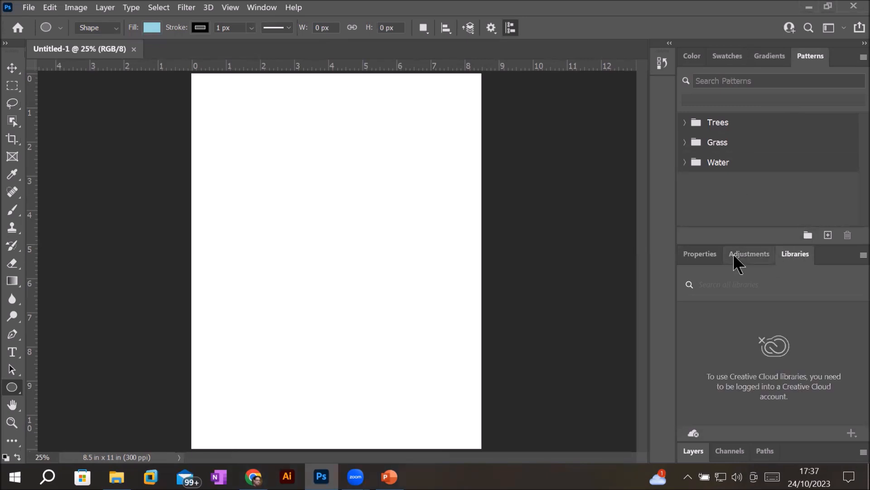
pyautogui.click(702, 255)
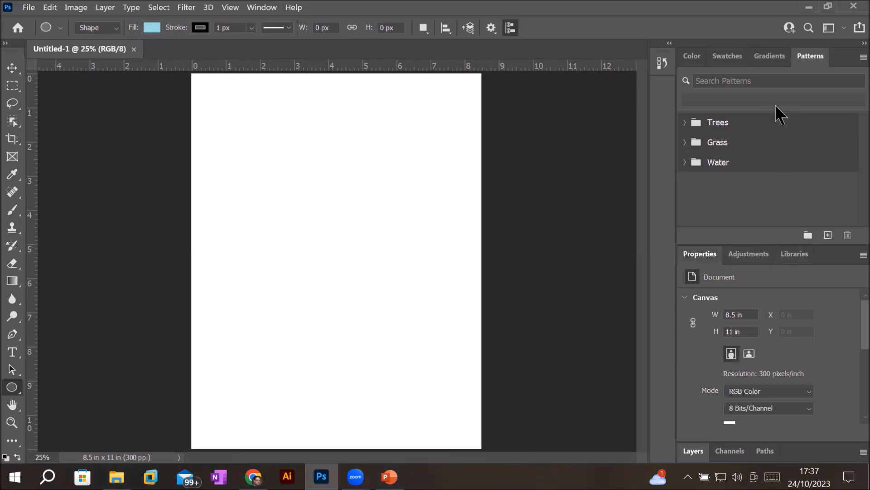
# Expand the Layers panel group and view its Channels and Paths panels as well as the Adjustments panel
pyautogui.click(692, 450)
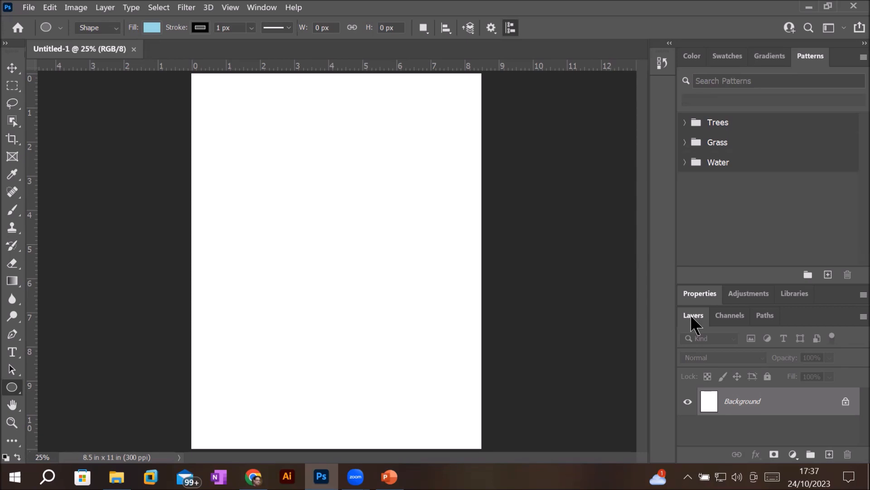
pyautogui.click(739, 313)
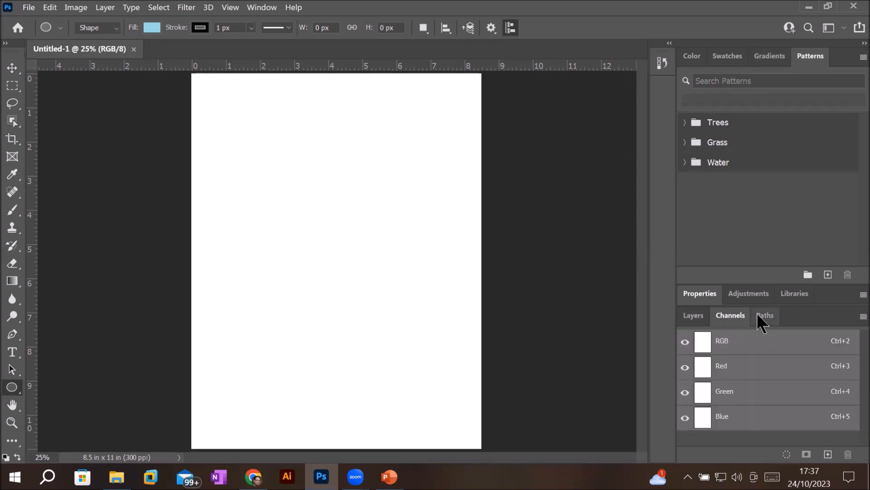
pyautogui.click(762, 315)
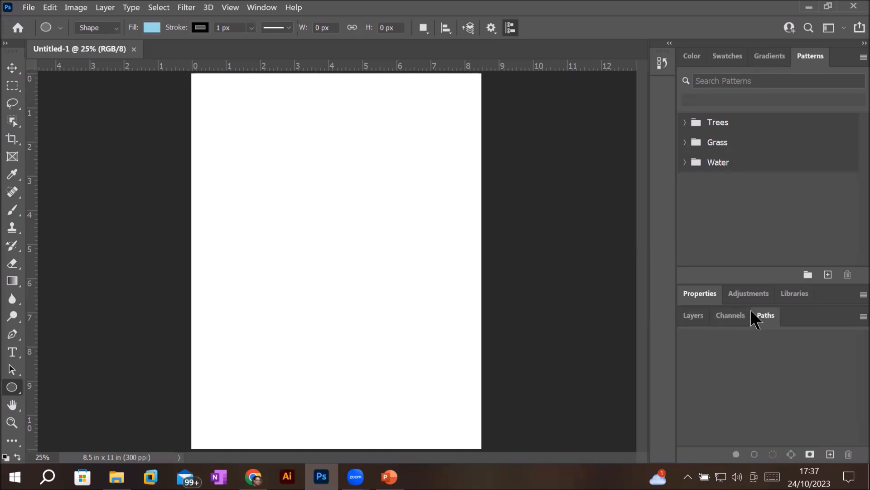
pyautogui.click(728, 297)
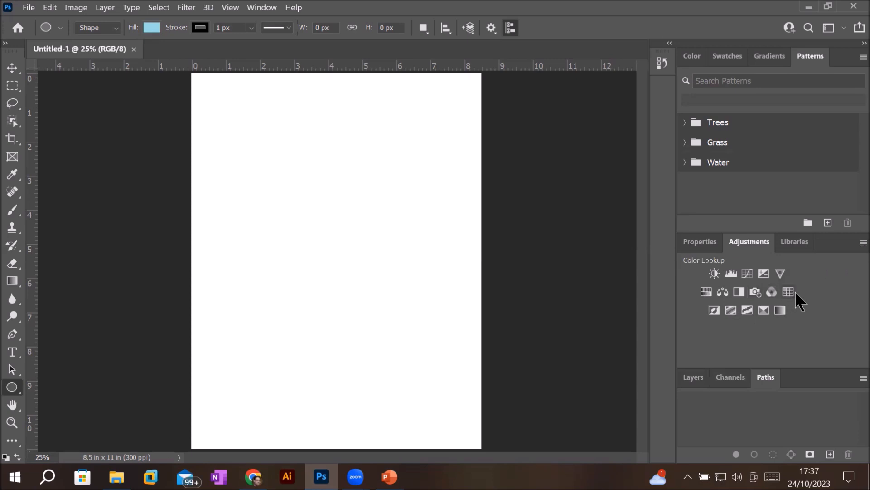
# Bring the Color panel to the front of its group and expand the collapsed History panel
pyautogui.click(729, 58)
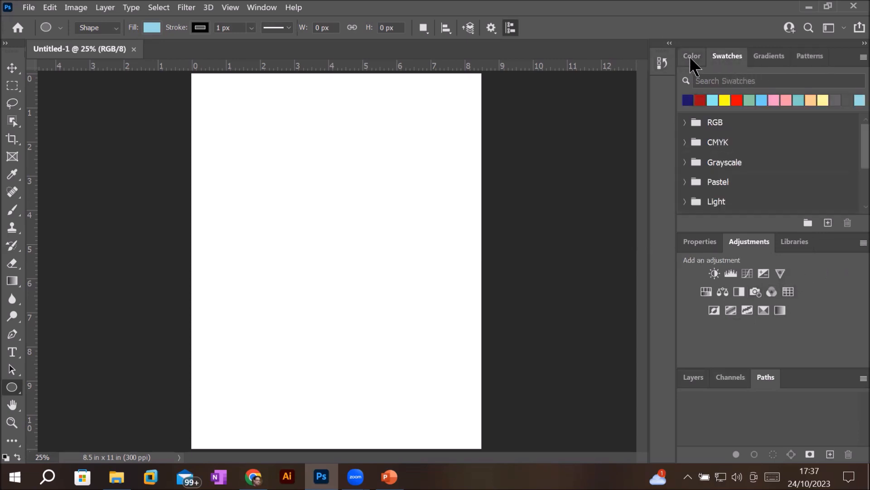
pyautogui.click(690, 57)
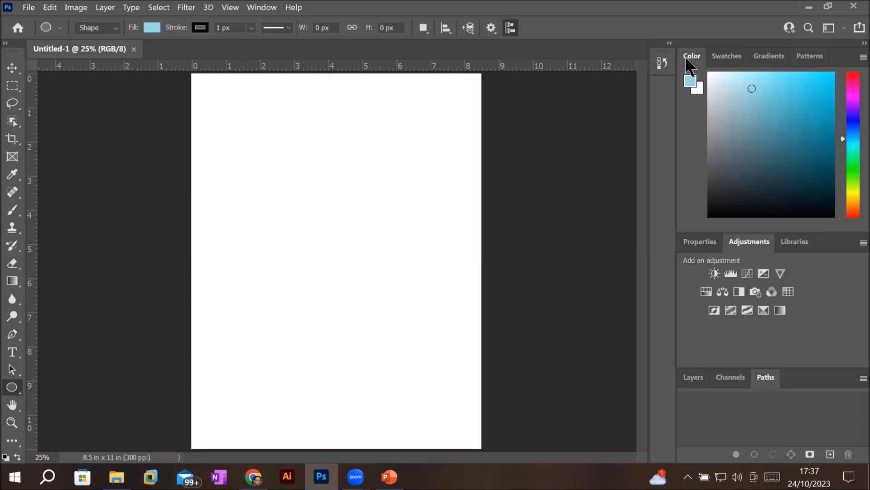
pyautogui.click(662, 63)
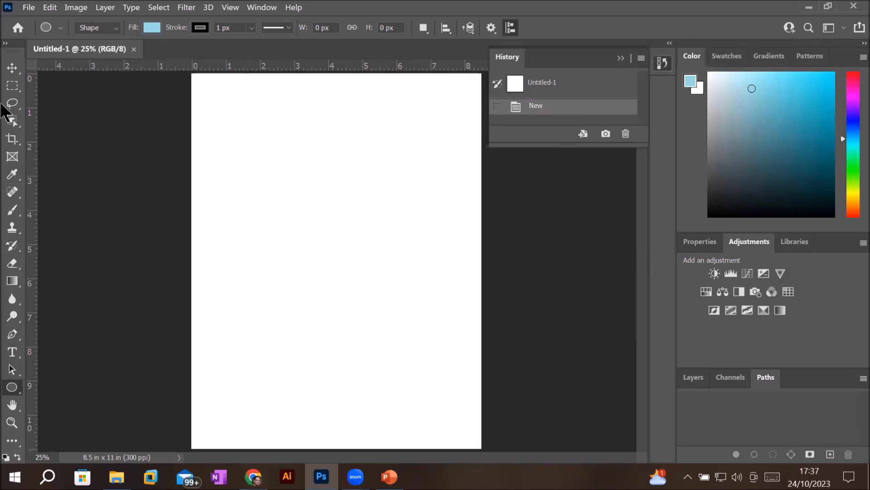
# Switch the Tools panel to two columns and undock it as a floating panel beside the page
pyautogui.click(6, 44)
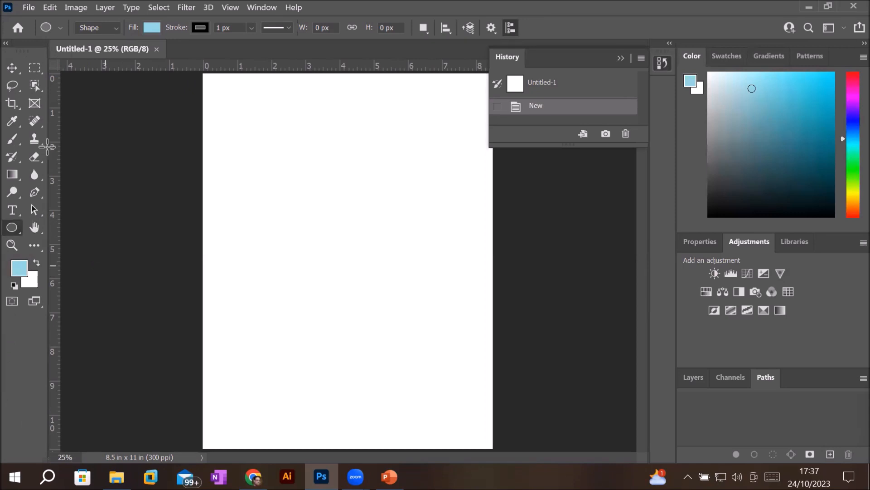
pyautogui.moveTo(25, 48); pyautogui.dragTo(136, 120)
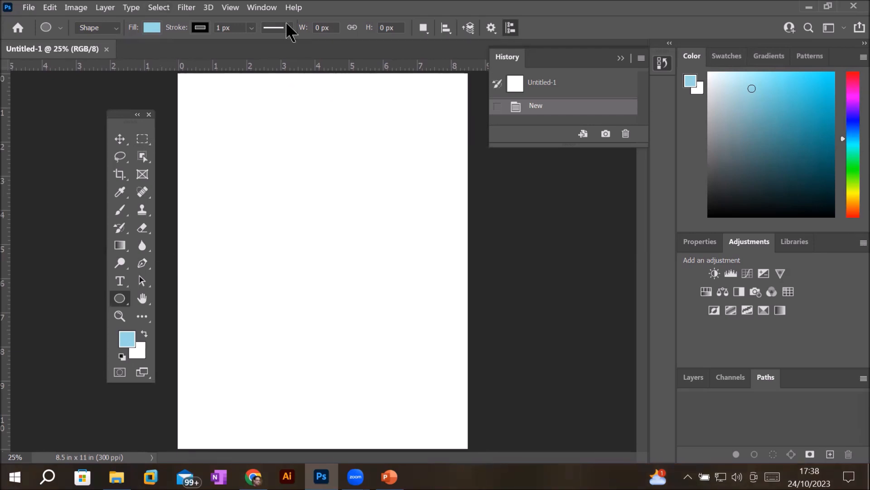
pyautogui.hotkey('alt', 'l')
pyautogui.press('Escape')
pyautogui.hotkey('alt', 'w')
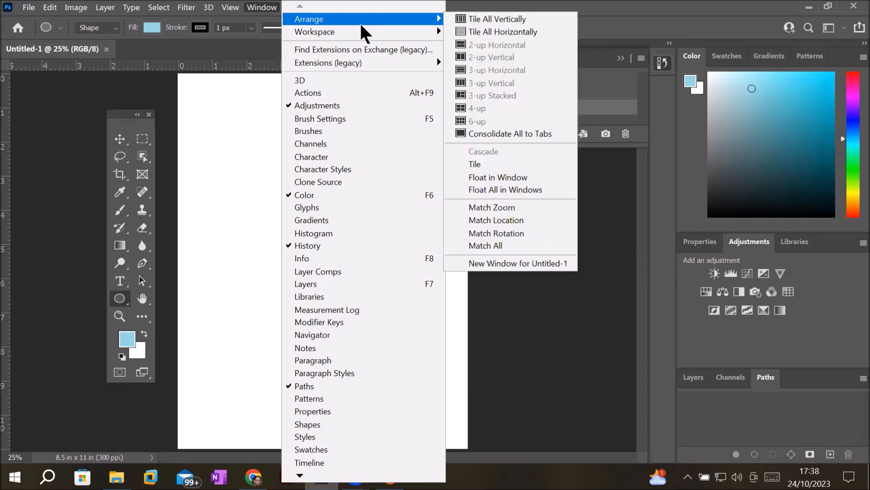
pyautogui.moveTo(365, 34)
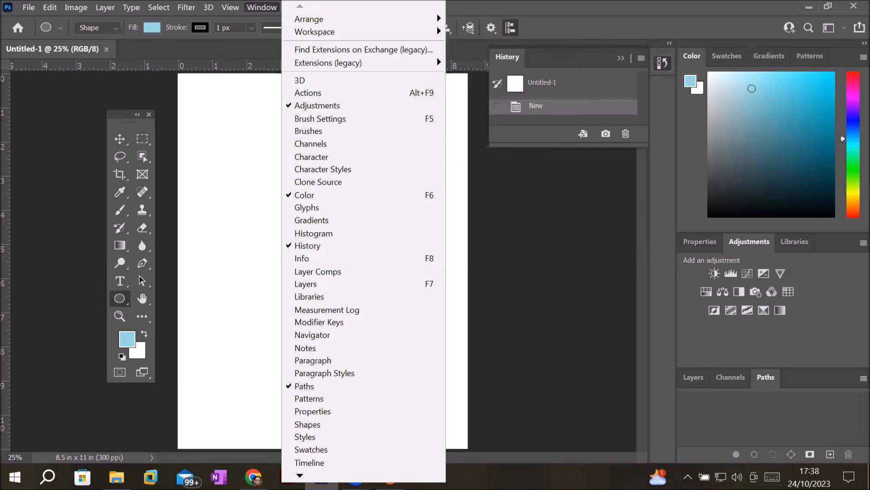
pyautogui.scroll(-3, 313, 453)
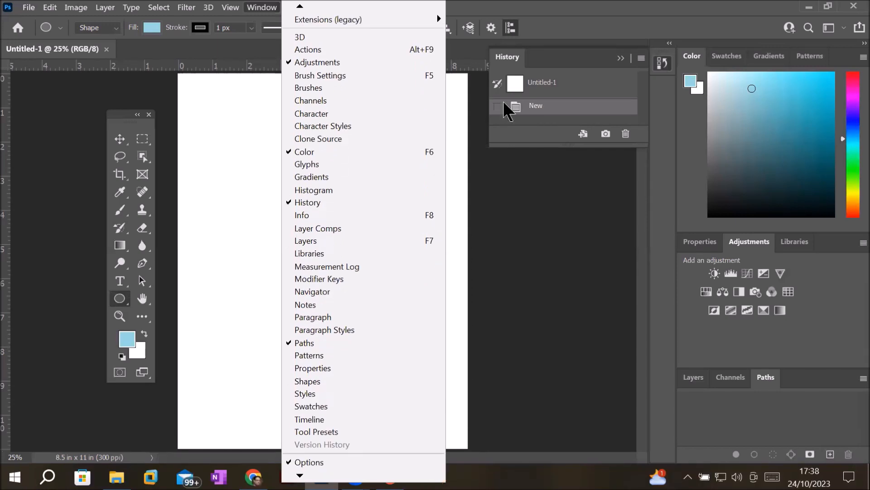
pyautogui.click(503, 102)
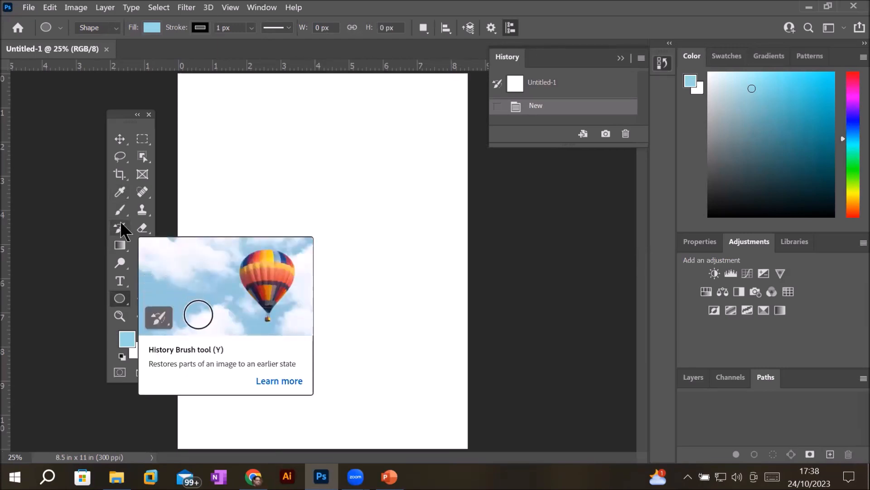
# Activate the Move, Rectangular Marquee, Eyedropper and Horizontal Type tools in turn to compare their tool options
pyautogui.click(122, 143)
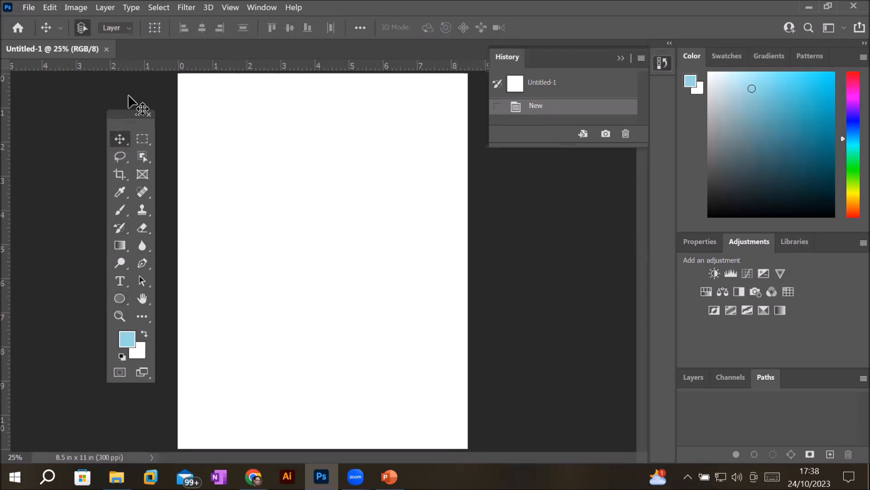
pyautogui.click(140, 141)
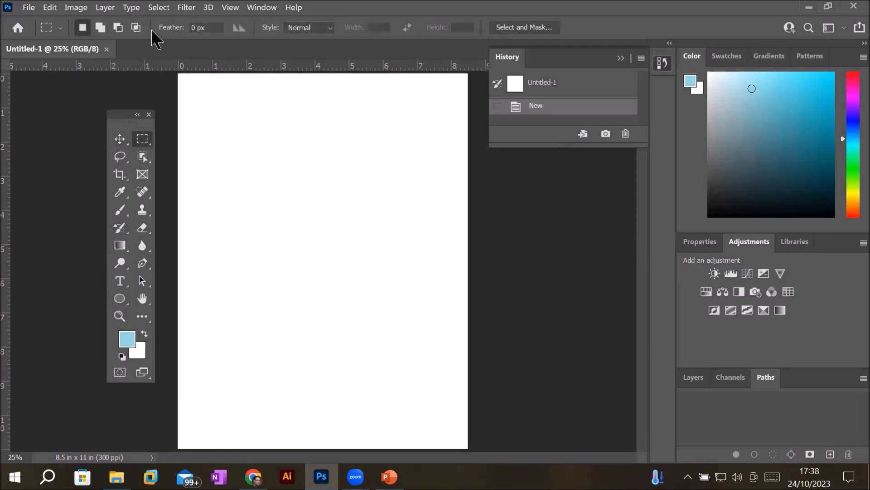
pyautogui.click(120, 190)
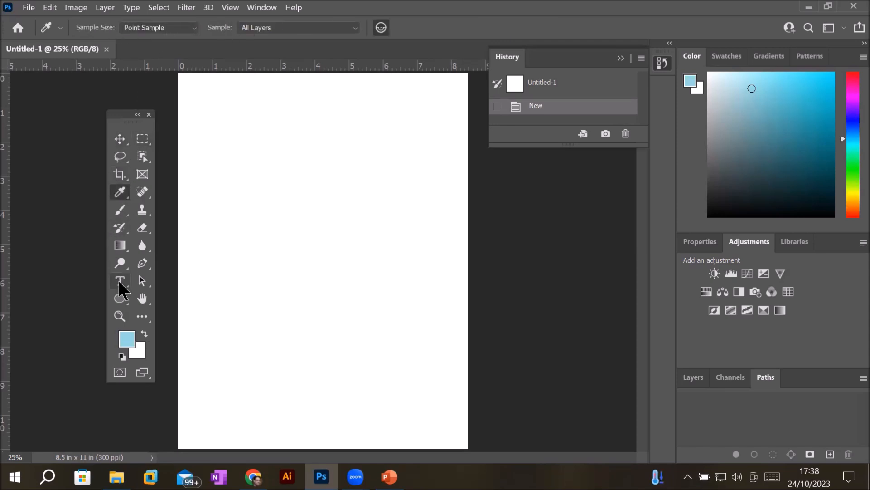
pyautogui.click(118, 280)
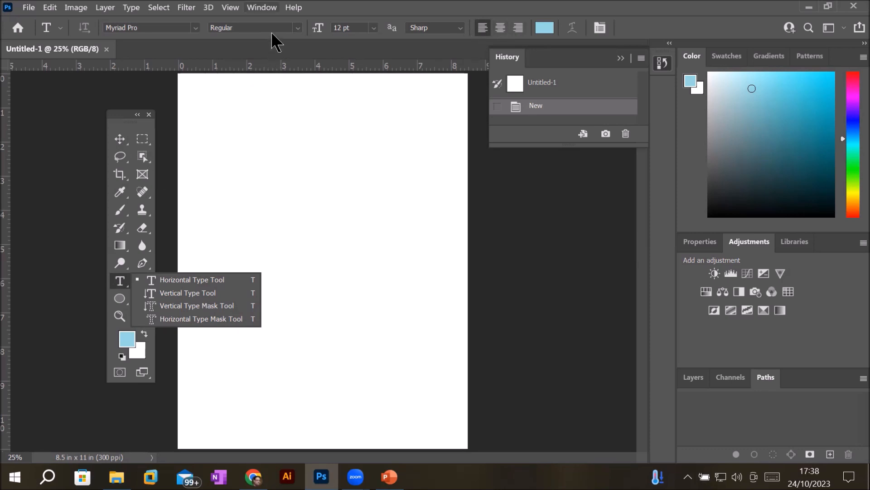
# Hide the Tools panel and the options bar
pyautogui.hotkey('alt', 'w')
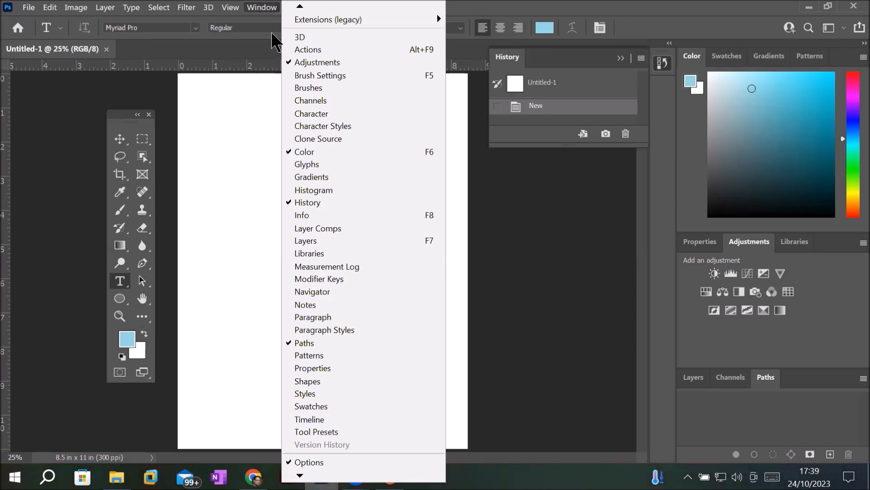
pyautogui.scroll(-2, 363, 241)
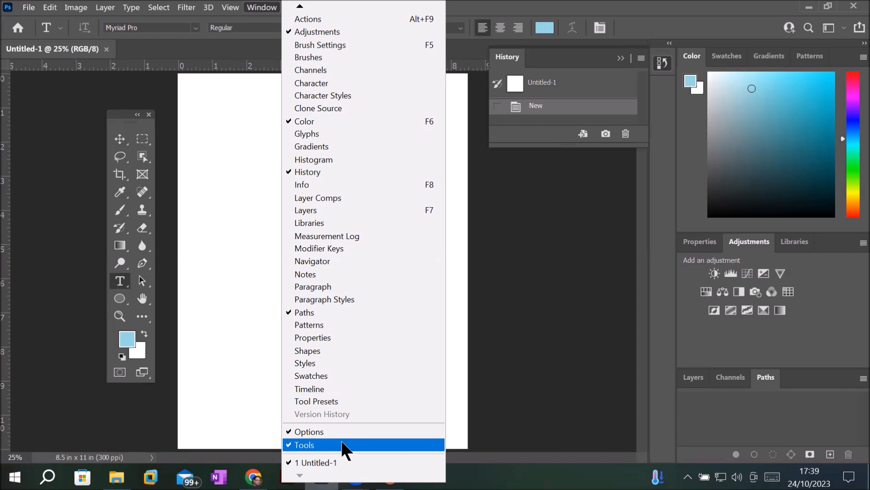
pyautogui.click(343, 445)
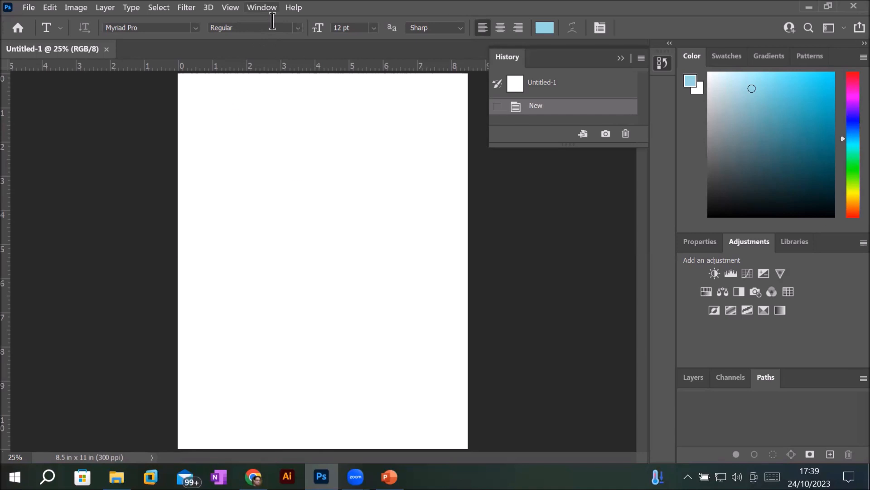
pyautogui.click(262, 7)
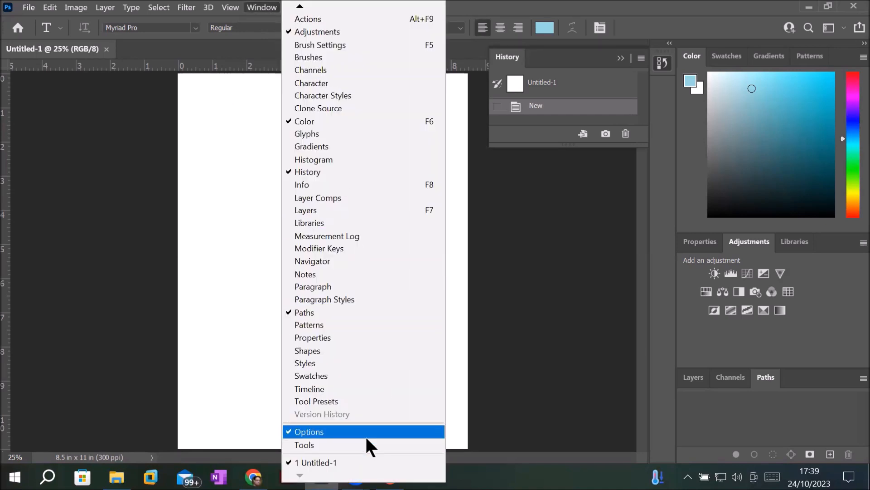
pyautogui.click(365, 434)
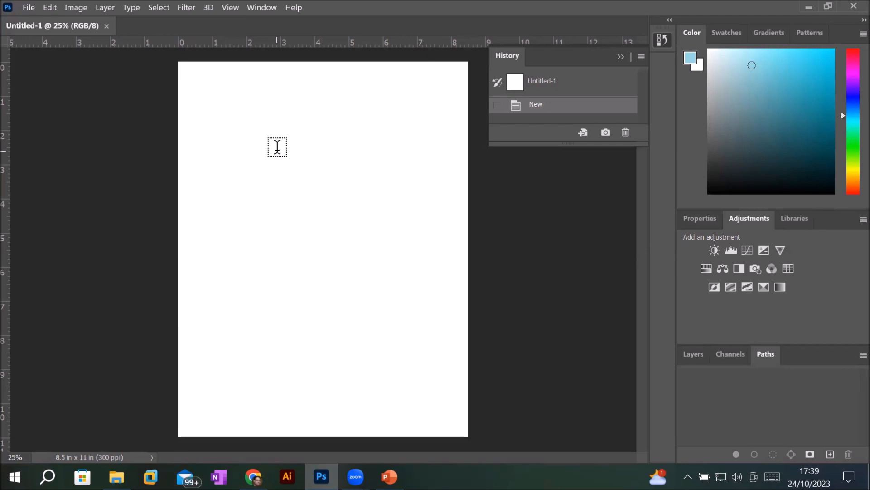
pyautogui.click(262, 8)
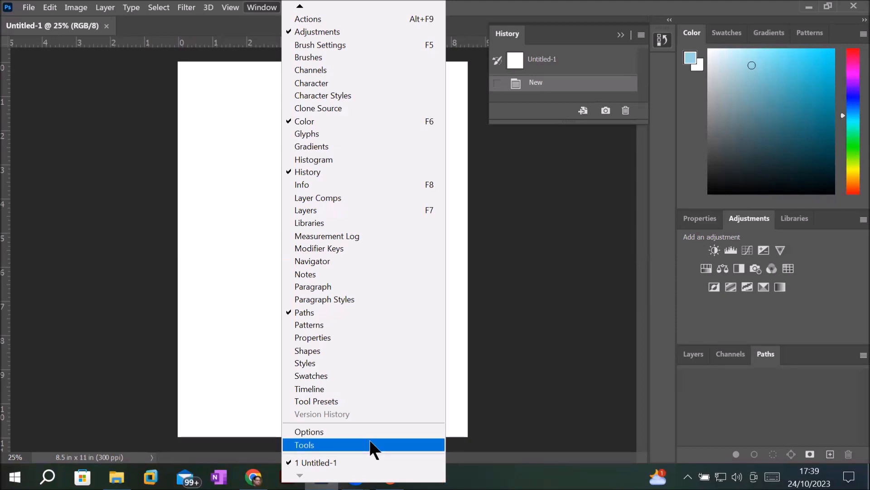
pyautogui.click(580, 230)
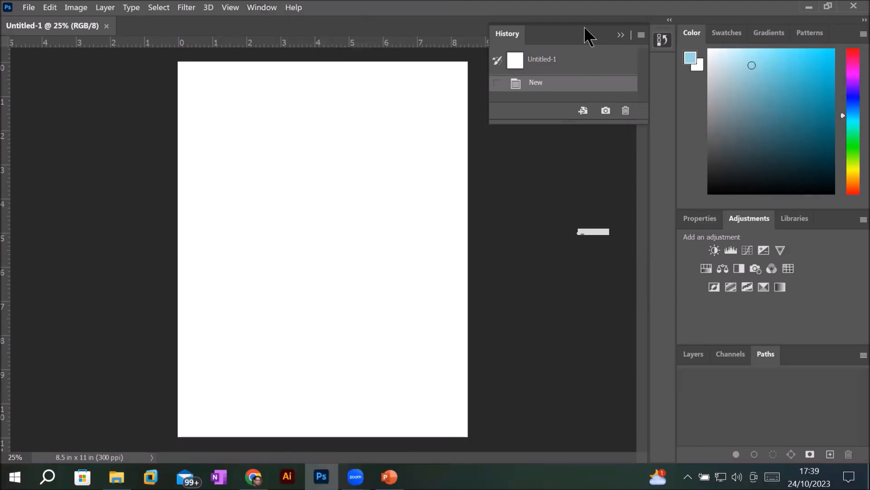
# Detach the History, Swatches, Layers and Channels panels from the dock and close each of them
pyautogui.moveTo(569, 35); pyautogui.dragTo(220, 165)
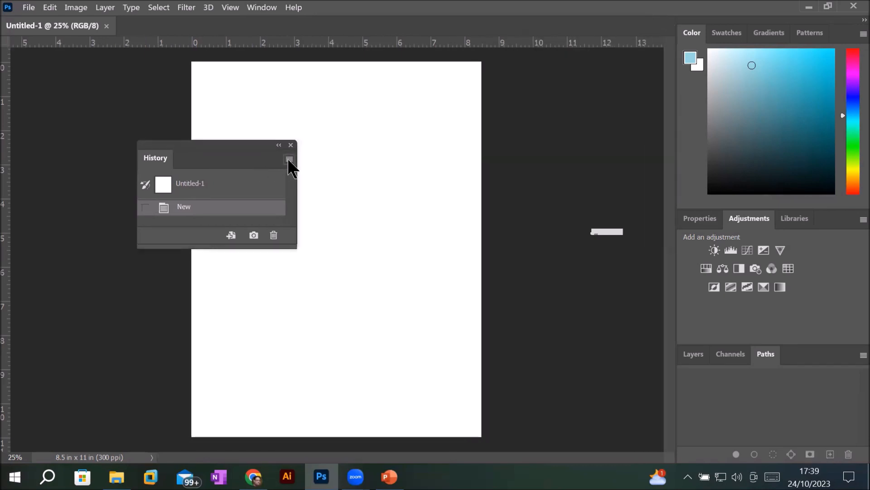
pyautogui.click(291, 145)
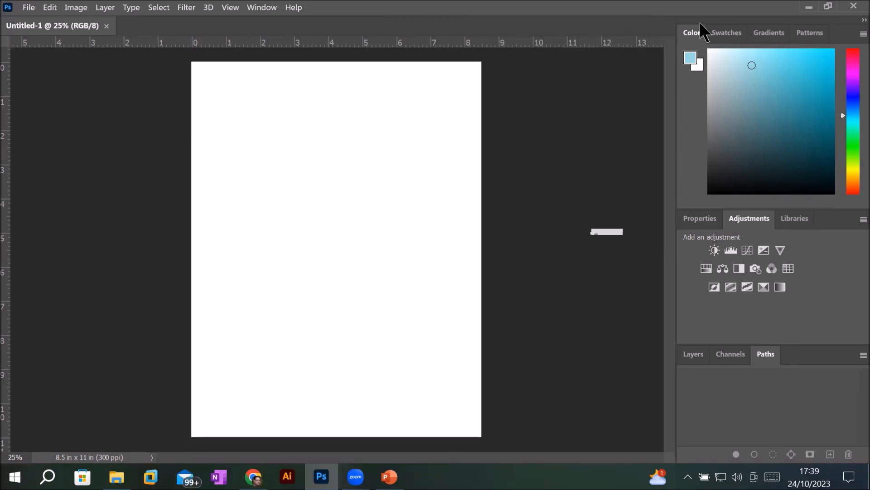
pyautogui.moveTo(726, 33); pyautogui.dragTo(166, 164)
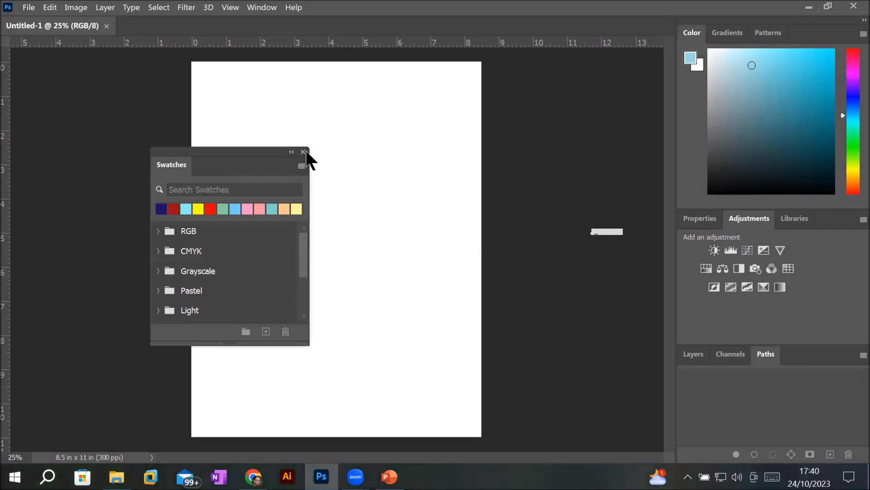
pyautogui.click(304, 152)
pyautogui.moveTo(695, 355); pyautogui.dragTo(220, 148)
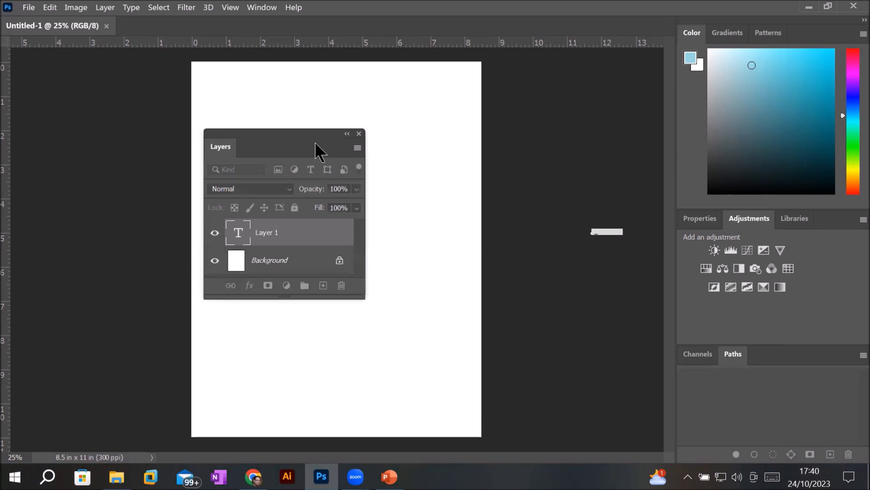
pyautogui.click(359, 134)
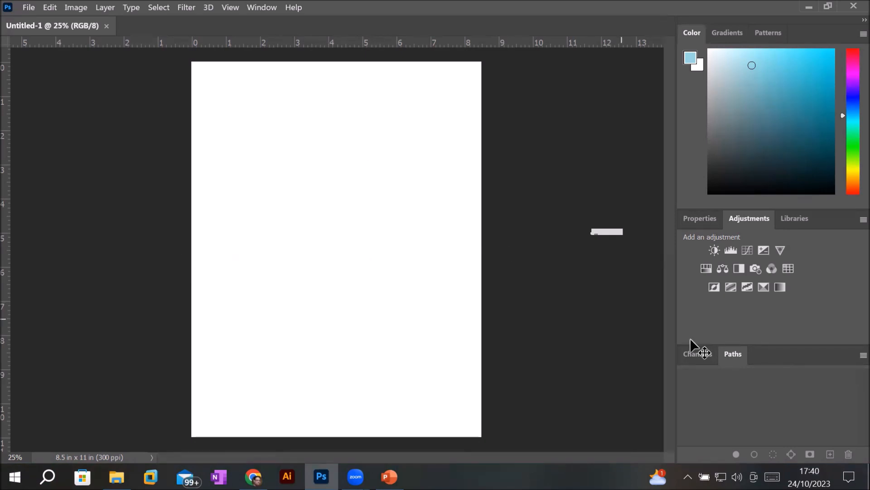
pyautogui.moveTo(700, 356); pyautogui.dragTo(273, 175)
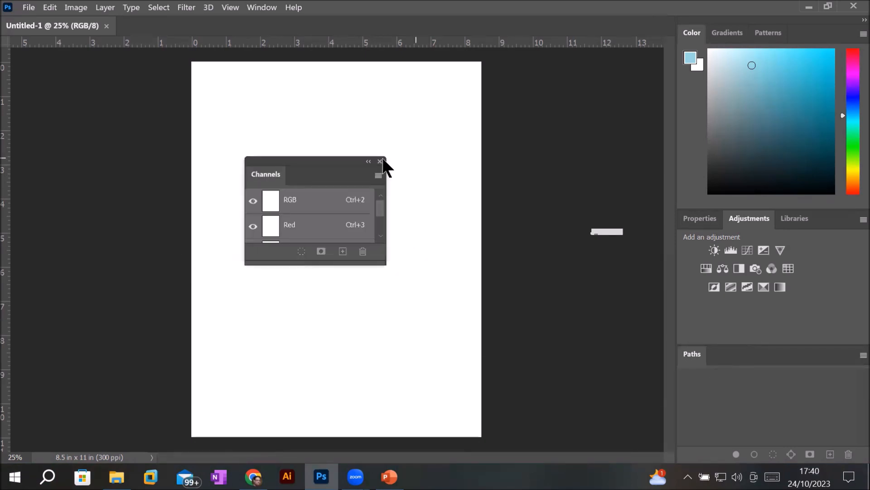
pyautogui.click(380, 162)
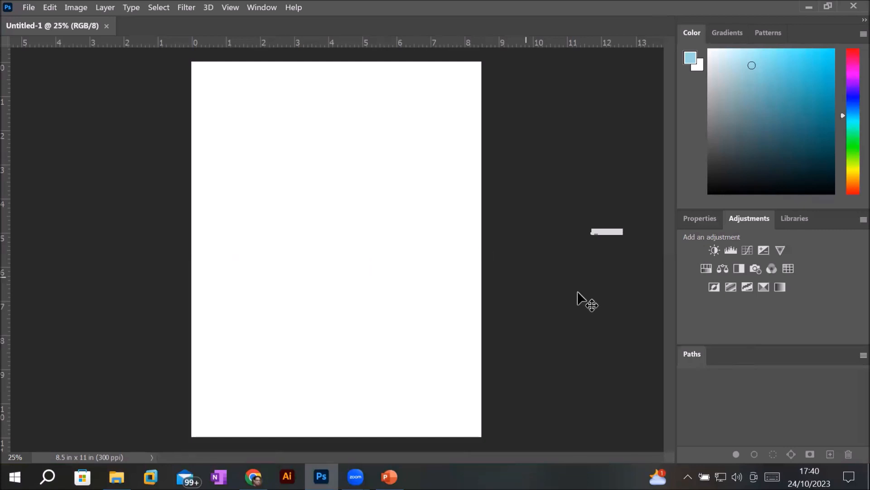
# Move the Paths panel into the Color panel group and place it first, ahead of Color
pyautogui.moveTo(690, 352); pyautogui.dragTo(725, 29)
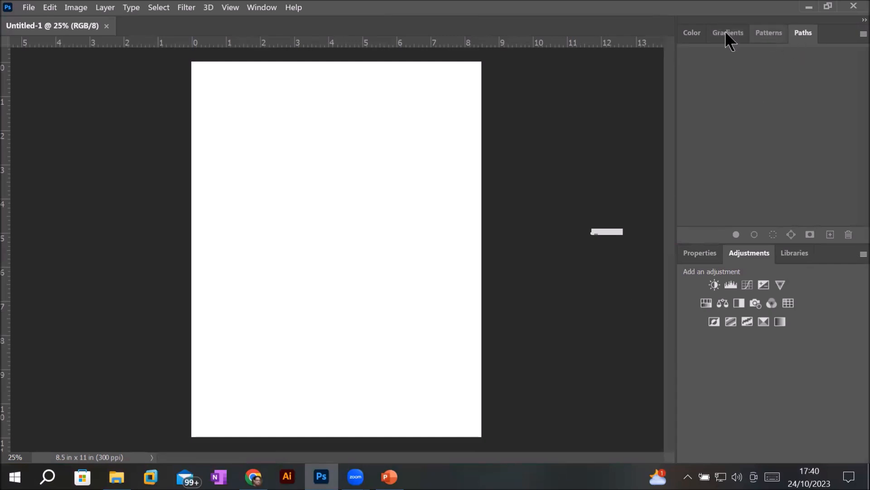
pyautogui.moveTo(805, 32); pyautogui.dragTo(692, 37)
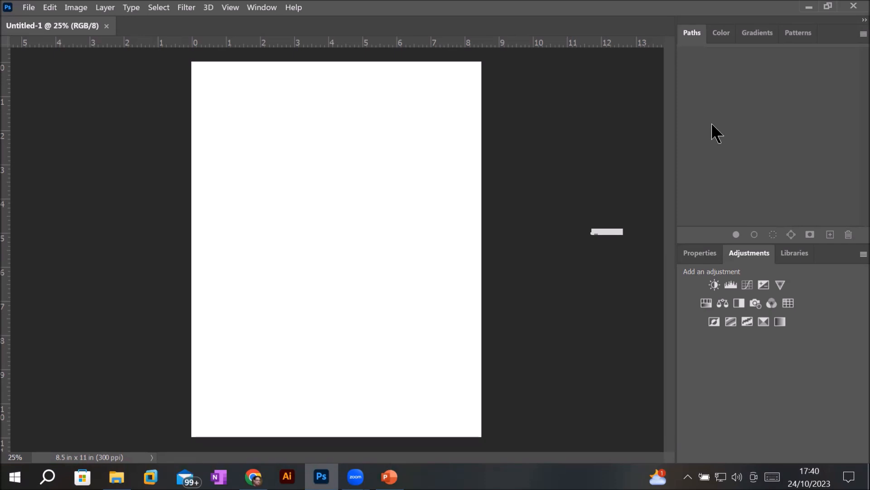
# Reset the Essentials workspace to restore its default panels, tools and options bar
pyautogui.click(260, 7)
pyautogui.moveTo(297, 6)
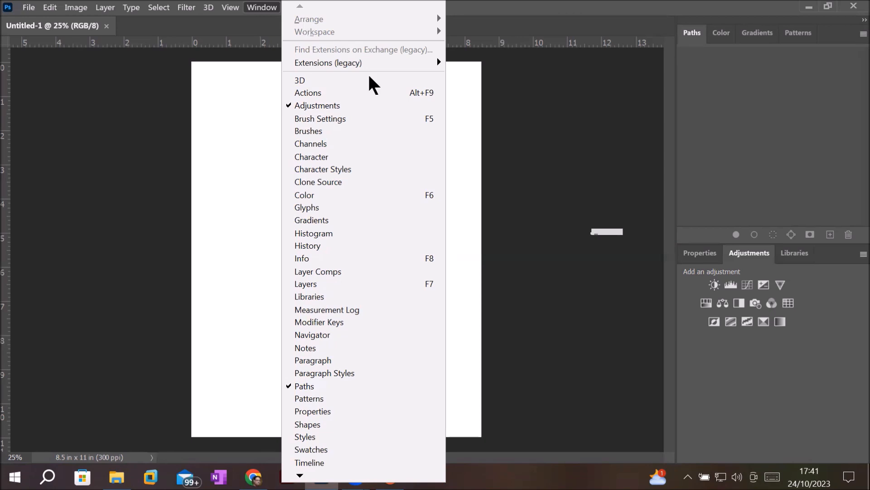
pyautogui.press('Escape')
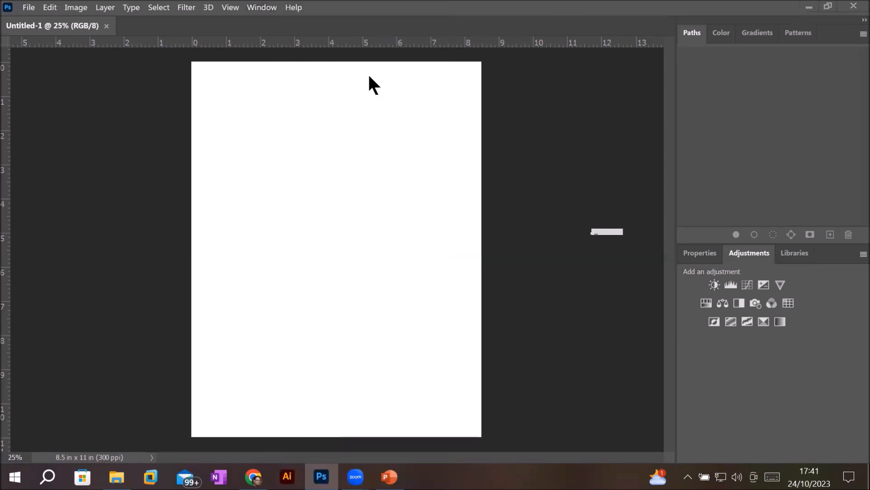
pyautogui.click(262, 8)
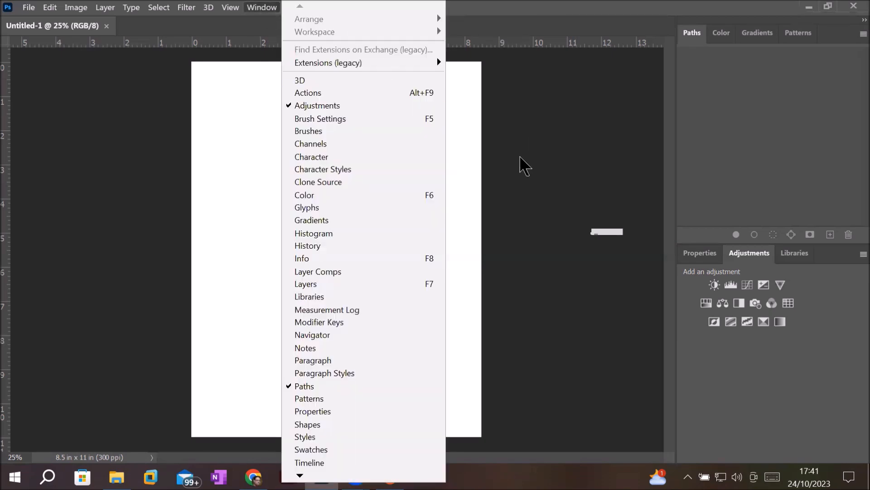
pyautogui.click(307, 185)
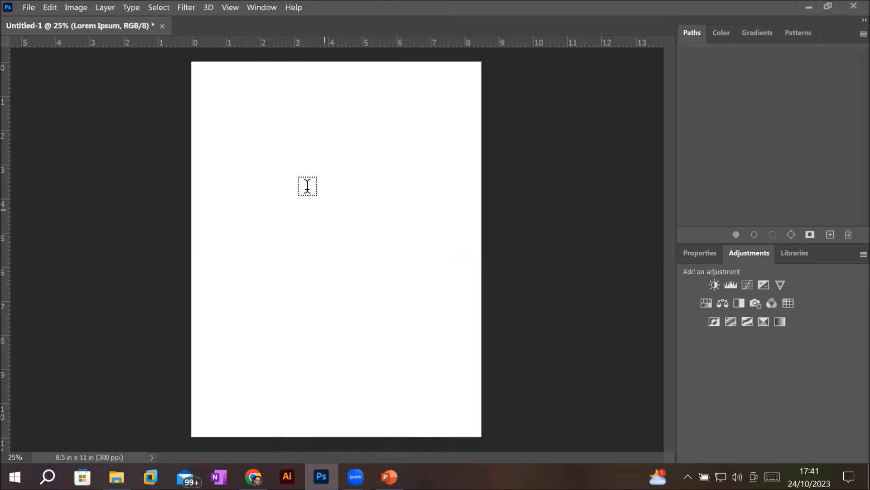
pyautogui.click(262, 13)
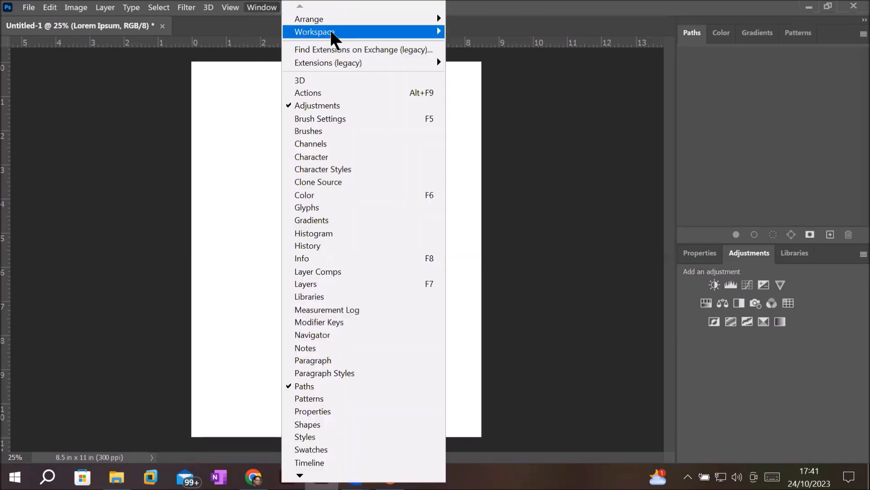
pyautogui.moveTo(331, 32)
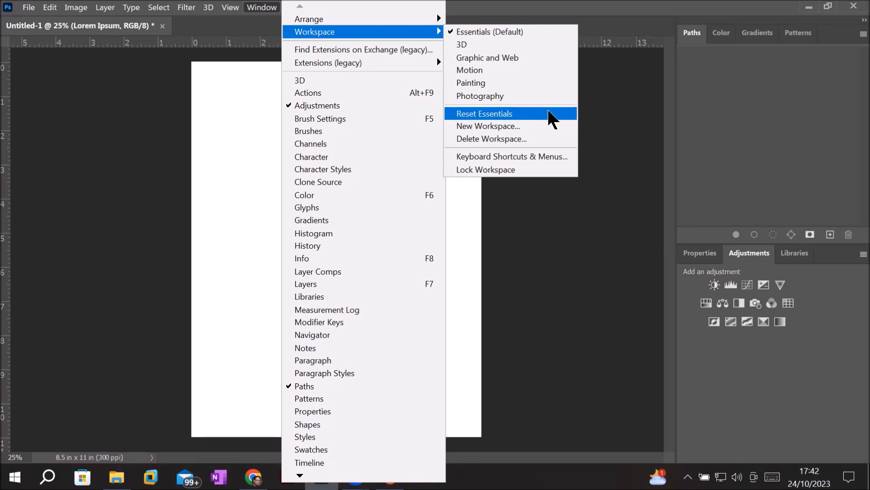
pyautogui.click(547, 112)
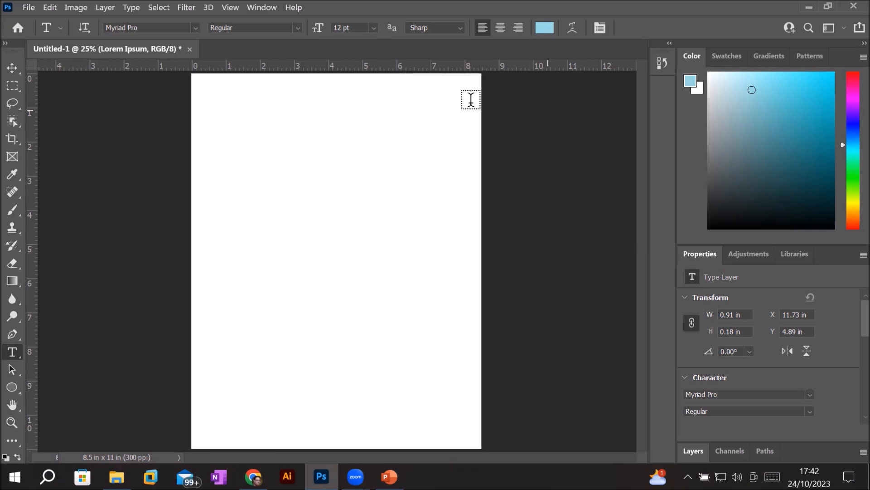
# Switch the Tools panel to two columns and view the Swatches, Gradients and Patterns panels in turn
pyautogui.click(6, 43)
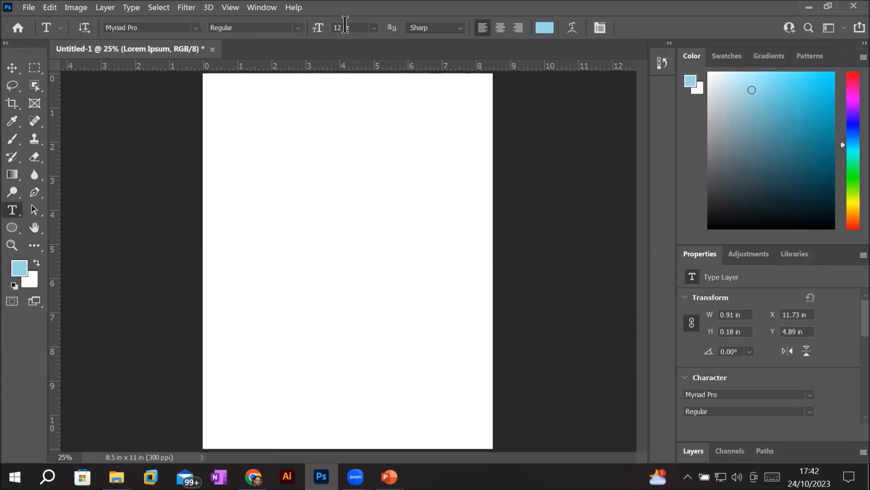
pyautogui.click(738, 55)
pyautogui.click(767, 56)
pyautogui.click(814, 56)
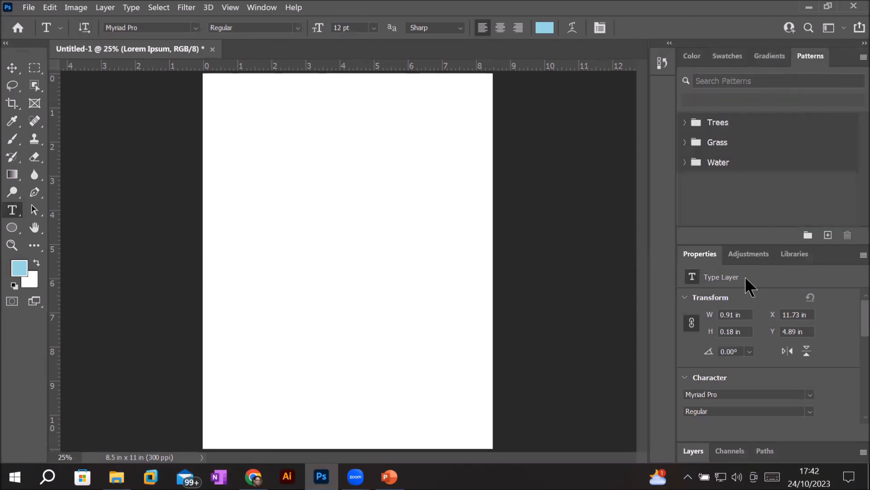
# View the Adjustments and Libraries panels, and expand the group holding Layers, Channels and Paths with Layers in front
pyautogui.click(749, 254)
pyautogui.click(795, 253)
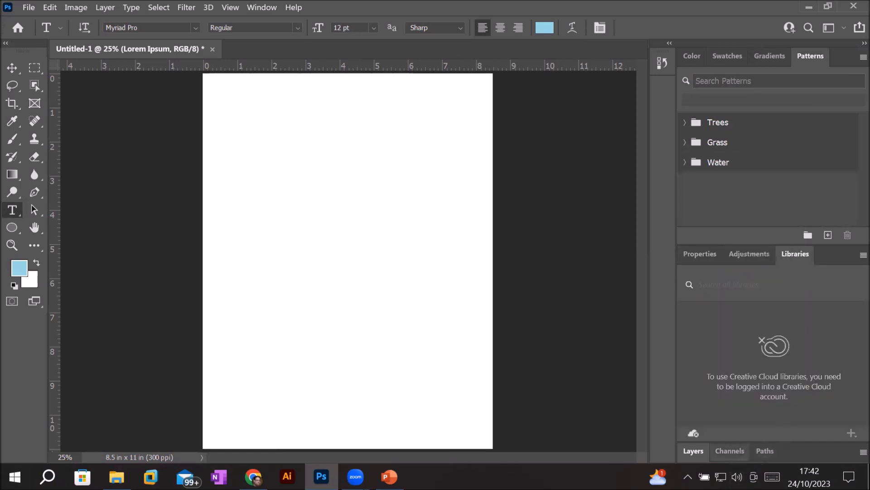
pyautogui.click(729, 450)
pyautogui.click(688, 377)
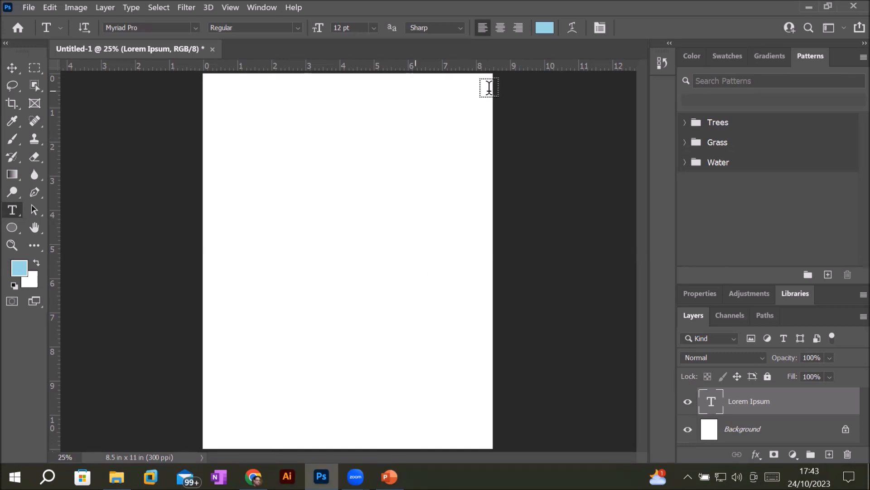
# Examine the available workspace commands and the file commands with their keyboard shortcuts
pyautogui.click(266, 9)
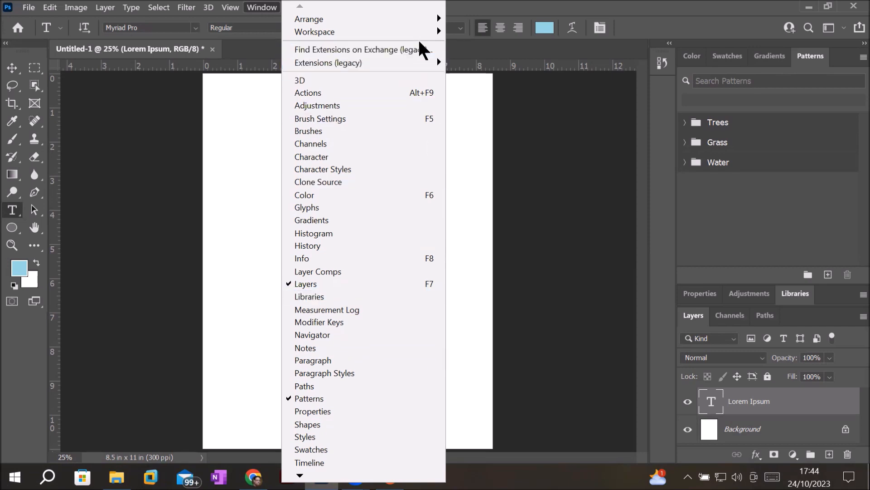
pyautogui.moveTo(418, 31)
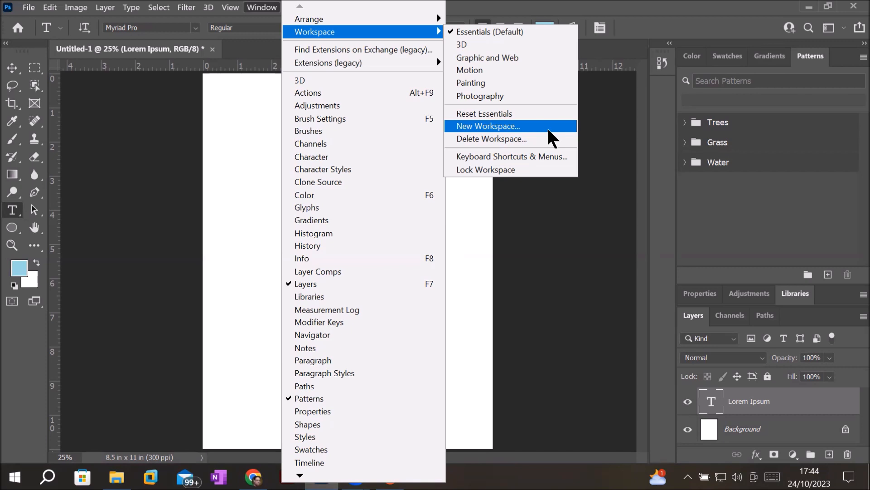
pyautogui.click(26, 20)
pyautogui.click(28, 6)
pyautogui.click(28, 6)
pyautogui.click(28, 6)
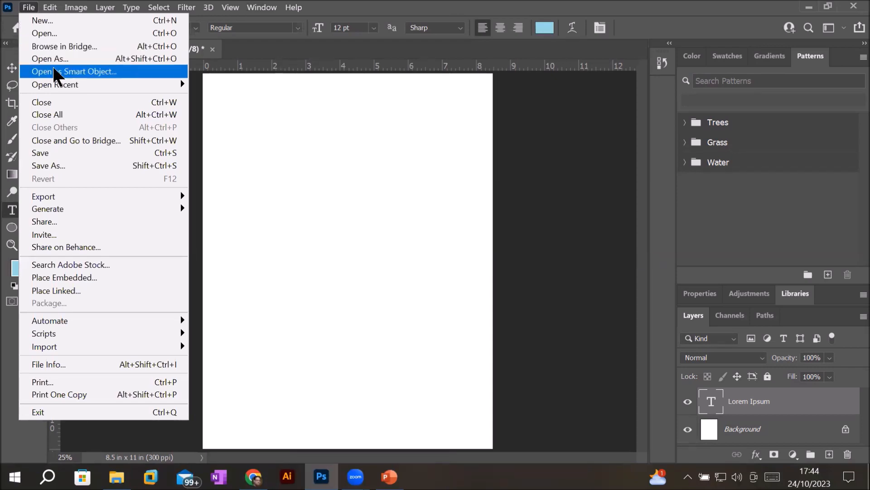
pyautogui.moveTo(67, 83)
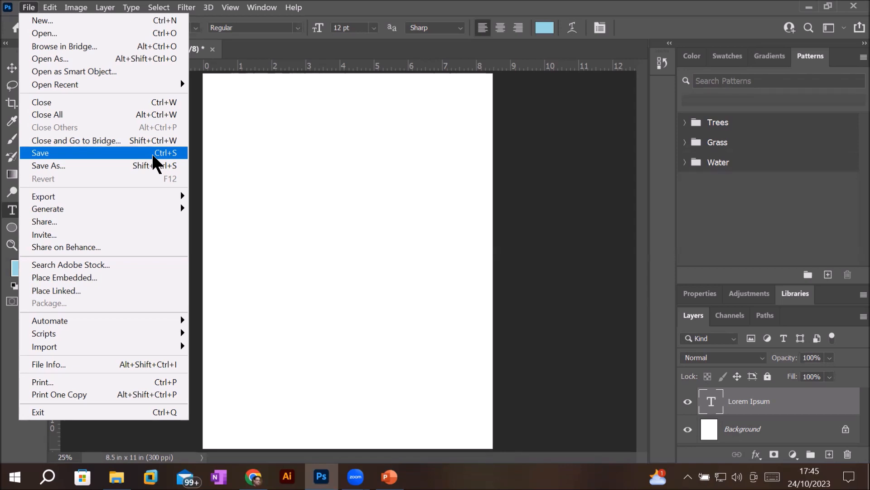
pyautogui.click(293, 8)
pyautogui.click(264, 7)
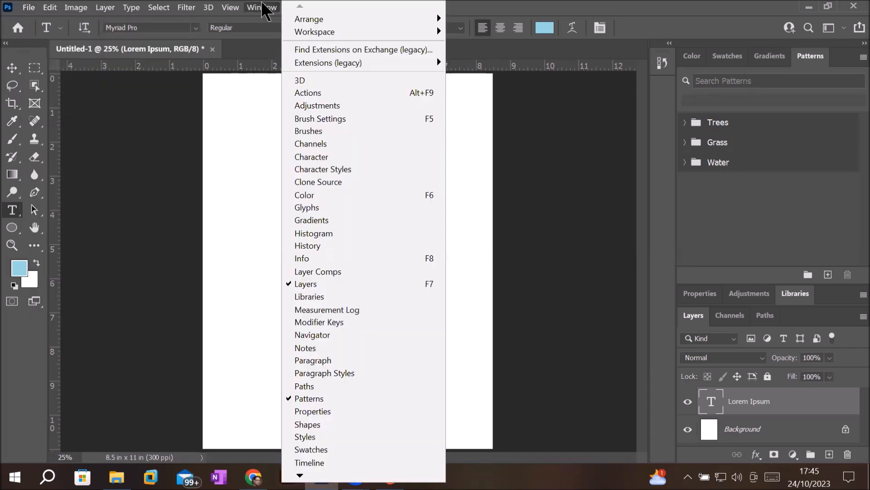
pyautogui.moveTo(346, 33)
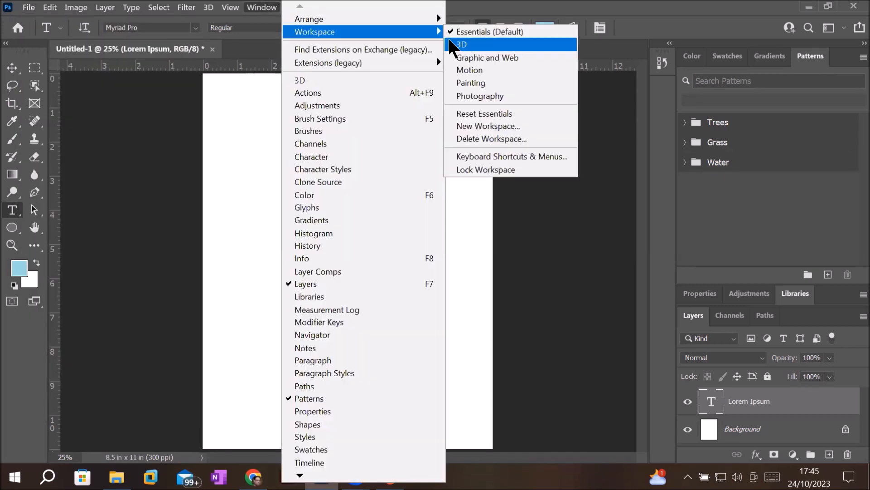
pyautogui.click(524, 127)
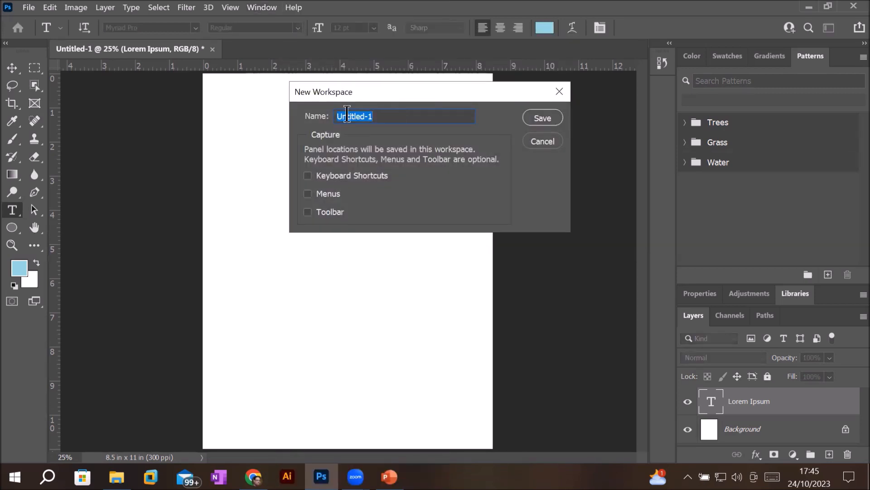
pyautogui.click(362, 116)
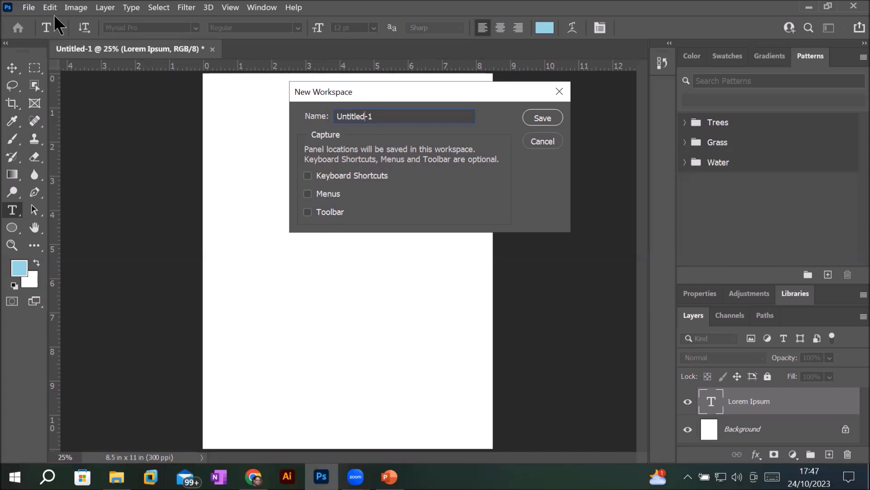
pyautogui.click(407, 116)
pyautogui.press('BackSpace')
pyautogui.press('BackSpace')
pyautogui.press('BackSpace')
pyautogui.press('BackSpace')
pyautogui.press('BackSpace')
pyautogui.press('BackSpace')
pyautogui.press('BackSpace')
pyautogui.press('BackSpace')
pyautogui.press('BackSpace')
pyautogui.press('BackSpace')
pyautogui.write('Huzaifa')
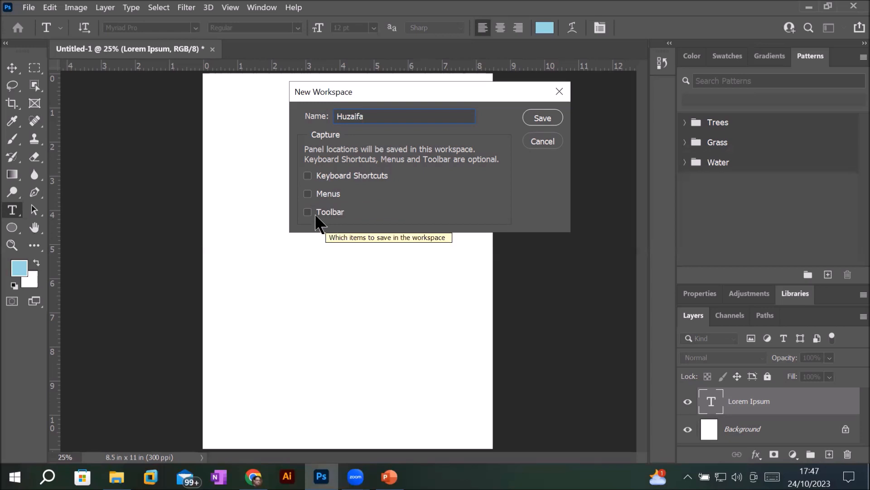
pyautogui.click(536, 141)
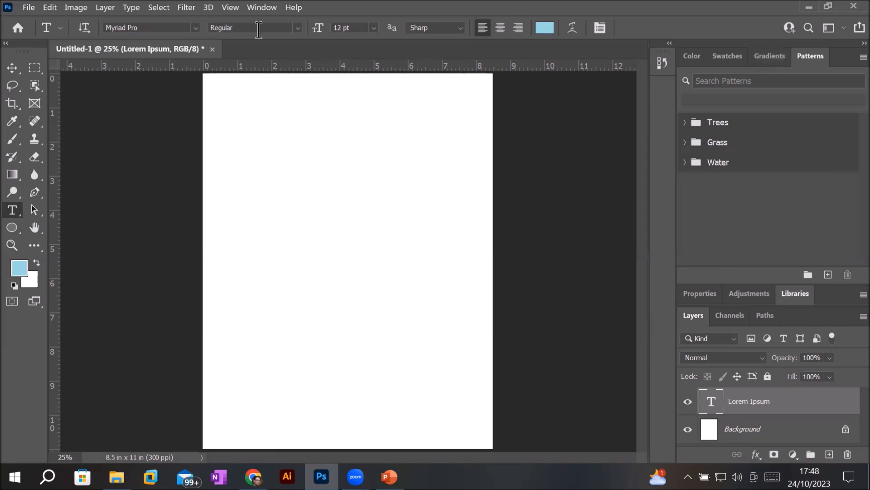
# View the Color, Swatches, Gradients and Patterns panels in turn, followed by Channels and Paths
pyautogui.click(262, 9)
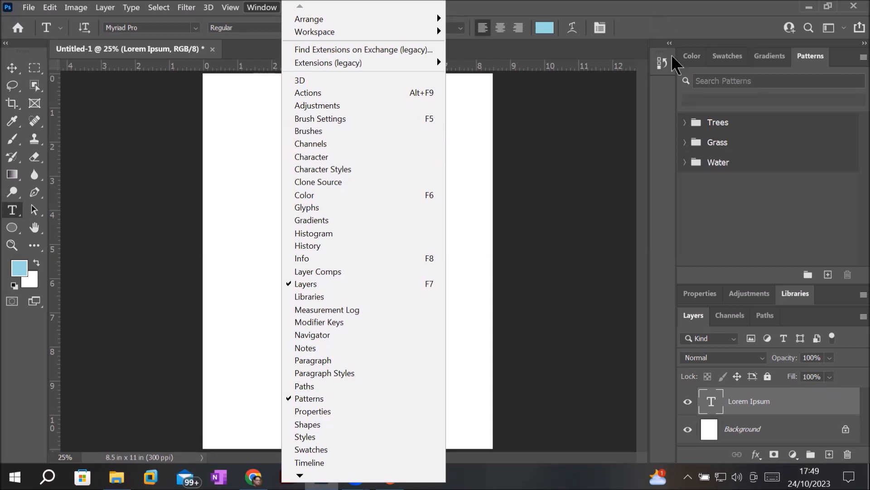
pyautogui.click(692, 56)
pyautogui.click(729, 57)
pyautogui.click(777, 57)
pyautogui.click(816, 62)
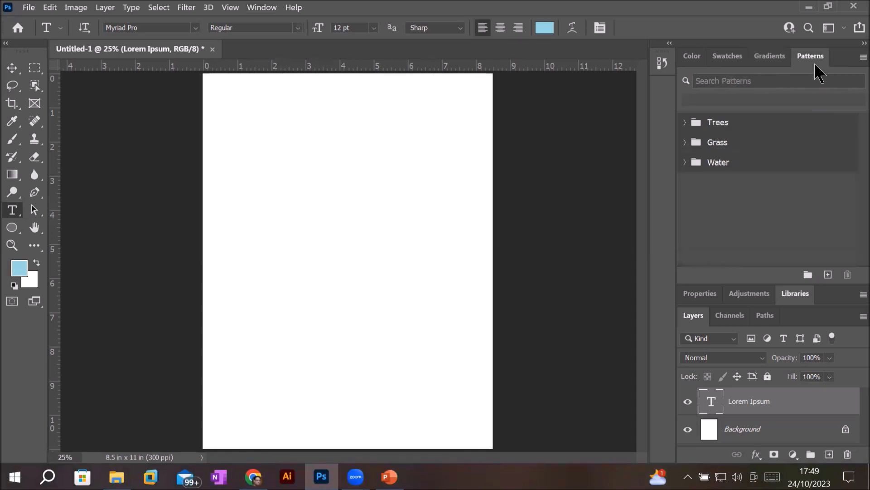
pyautogui.click(721, 315)
pyautogui.click(763, 315)
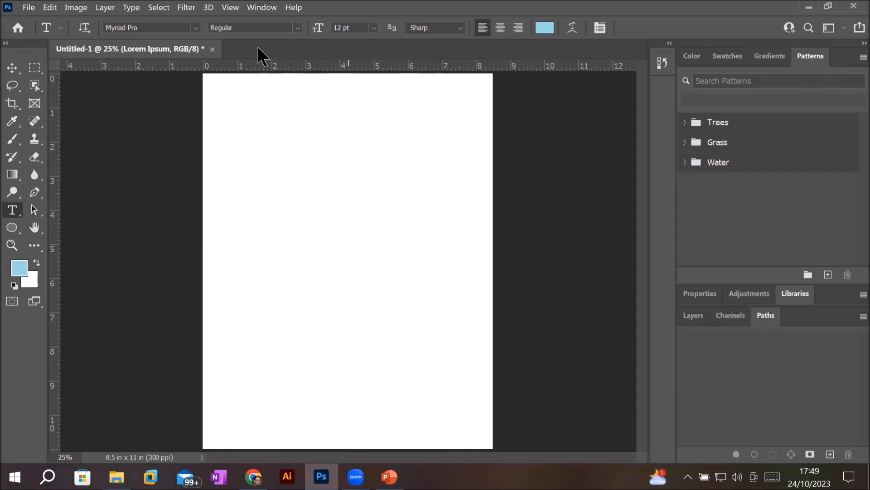
# Show the Character panel in the collapsed dock and view both its Character and Paragraph settings
pyautogui.click(261, 9)
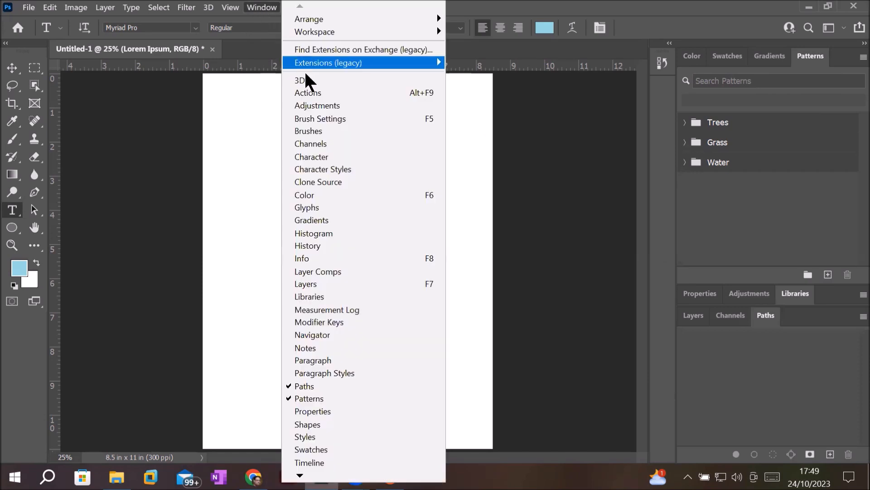
pyautogui.click(319, 155)
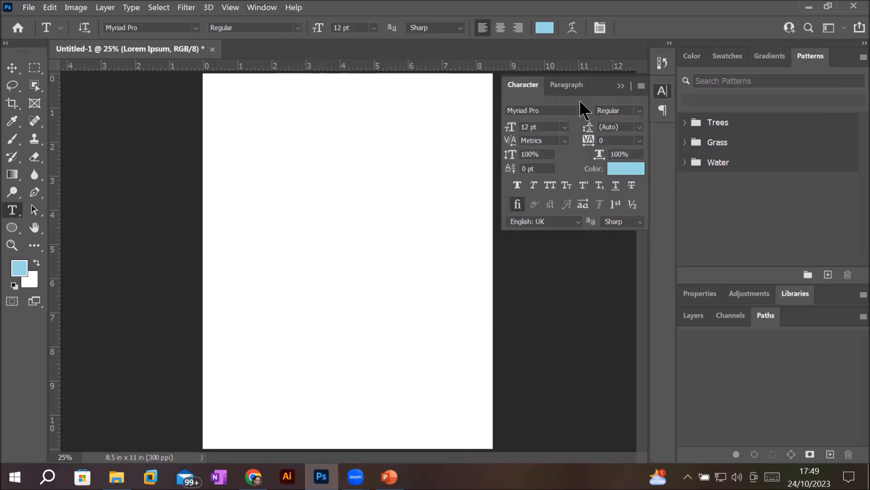
pyautogui.click(567, 86)
pyautogui.click(524, 90)
pyautogui.click(565, 89)
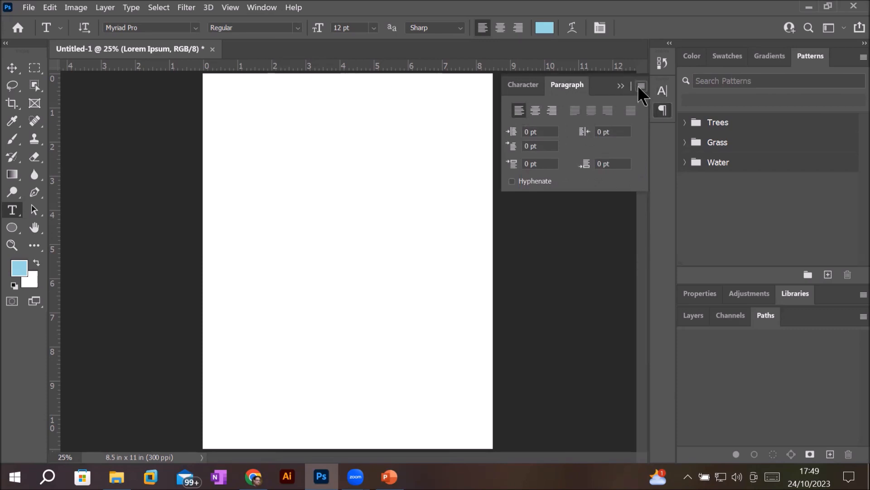
# Expand and collapse the docked Character, Paragraph and History panels in turn, leaving all three collapsed
pyautogui.click(663, 93)
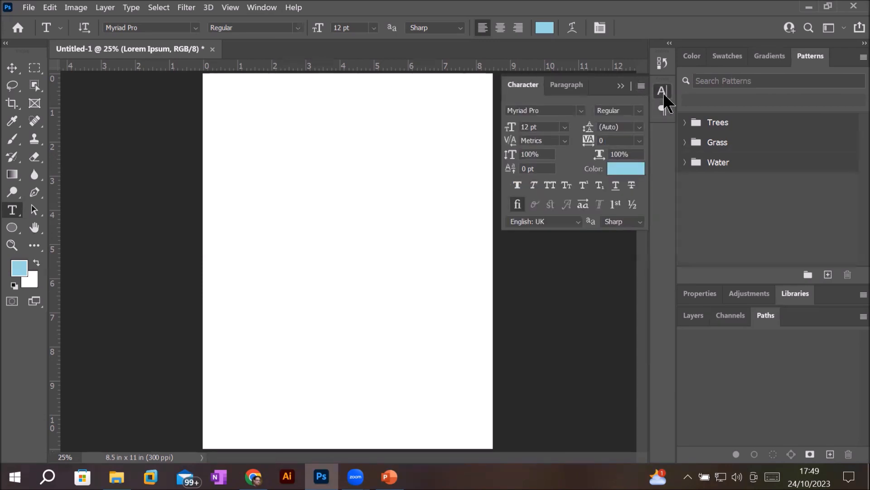
pyautogui.click(663, 93)
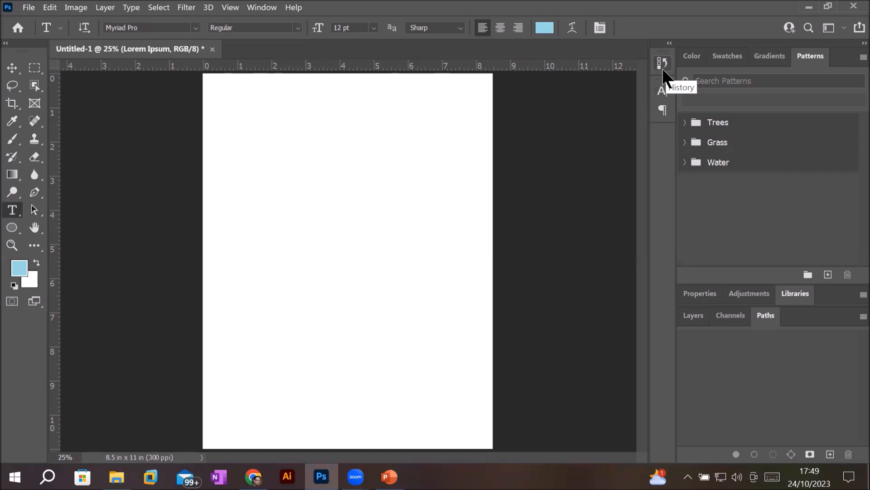
pyautogui.click(664, 110)
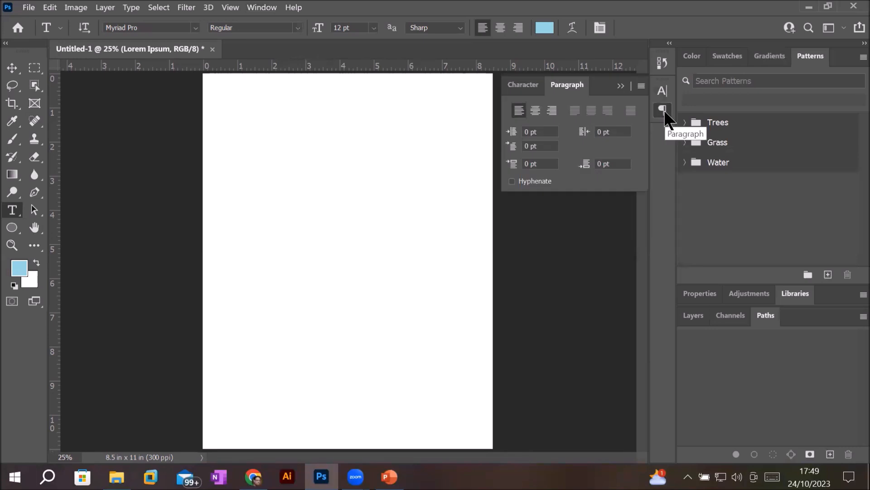
pyautogui.click(664, 109)
pyautogui.click(665, 93)
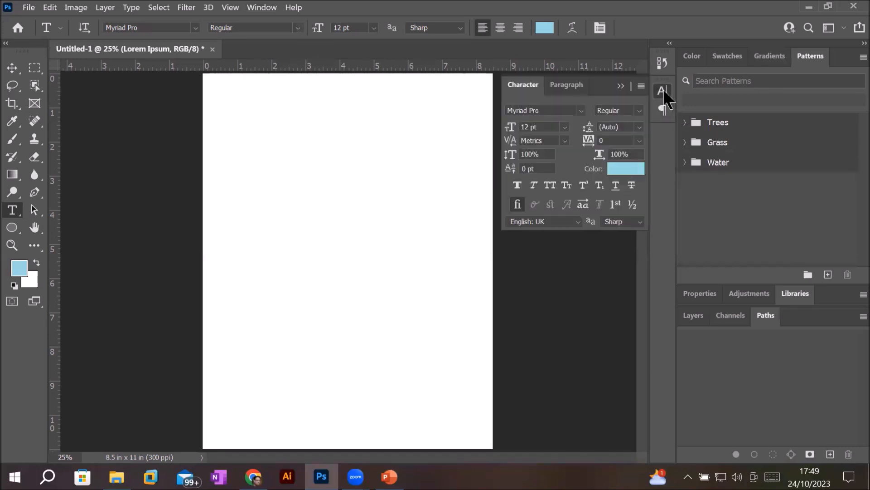
pyautogui.click(662, 92)
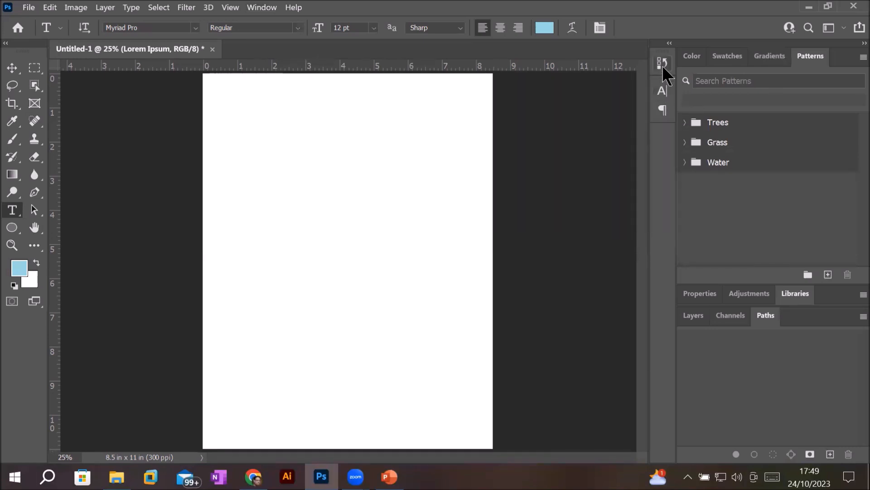
pyautogui.click(663, 64)
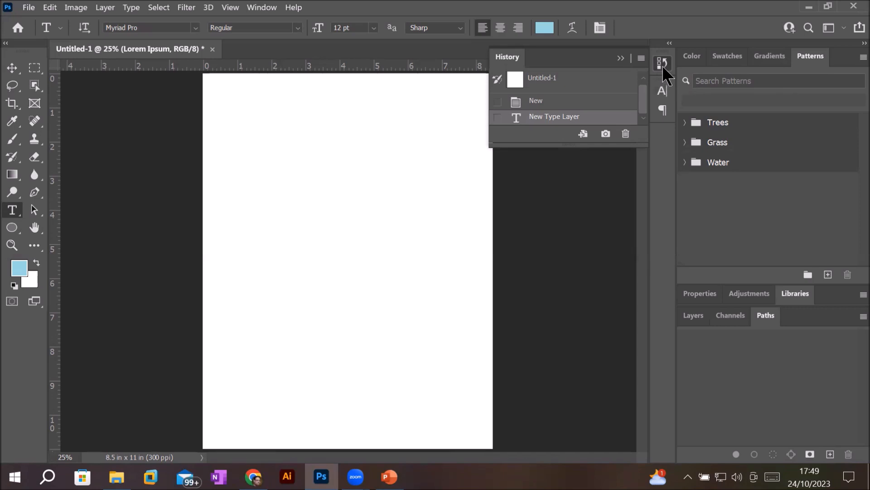
pyautogui.click(662, 65)
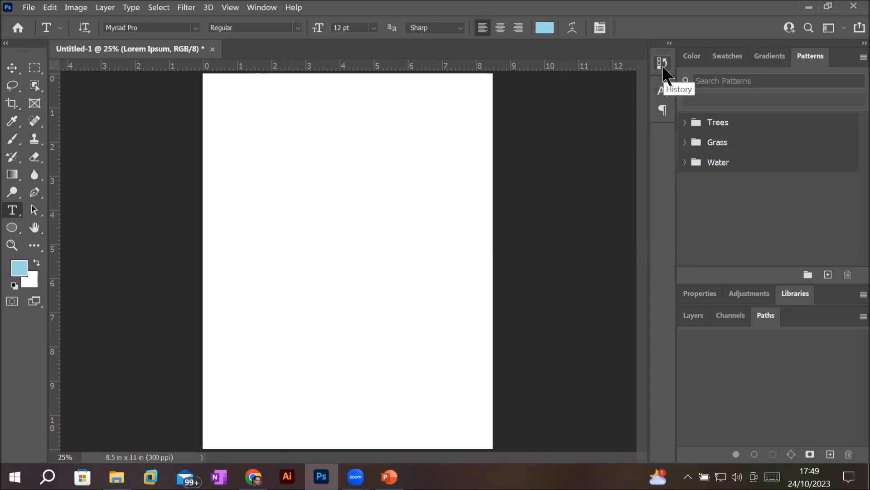
# Add the Glyphs panel to the dock and collapse it to an icon
pyautogui.click(265, 8)
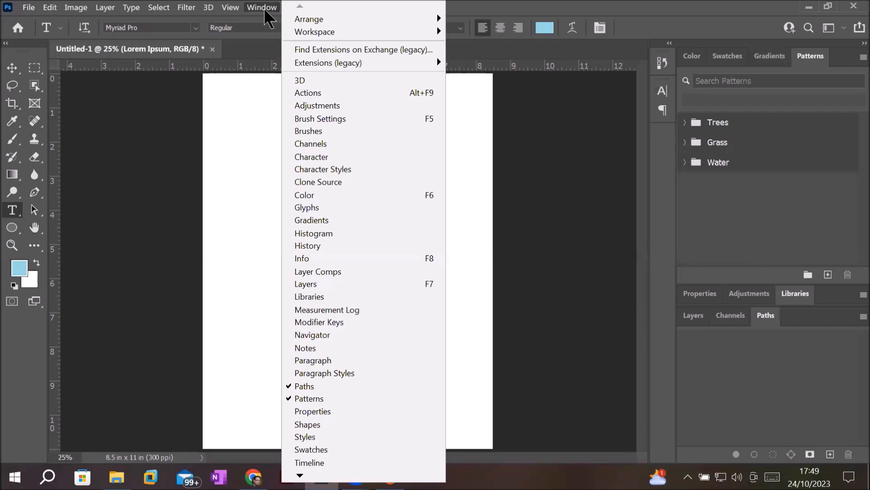
pyautogui.click(346, 209)
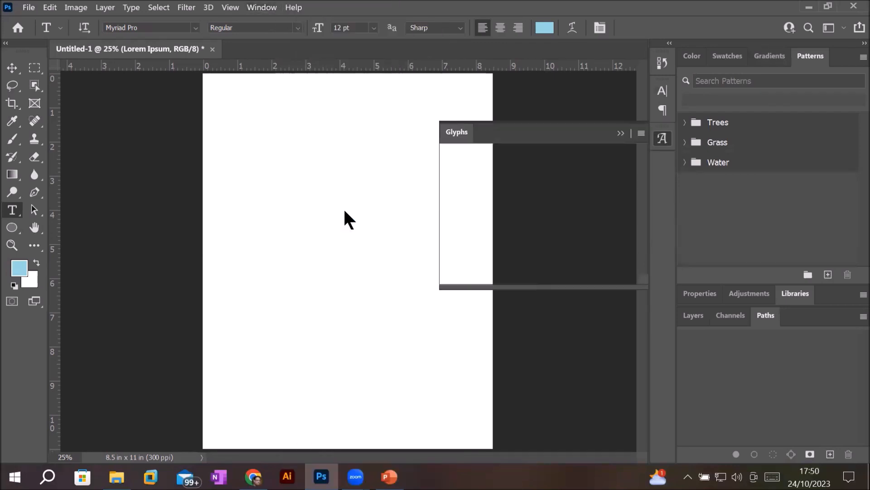
pyautogui.click(663, 138)
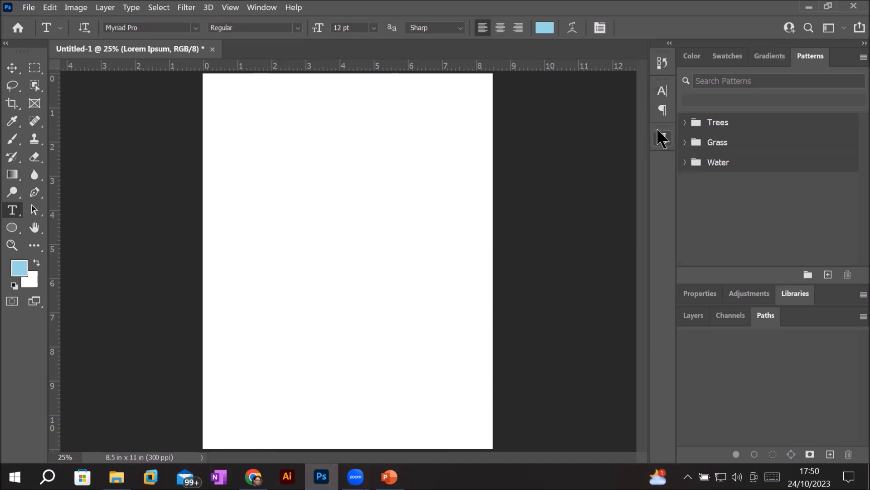
# Add the Clone Source panel to the dock and collapse it to an icon
pyautogui.click(249, 9)
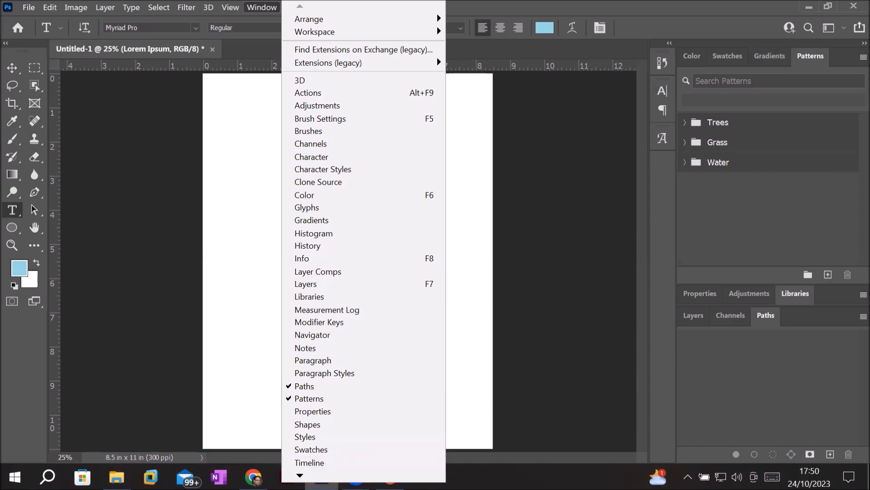
pyautogui.moveTo(299, 477)
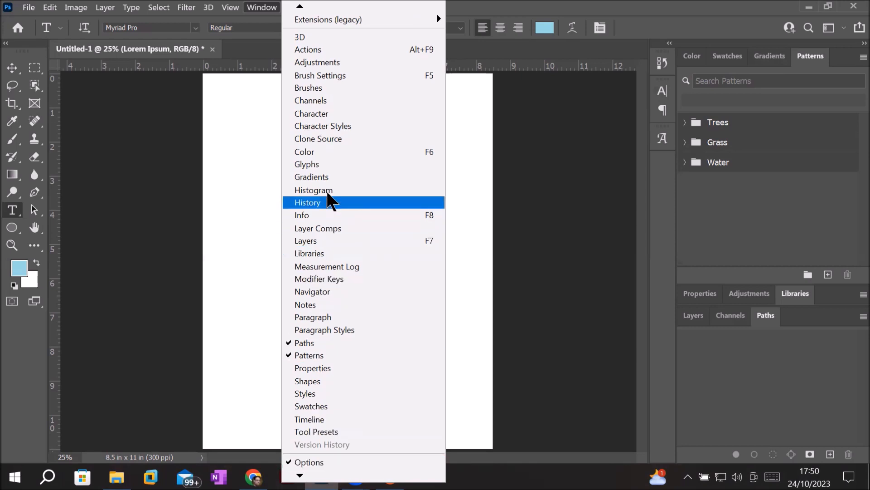
pyautogui.click(340, 139)
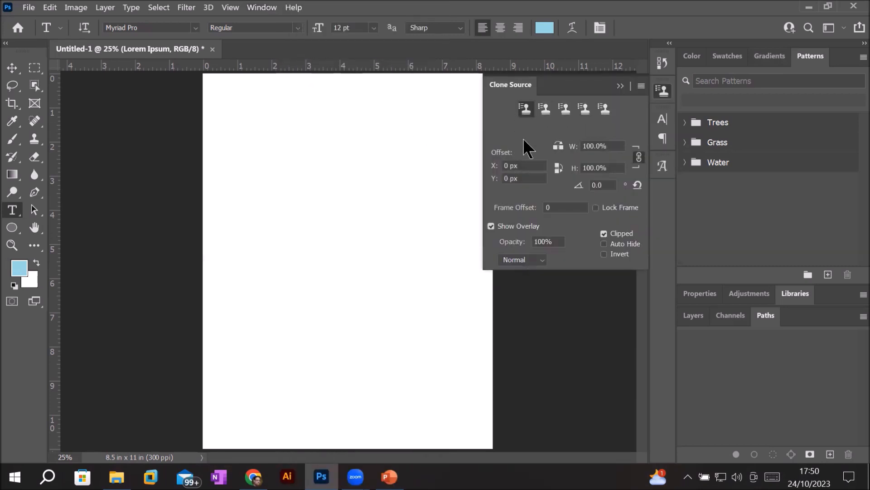
pyautogui.click(660, 89)
pyautogui.click(661, 89)
pyautogui.click(661, 90)
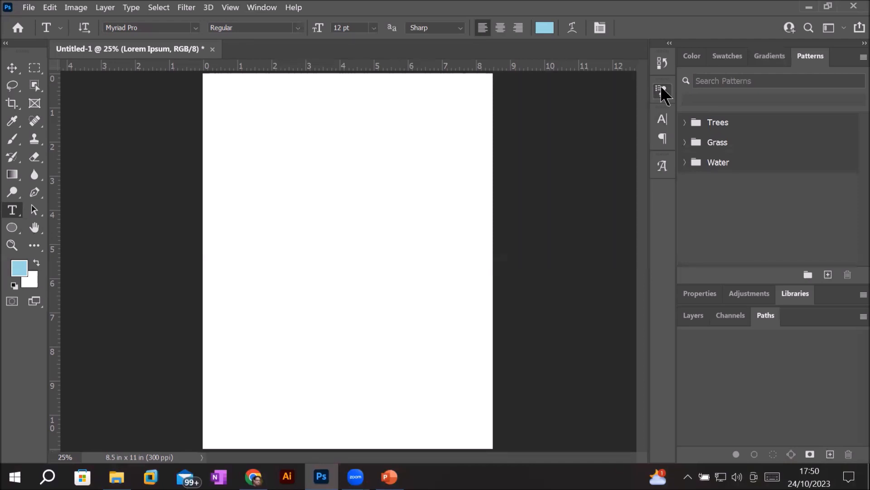
pyautogui.click(661, 89)
pyautogui.click(661, 89)
# Detach the Layers panel from its group as a floating panel, make it taller and move it over the canvas edge beside the dock
pyautogui.moveTo(701, 316); pyautogui.dragTo(556, 110)
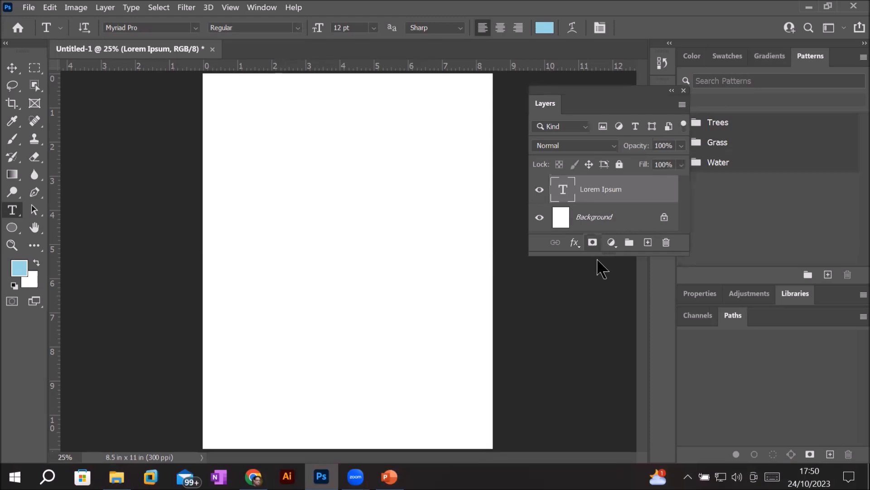
pyautogui.moveTo(596, 320); pyautogui.dragTo(596, 369)
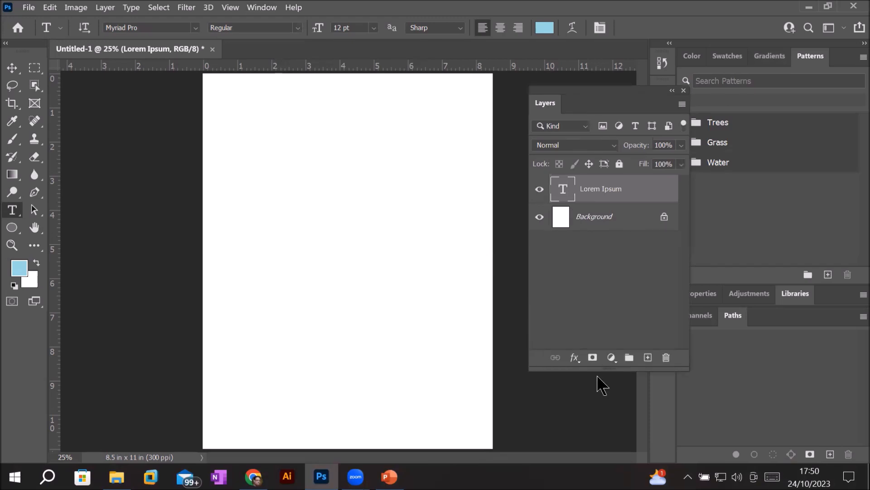
pyautogui.moveTo(595, 96); pyautogui.dragTo(555, 146)
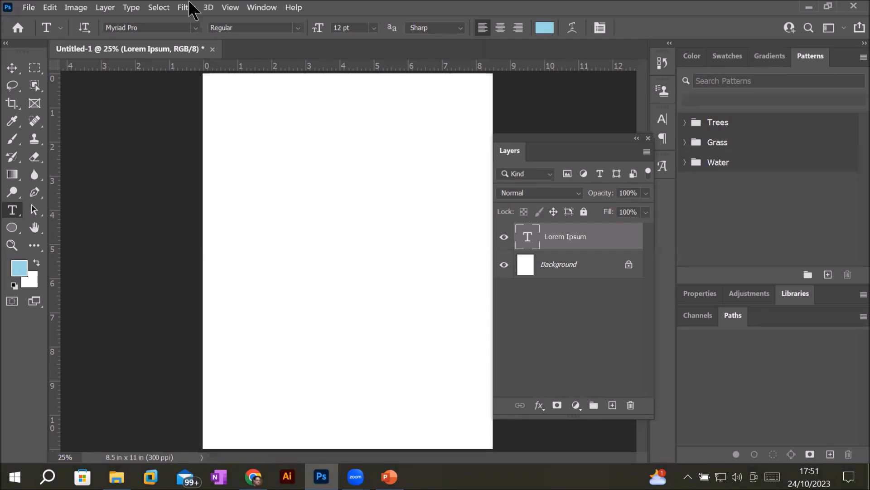
# Examine the commands in the File and Edit menus, down to Keyboard Shortcuts, Menus, Toolbar and Preferences
pyautogui.click(29, 8)
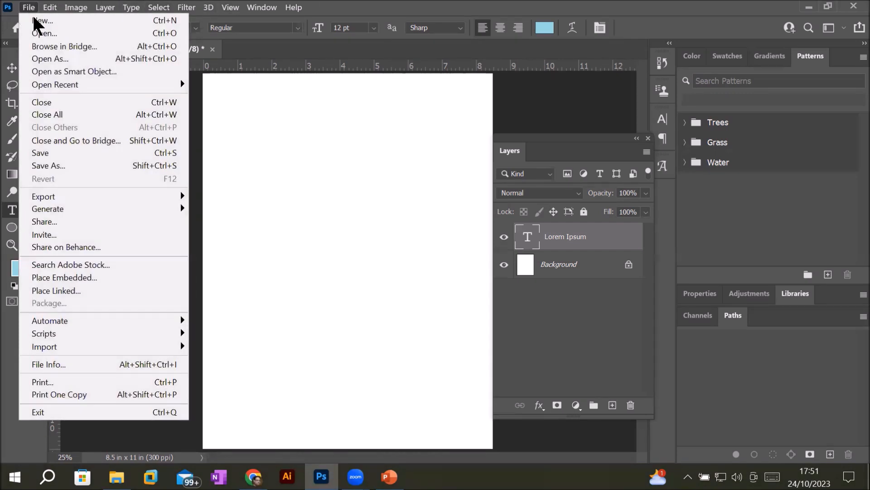
pyautogui.click(56, 10)
pyautogui.click(51, 7)
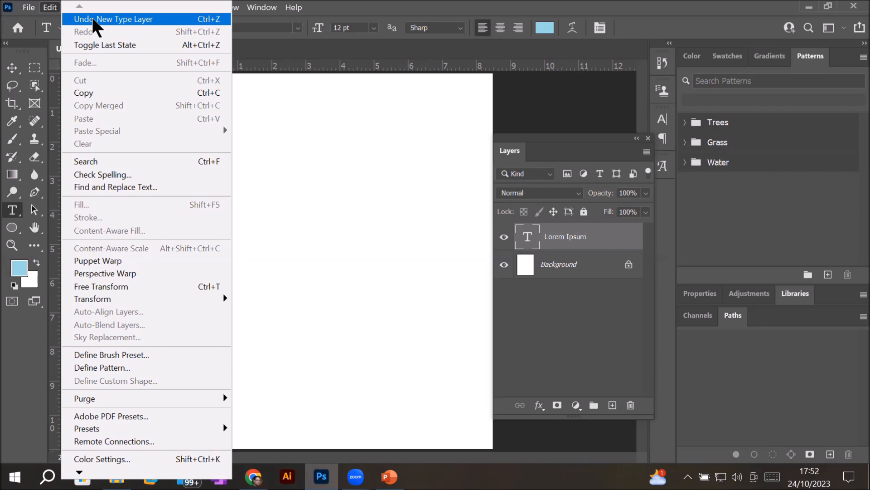
pyautogui.click(50, 8)
pyautogui.click(50, 7)
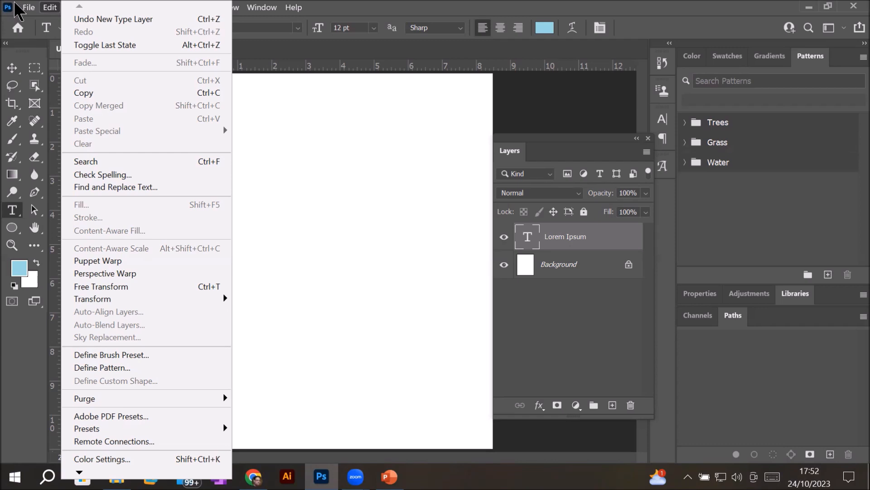
pyautogui.click(28, 8)
pyautogui.click(51, 9)
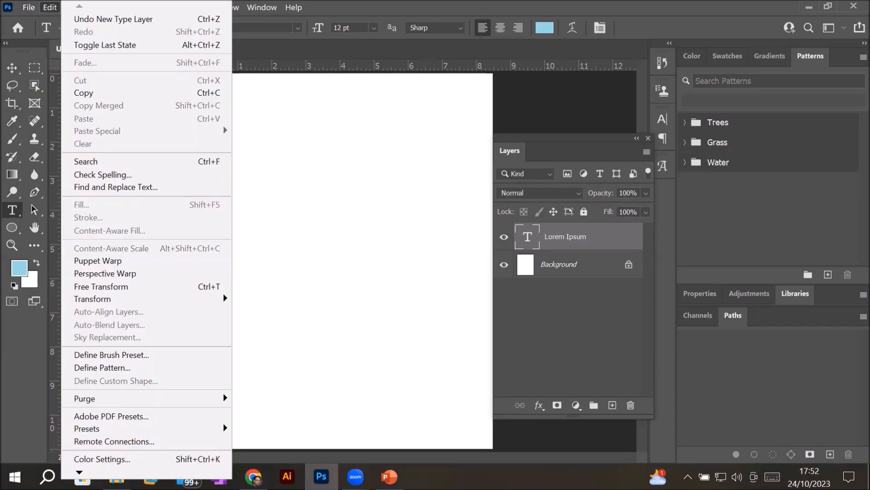
pyautogui.scroll(-6, 146, 235)
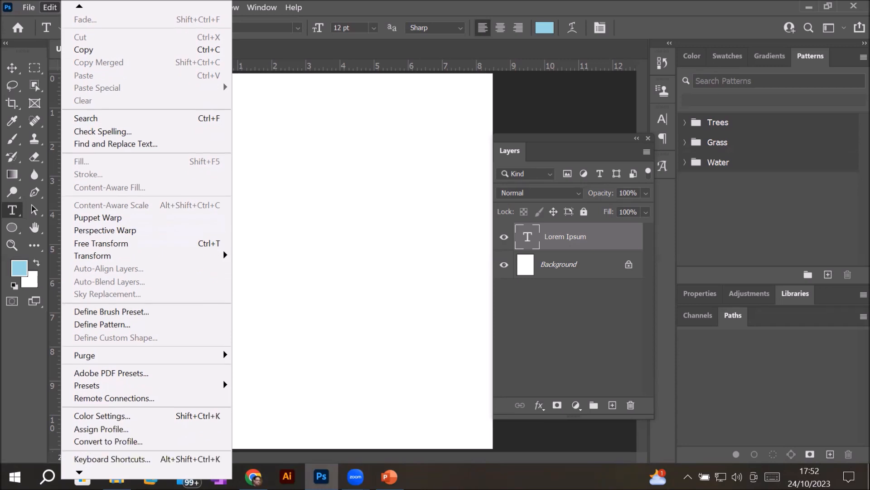
pyautogui.scroll(-2, 146, 236)
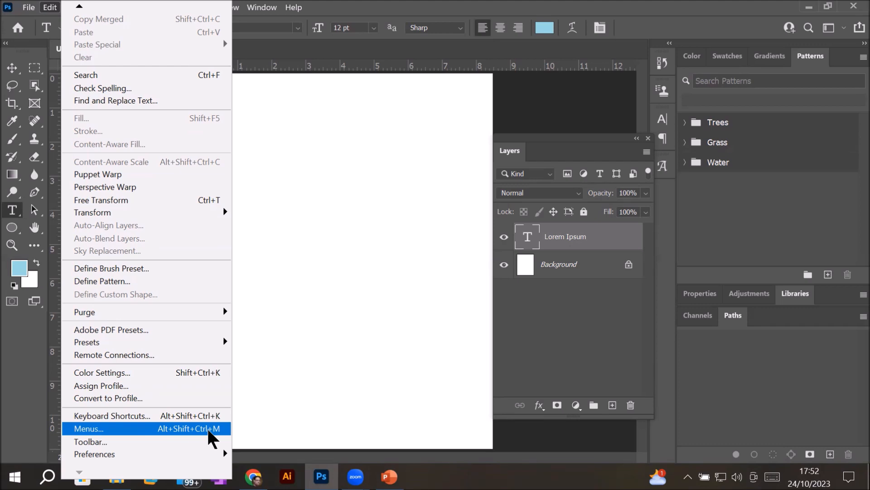
pyautogui.click(387, 278)
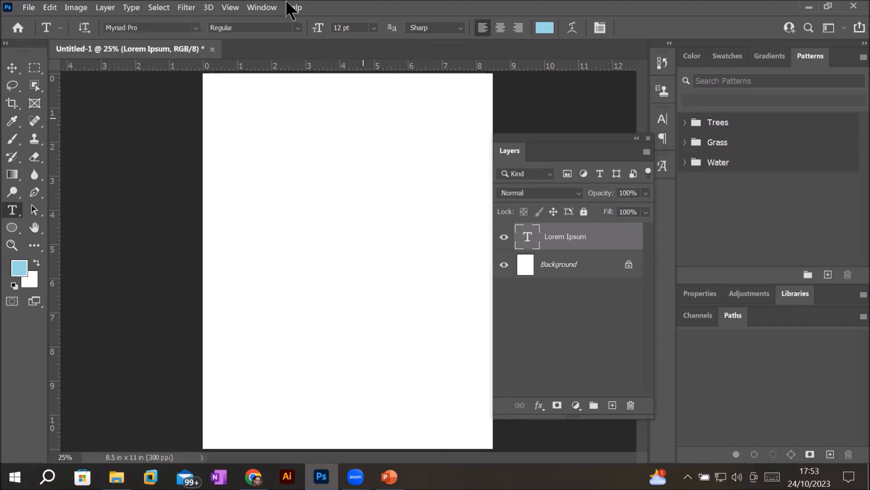
# Open the workspace's Keyboard Shortcuts and Menus settings
pyautogui.click(262, 8)
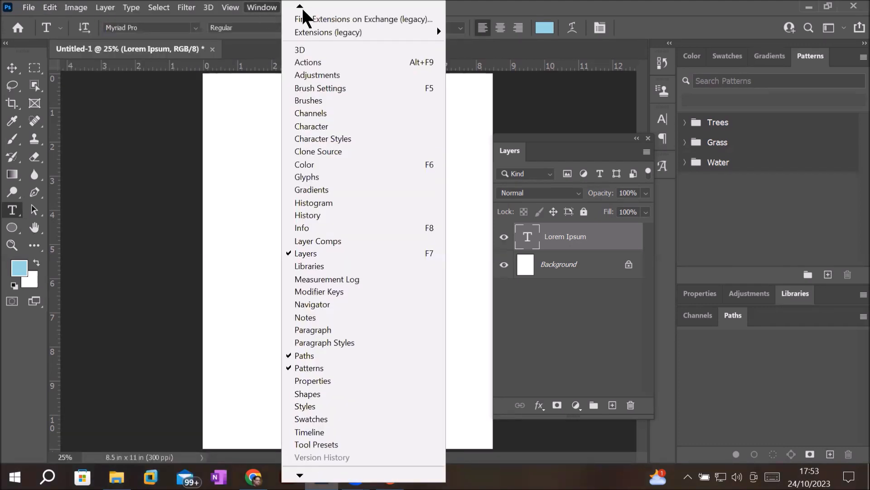
pyautogui.moveTo(340, 32)
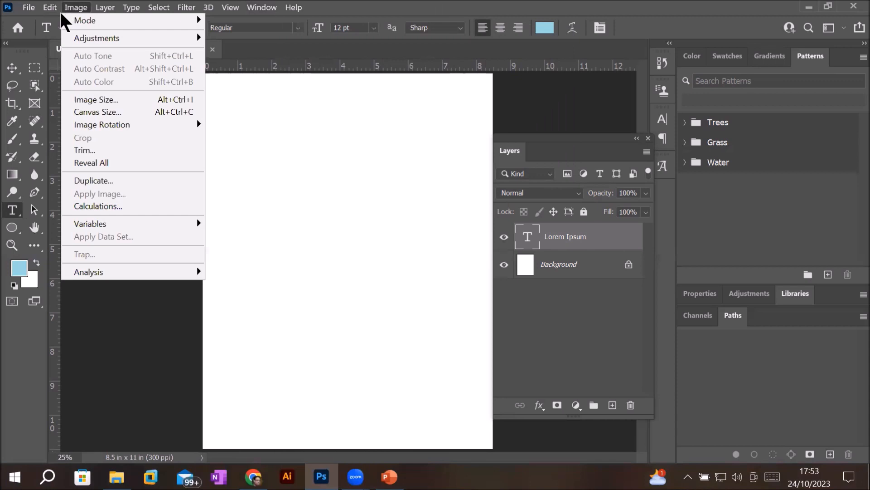
pyautogui.moveTo(58, 10)
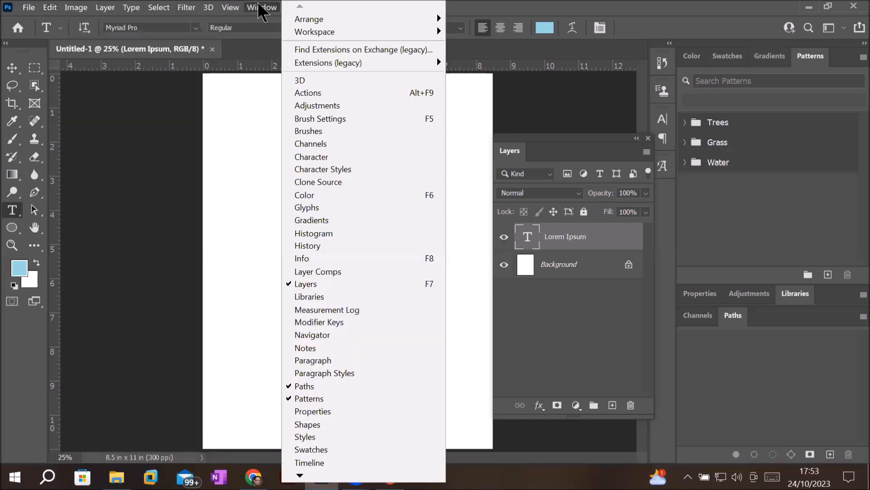
pyautogui.click(262, 8)
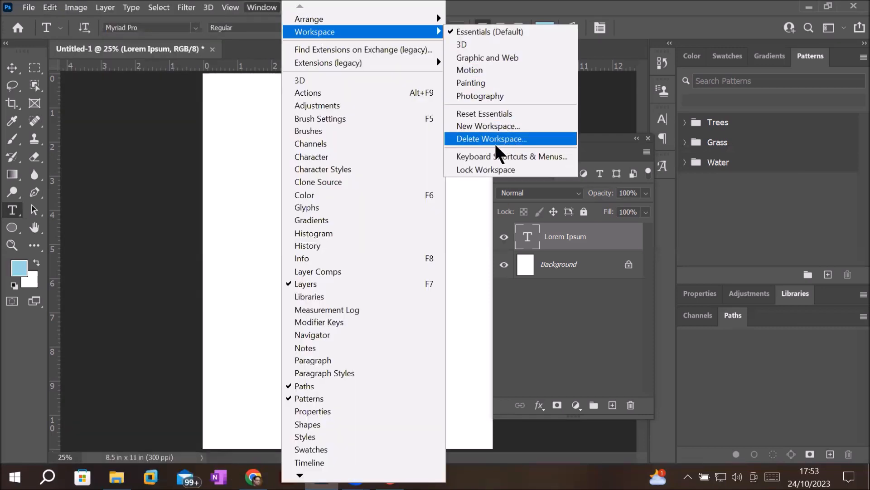
pyautogui.click(545, 159)
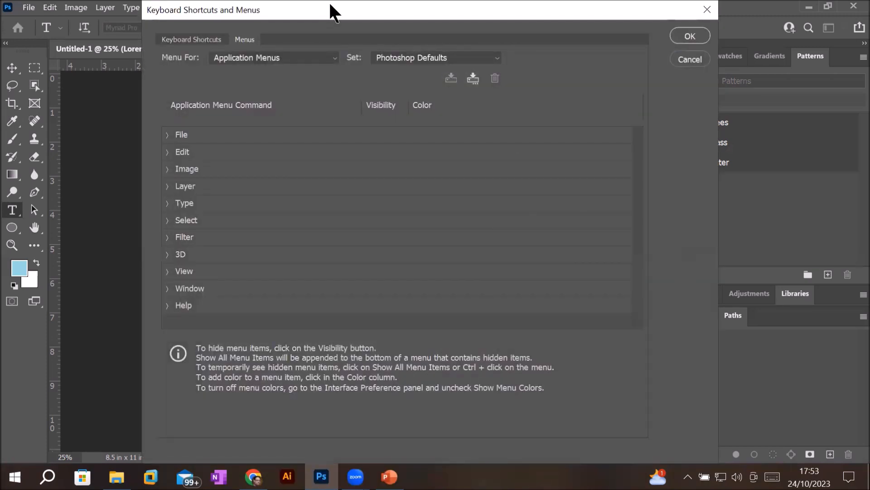
# Compare the Keyboard Shortcuts settings with the Menus settings, ending on the Menus settings
pyautogui.click(198, 105)
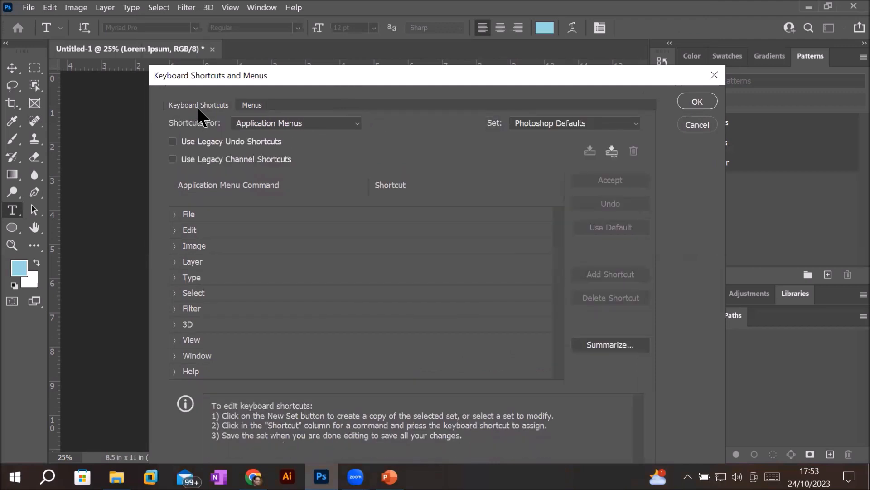
pyautogui.click(246, 104)
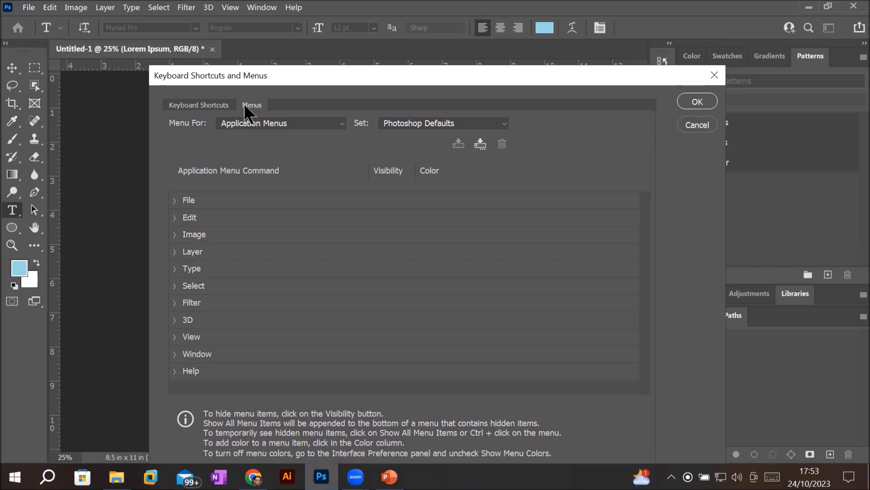
pyautogui.click(194, 102)
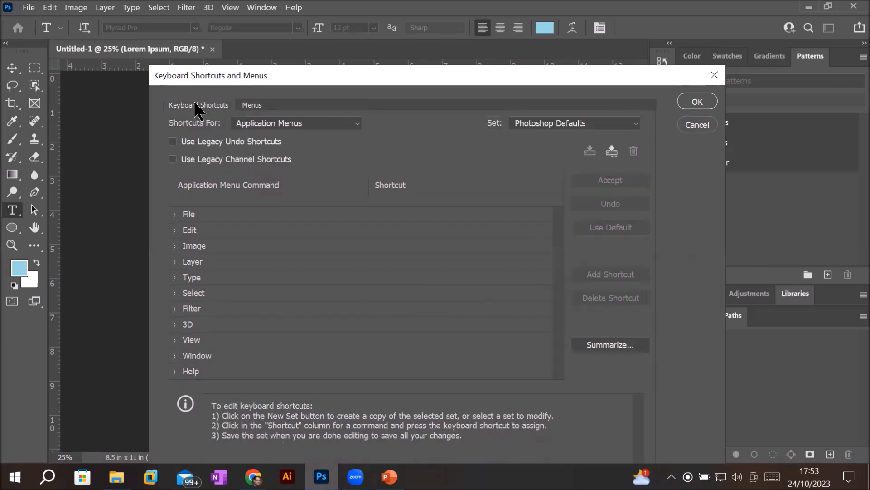
pyautogui.click(252, 106)
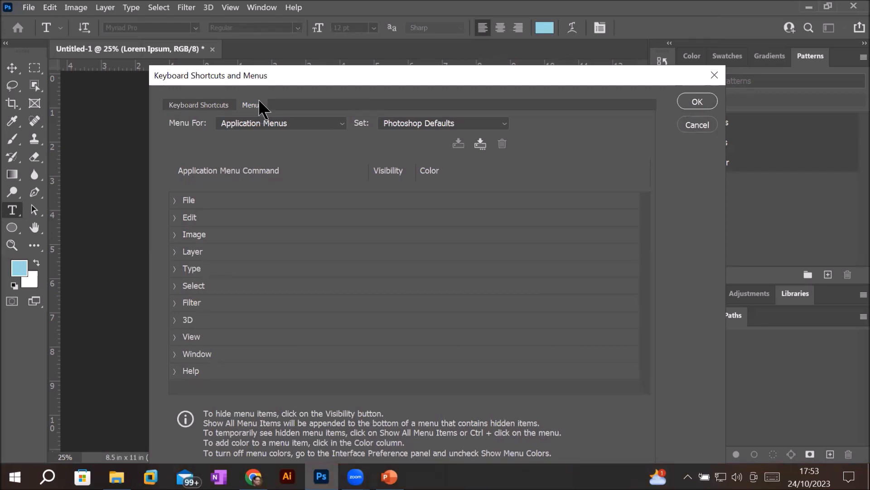
# View the command list for Panel Menus and return to the list for Application Menus
pyautogui.click(340, 125)
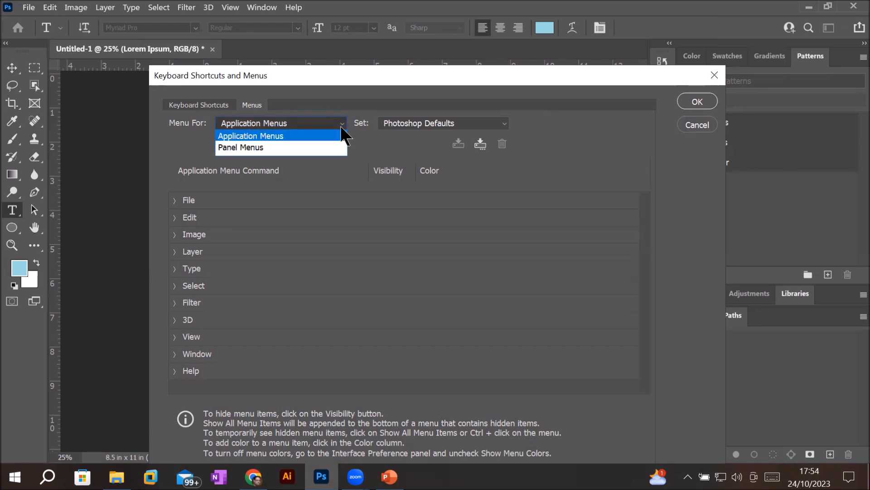
pyautogui.click(293, 136)
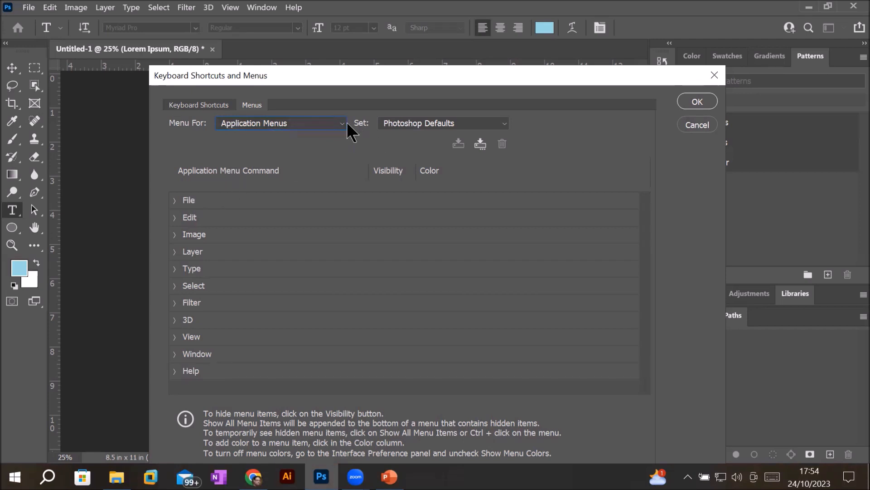
pyautogui.click(341, 121)
pyautogui.click(300, 144)
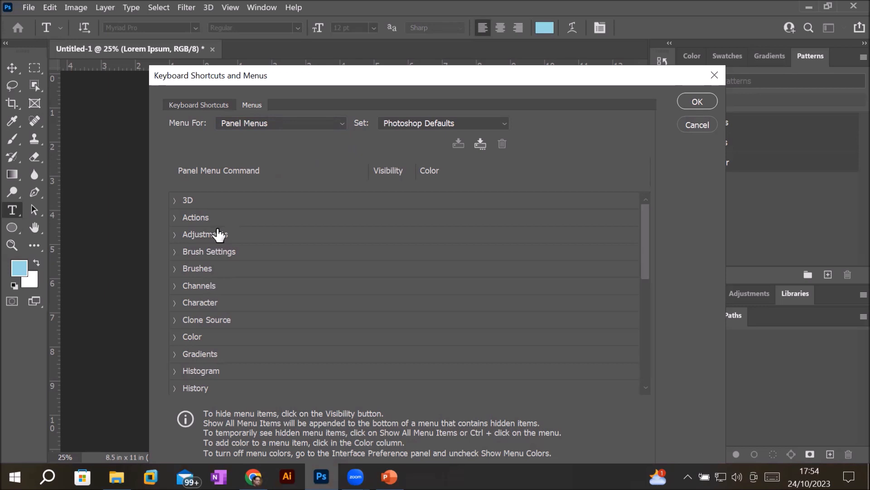
pyautogui.click(337, 123)
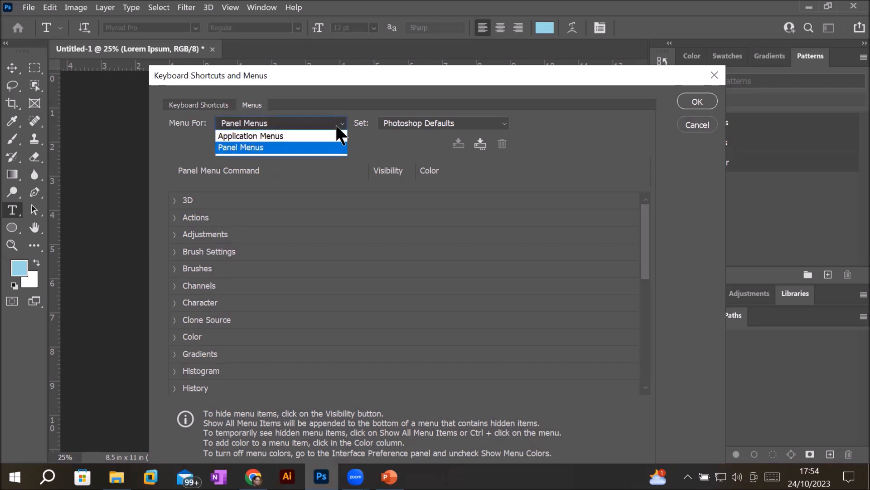
pyautogui.click(321, 139)
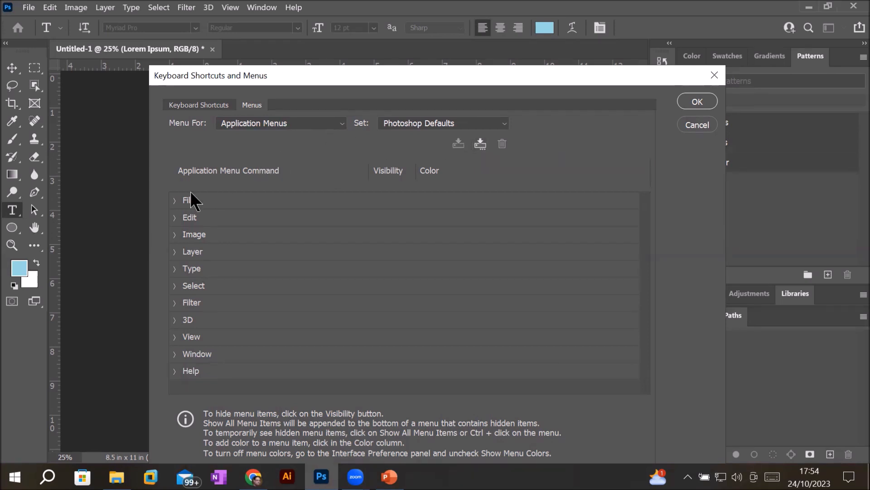
# Expand the File command group, compare it with the actual File and Edit menus, and collapse it again
pyautogui.click(175, 201)
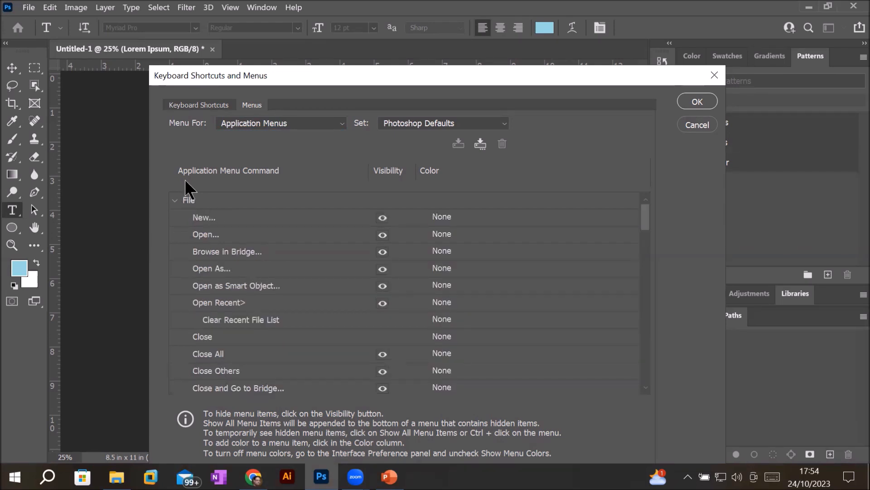
pyautogui.click(26, 8)
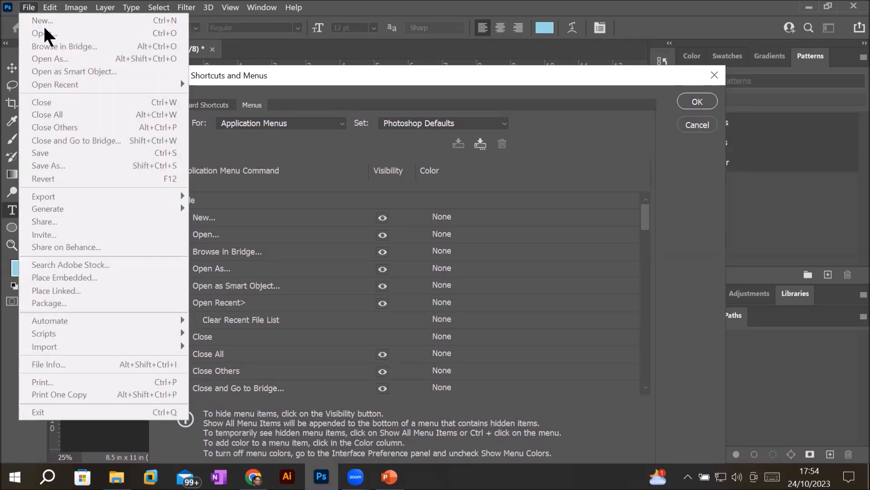
pyautogui.click(52, 12)
pyautogui.click(53, 10)
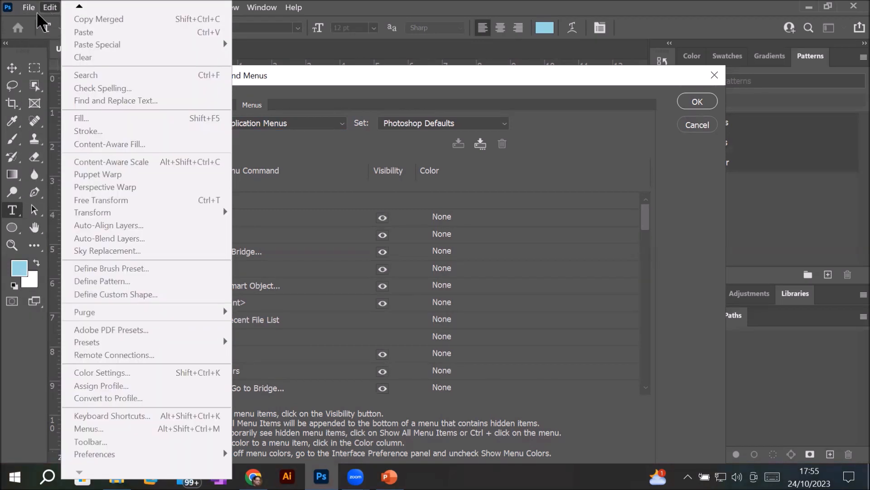
pyautogui.click(326, 190)
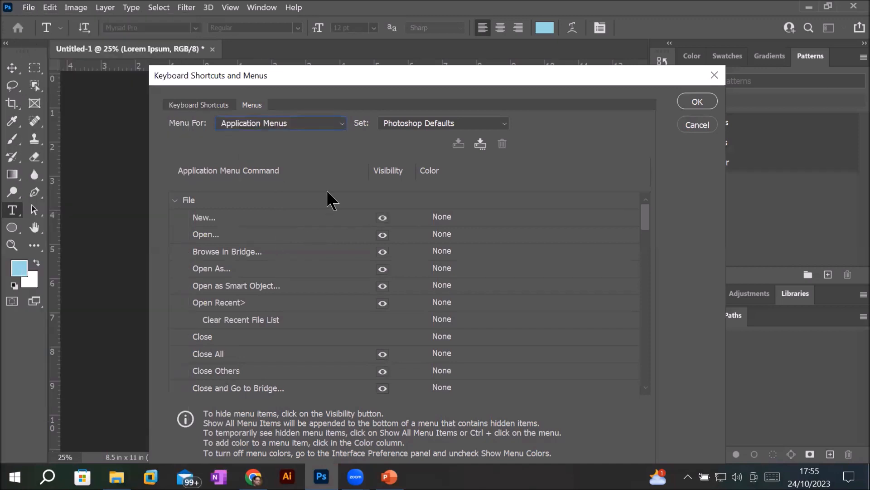
pyautogui.click(175, 200)
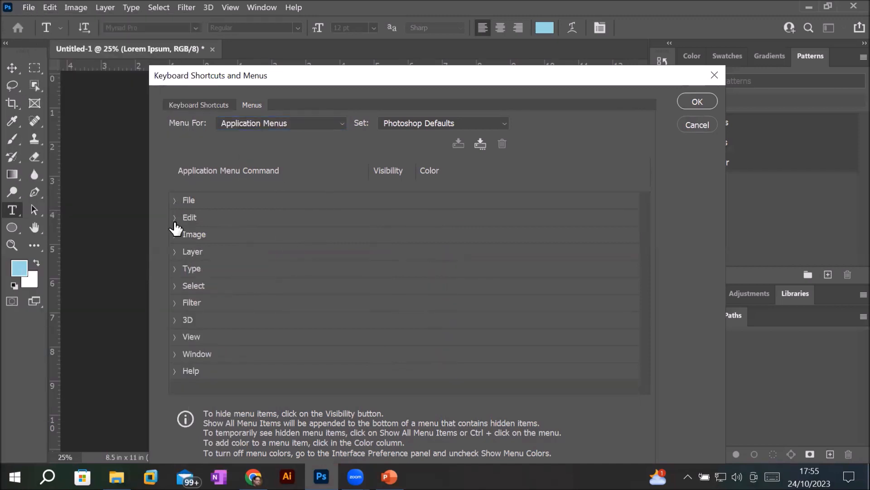
# Expand the Edit command group and turn off the visibility of Undo and Redo
pyautogui.click(175, 219)
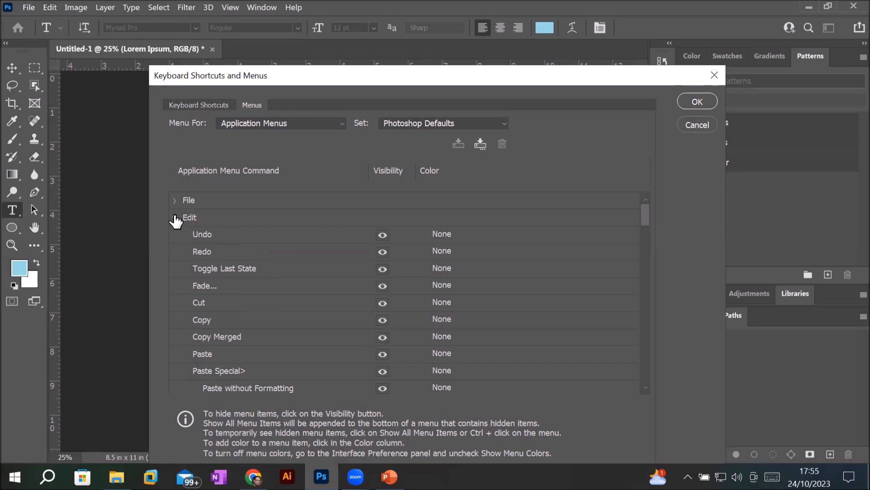
pyautogui.click(383, 235)
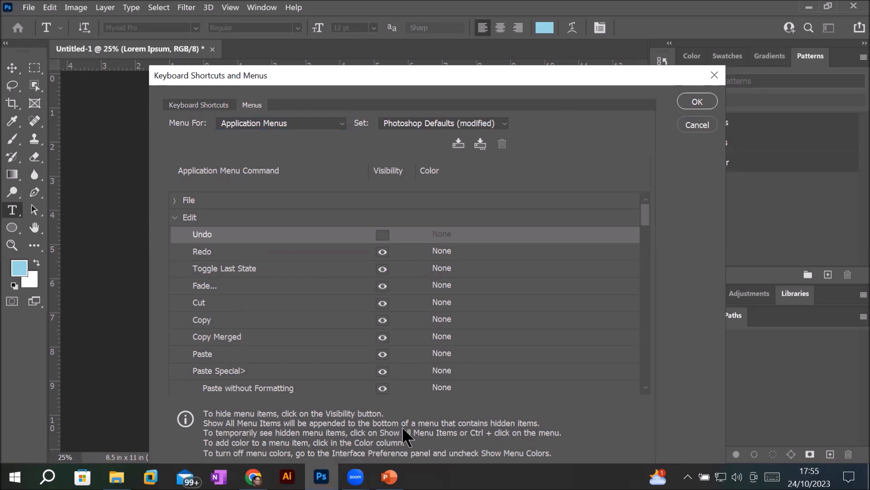
pyautogui.click(383, 253)
# Hide the Puppet Warp and Perspective Warp commands in the Edit group and collapse the group
pyautogui.scroll(-4, 378, 313)
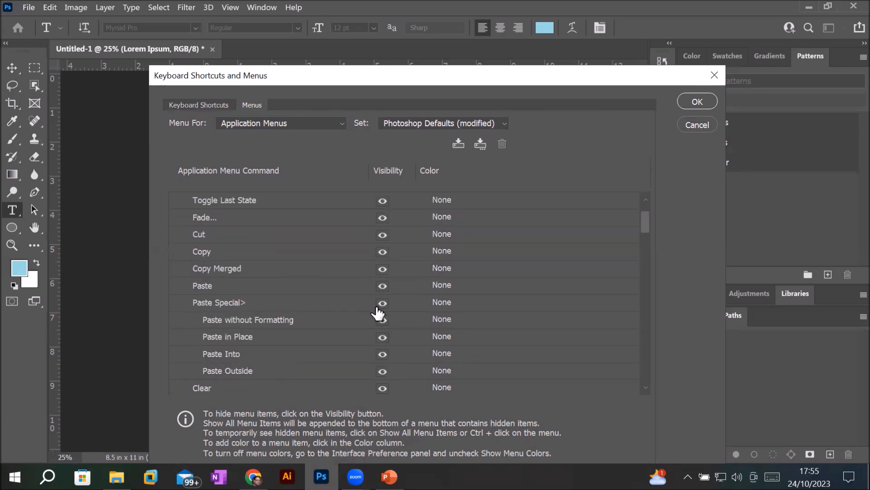
pyautogui.scroll(-3, 380, 312)
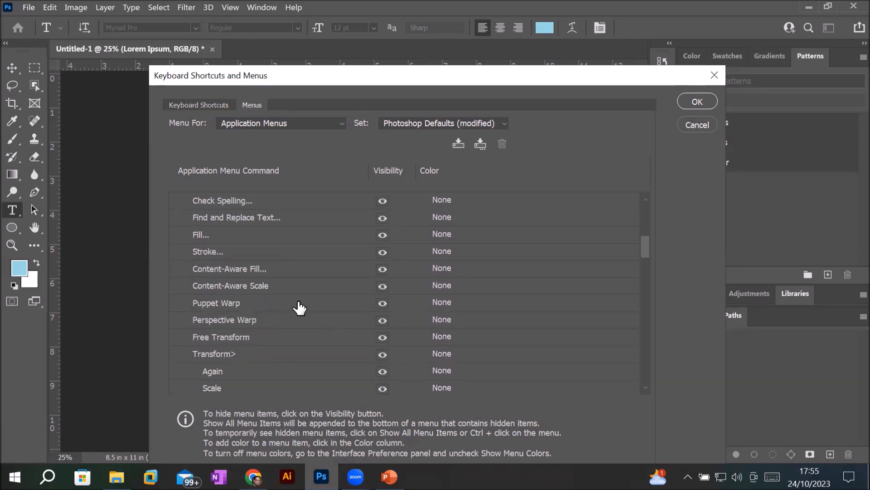
pyautogui.click(384, 304)
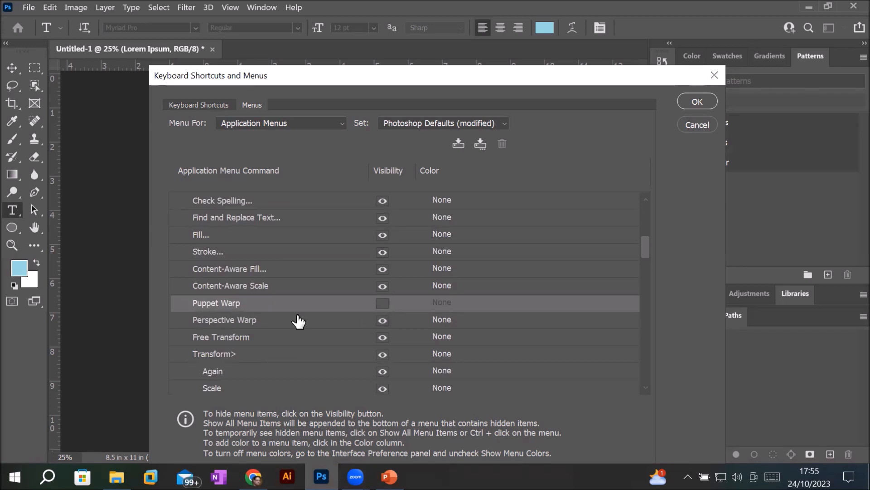
pyautogui.click(383, 321)
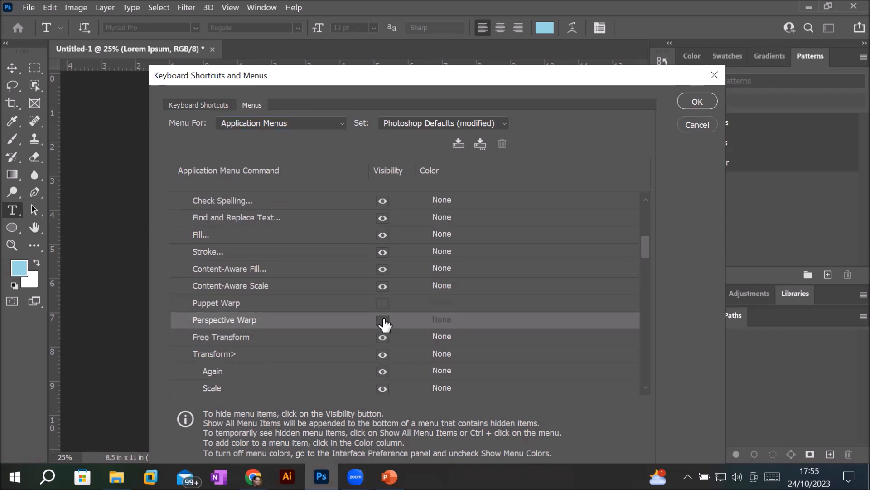
pyautogui.scroll(2, 259, 326)
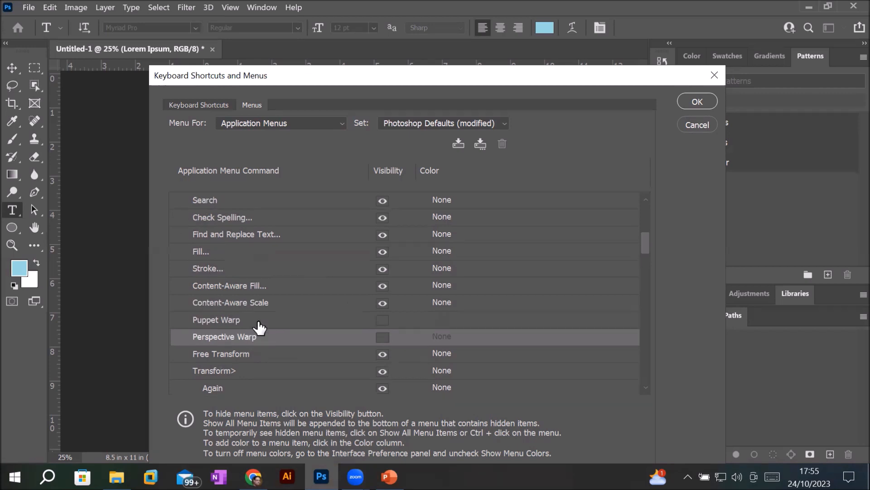
pyautogui.scroll(6, 259, 327)
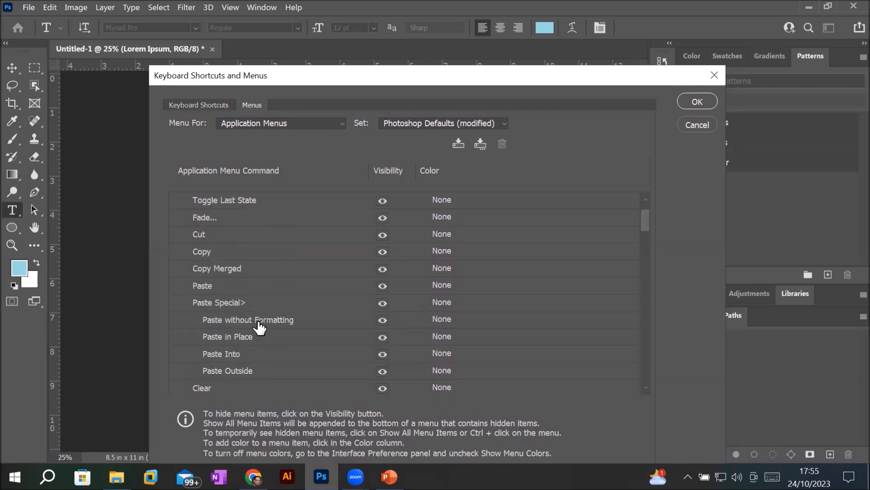
pyautogui.scroll(1, 259, 326)
pyautogui.click(174, 218)
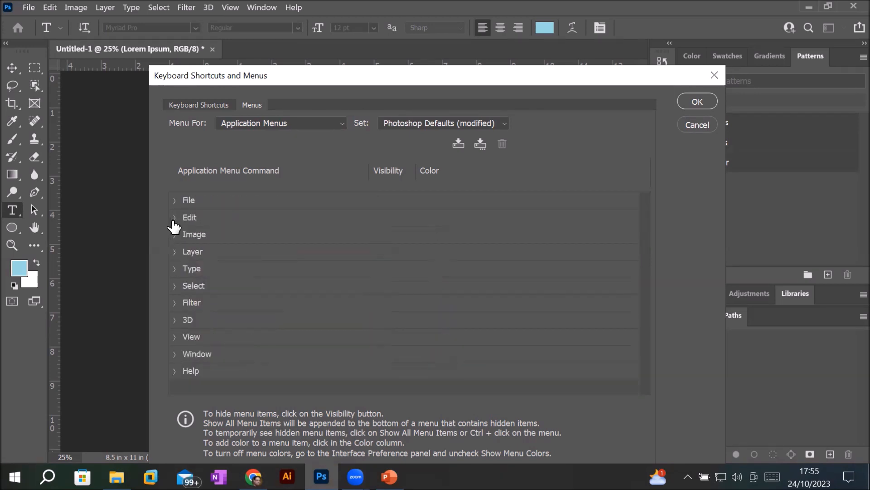
# Expand the File command group and hide New, Open, Browse in Bridge, Open As, Open as Smart Object and Open Recent
pyautogui.click(175, 202)
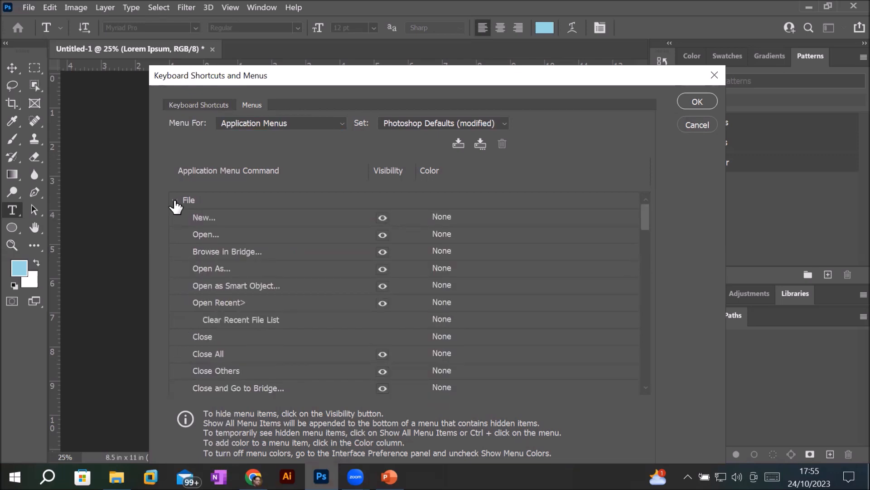
pyautogui.click(383, 218)
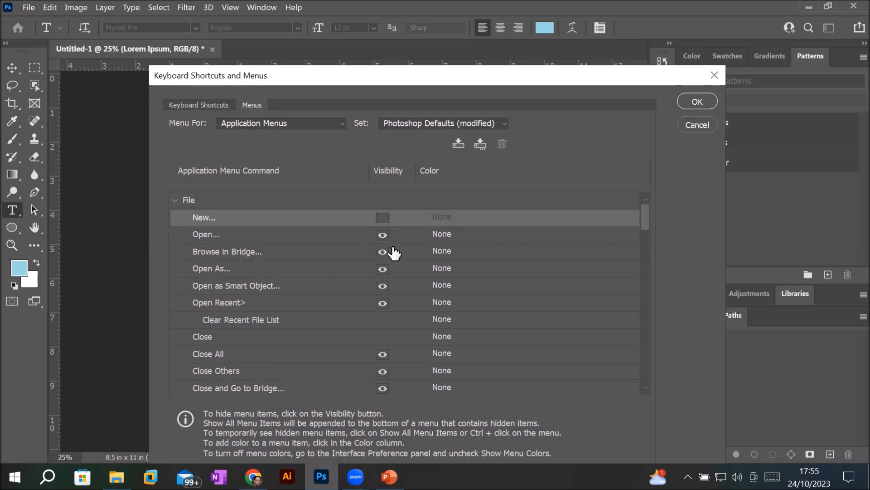
pyautogui.click(383, 236)
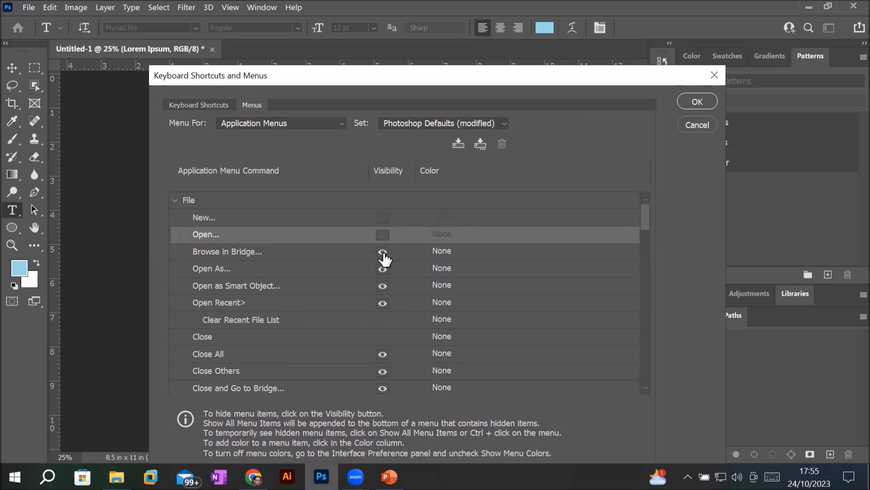
pyautogui.click(383, 253)
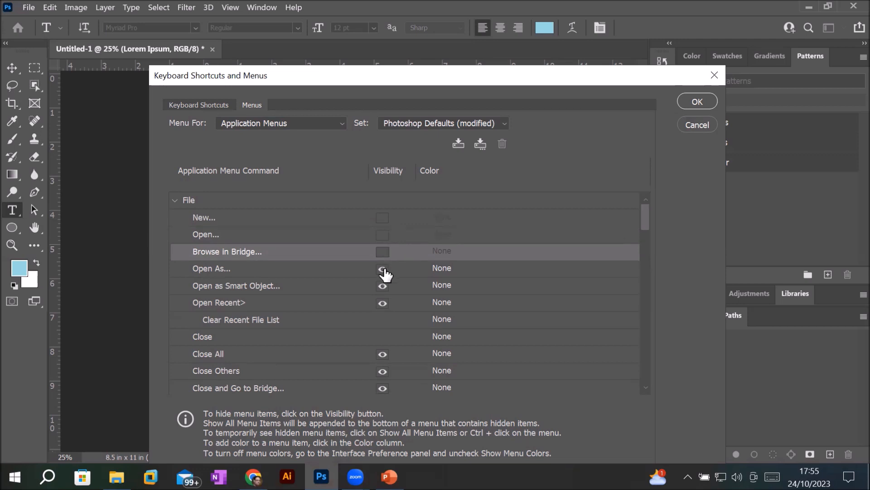
pyautogui.click(382, 269)
pyautogui.click(383, 287)
pyautogui.click(383, 303)
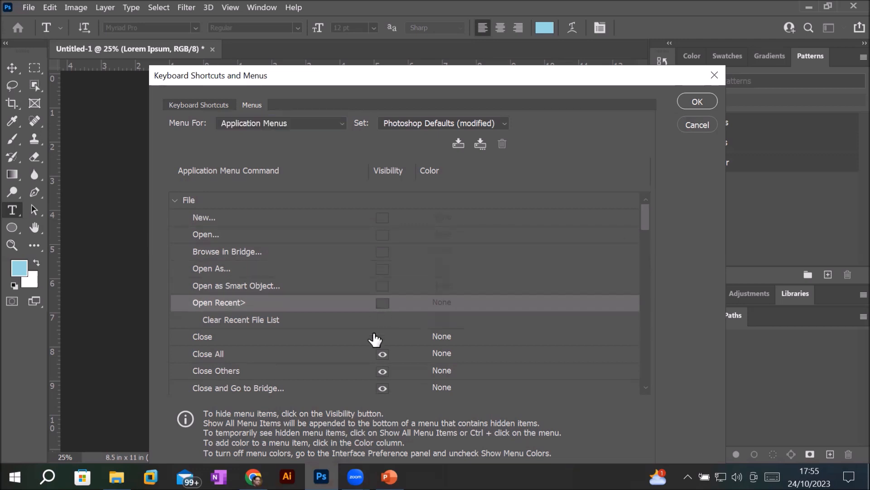
# Hide Close All, Close Others, Close and Go to Bridge, Revert and the Export submenu in the File group
pyautogui.click(382, 355)
pyautogui.click(382, 371)
pyautogui.click(383, 387)
pyautogui.scroll(-1, 333, 317)
pyautogui.scroll(-2, 333, 317)
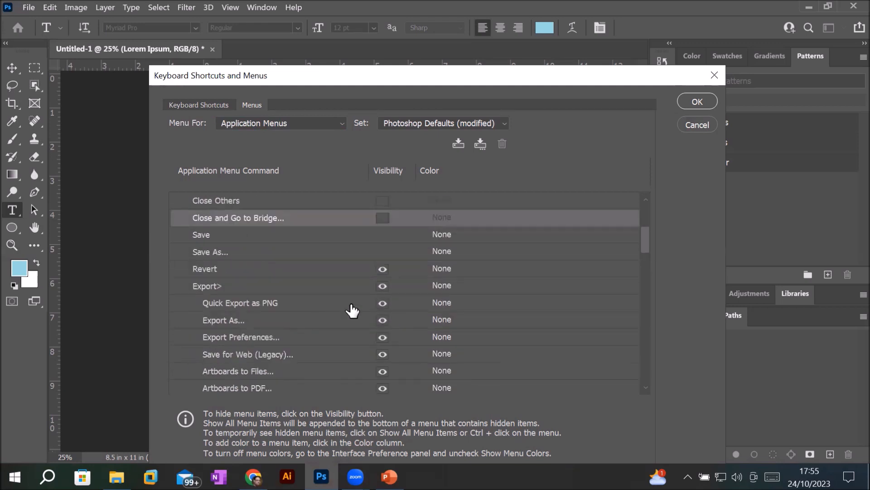
pyautogui.click(382, 269)
pyautogui.click(382, 286)
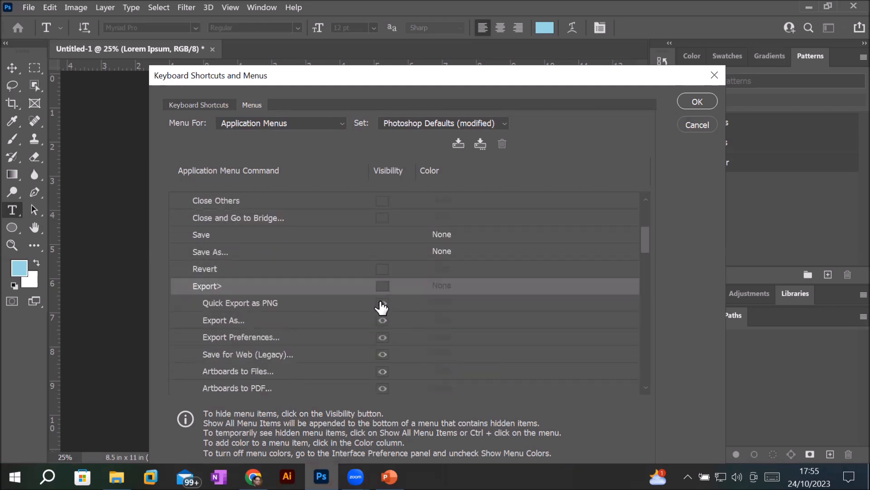
# Try to switch the visibility of Quick Export as PNG and Export As while the parent Export submenu is hidden
pyautogui.click(382, 303)
pyautogui.click(382, 320)
pyautogui.click(383, 304)
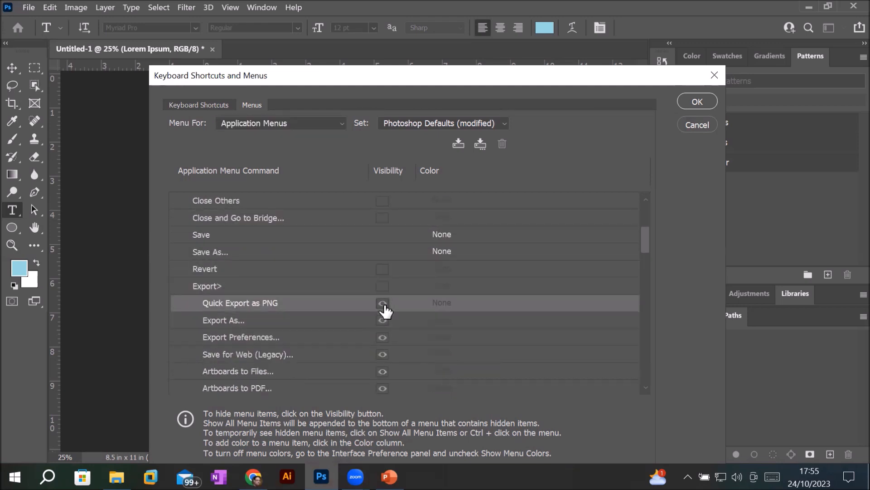
pyautogui.click(193, 287)
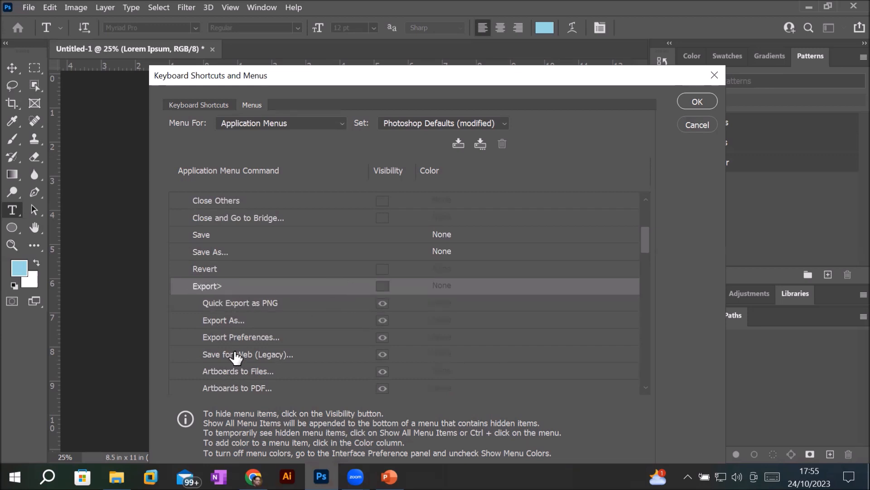
# Toggle the visibility of the entire Export submenu several times, ending with it shown
pyautogui.click(383, 286)
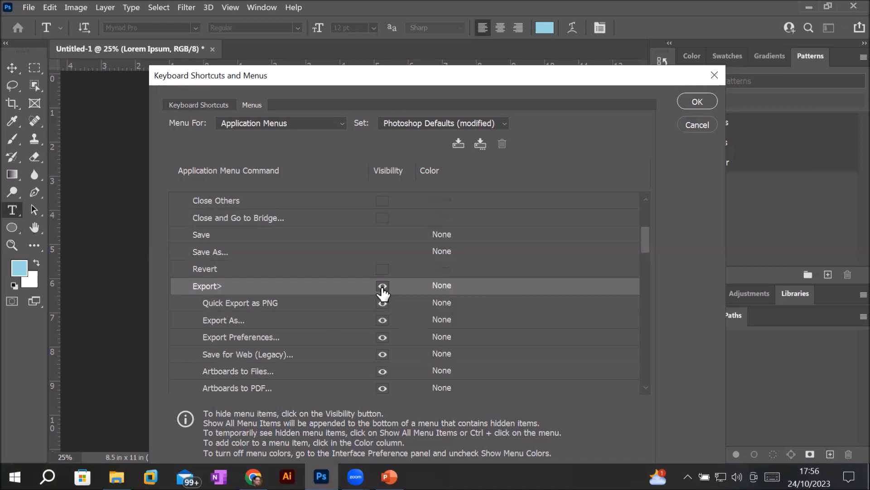
pyautogui.click(383, 286)
pyautogui.click(382, 290)
pyautogui.click(383, 290)
pyautogui.click(383, 291)
# Demonstrate hiding only Quick Export as PNG versus the whole Export submenu, and leave the Export submenu hidden
pyautogui.click(383, 303)
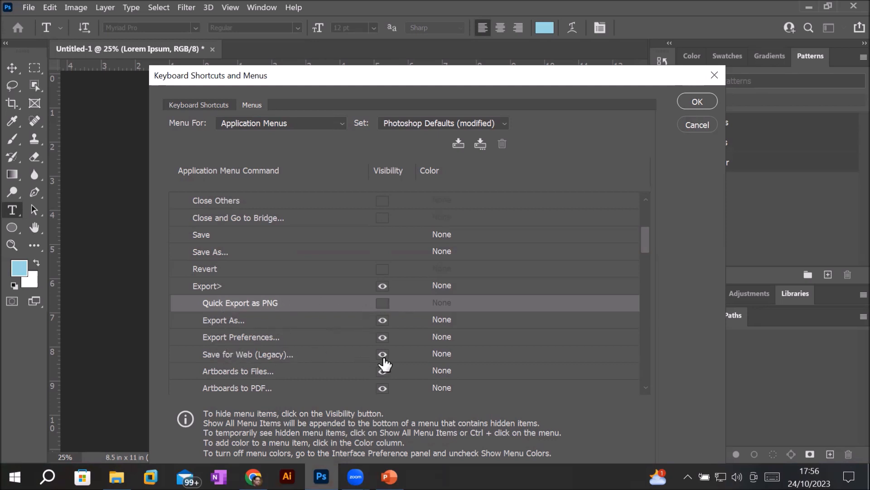
pyautogui.click(380, 303)
pyautogui.click(383, 286)
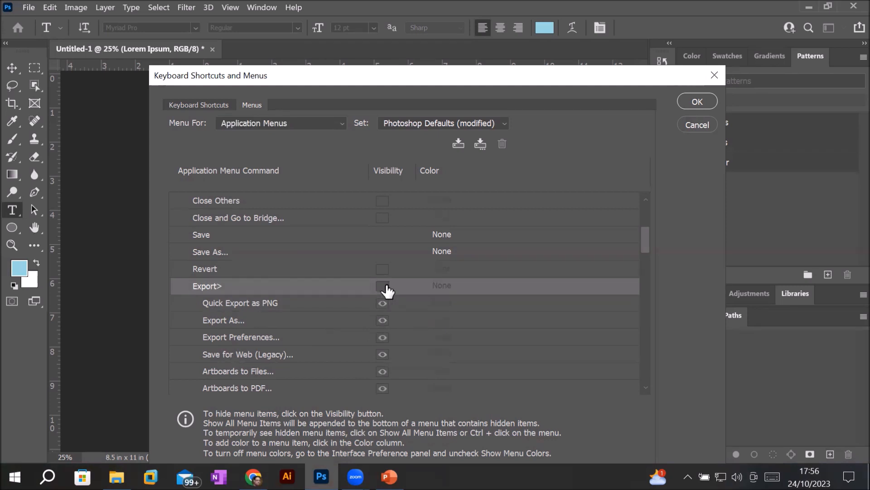
pyautogui.click(384, 287)
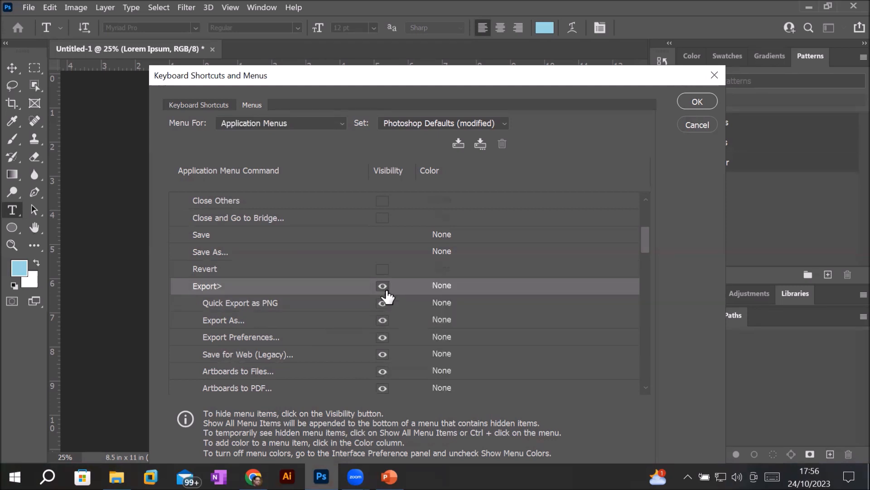
pyautogui.click(383, 303)
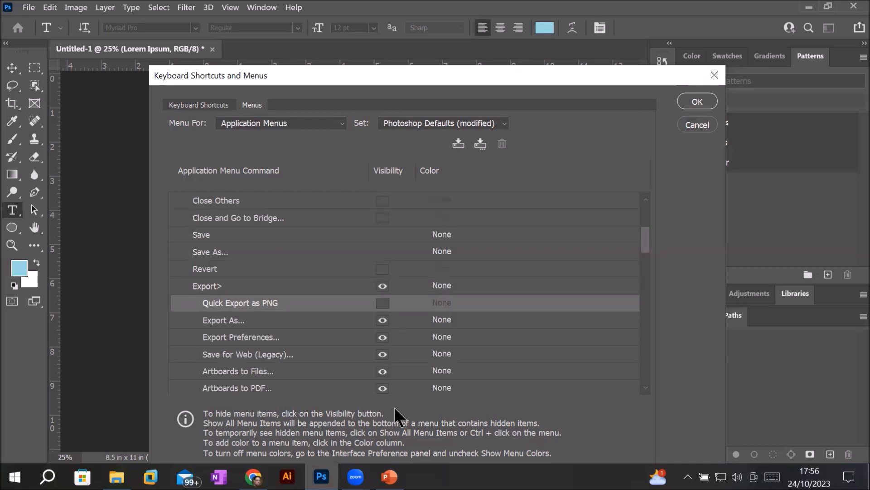
pyautogui.click(382, 287)
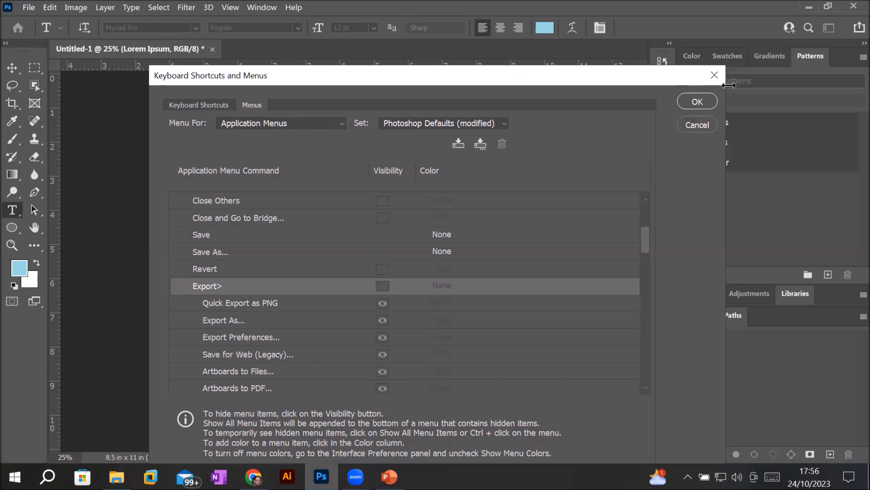
# Apply the menu visibility changes and inspect the customized File menu
pyautogui.click(697, 101)
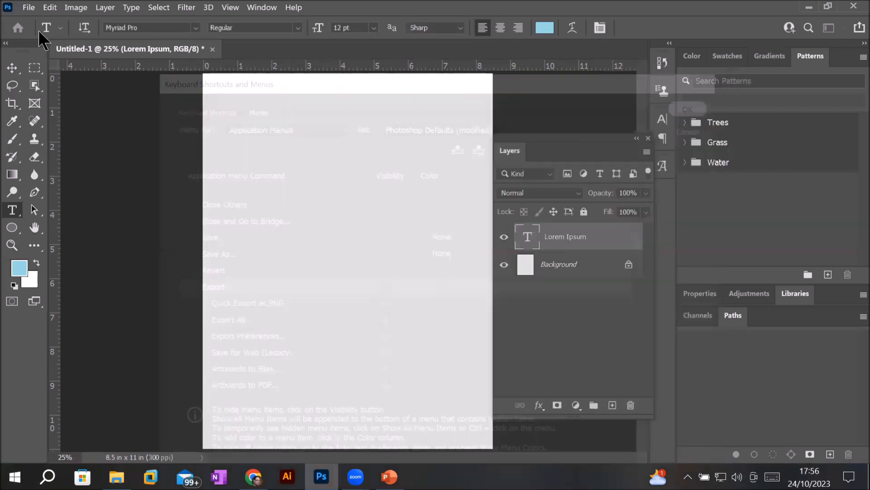
pyautogui.click(28, 7)
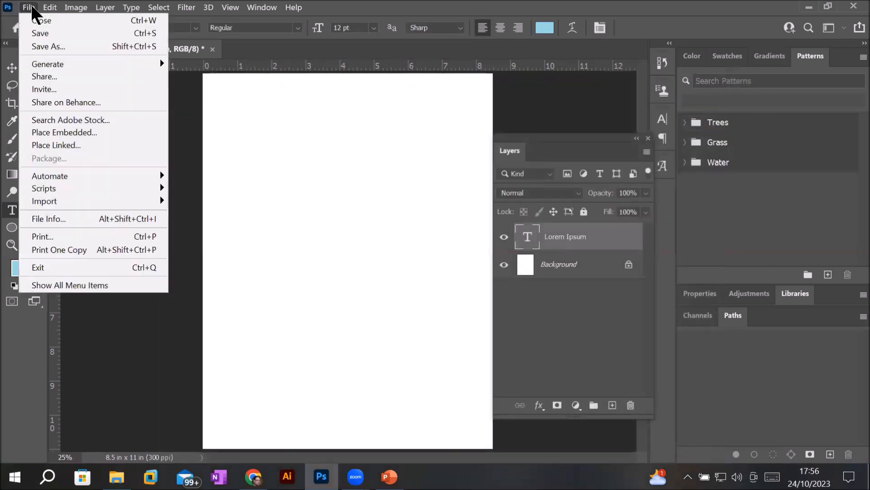
pyautogui.click(51, 17)
pyautogui.click(28, 8)
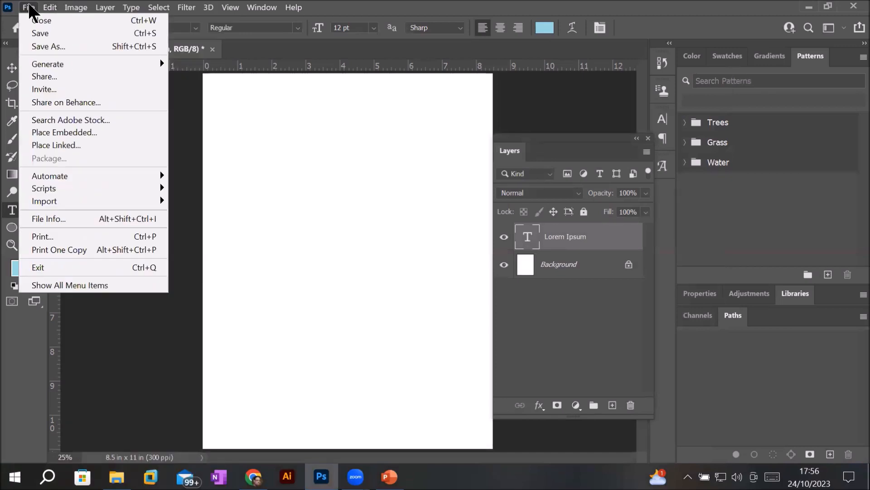
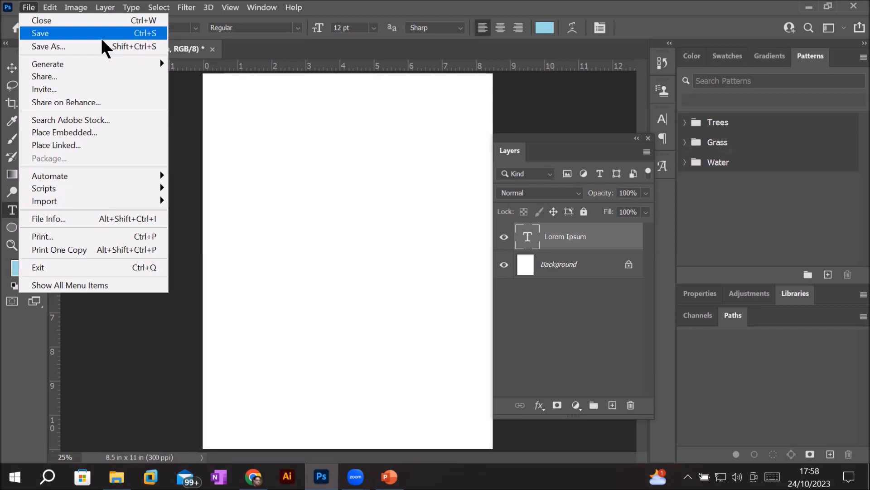
# Open the keyboard shortcut settings, expand the File commands and delete the shortcut assigned to Close
pyautogui.click(50, 7)
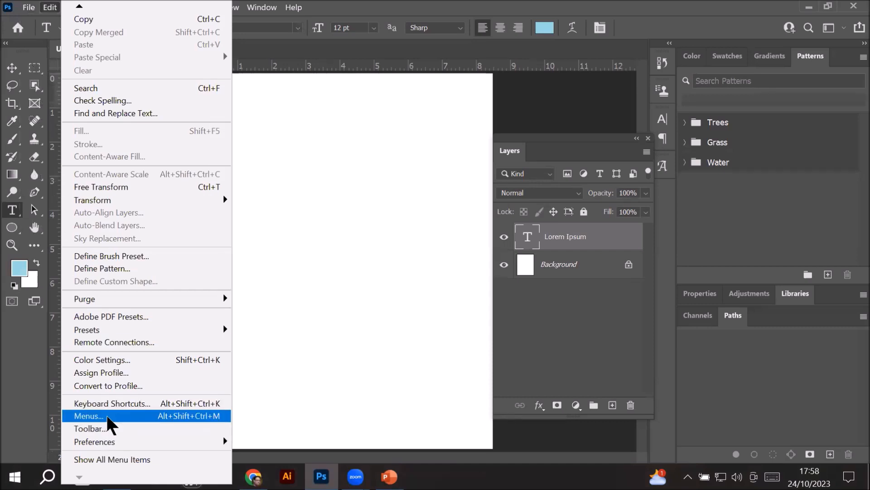
pyautogui.click(122, 404)
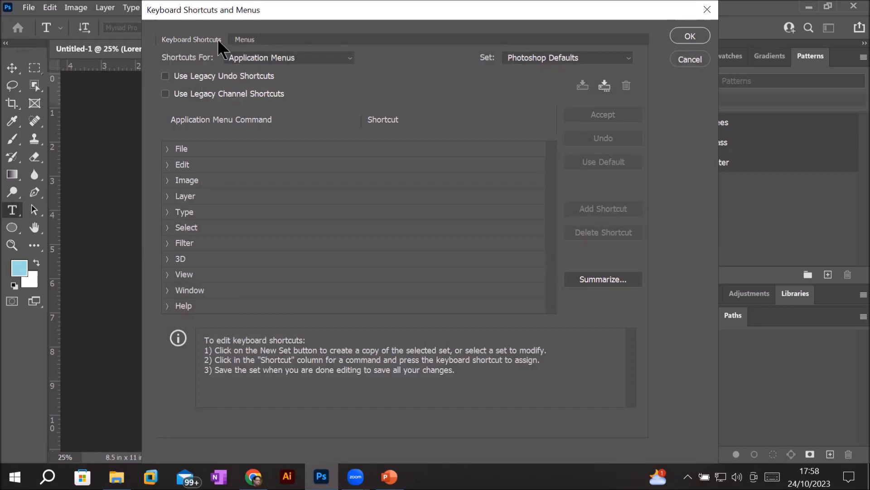
pyautogui.click(167, 149)
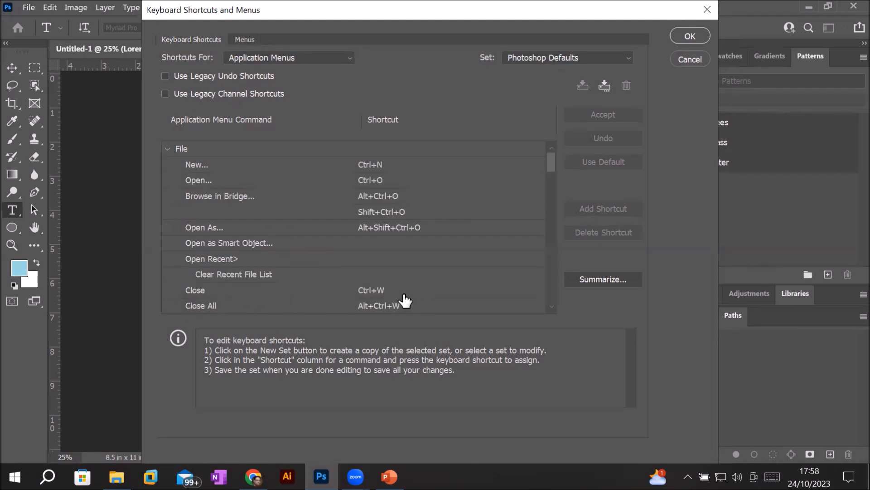
pyautogui.scroll(-3, 404, 300)
pyautogui.scroll(-1, 405, 299)
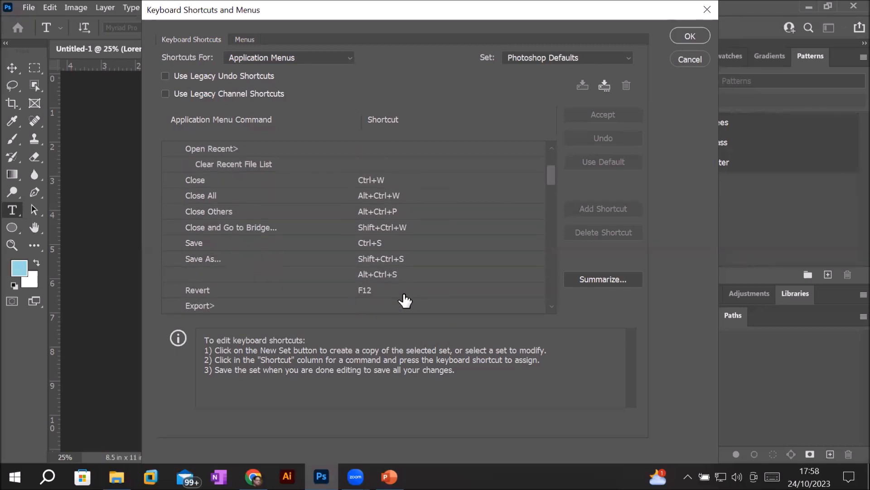
pyautogui.click(380, 180)
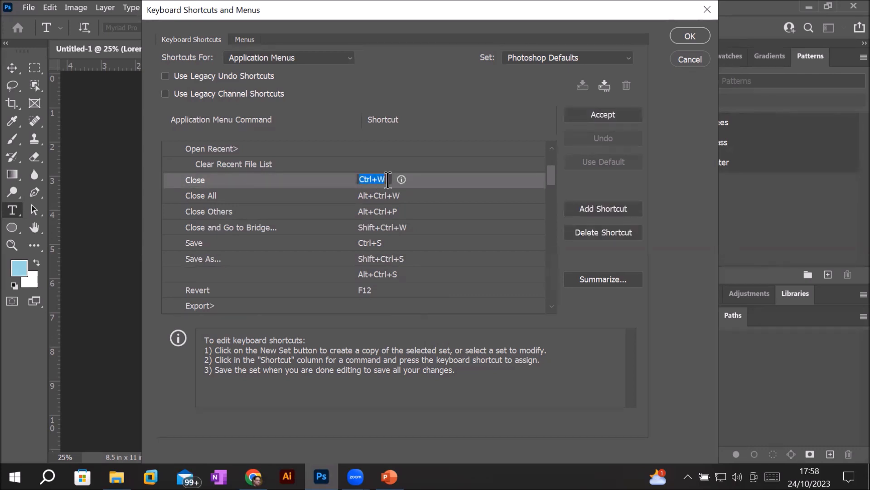
pyautogui.click(603, 232)
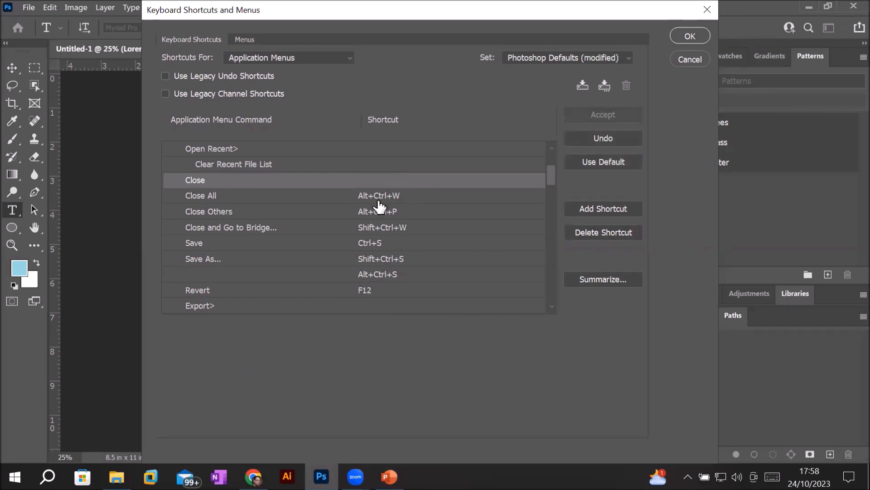
# Delete the shortcut of the Save command, apply the shortcut changes and check the File menu
pyautogui.click(371, 245)
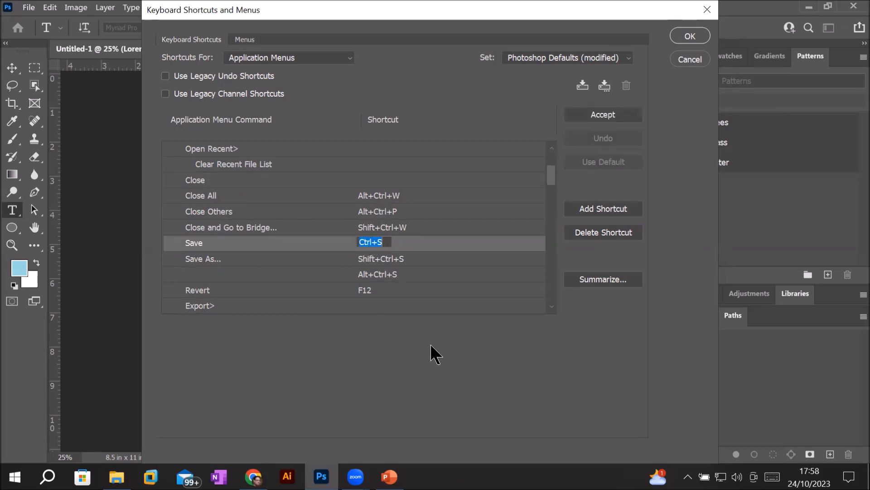
pyautogui.click(600, 237)
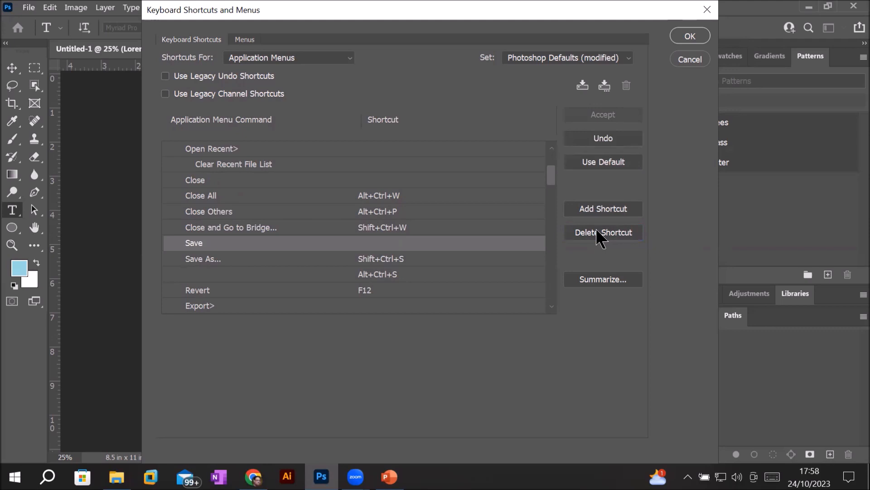
pyautogui.click(687, 35)
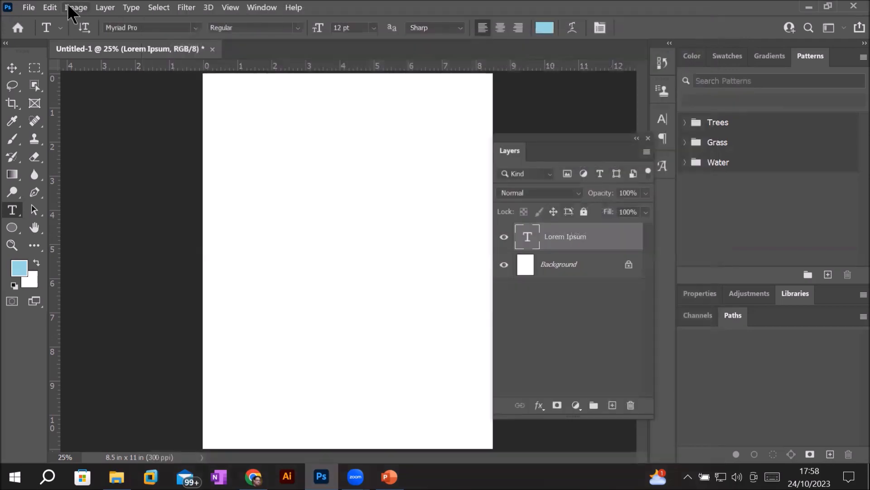
pyautogui.click(27, 8)
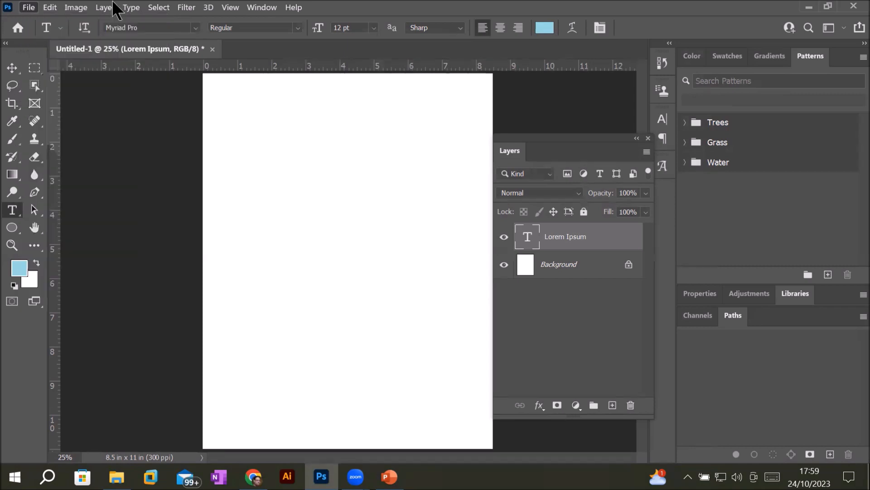
# Open the keyboard shortcut settings and review the available shortcut sets, keeping Photoshop Defaults (modified) selected
pyautogui.moveTo(41, 8)
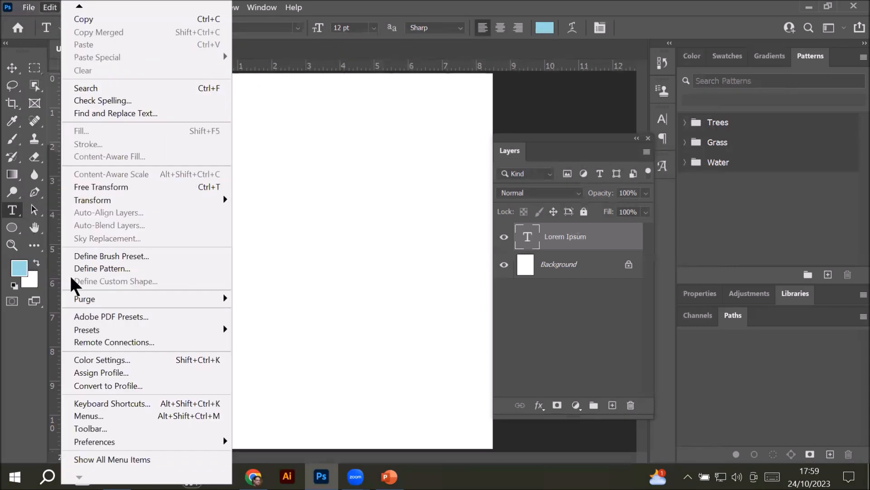
pyautogui.click(122, 403)
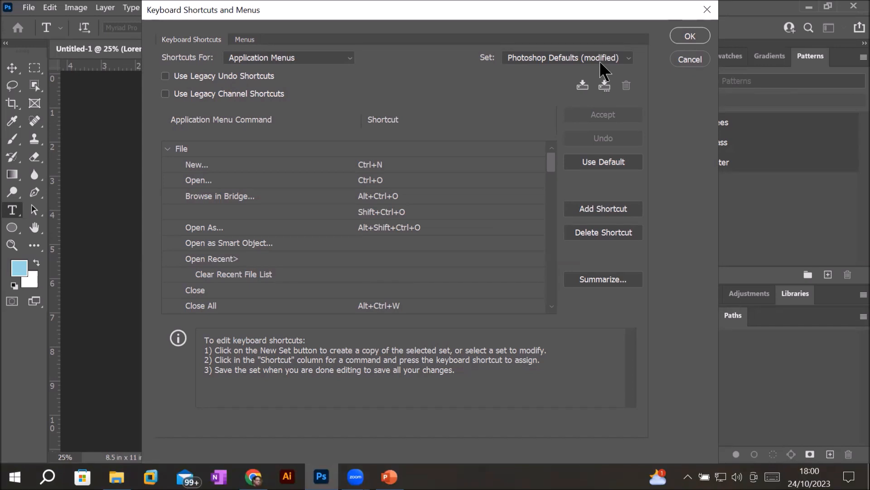
pyautogui.click(628, 58)
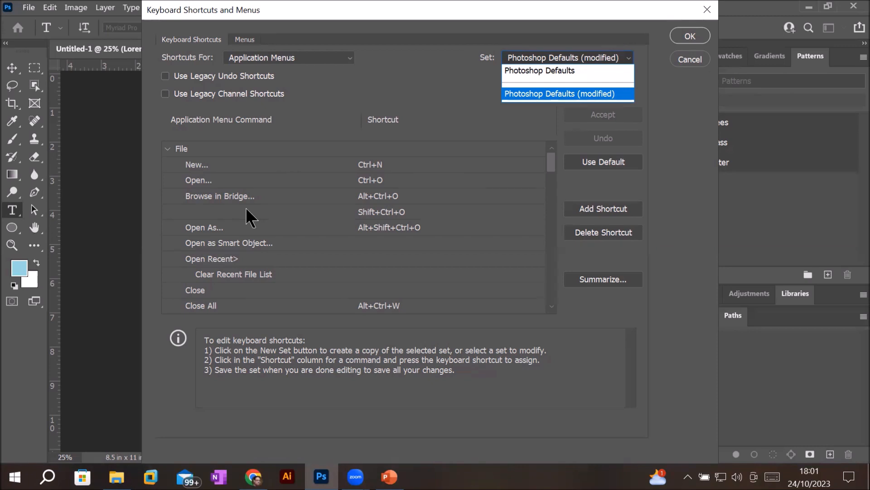
pyautogui.click(567, 94)
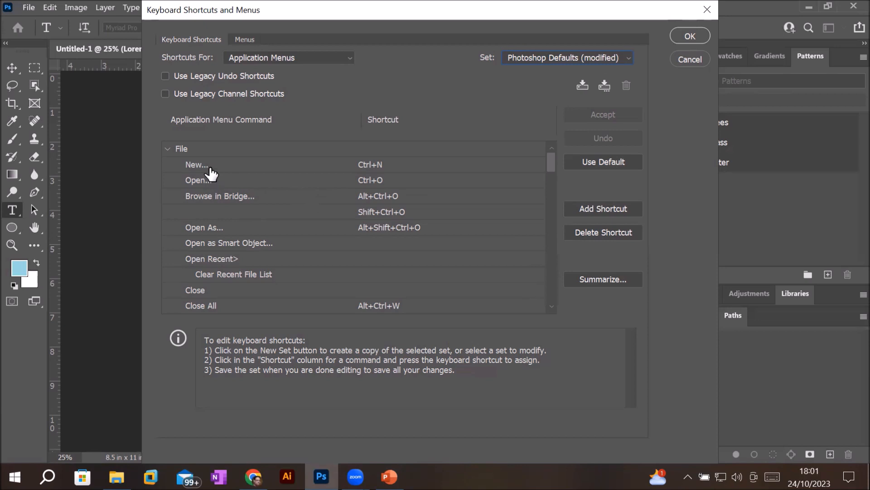
# Try to assign Ctrl+C to the Save command, undo the assignment and close the shortcut settings
pyautogui.scroll(-1, 308, 289)
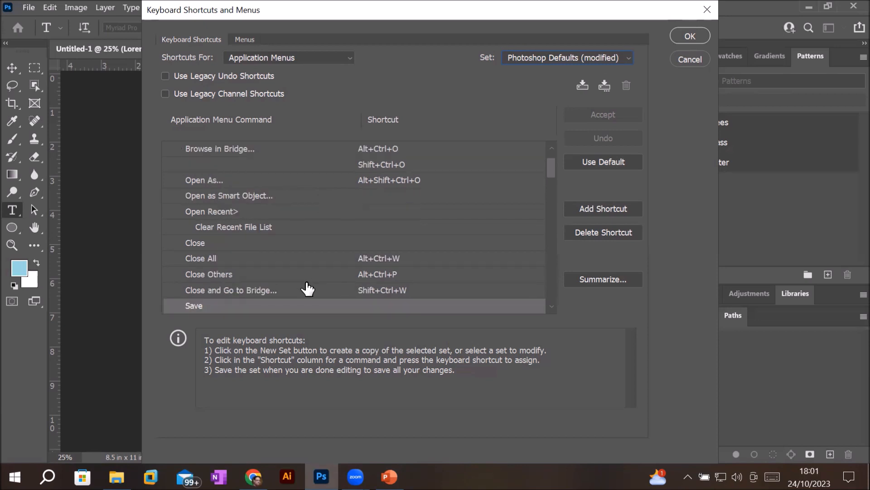
pyautogui.scroll(-2, 308, 288)
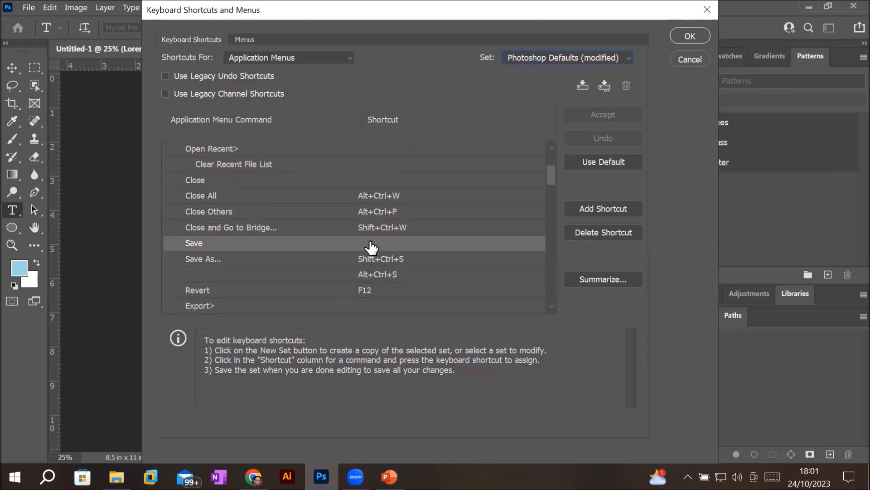
pyautogui.scroll(-1, 373, 247)
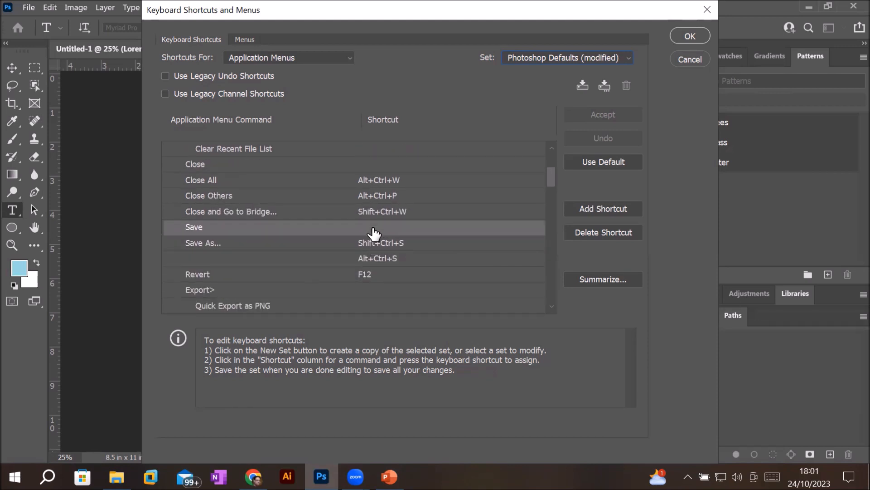
pyautogui.click(372, 227)
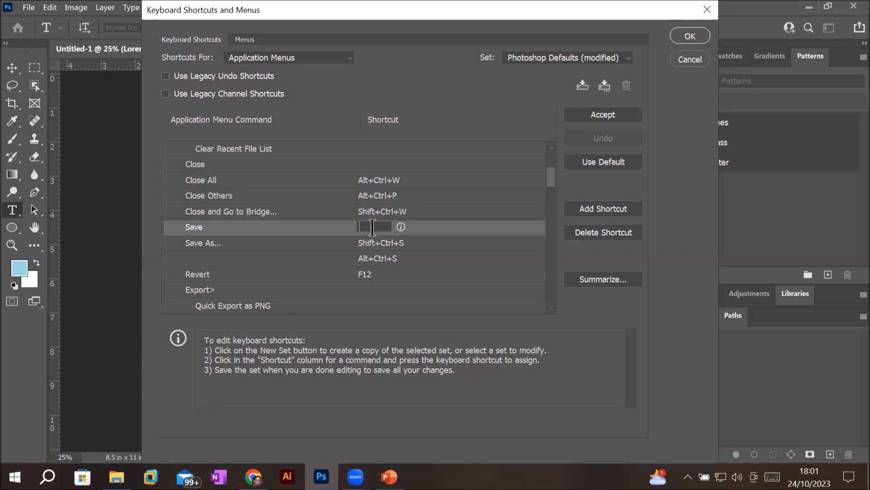
pyautogui.hotkey('ctrl', 'c')
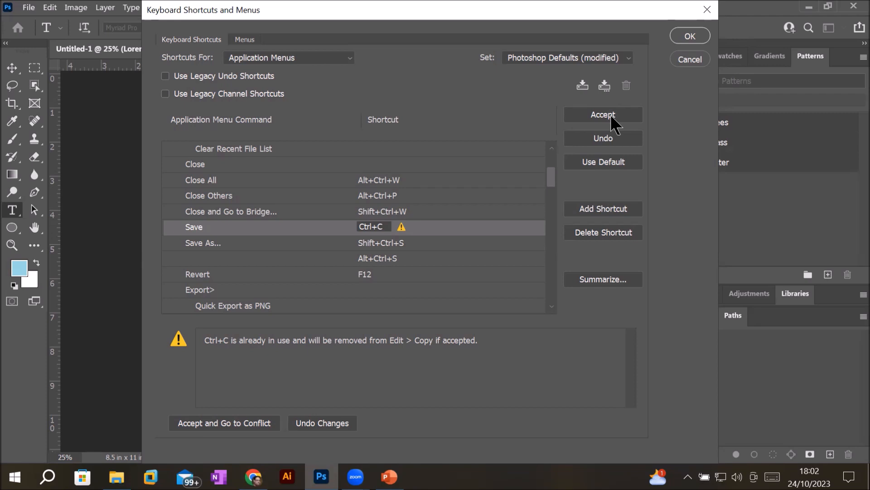
pyautogui.click(609, 138)
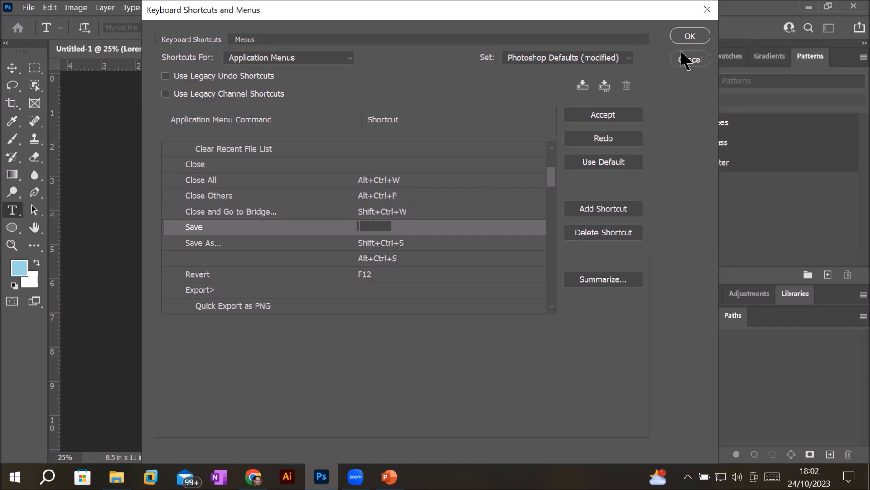
pyautogui.click(694, 32)
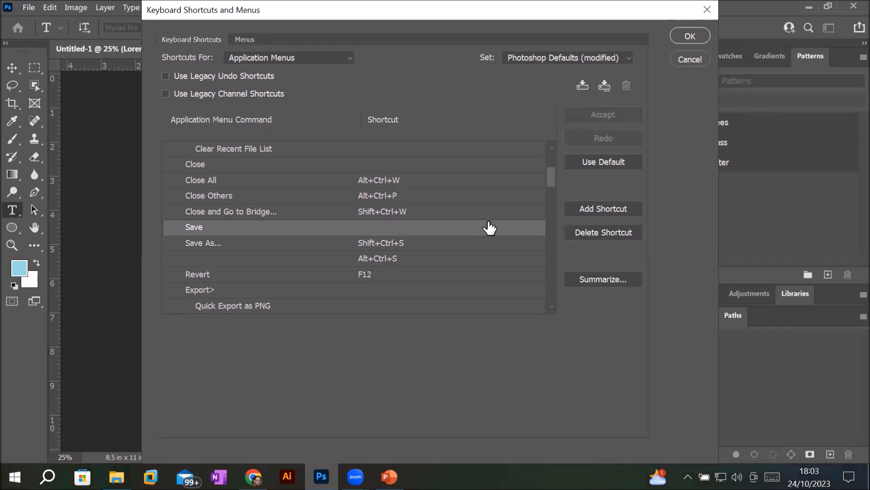
pyautogui.click(689, 35)
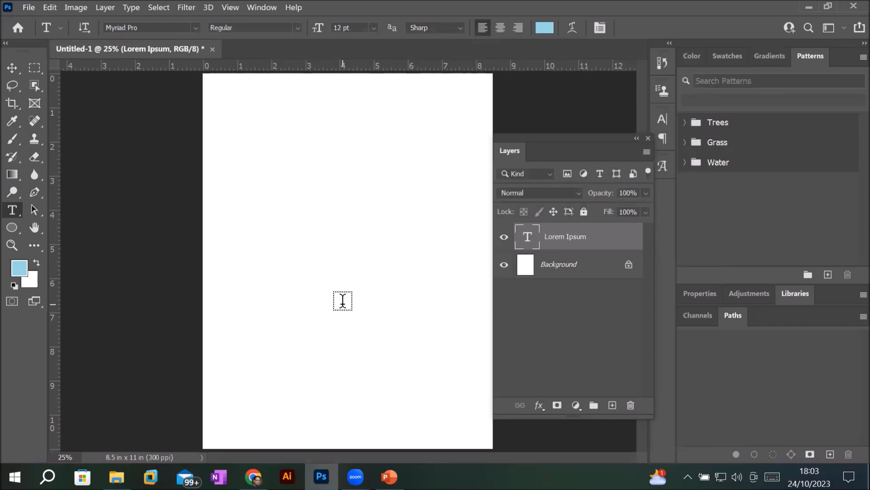
# Undock the toolbar, float it beside the canvas and open its customization settings
pyautogui.moveTo(20, 53); pyautogui.dragTo(129, 94)
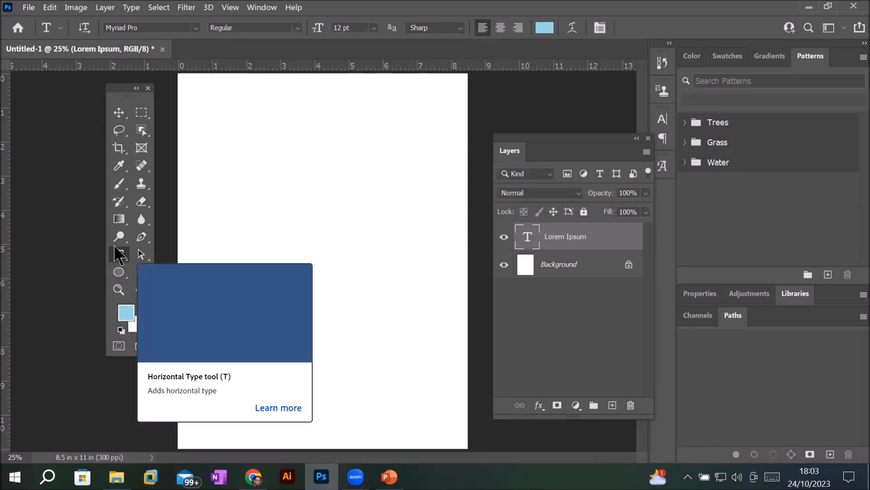
pyautogui.moveTo(121, 92); pyautogui.dragTo(100, 107)
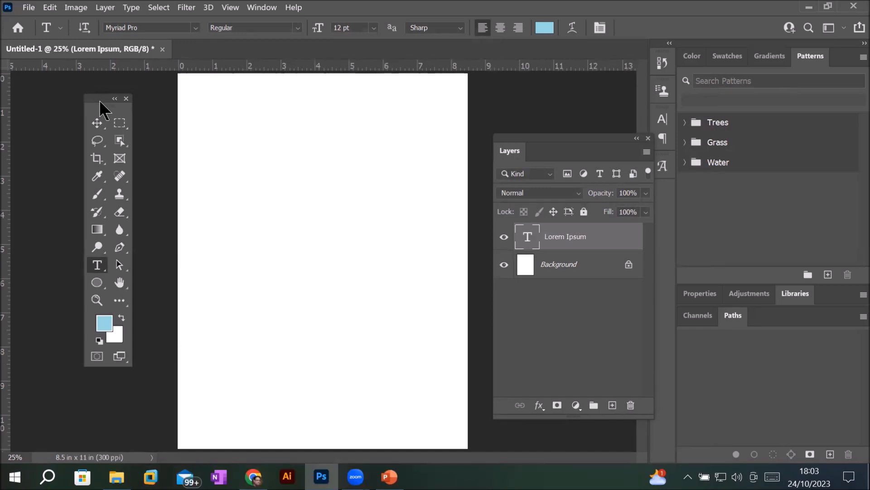
pyautogui.click(119, 300)
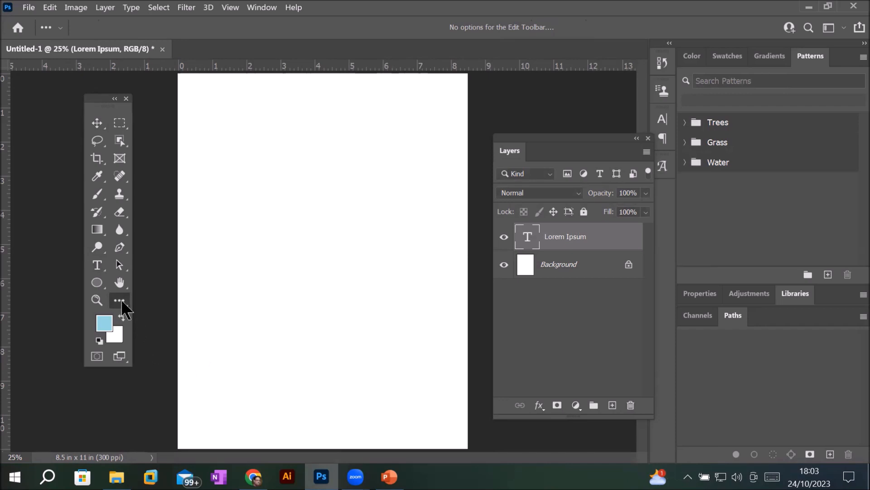
pyautogui.click(120, 301)
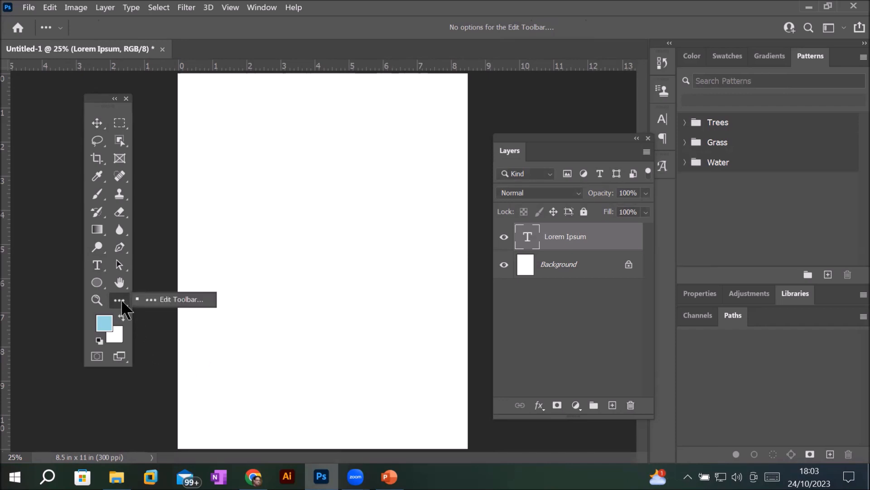
pyautogui.click(181, 301)
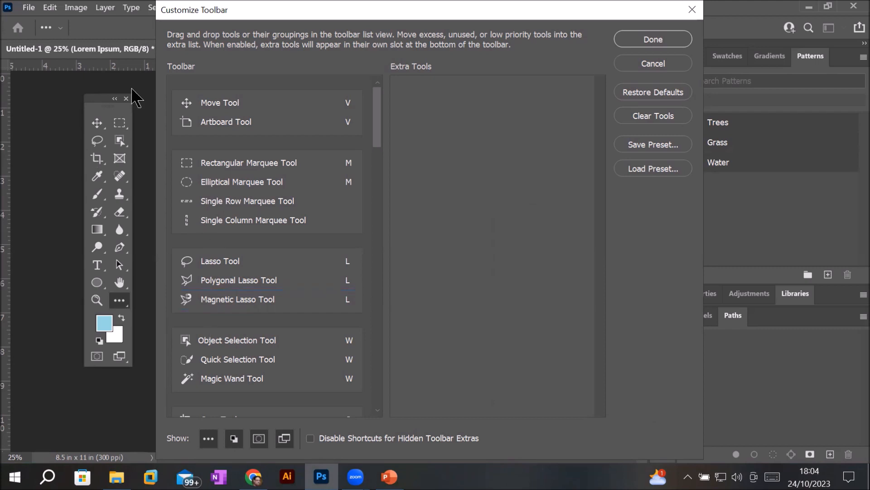
# Put the Move, Artboard and Zoom tools into the Extra Tools list, apply the change and activate the Move tool by its shortcut
pyautogui.moveTo(219, 108); pyautogui.dragTo(459, 163)
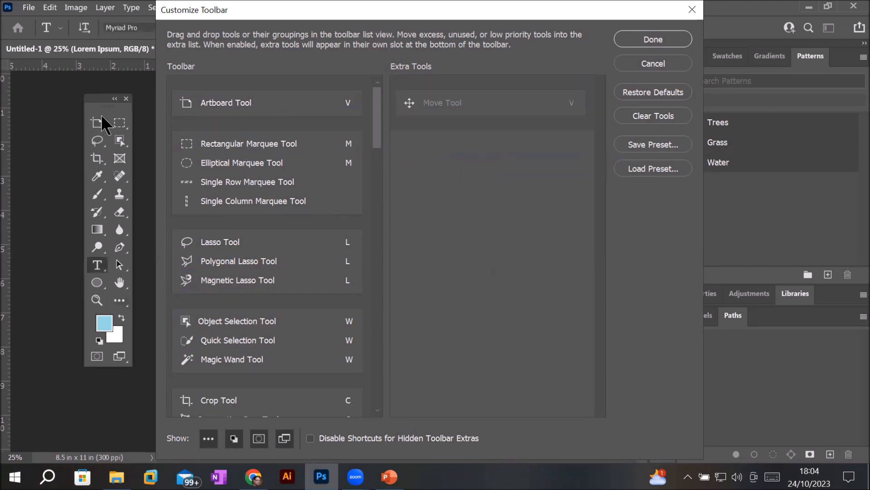
pyautogui.moveTo(202, 107); pyautogui.dragTo(414, 151)
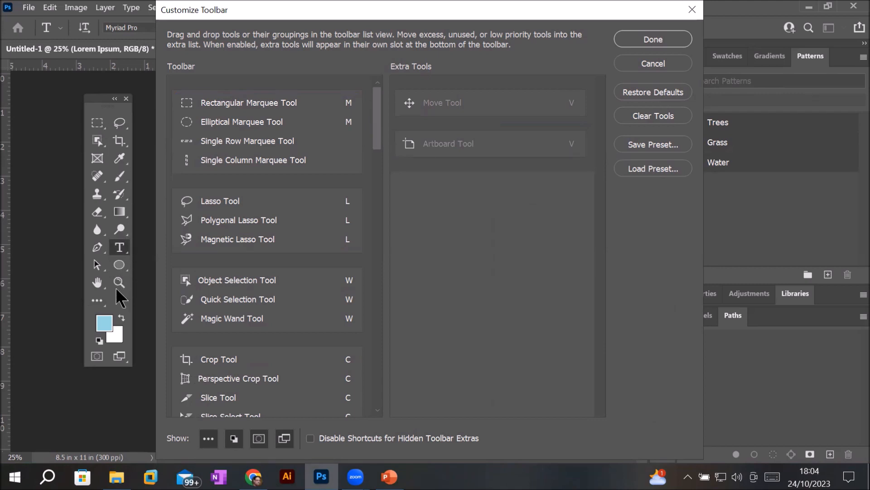
pyautogui.moveTo(379, 150)
pyautogui.mouseDown()
pyautogui.moveTo(373, 327)
pyautogui.moveTo(360, 407)
pyautogui.mouseUp()
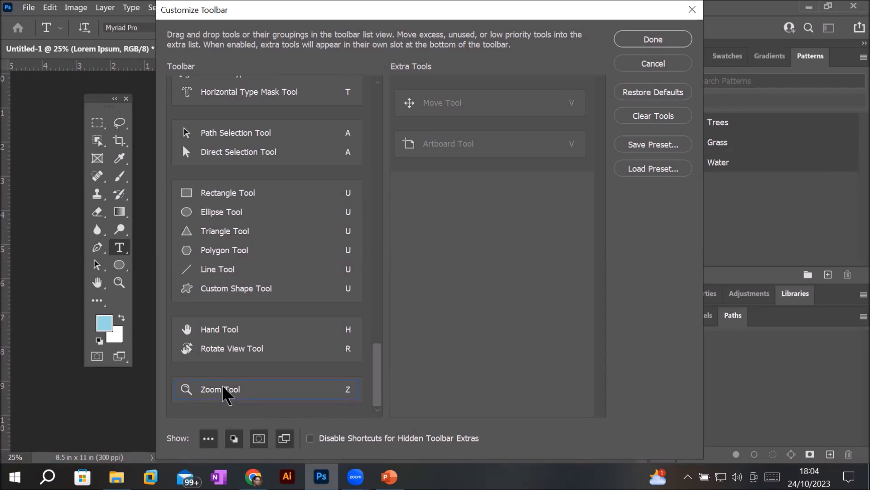
pyautogui.moveTo(228, 390); pyautogui.dragTo(439, 189)
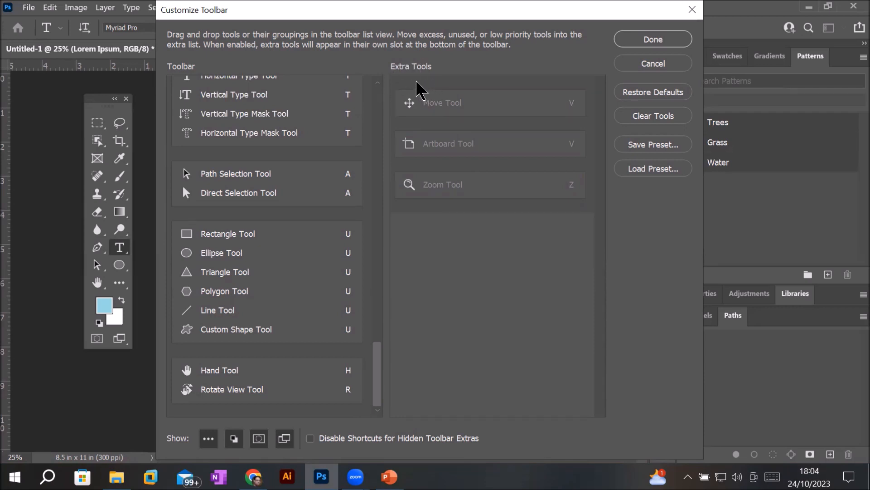
pyautogui.click(643, 40)
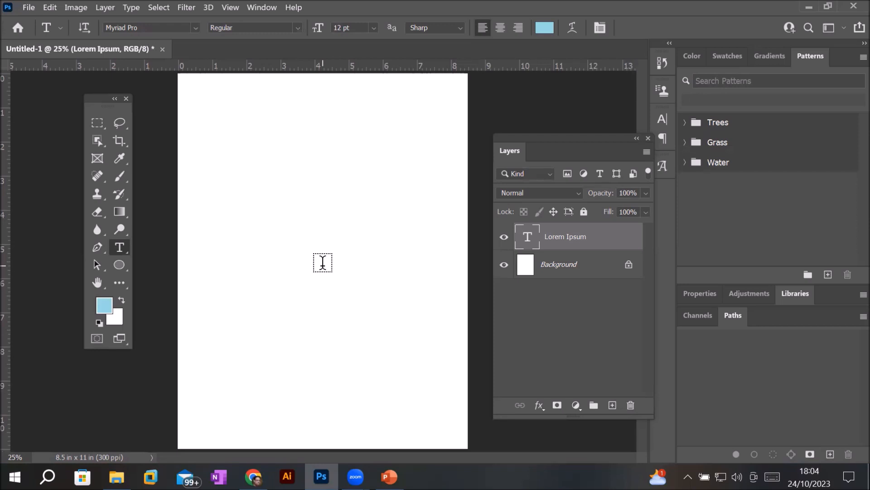
pyautogui.press('v')
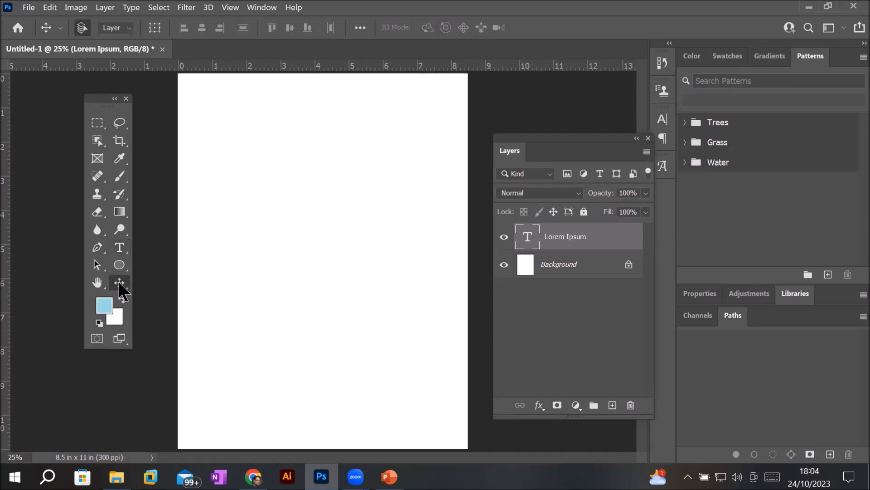
# Transfer the Zoom Tool from Extra Tools to the marquee group below Single Row Marquee, apply it and check the group
pyautogui.rightClick(119, 283)
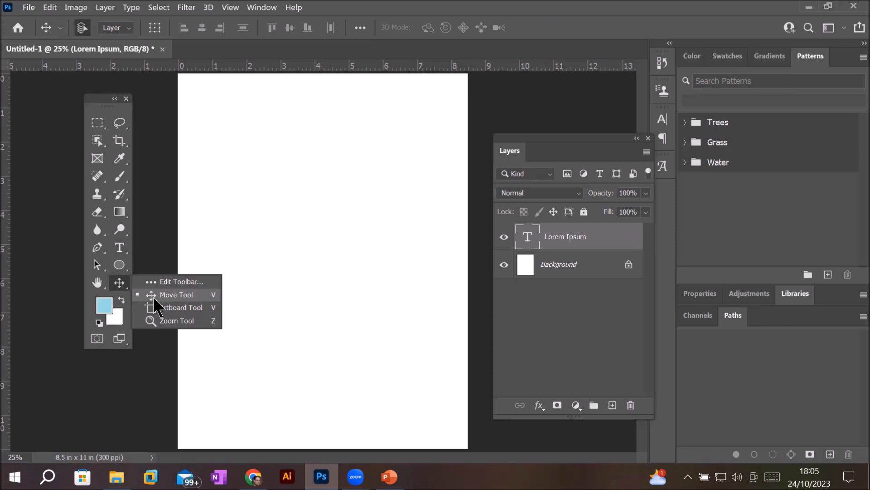
pyautogui.click(181, 281)
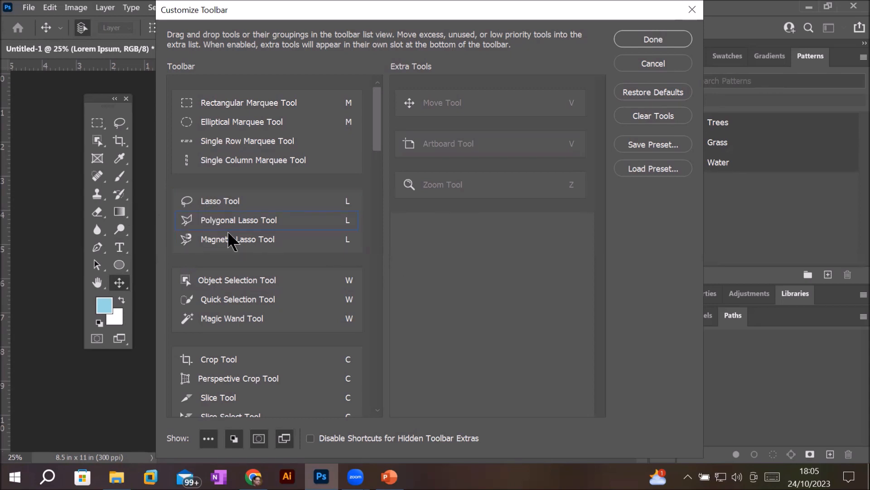
pyautogui.click(431, 186)
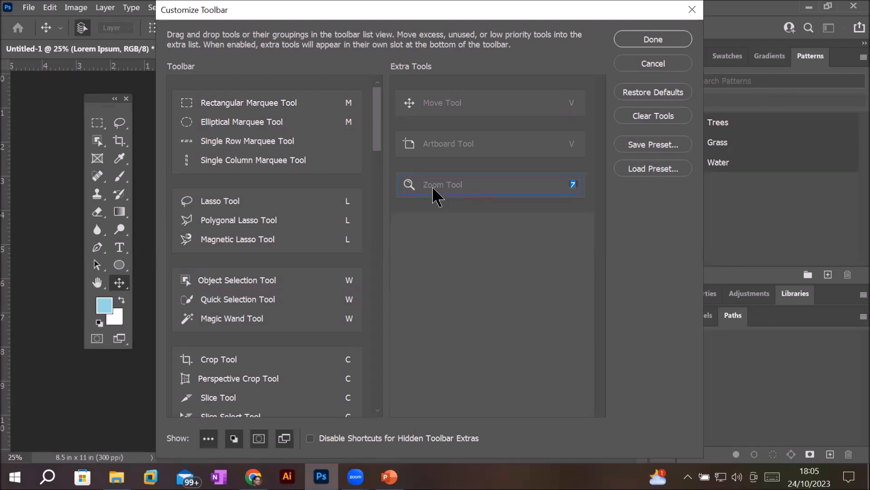
pyautogui.moveTo(430, 186); pyautogui.dragTo(208, 144)
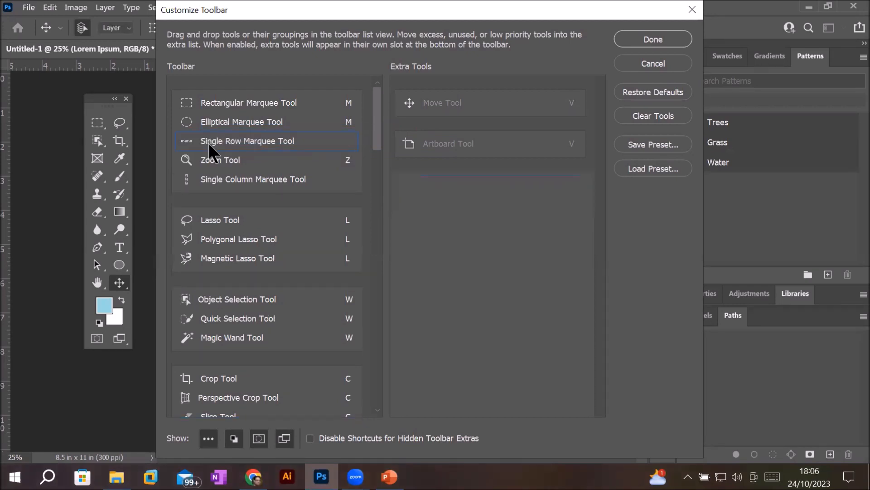
pyautogui.click(651, 35)
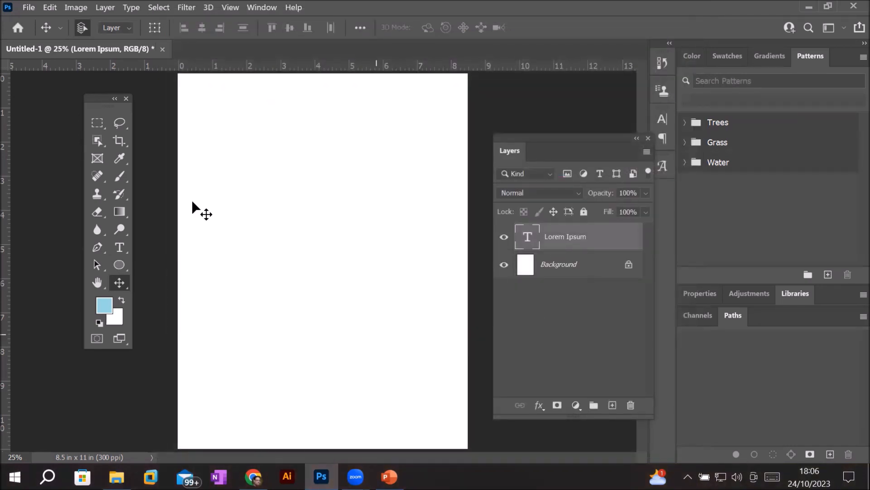
pyautogui.click(98, 120)
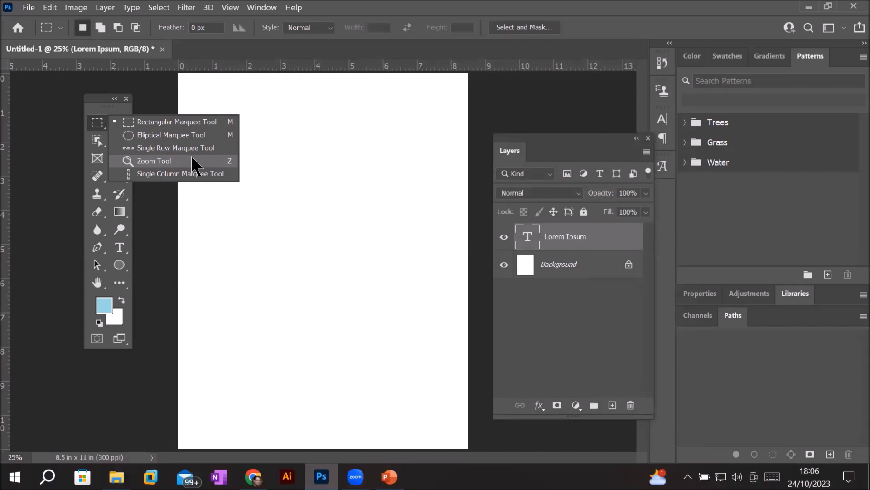
# Save the current layout as a new workspace named after its owner, capturing keyboard shortcuts, menus and toolbar
pyautogui.click(272, 11)
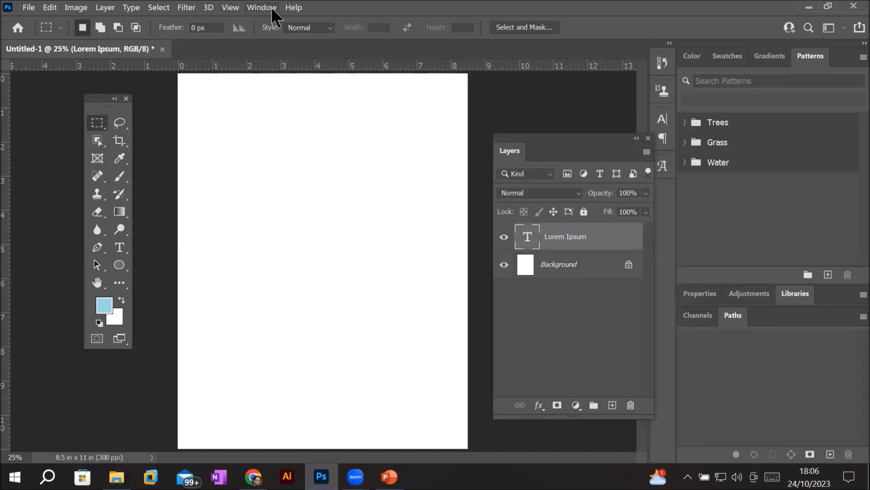
pyautogui.click(272, 12)
pyautogui.moveTo(362, 34)
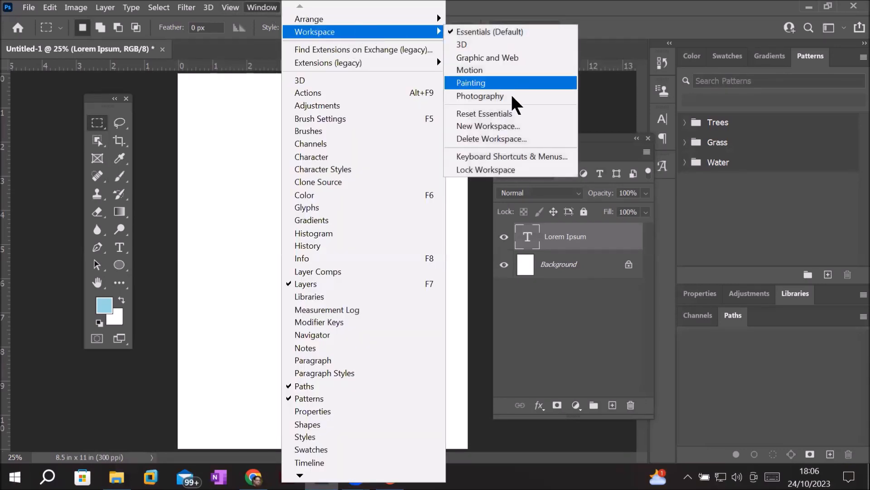
pyautogui.click(524, 126)
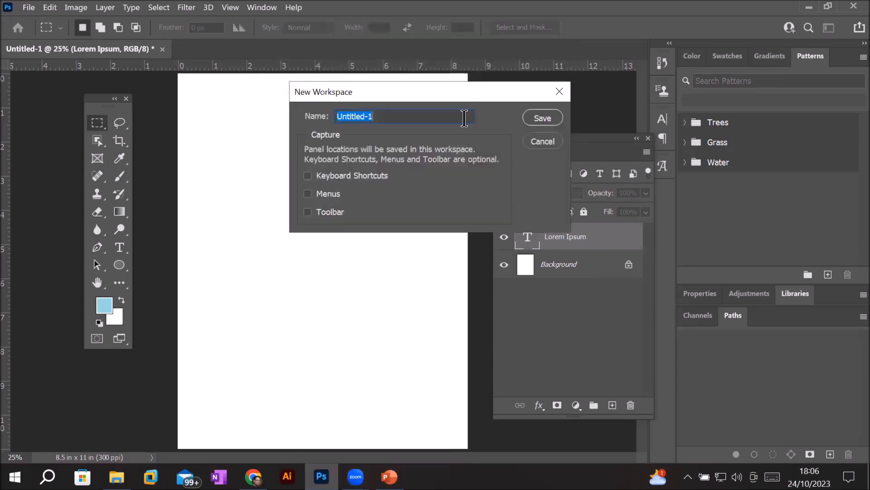
pyautogui.write('Hu')
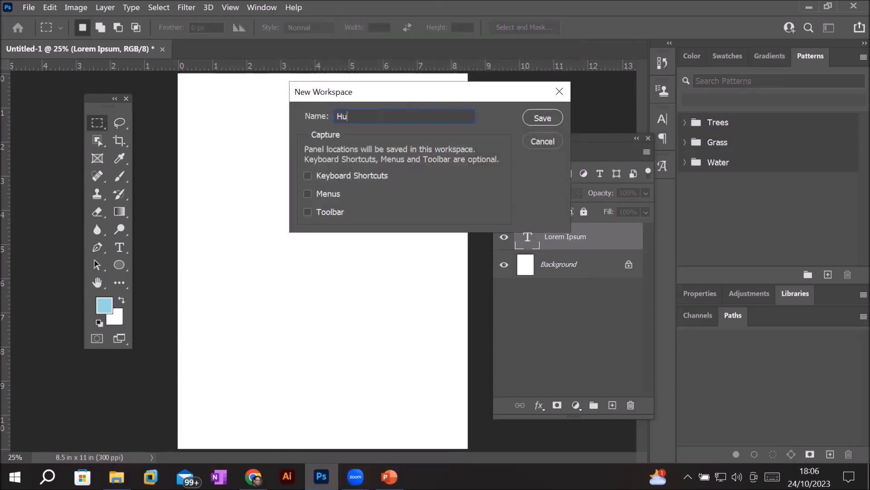
pyautogui.write('zaifaWS')
pyautogui.click(308, 175)
pyautogui.click(308, 212)
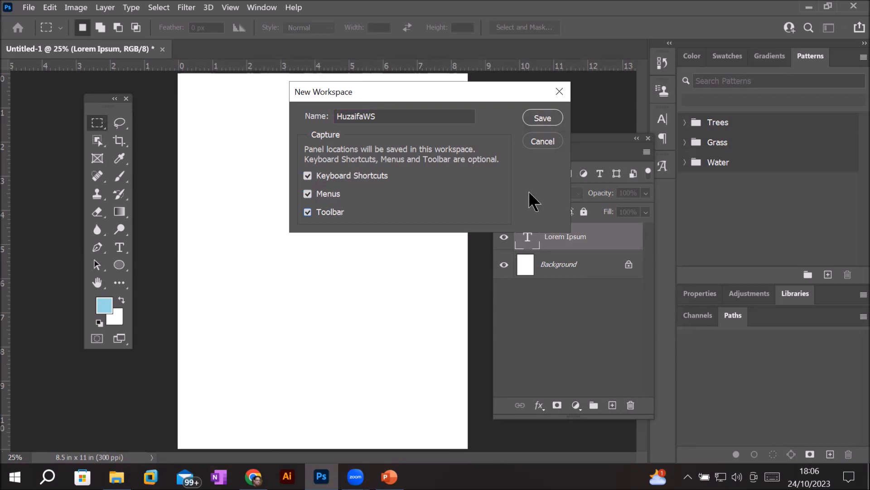
pyautogui.click(539, 119)
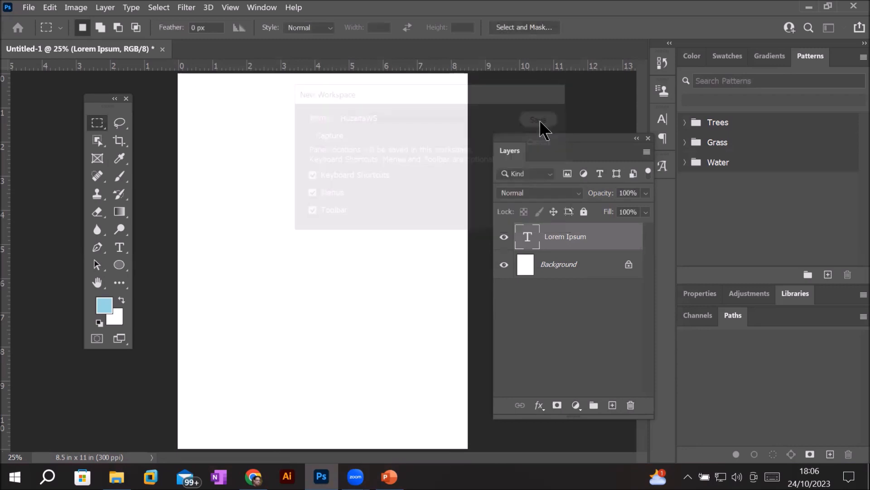
# Quit Photoshop without saving the open document and start it again
pyautogui.click(853, 5)
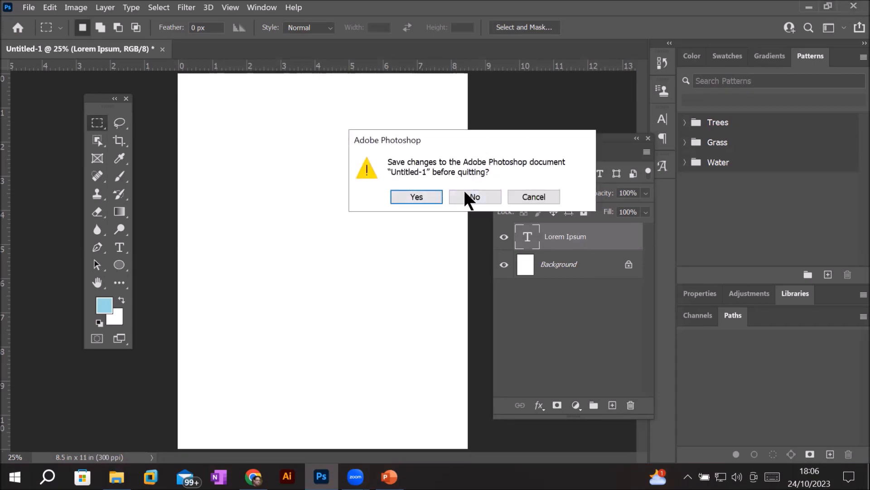
pyautogui.click(475, 198)
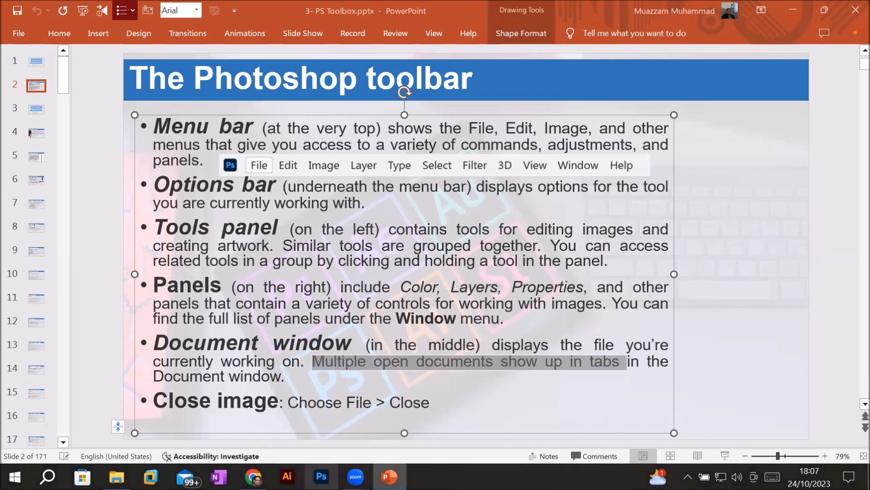
pyautogui.click(322, 476)
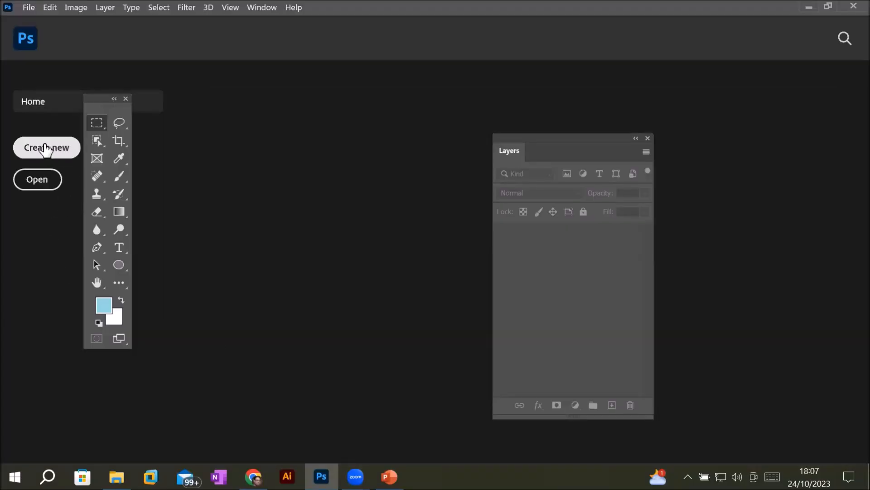
# Create a new 8.5 x 11 in Letter document from the Print presets and dismiss the preset syncing tip
pyautogui.click(46, 152)
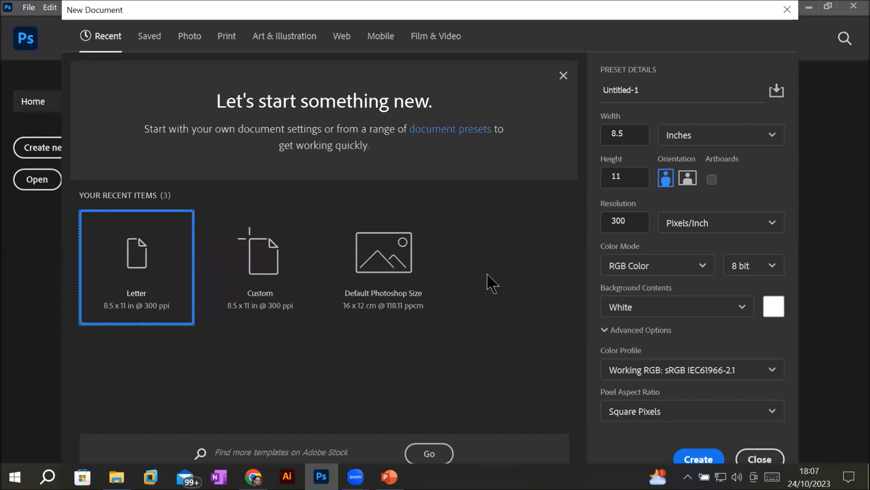
pyautogui.click(231, 43)
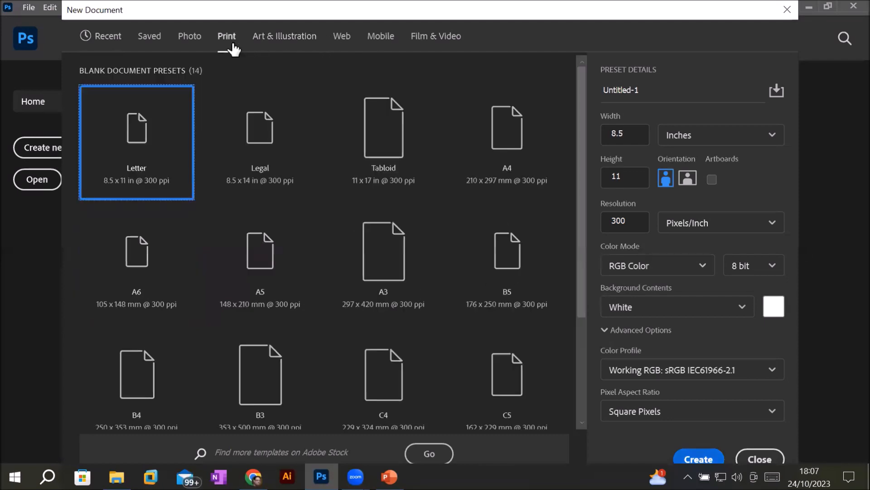
pyautogui.press('Return')
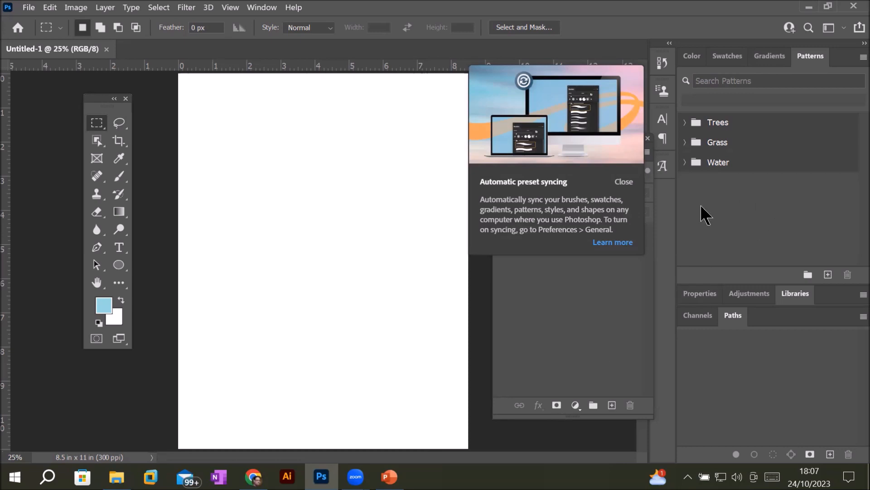
pyautogui.click(622, 183)
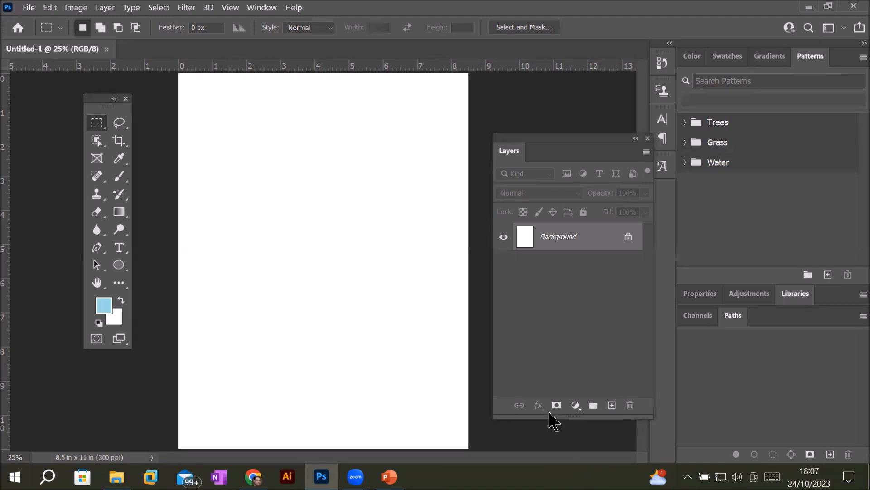
# Switch to the Essentials (Default) workspace and reset it to its original layout
pyautogui.click(29, 8)
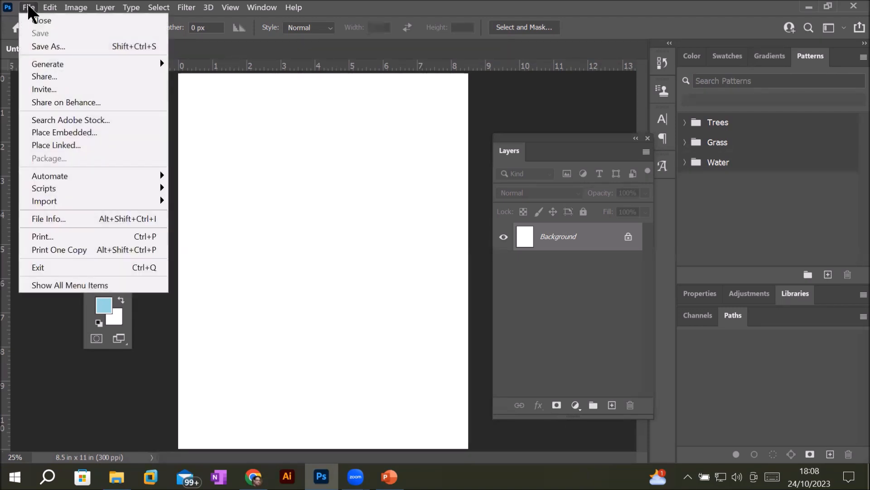
pyautogui.click(245, 135)
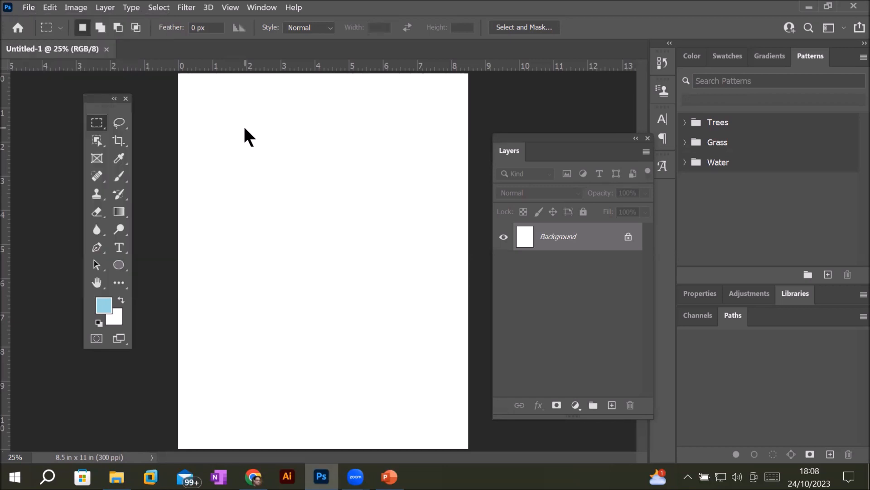
pyautogui.click(257, 9)
pyautogui.moveTo(331, 33)
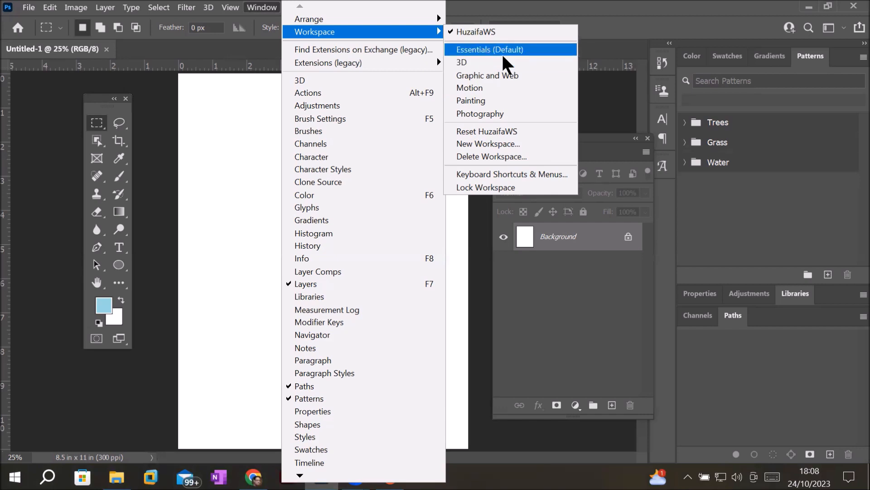
pyautogui.click(504, 50)
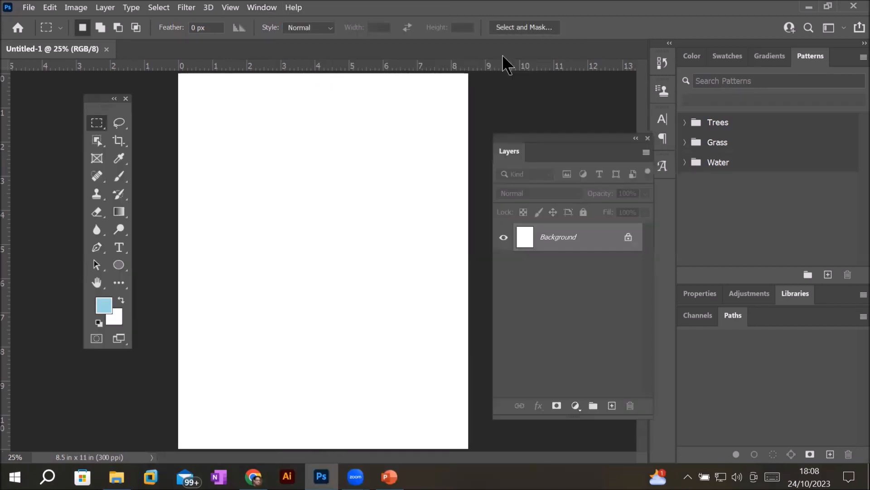
pyautogui.click(259, 9)
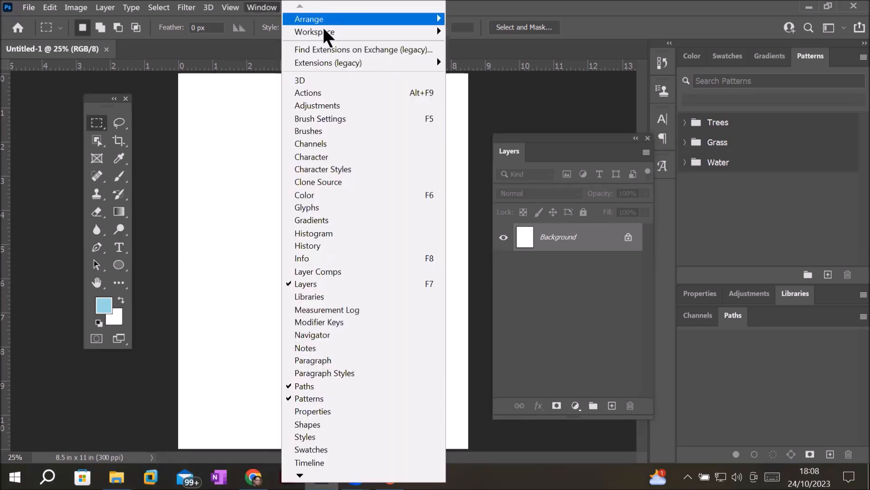
pyautogui.moveTo(362, 32)
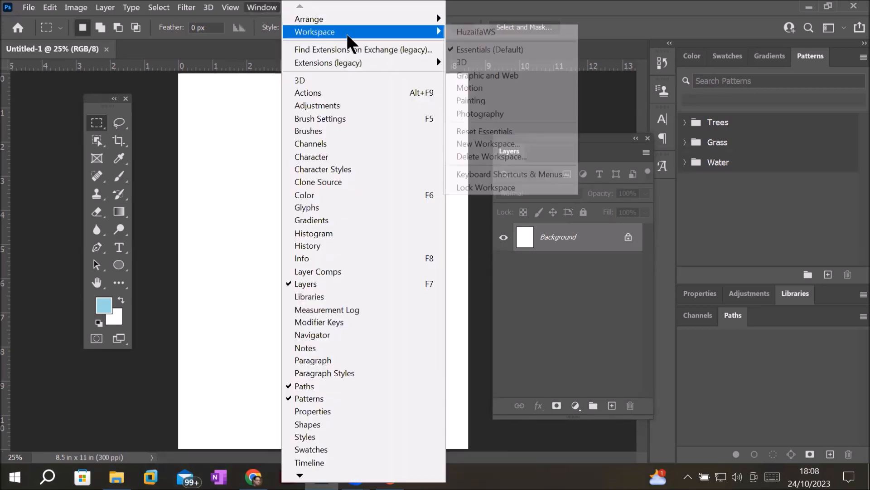
pyautogui.click(510, 129)
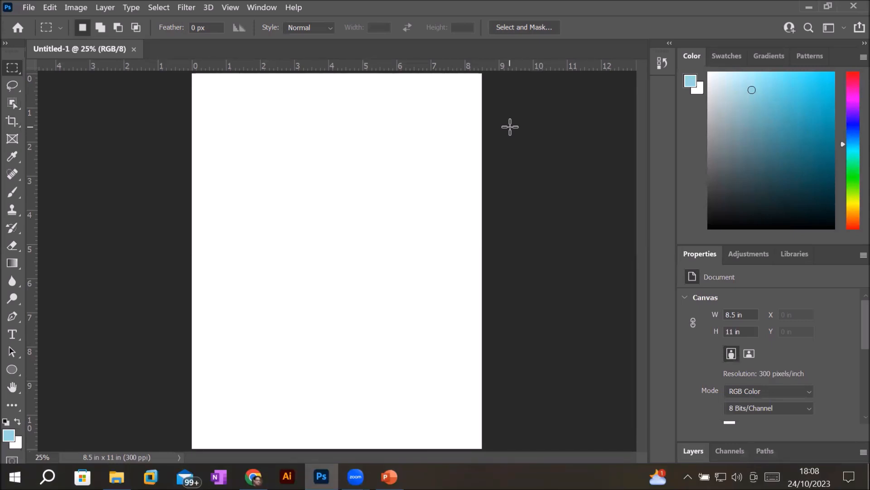
# Expand the toolbar to two columns, float it over the canvas and check the File and Edit menus
pyautogui.click(8, 44)
pyautogui.moveTo(17, 46); pyautogui.dragTo(269, 113)
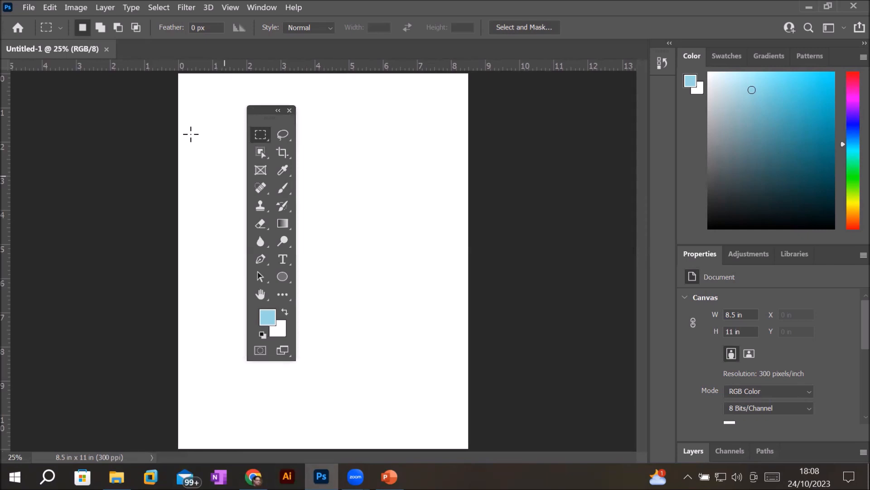
pyautogui.click(29, 8)
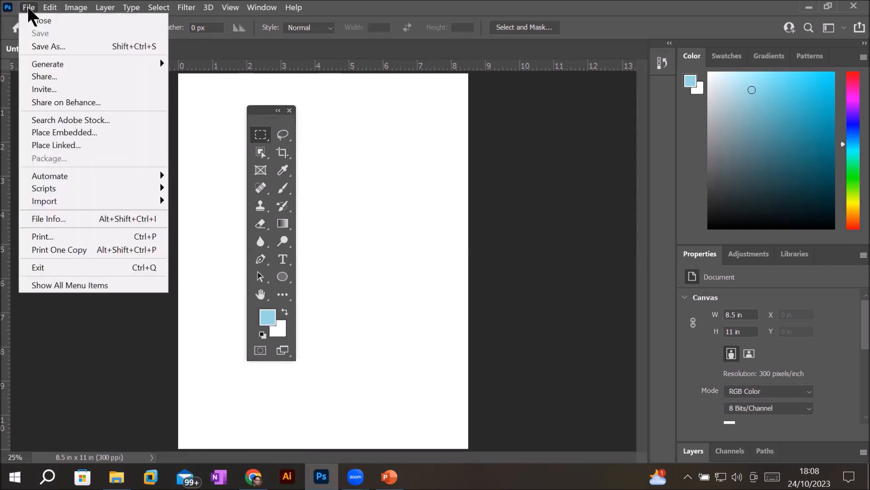
pyautogui.click(29, 8)
pyautogui.click(48, 8)
pyautogui.moveTo(32, 7)
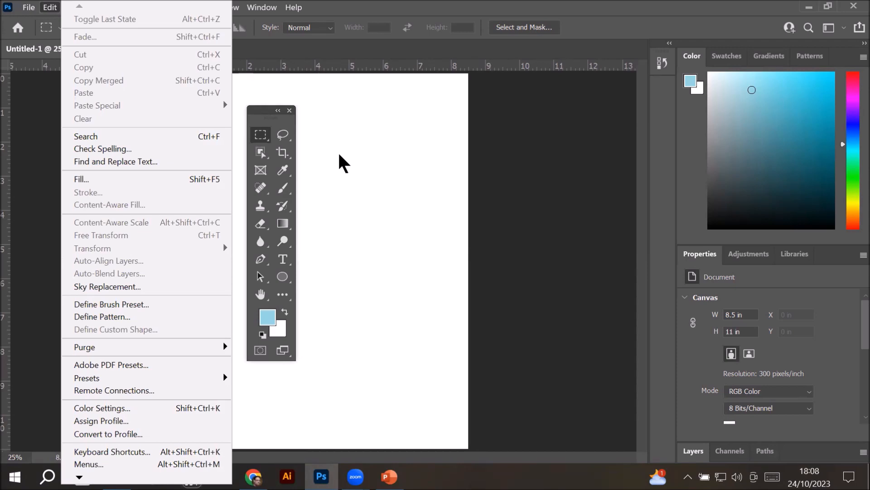
pyautogui.click(344, 163)
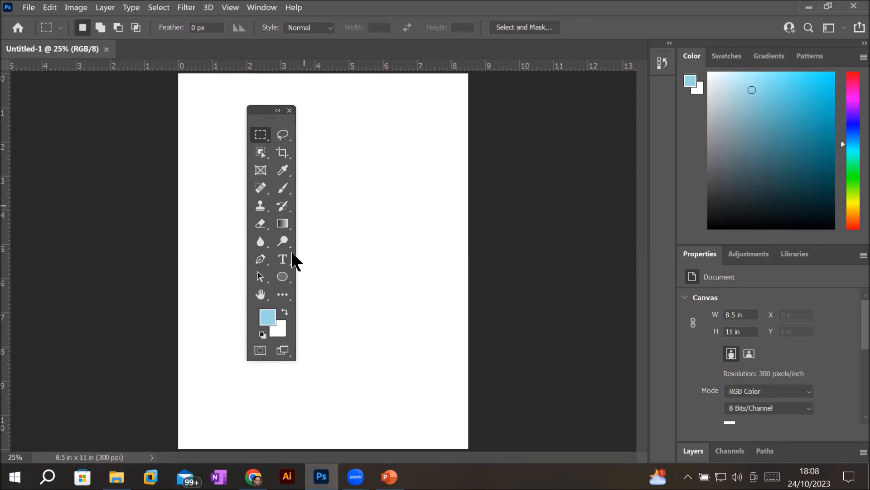
# Restore the default toolbar arrangement in the toolbar customization settings and apply it
pyautogui.click(282, 295)
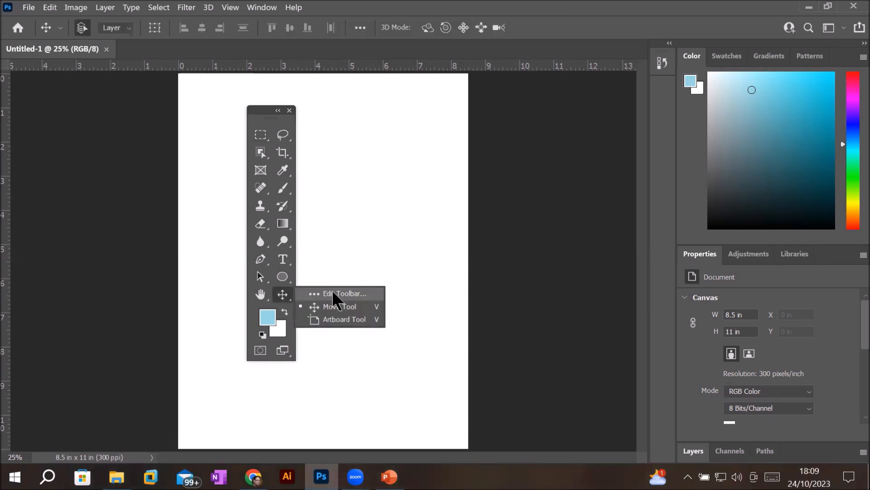
pyautogui.click(332, 294)
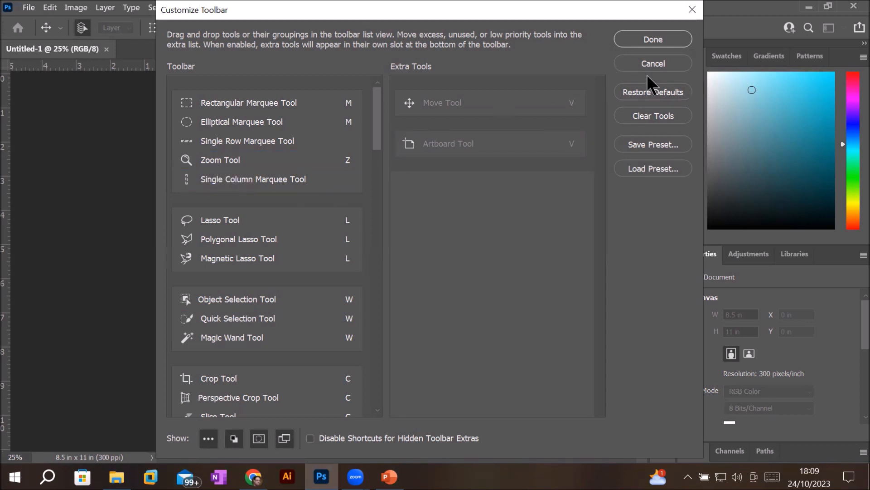
pyautogui.click(651, 91)
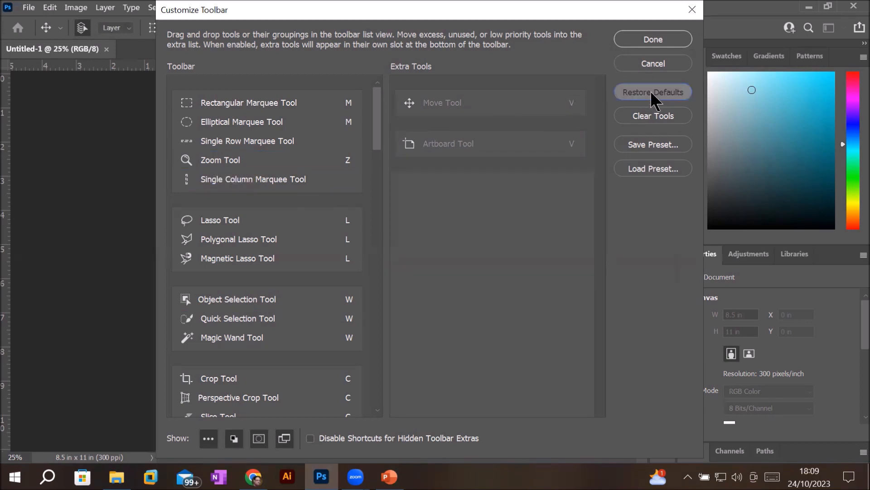
pyautogui.click(660, 40)
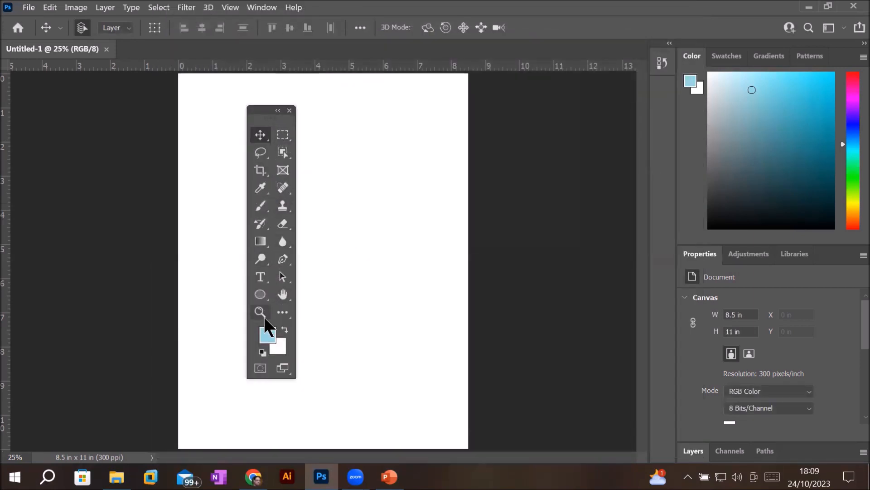
# Switch the keyboard shortcut set to Photoshop Defaults, cancel saving a copy of the modified set, and apply the change
pyautogui.click(28, 9)
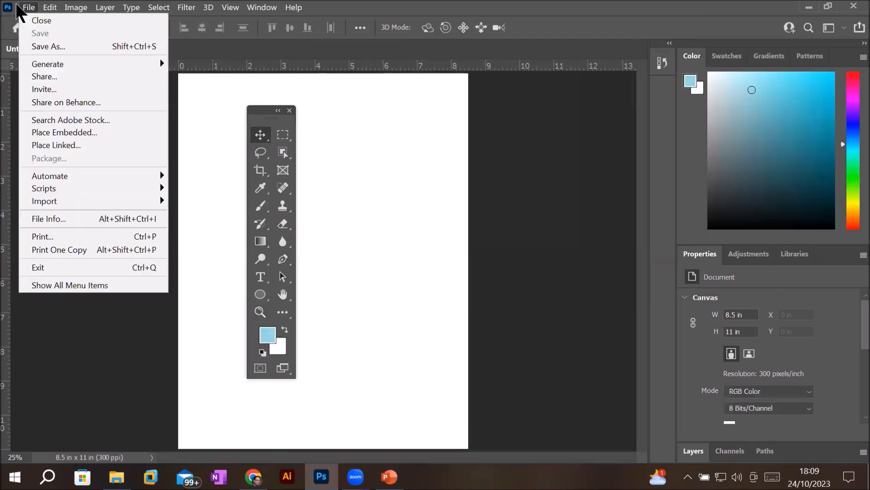
pyautogui.press('Escape')
pyautogui.click(31, 8)
pyautogui.press('Escape')
pyautogui.click(39, 10)
pyautogui.moveTo(50, 7)
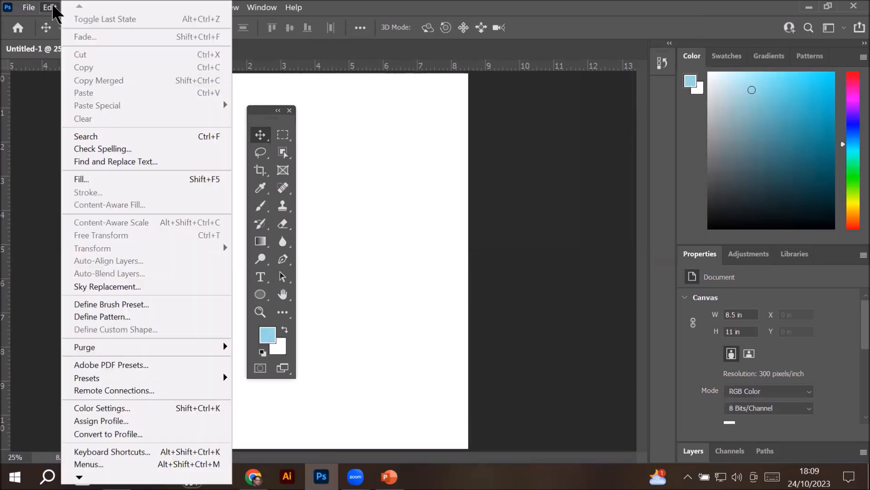
pyautogui.click(107, 451)
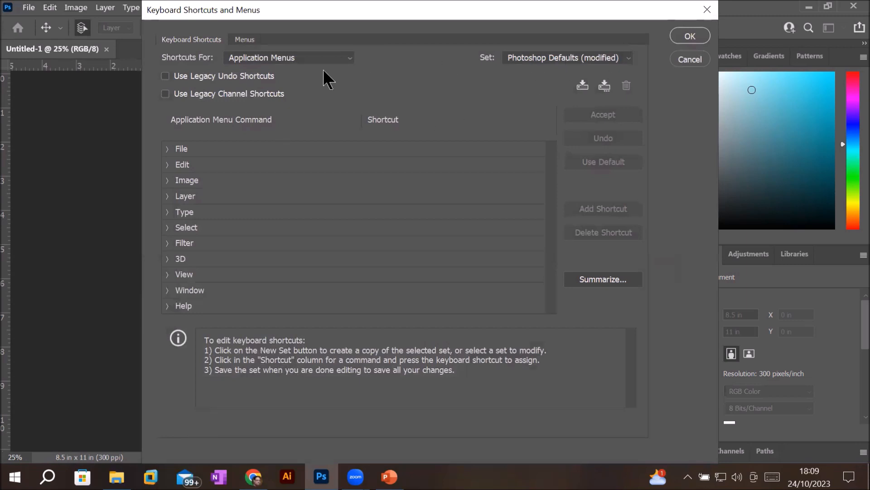
pyautogui.click(586, 55)
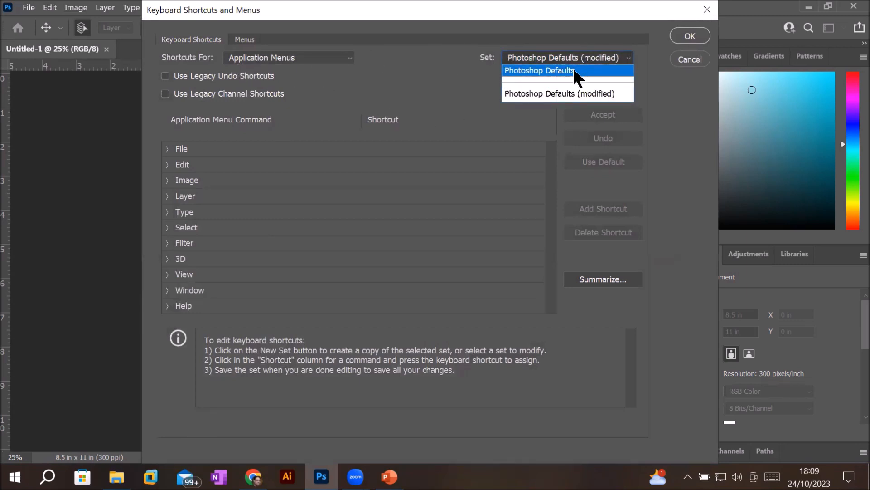
pyautogui.click(573, 70)
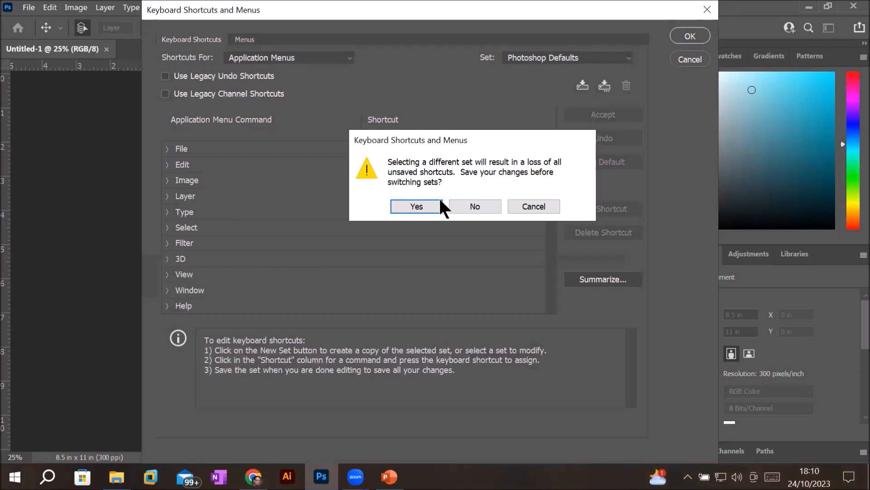
pyautogui.click(412, 206)
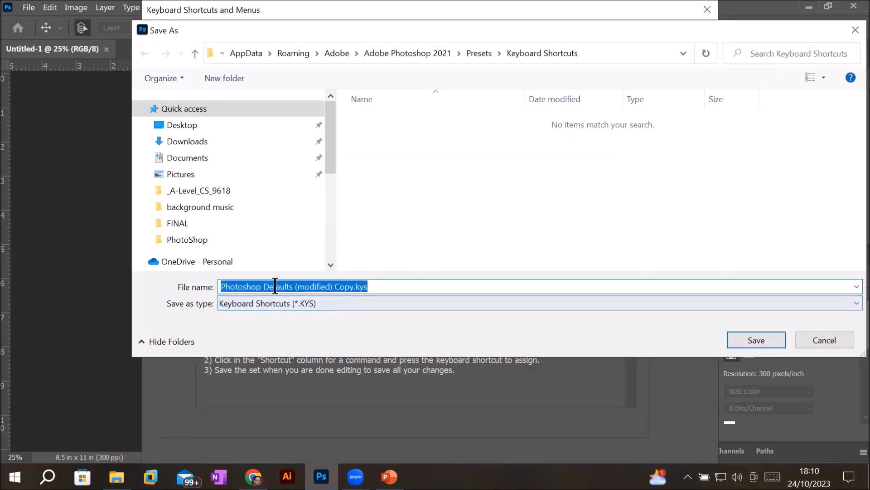
pyautogui.click(275, 286)
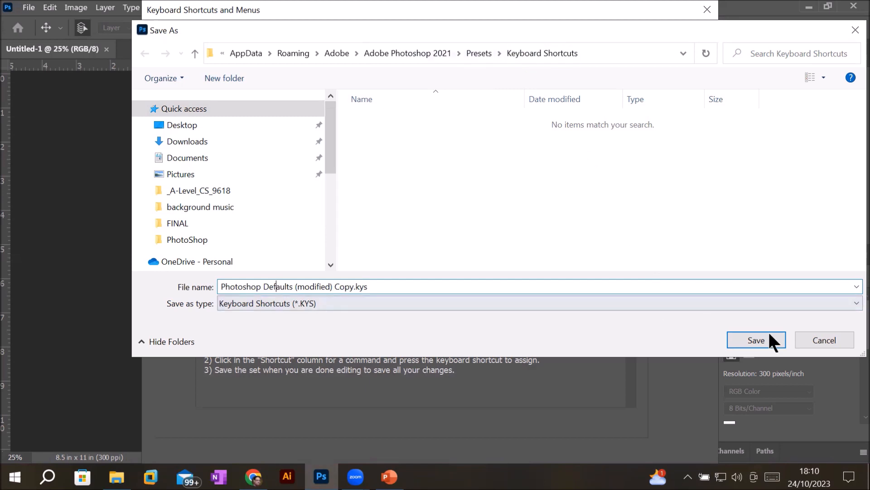
pyautogui.click(838, 344)
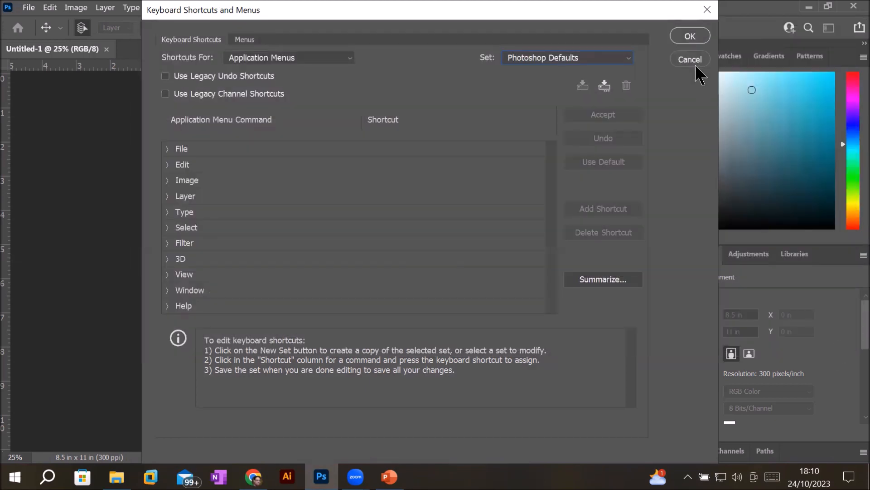
pyautogui.click(689, 35)
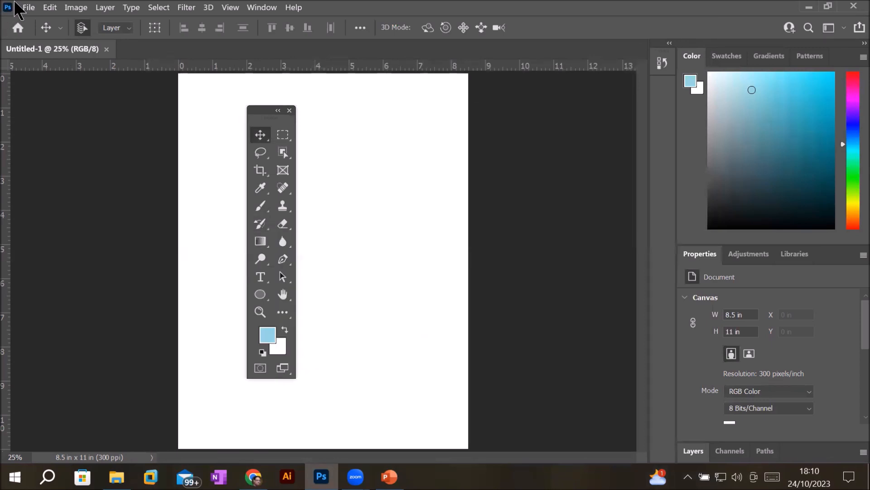
# Set the application menu set to Photoshop Defaults without saving the modified set, apply it, and check the File menu
pyautogui.click(28, 7)
pyautogui.moveTo(48, 7)
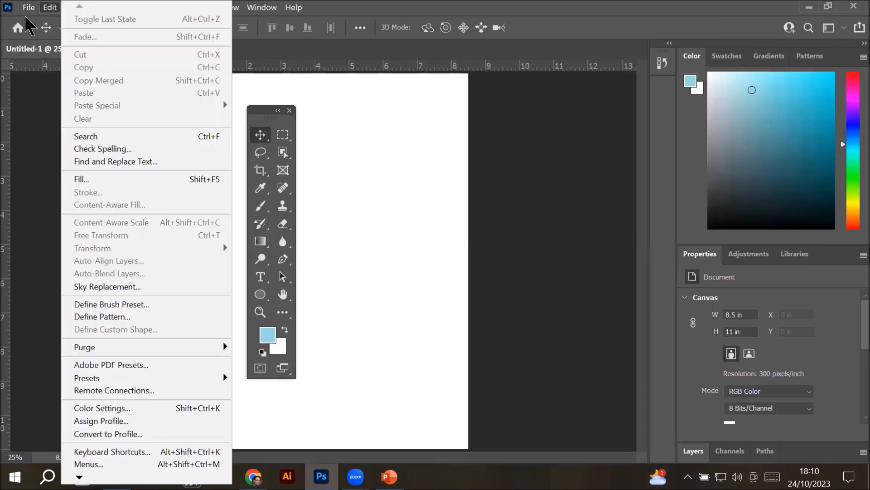
pyautogui.press('Escape')
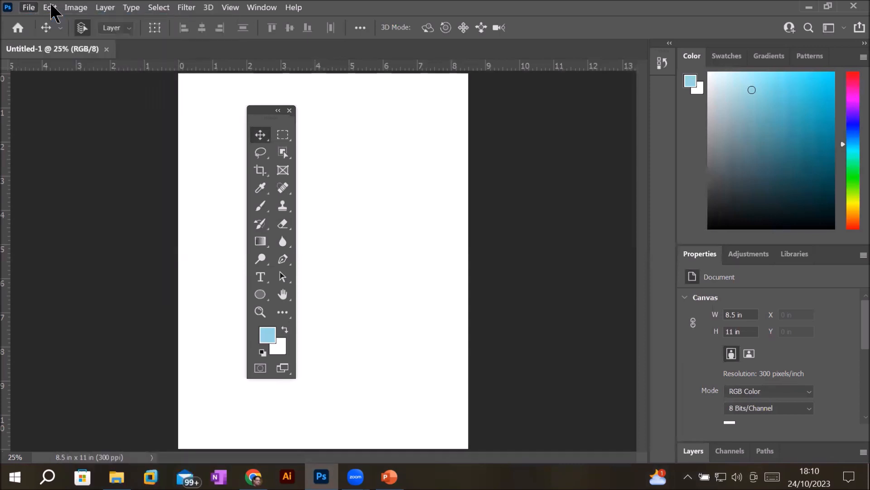
pyautogui.click(50, 7)
pyautogui.click(120, 452)
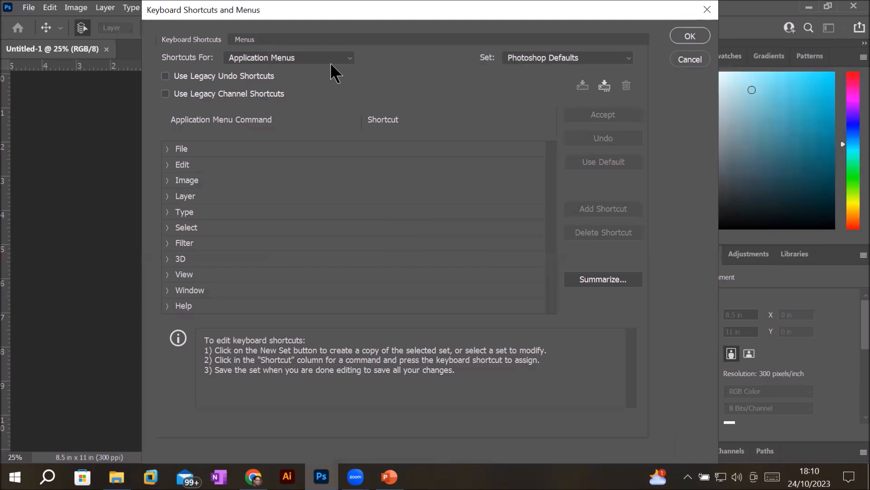
pyautogui.click(240, 40)
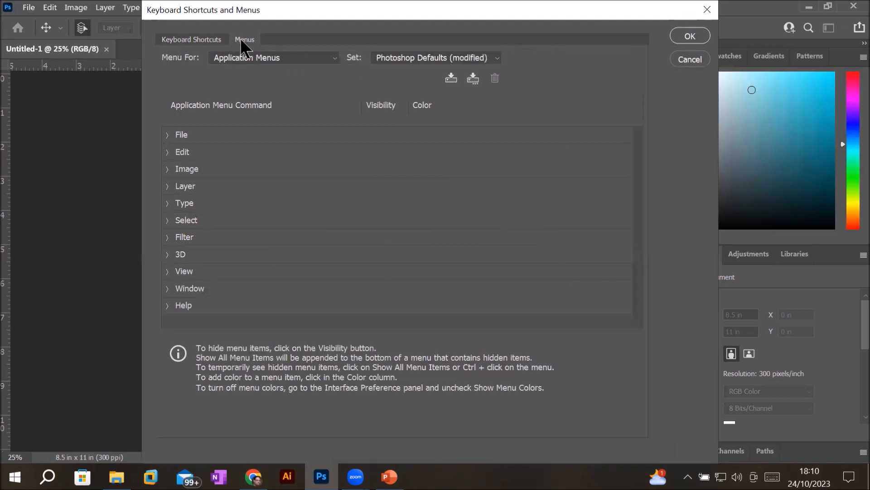
pyautogui.click(483, 59)
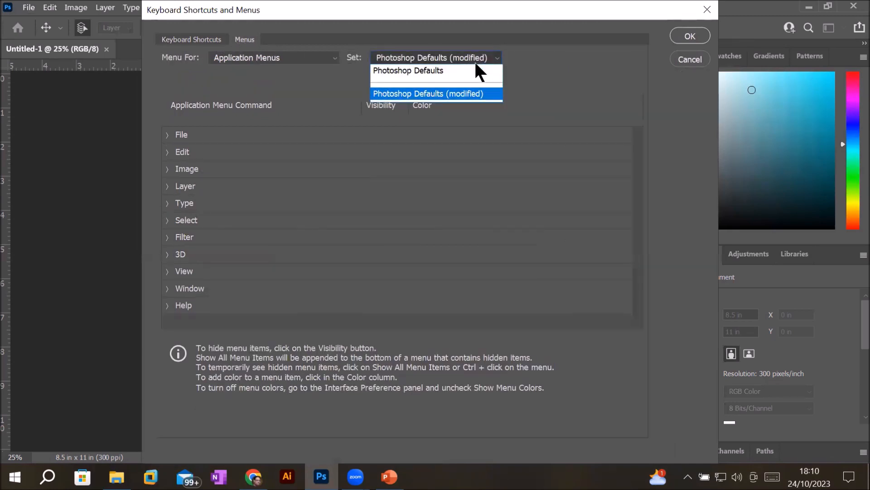
pyautogui.click(470, 67)
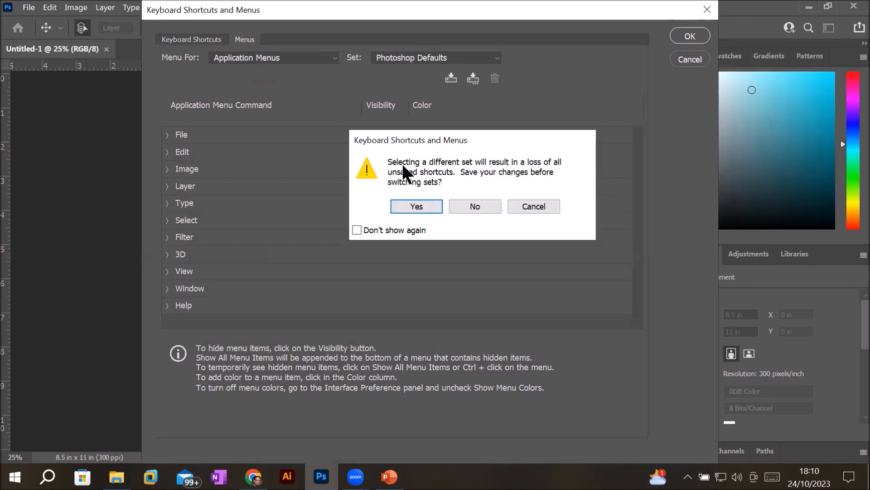
pyautogui.click(474, 207)
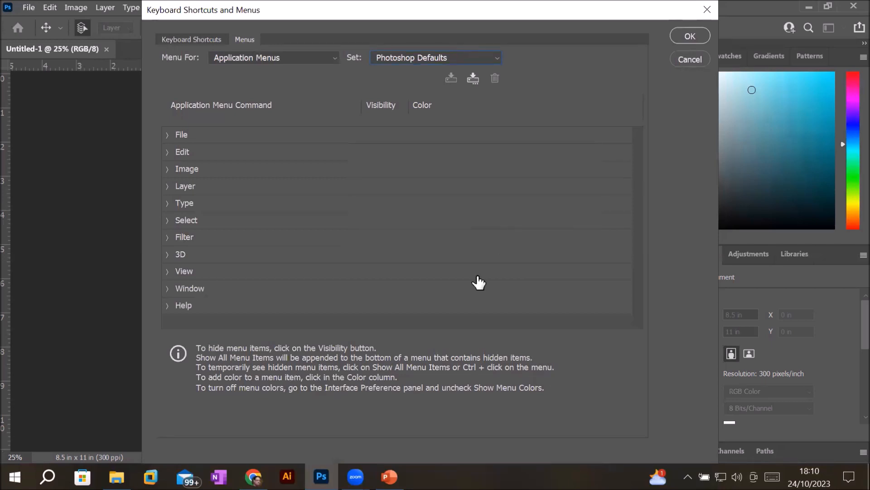
pyautogui.click(703, 37)
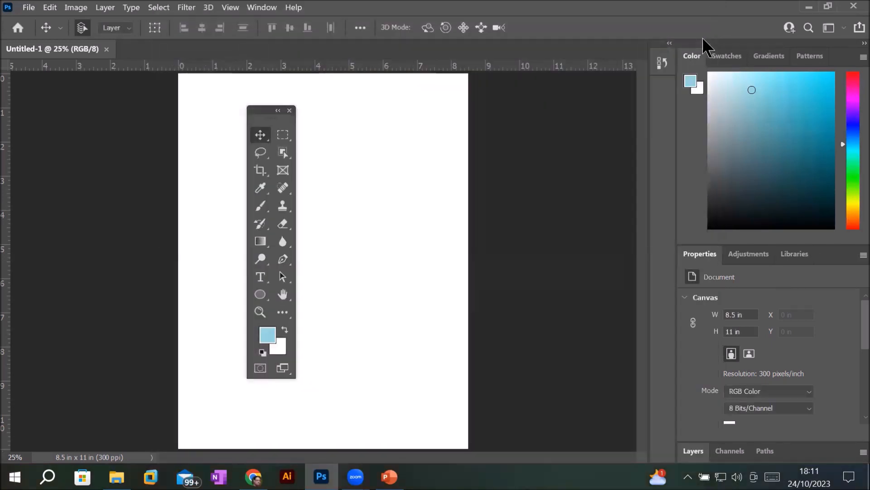
pyautogui.click(28, 9)
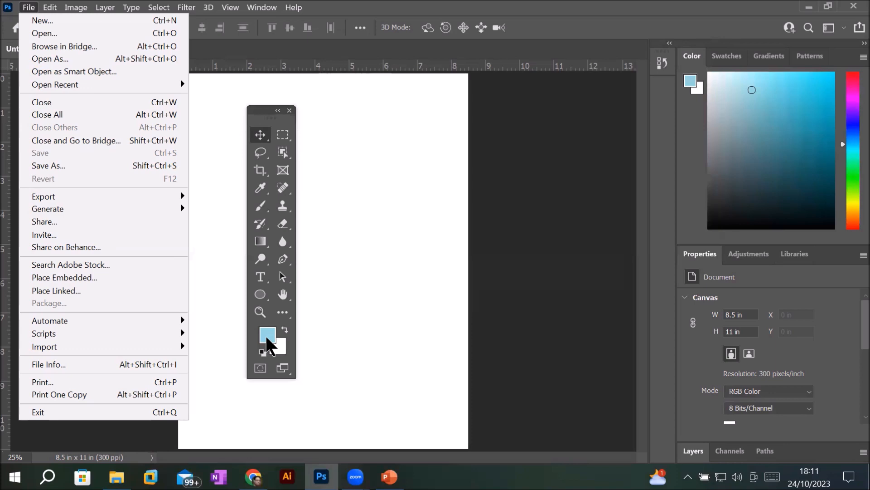
pyautogui.click(396, 203)
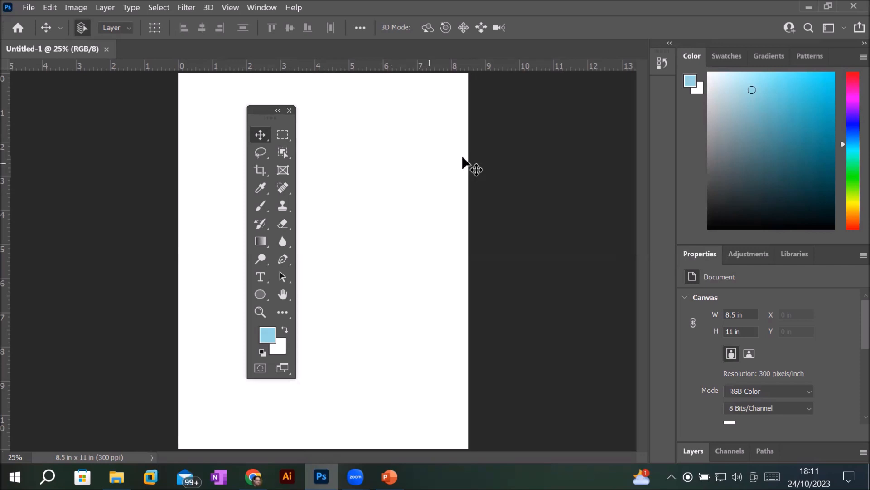
# Switch to the saved custom workspace and expand its Character and Clone Source panels
pyautogui.click(268, 10)
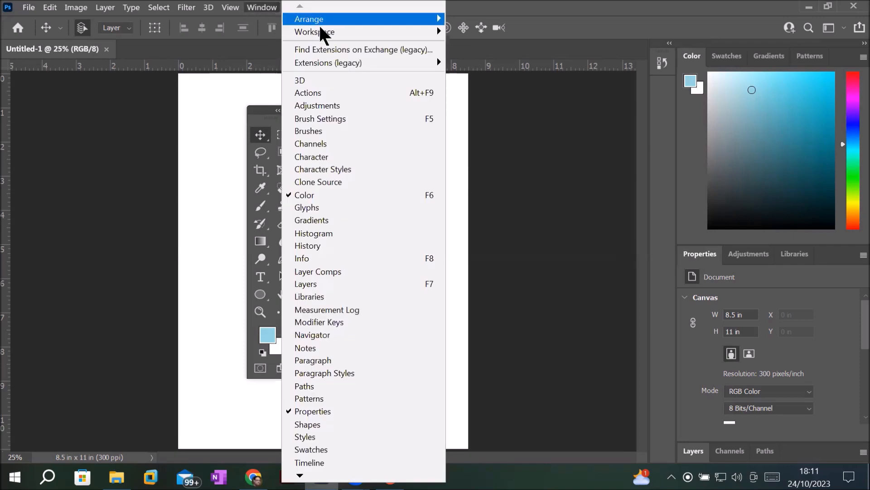
pyautogui.moveTo(320, 32)
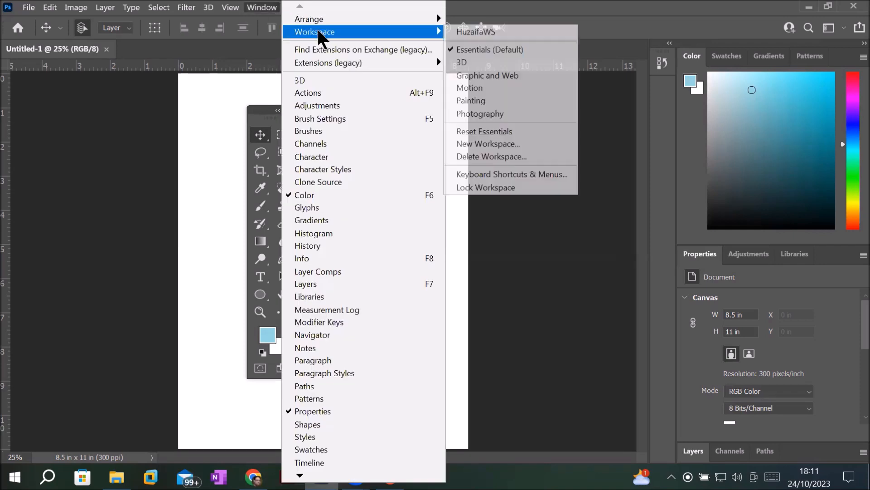
pyautogui.click(542, 31)
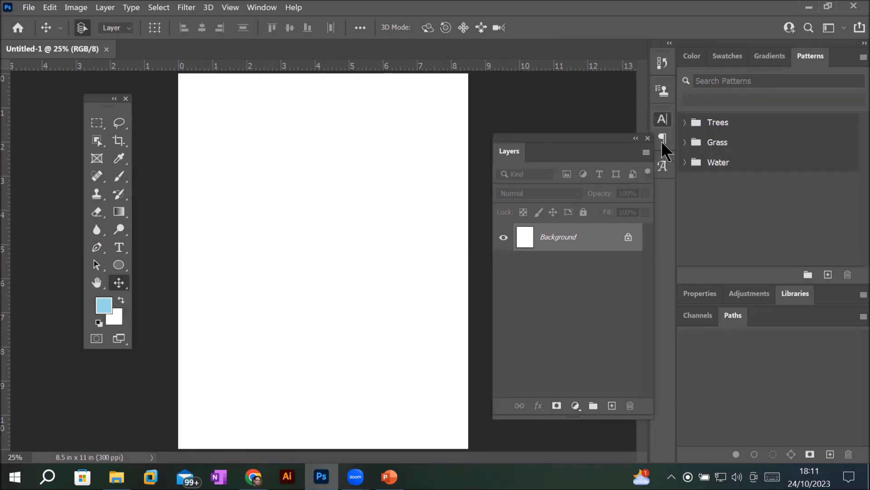
pyautogui.click(663, 96)
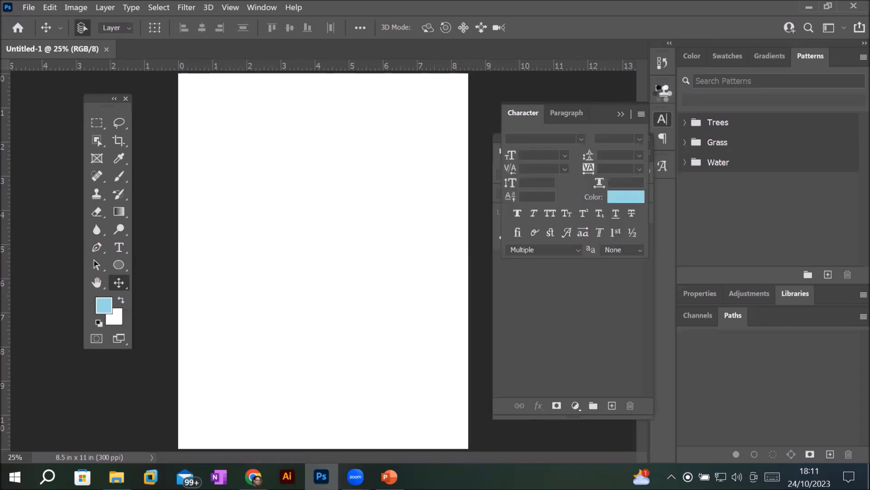
pyautogui.click(663, 91)
# Check the customized File menu in the custom workspace
pyautogui.click(28, 8)
pyautogui.click(34, 7)
pyautogui.click(31, 8)
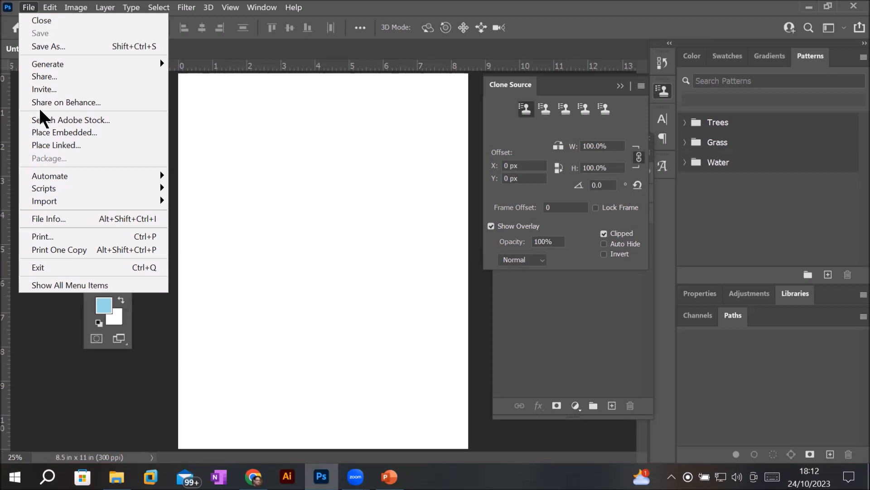
pyautogui.click(197, 44)
# Switch back to the Essentials (Default) workspace and reset it to its original layout
pyautogui.click(262, 7)
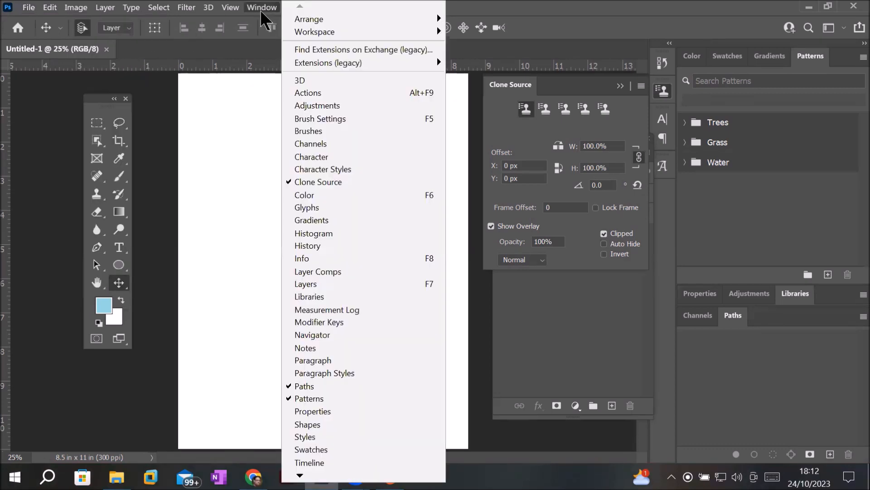
pyautogui.moveTo(316, 34)
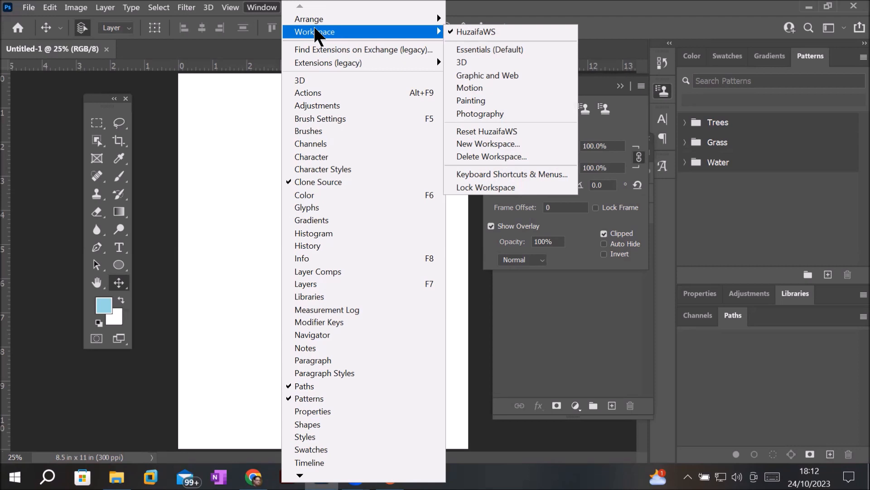
pyautogui.click(507, 54)
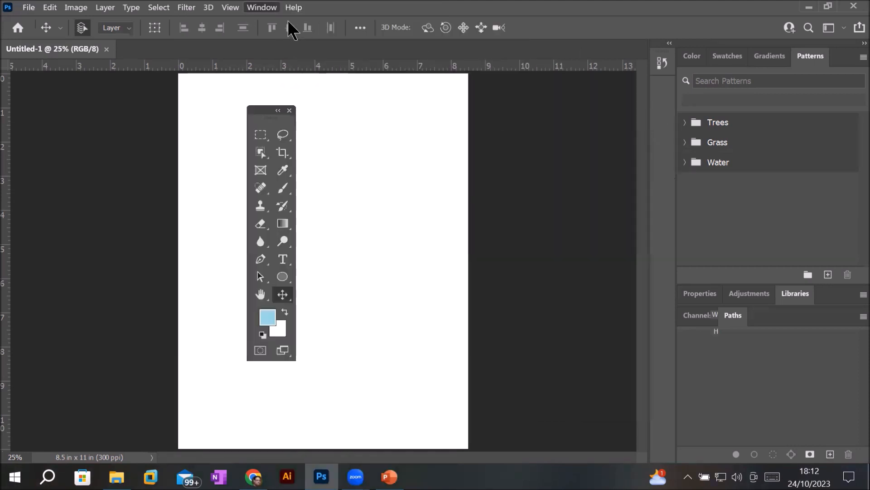
pyautogui.click(265, 8)
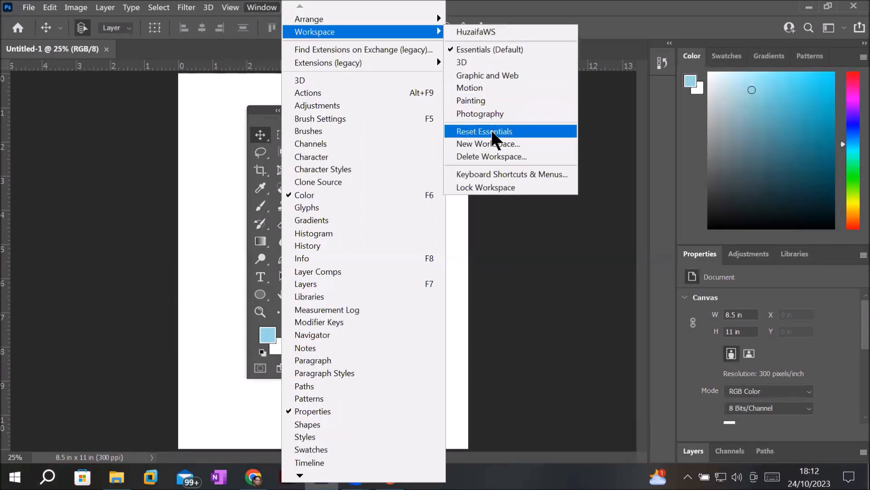
pyautogui.click(494, 132)
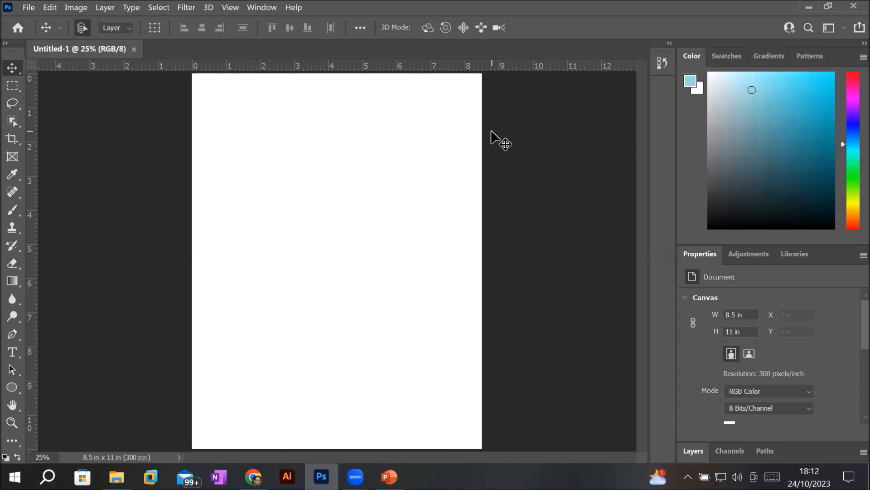
# Expand the toolbar to two columns, then float the Layers panel and redock it as the first tab beside Channels and Paths
pyautogui.click(30, 7)
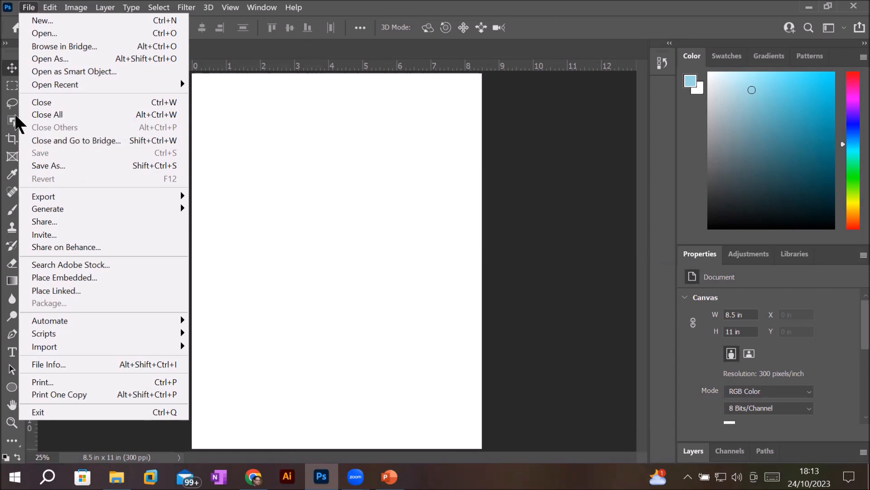
pyautogui.click(5, 44)
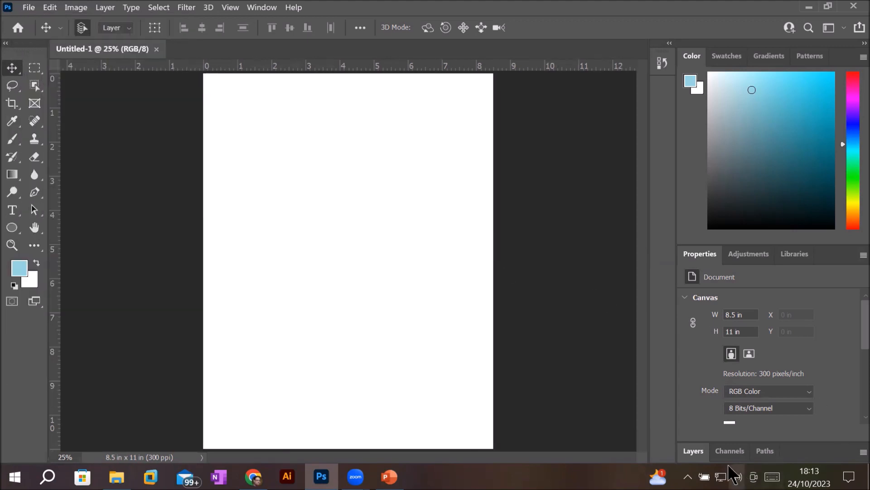
pyautogui.moveTo(693, 450); pyautogui.dragTo(378, 139)
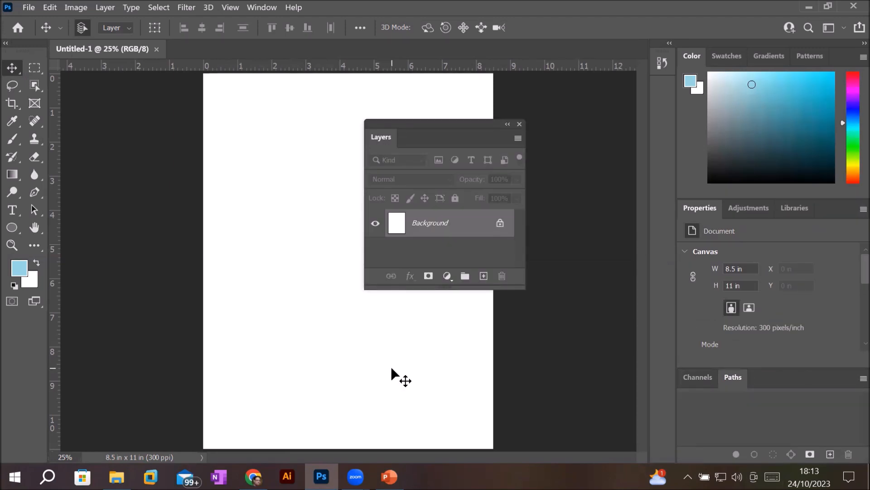
pyautogui.moveTo(393, 123); pyautogui.dragTo(706, 383)
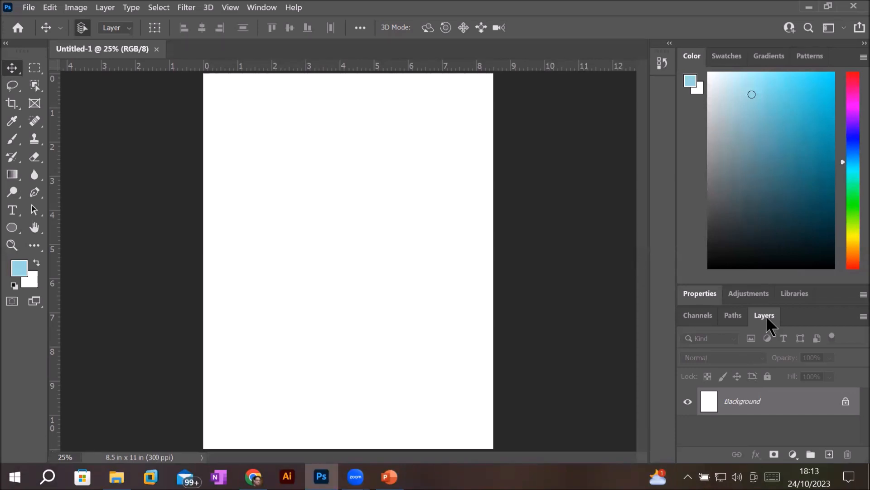
pyautogui.moveTo(752, 316); pyautogui.dragTo(692, 311)
pyautogui.moveTo(762, 315); pyautogui.dragTo(684, 324)
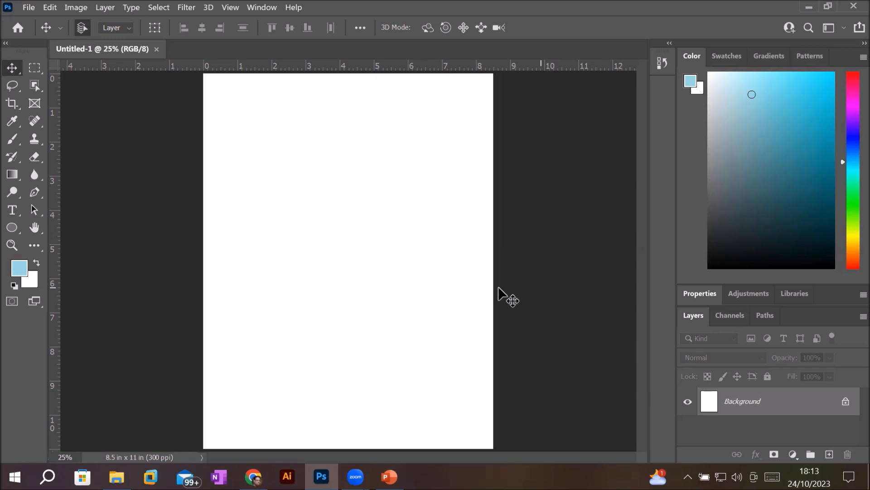
# Look through the list of available panels and lock the workspace
pyautogui.click(261, 13)
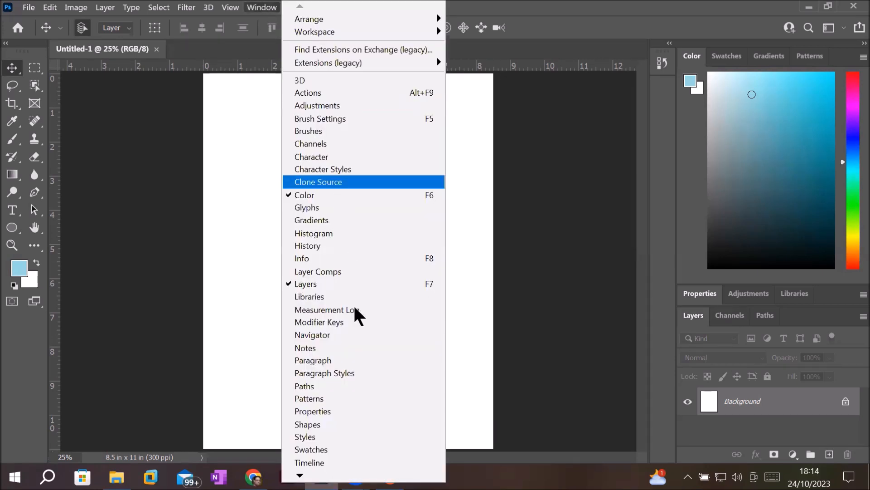
pyautogui.scroll(-3, 363, 318)
pyautogui.scroll(-2, 364, 240)
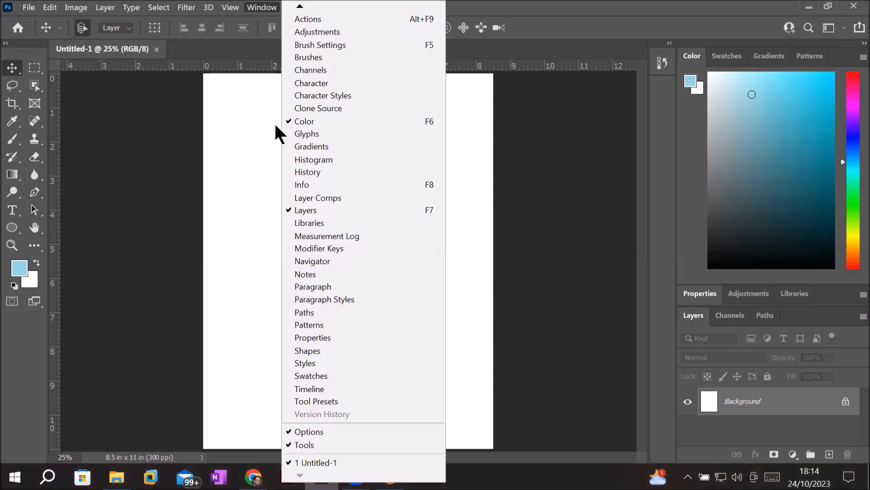
pyautogui.moveTo(305, 2)
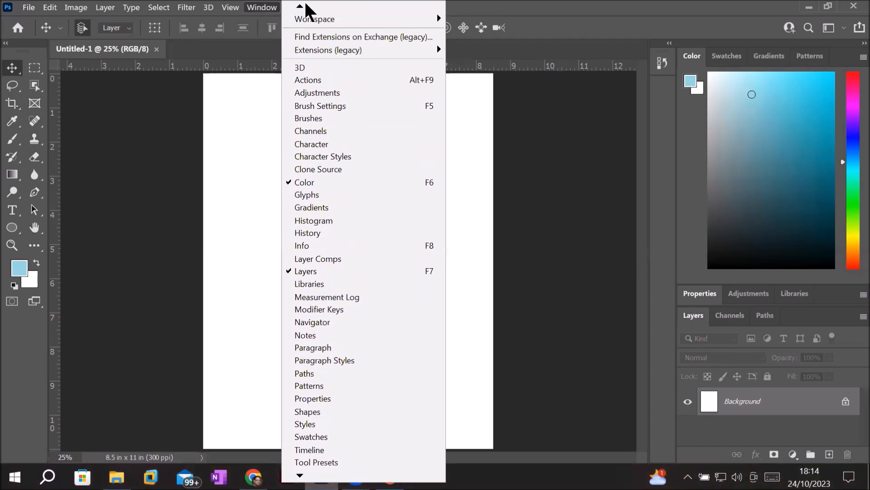
pyautogui.moveTo(340, 31)
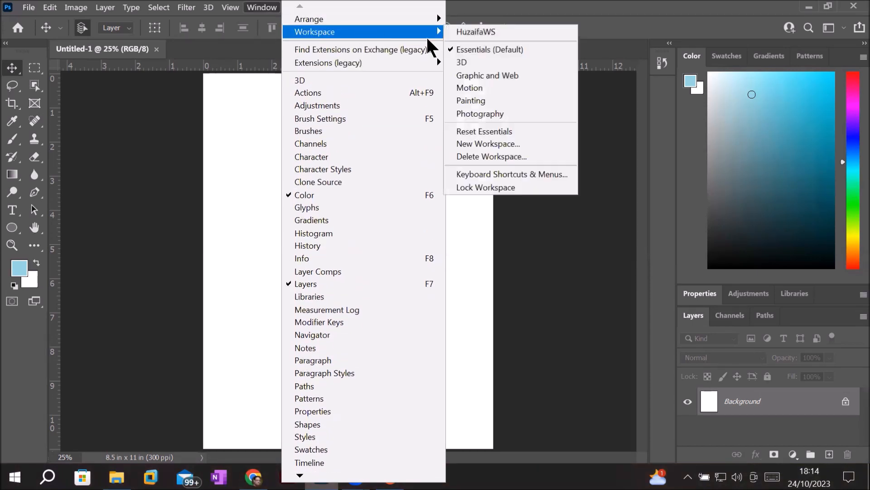
pyautogui.click(524, 186)
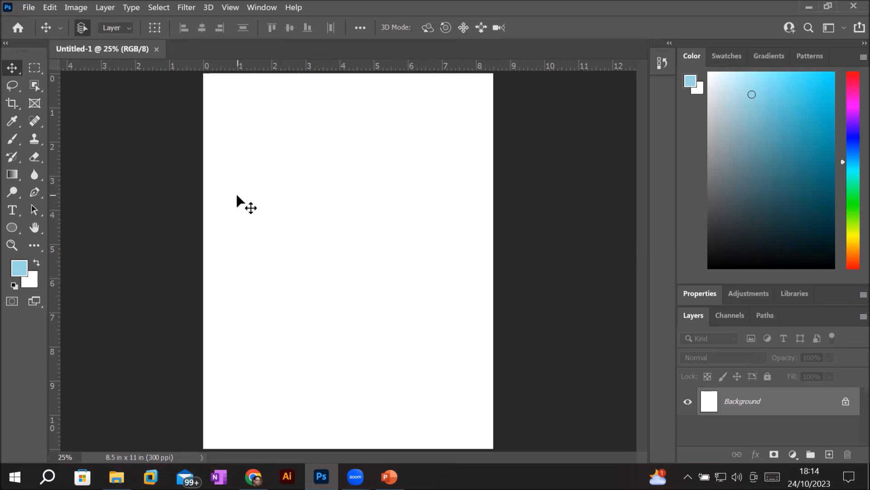
# Unlock the workspace so its panels can be moved again
pyautogui.click(266, 9)
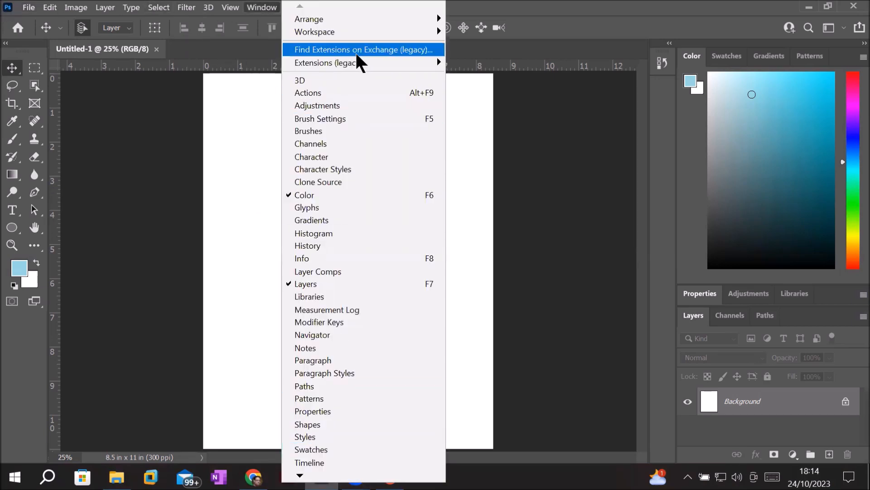
pyautogui.moveTo(368, 34)
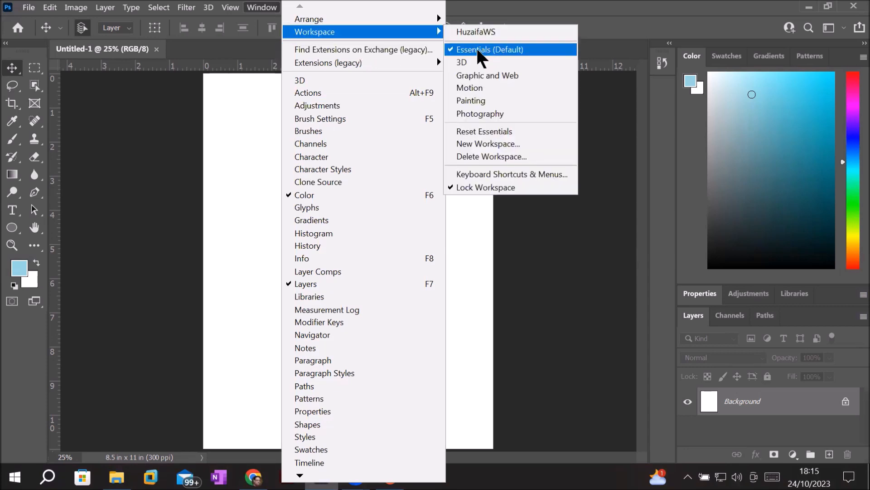
pyautogui.click(482, 189)
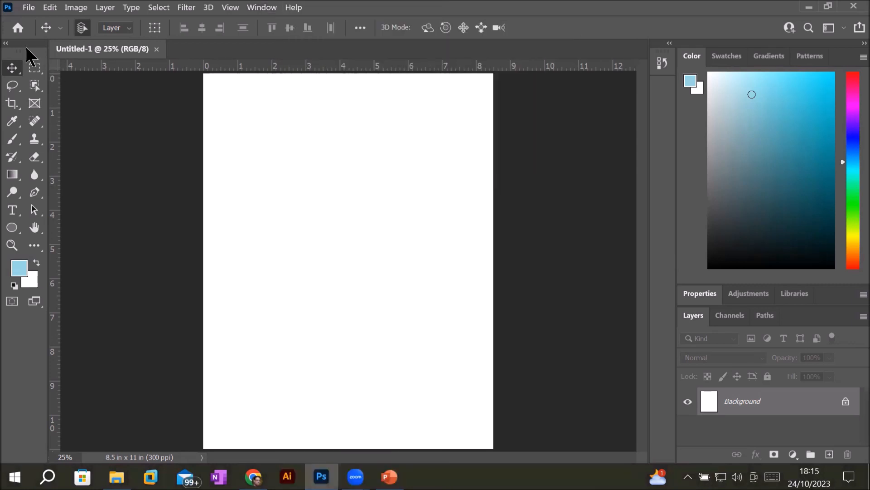
# Undock the two-column toolbar and float it in the empty area just left of the canvas
pyautogui.moveTo(24, 45); pyautogui.dragTo(482, 121)
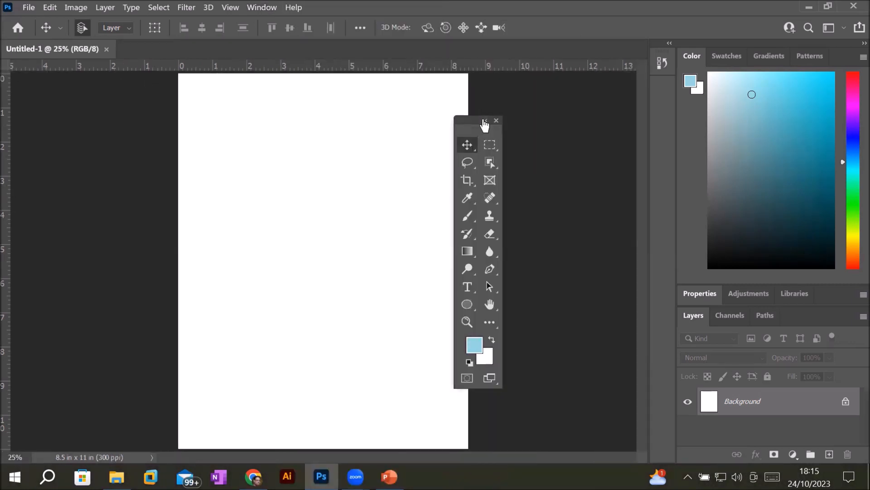
pyautogui.moveTo(468, 120); pyautogui.dragTo(616, 130)
pyautogui.moveTo(498, 132); pyautogui.dragTo(71, 141)
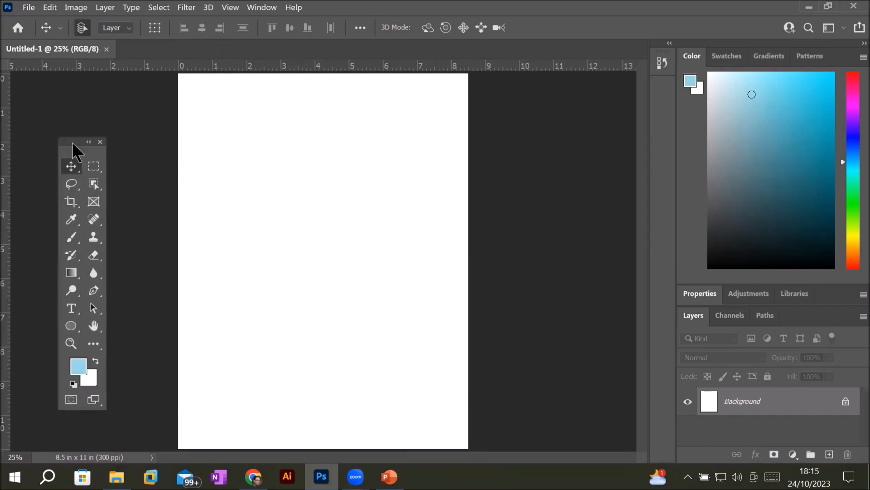
# Undock the Layers panel, float it over the canvas's right edge, and extend its height downward
pyautogui.moveTo(694, 316); pyautogui.dragTo(504, 131)
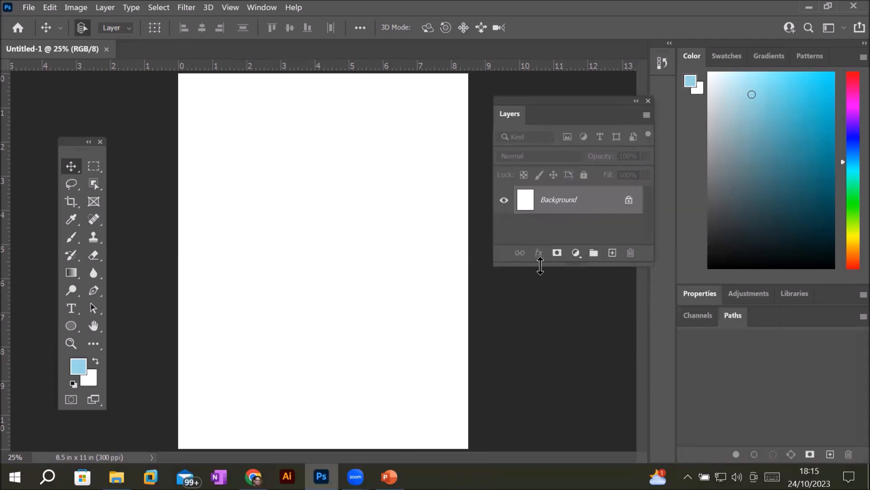
pyautogui.moveTo(540, 262); pyautogui.dragTo(549, 364)
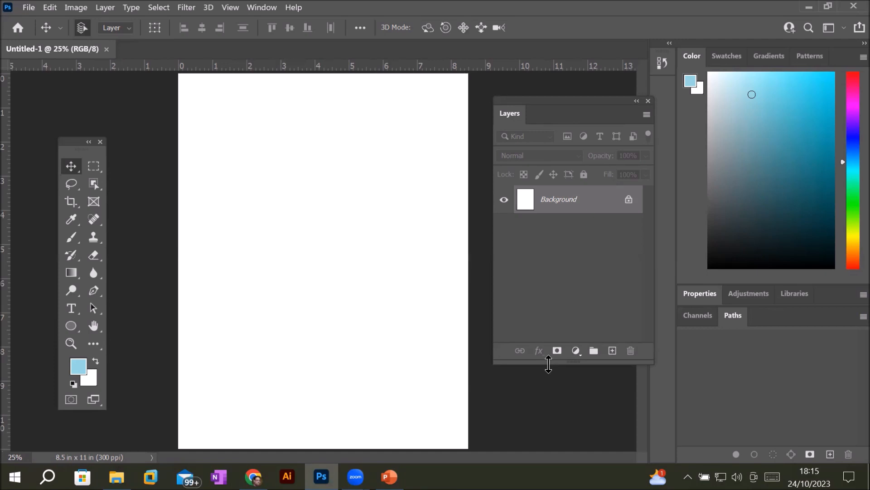
# Delete the saved custom workspace from the workspace list and confirm its removal
pyautogui.click(263, 8)
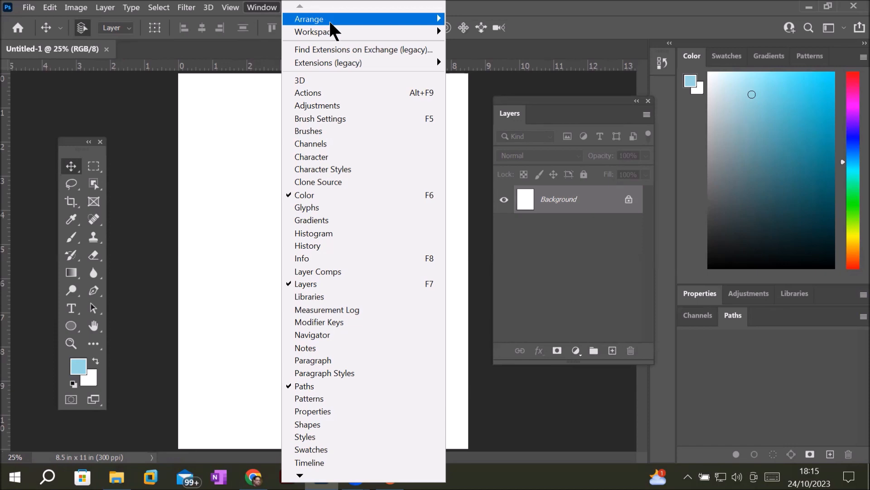
pyautogui.moveTo(336, 32)
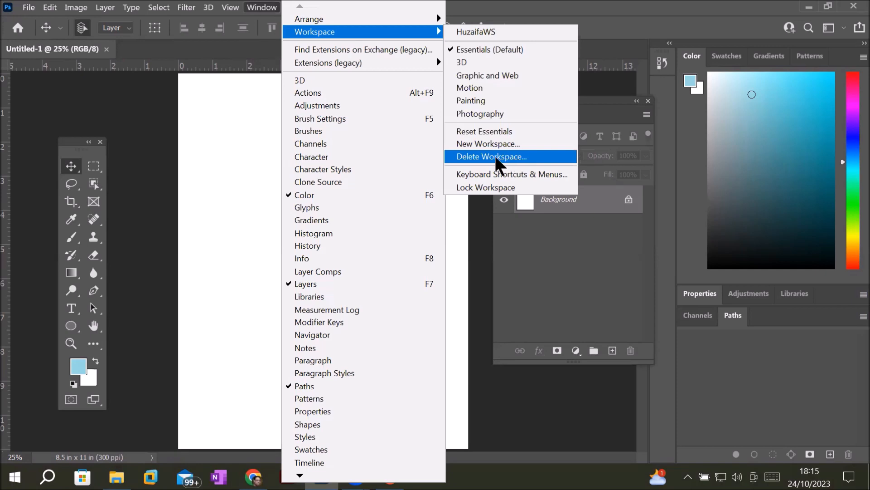
pyautogui.click(516, 159)
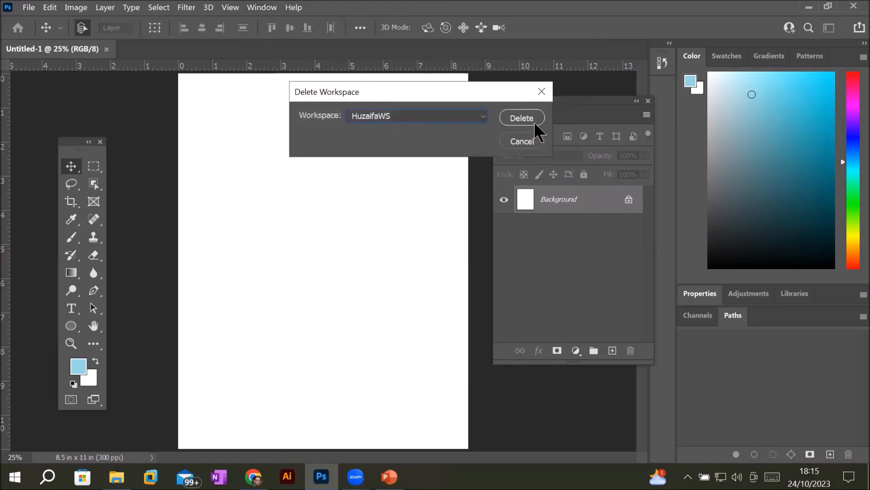
pyautogui.click(480, 118)
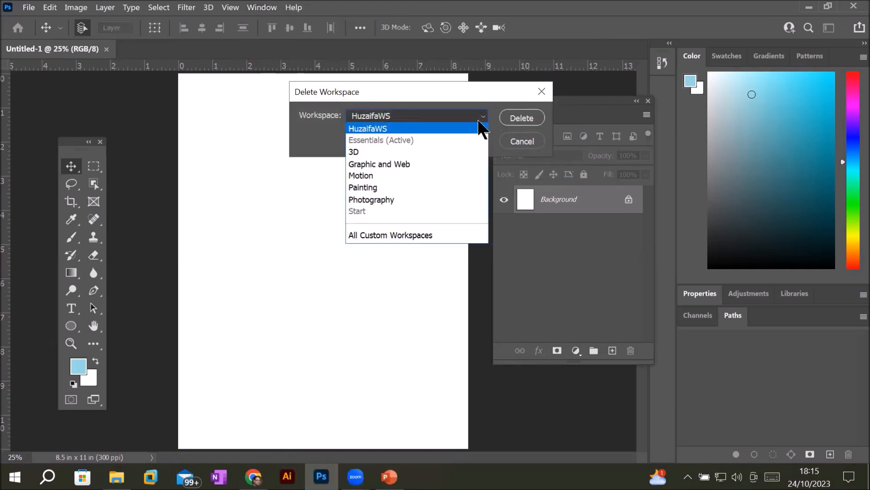
pyautogui.click(363, 130)
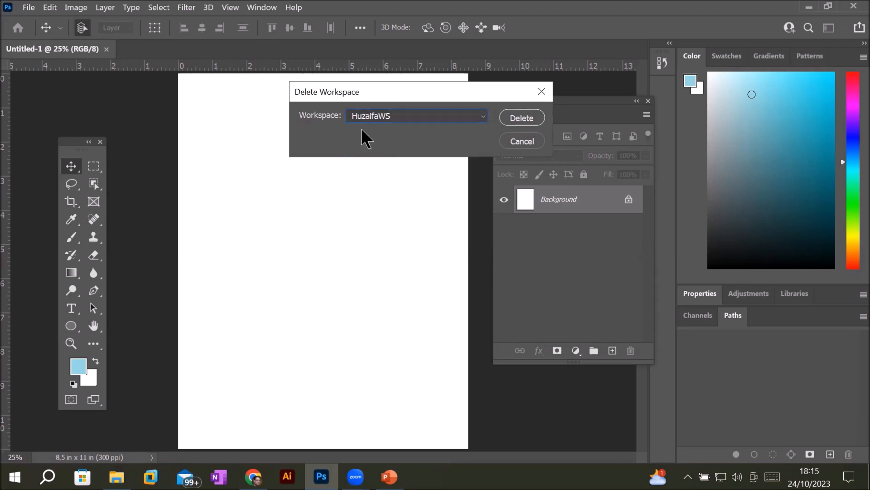
pyautogui.click(522, 118)
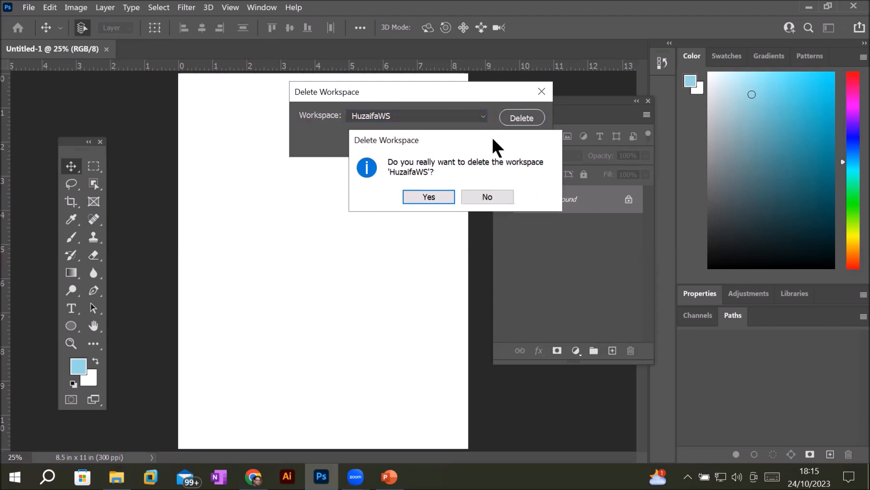
pyautogui.click(417, 193)
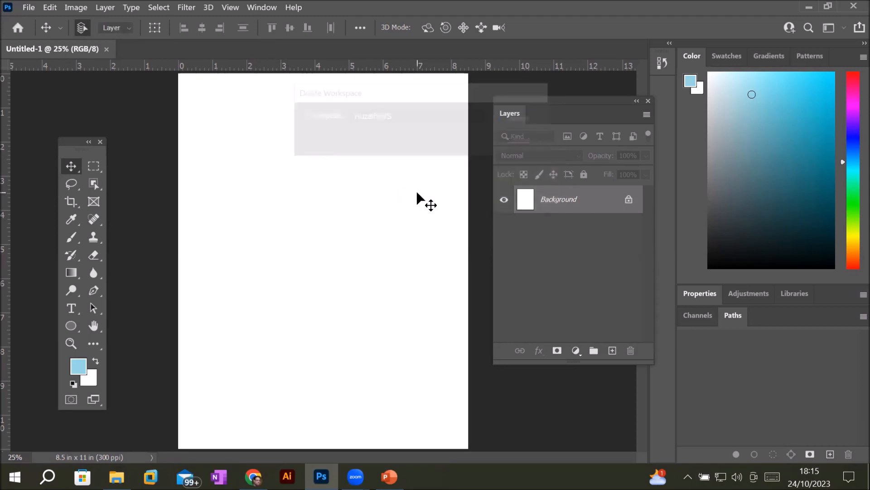
pyautogui.click(259, 9)
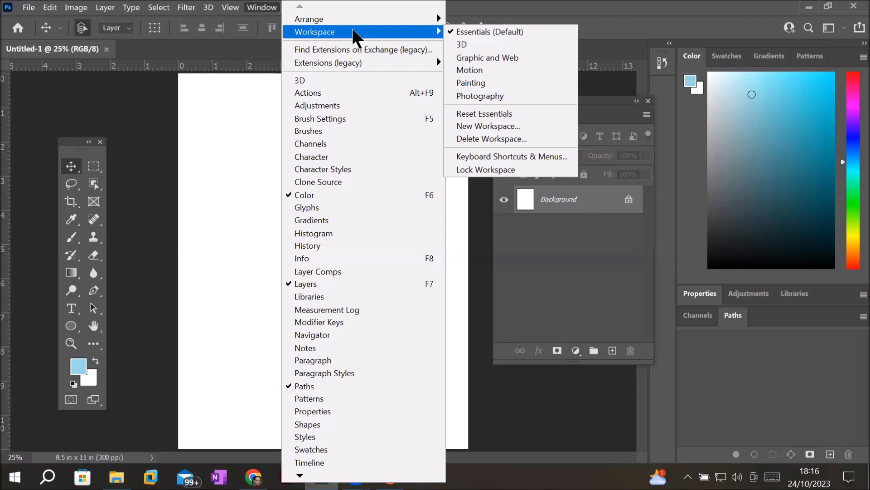
pyautogui.click(491, 139)
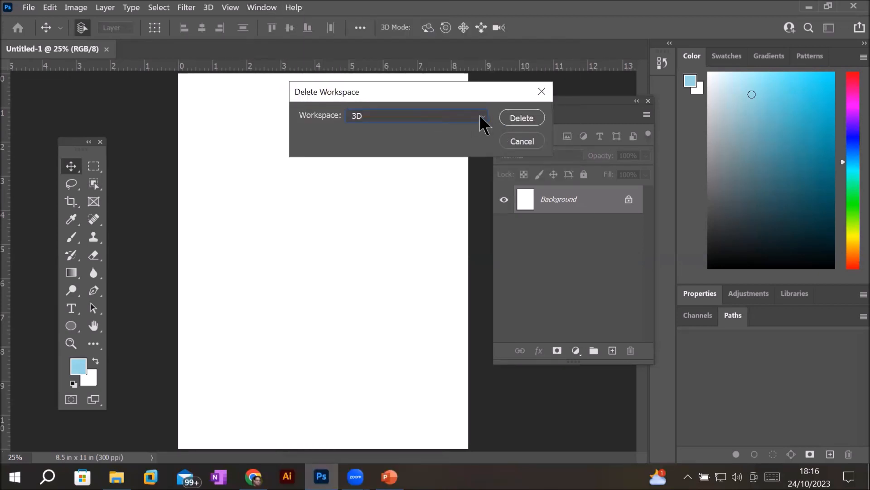
pyautogui.click(481, 116)
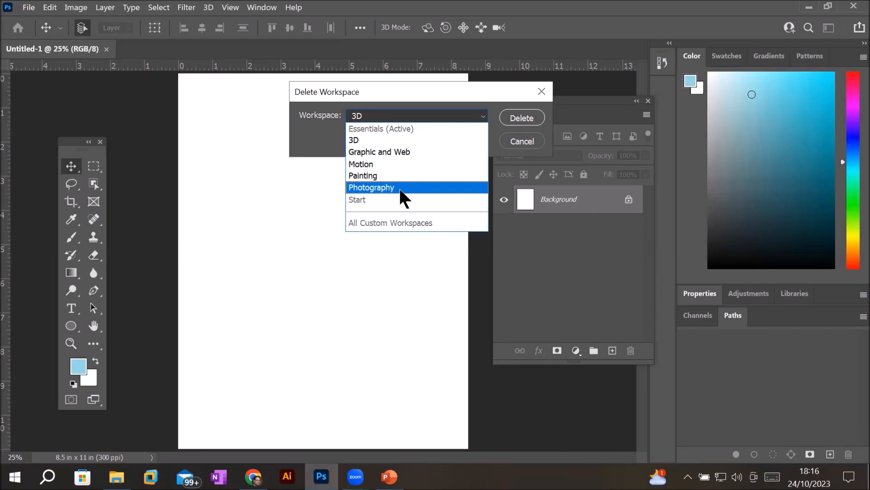
pyautogui.click(372, 177)
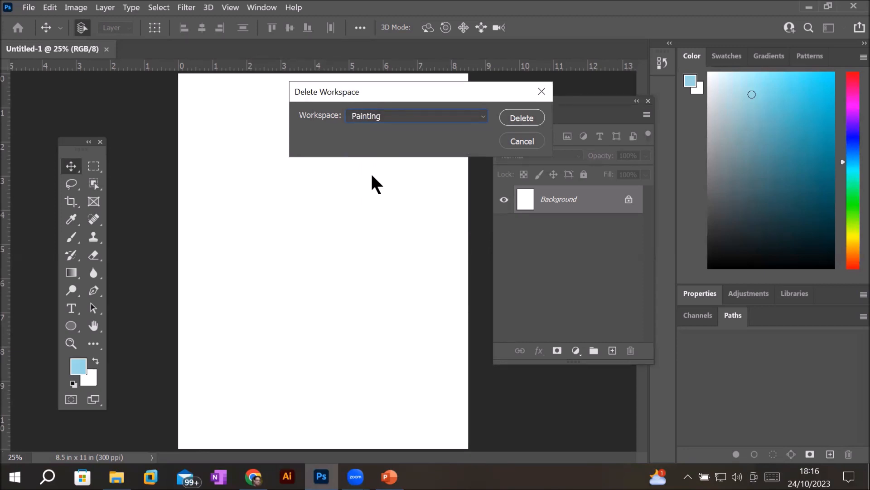
pyautogui.click(518, 138)
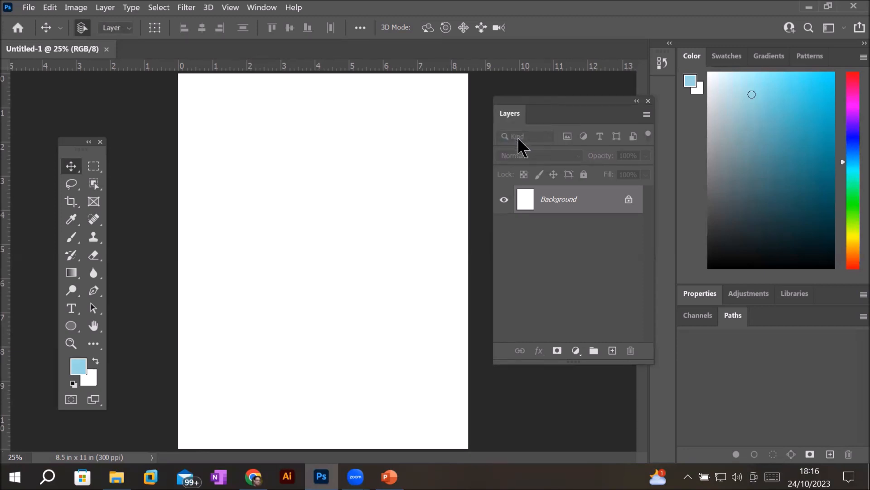
# Switch from the Essentials workspace to the preset Painting workspace
pyautogui.click(260, 7)
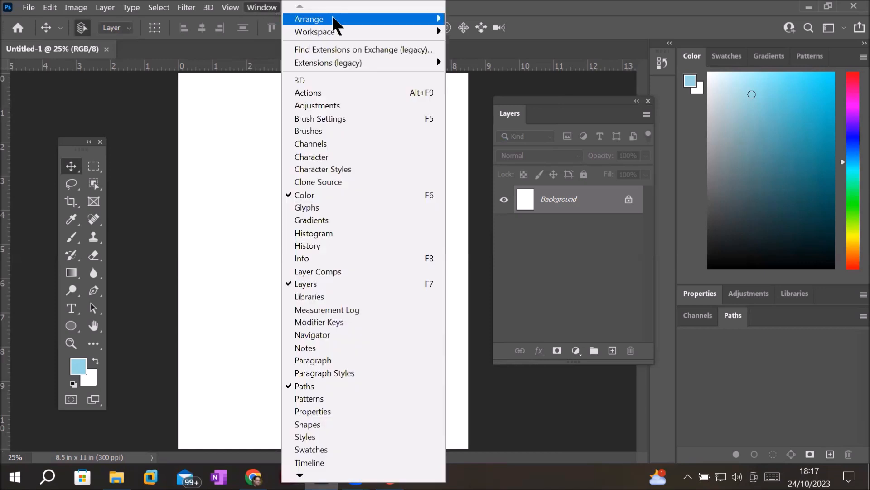
pyautogui.moveTo(342, 33)
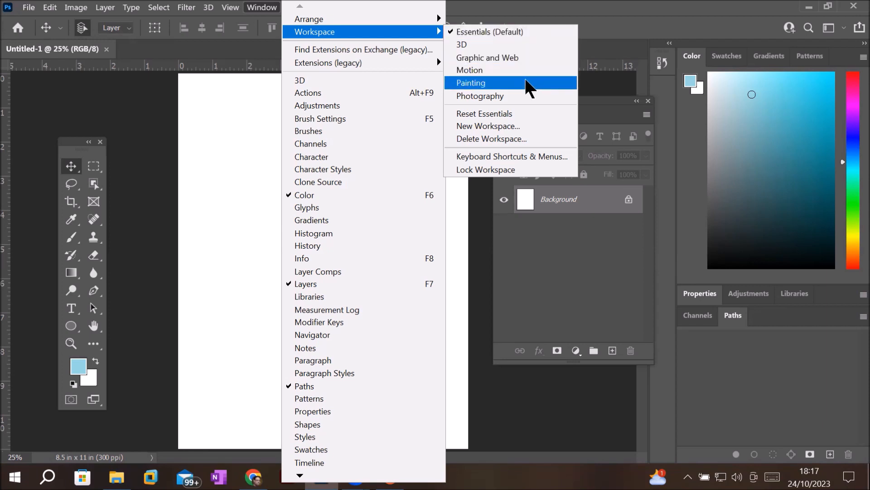
pyautogui.click(530, 91)
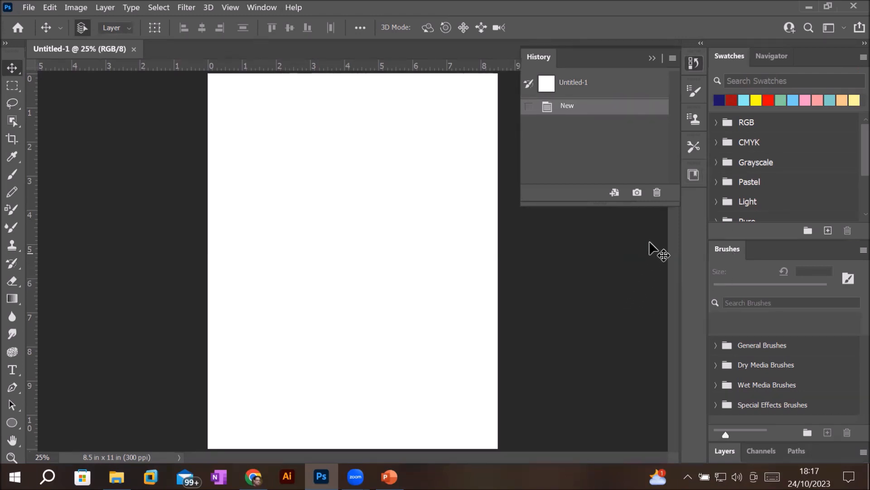
# View the Navigator and Swatches panels, bring Channels to the front, and collapse the expanded History panel
pyautogui.click(771, 57)
pyautogui.click(723, 57)
pyautogui.click(756, 444)
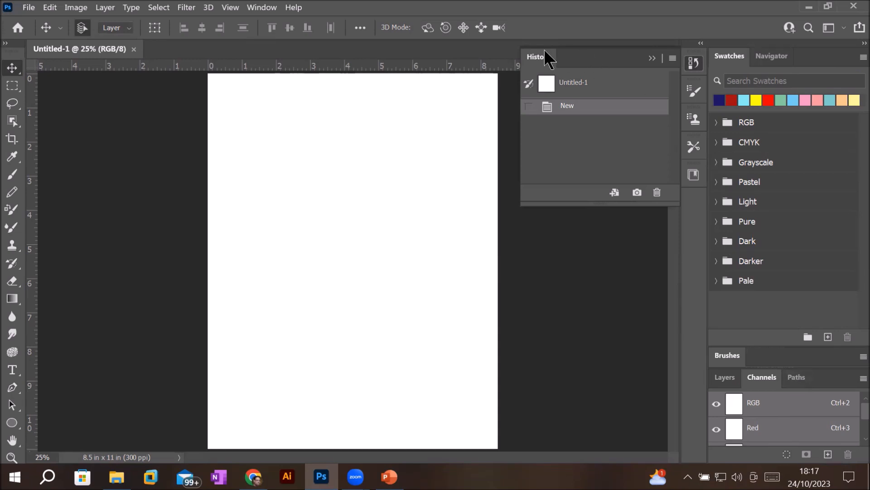
pyautogui.click(652, 57)
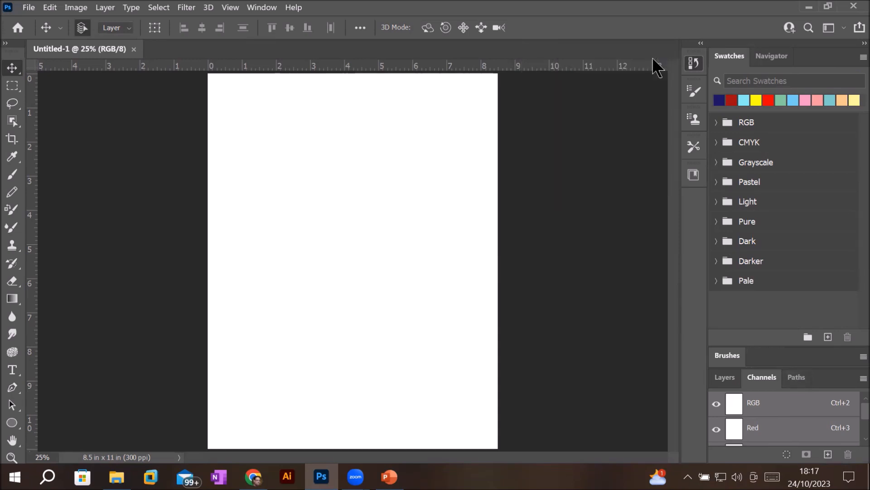
# Examine the collapsed Brush Settings, Clone Source, Tool Presets and Libraries panels, expanding and collapsing each one
pyautogui.click(694, 93)
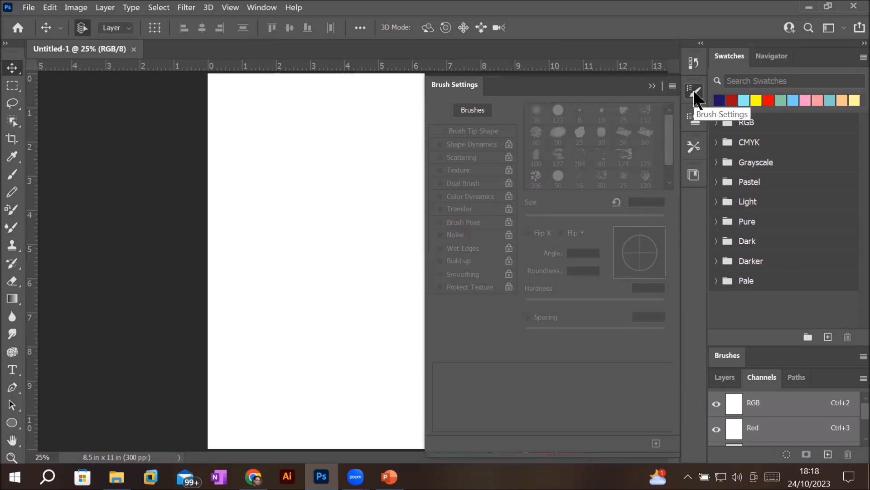
pyautogui.click(695, 93)
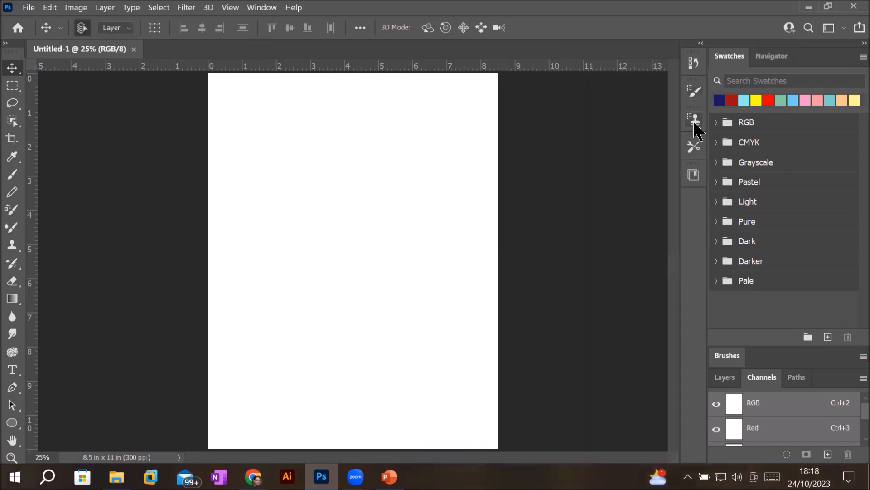
pyautogui.click(694, 122)
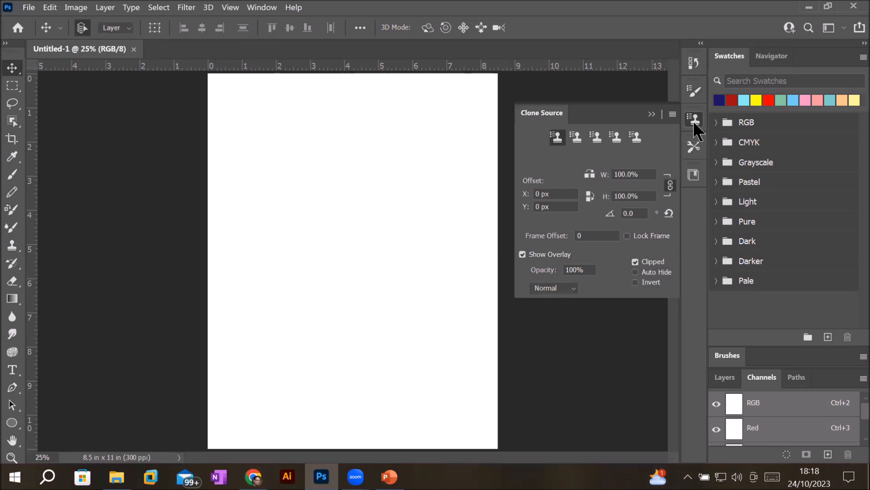
pyautogui.click(695, 121)
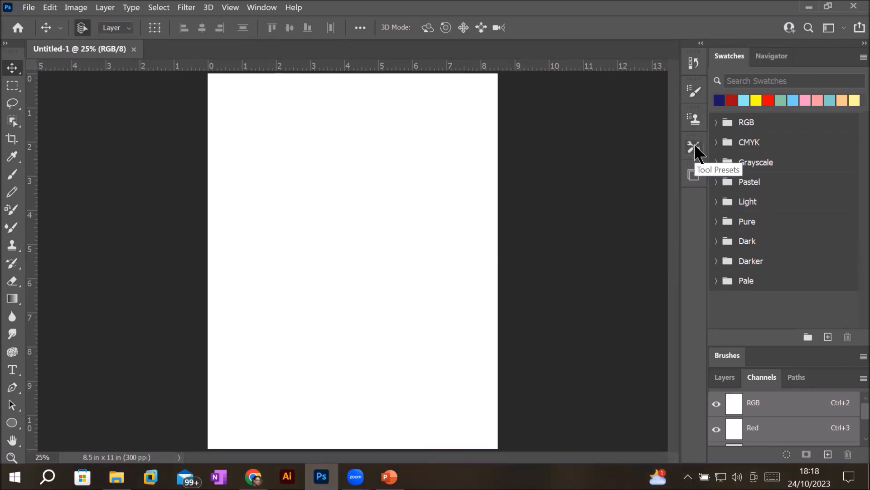
pyautogui.click(694, 145)
pyautogui.click(694, 145)
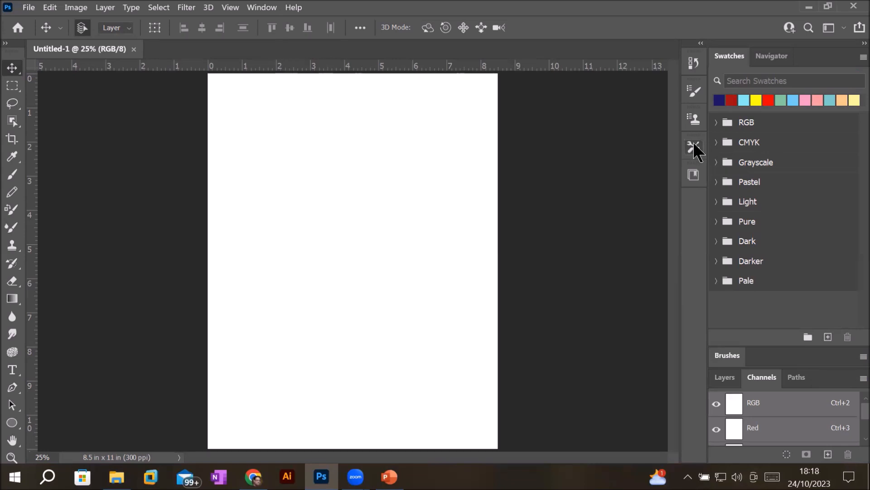
pyautogui.click(690, 172)
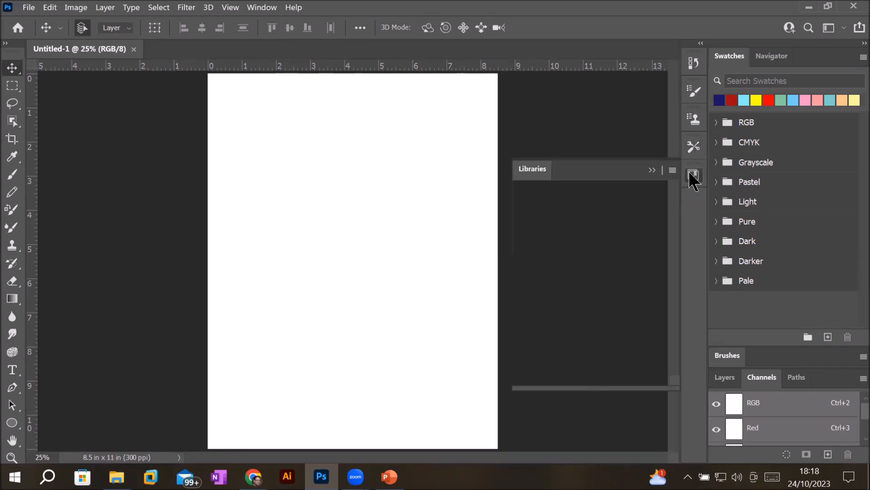
pyautogui.click(690, 172)
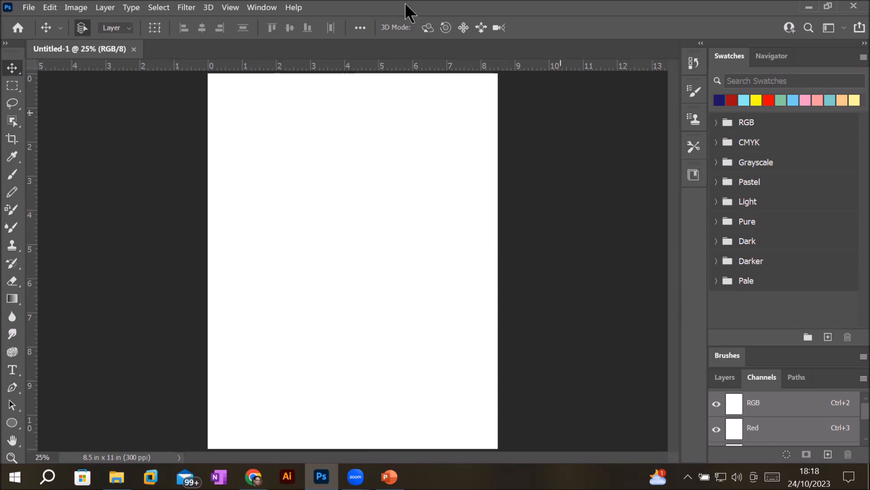
# Switch from the Painting workspace to the preset Graphic and Web workspace
pyautogui.click(265, 7)
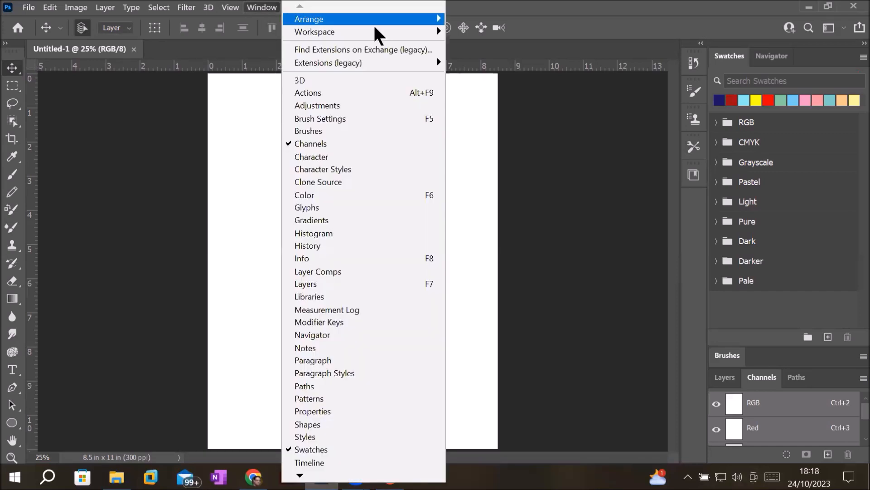
pyautogui.moveTo(376, 32)
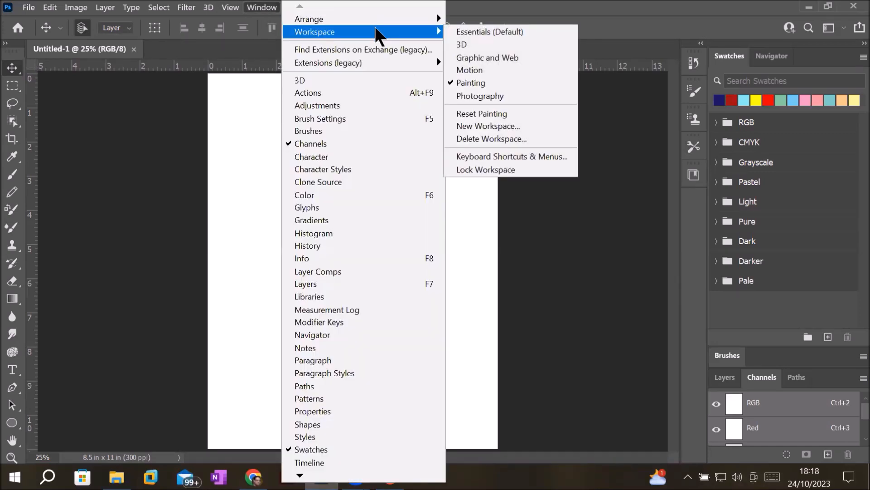
pyautogui.click(509, 58)
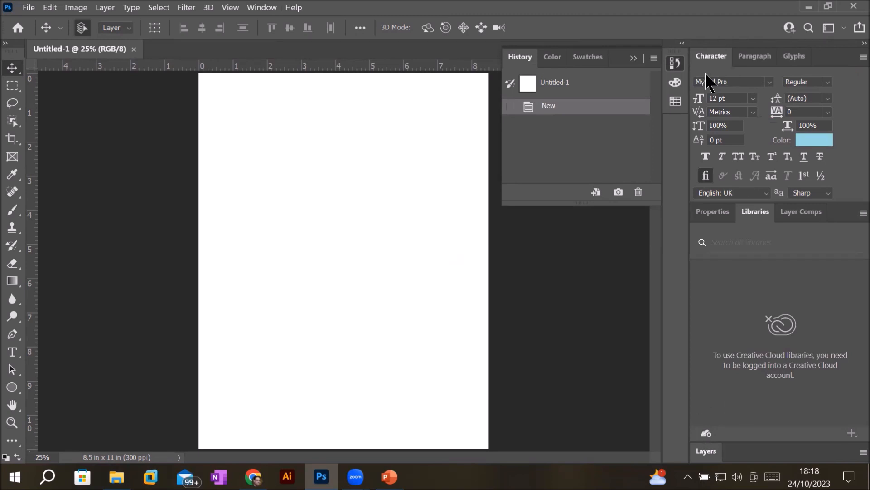
# Examine the Paragraph, Glyphs, Color and Swatches panels, and collapse the expanded History, Color and Swatches group
pyautogui.click(755, 56)
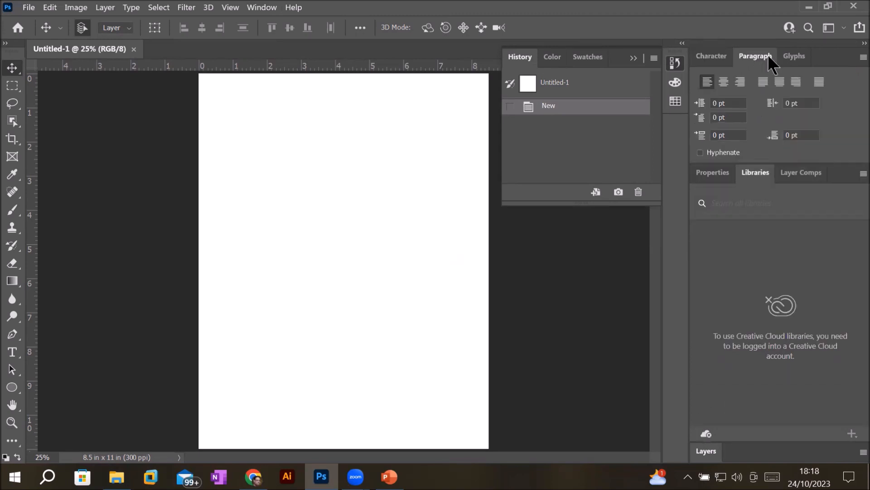
pyautogui.click(791, 54)
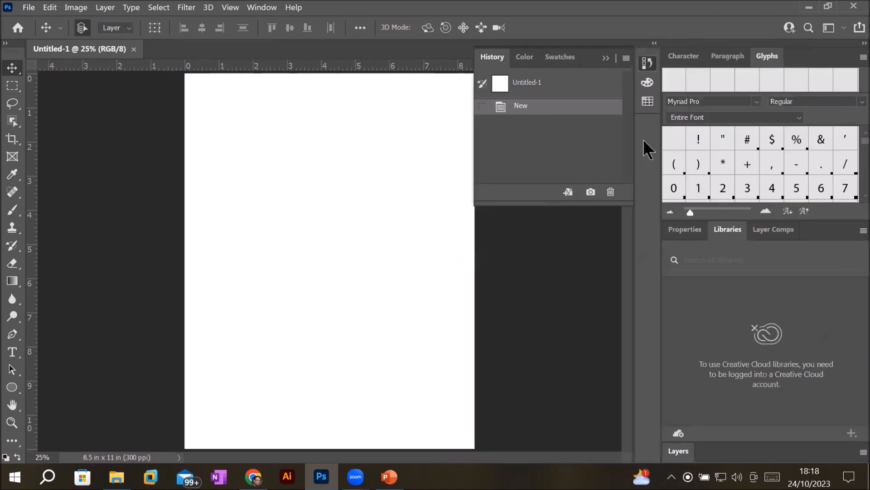
pyautogui.click(531, 53)
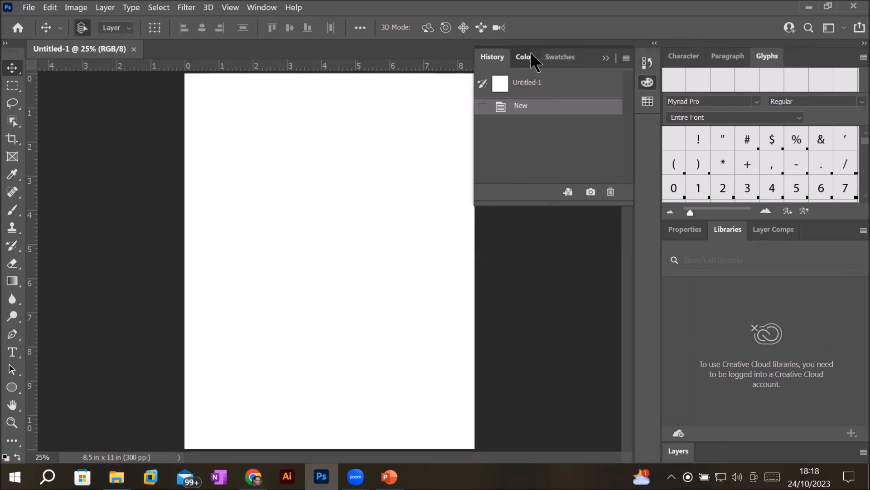
pyautogui.click(562, 57)
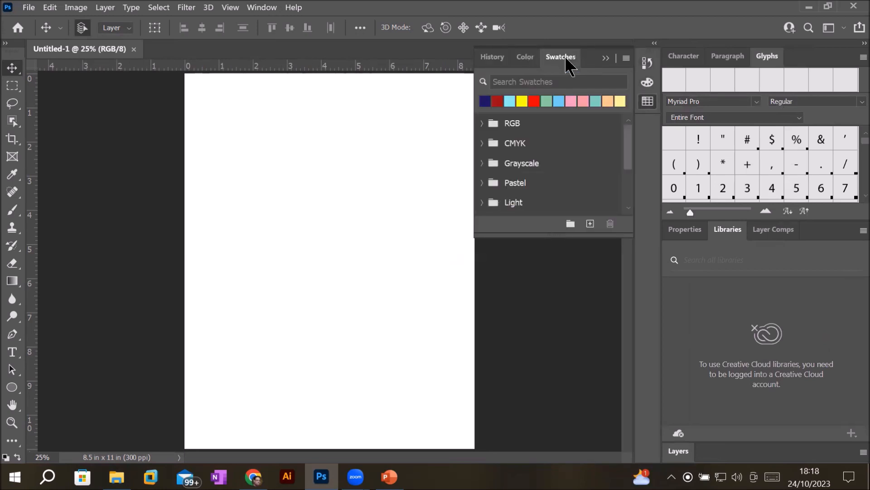
pyautogui.click(646, 82)
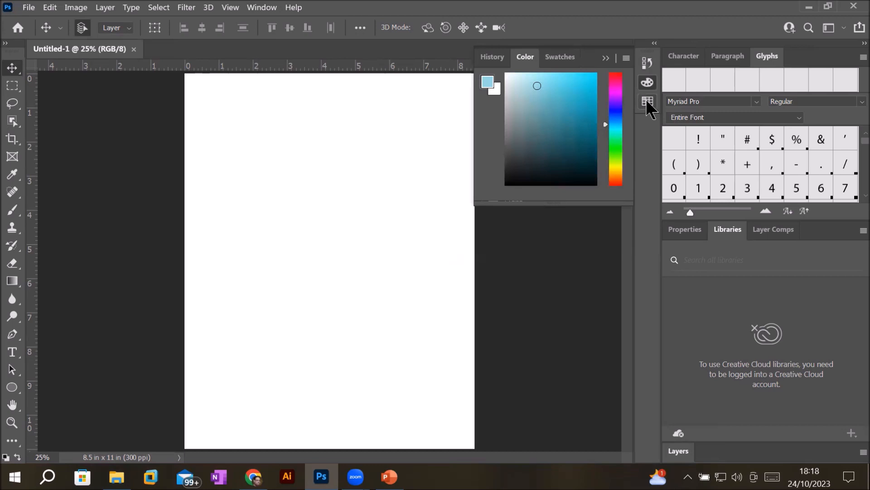
pyautogui.click(647, 102)
pyautogui.click(647, 102)
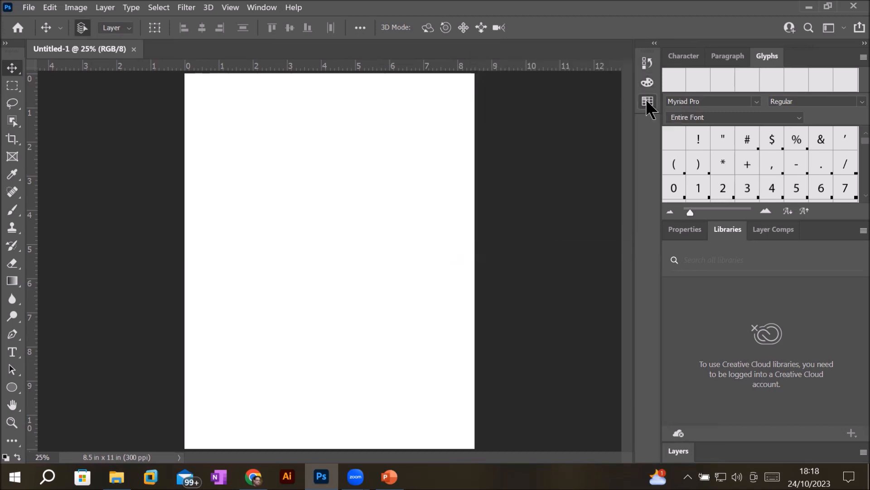
# Switch from the Graphic and Web workspace to the preset Photography workspace
pyautogui.click(263, 6)
pyautogui.moveTo(407, 30)
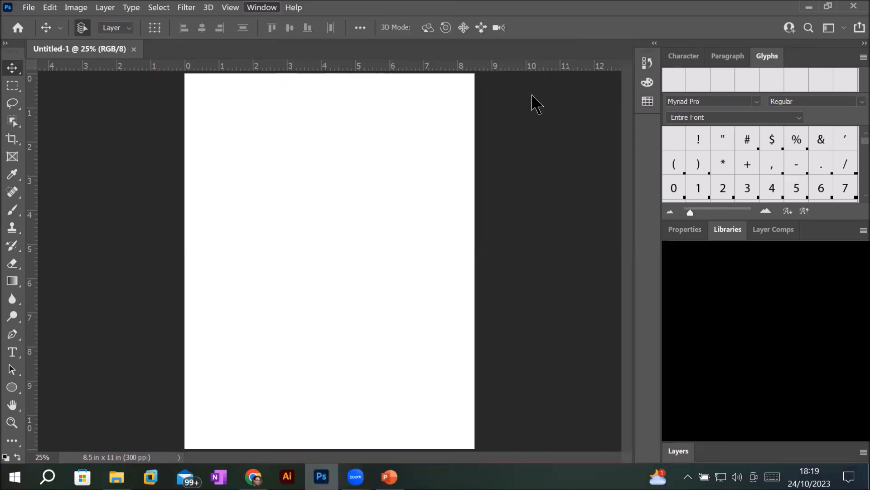
pyautogui.click(531, 95)
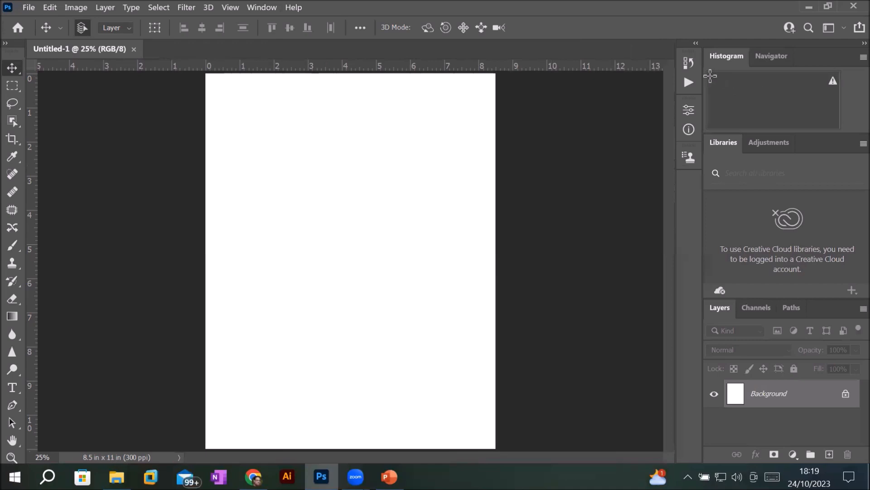
# Examine the Photography workspace's Actions, Navigator, Channels and Paths panels, leaving the Actions panel expanded
pyautogui.click(690, 82)
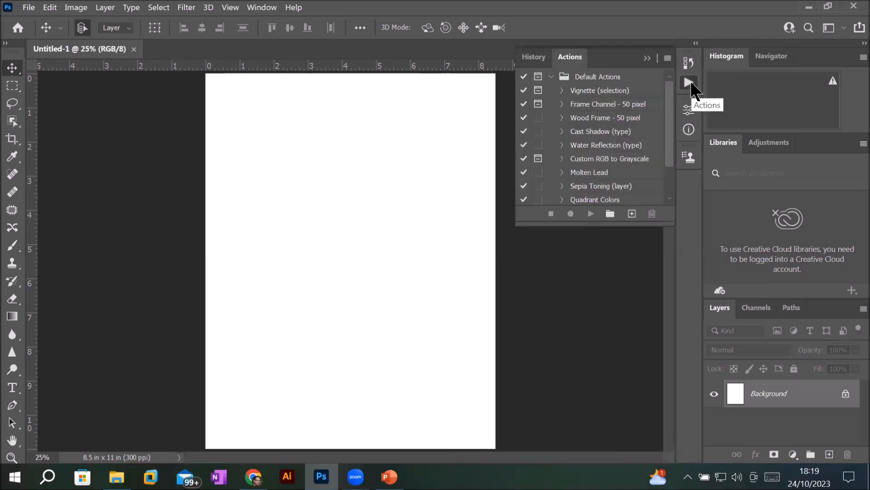
pyautogui.click(690, 82)
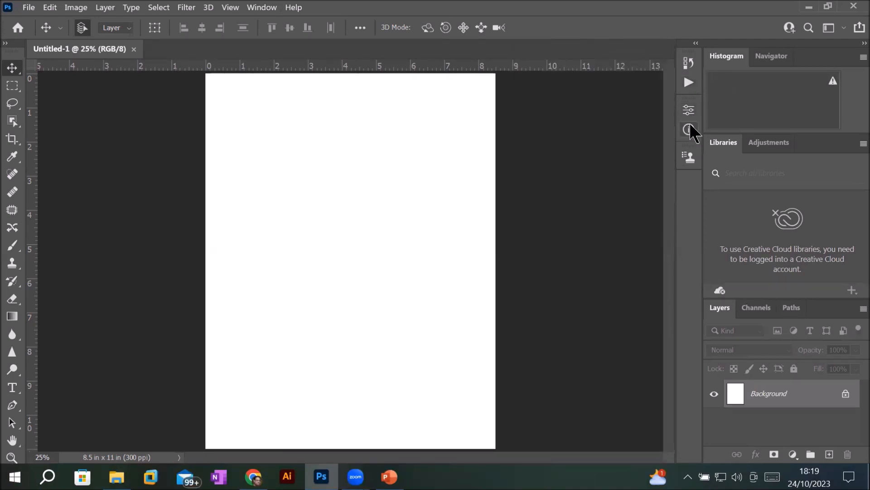
pyautogui.click(769, 54)
pyautogui.click(756, 308)
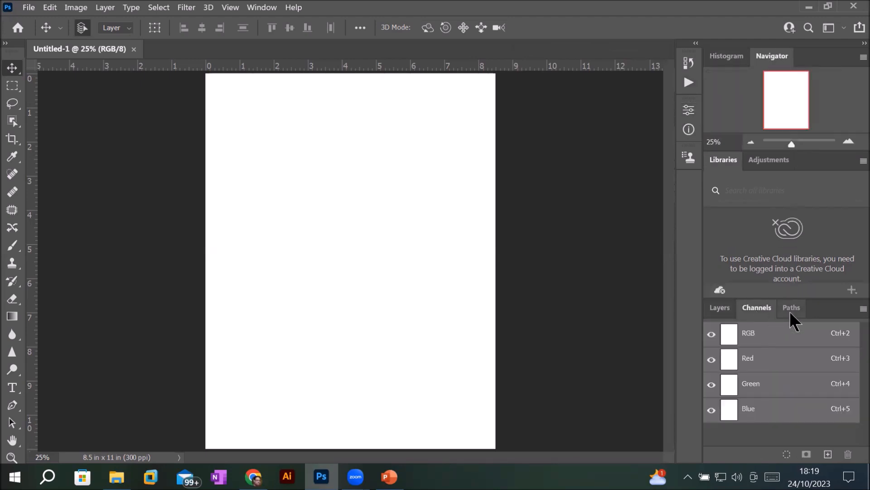
pyautogui.click(790, 310)
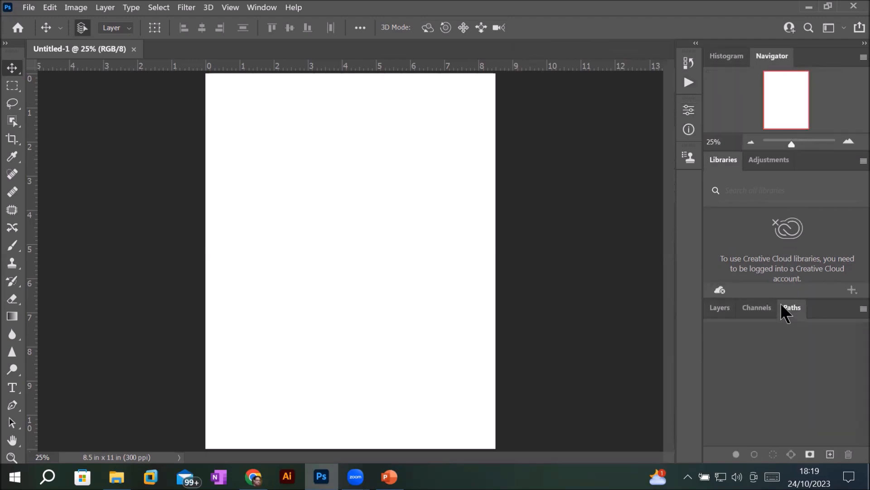
pyautogui.click(688, 84)
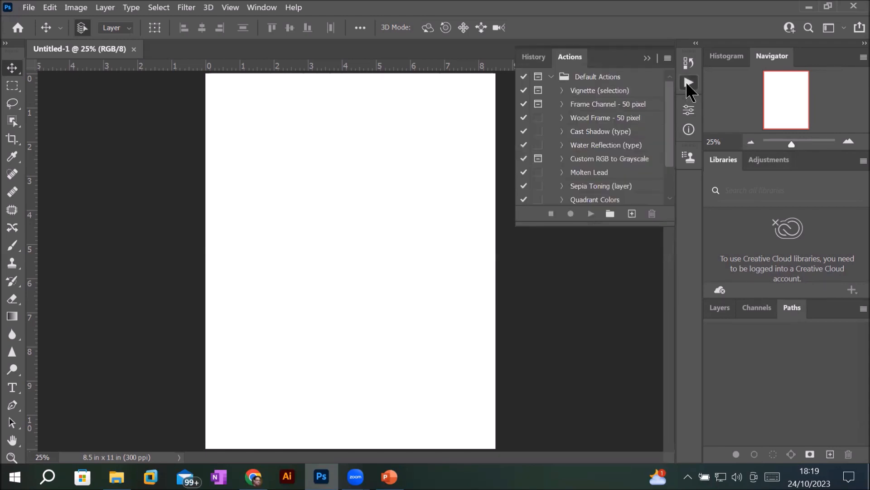
# Switch to the preset 3D workspace and expand its collapsed Brush Settings panel
pyautogui.click(261, 8)
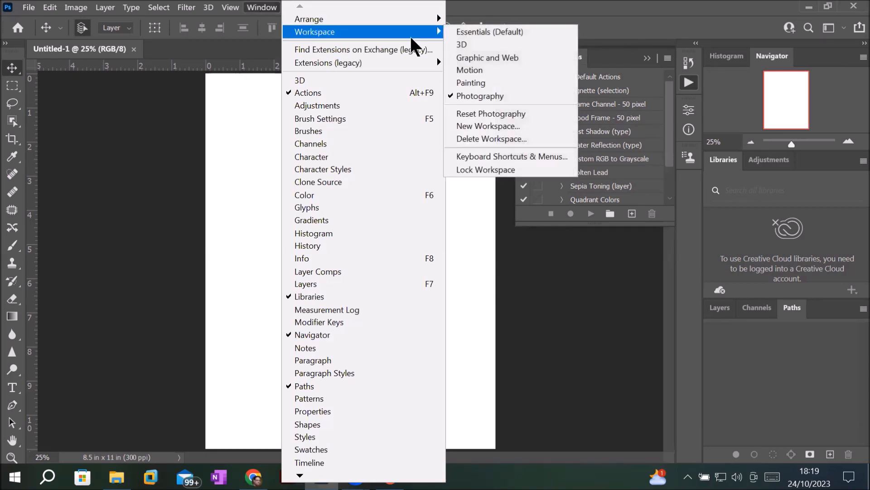
pyautogui.click(499, 45)
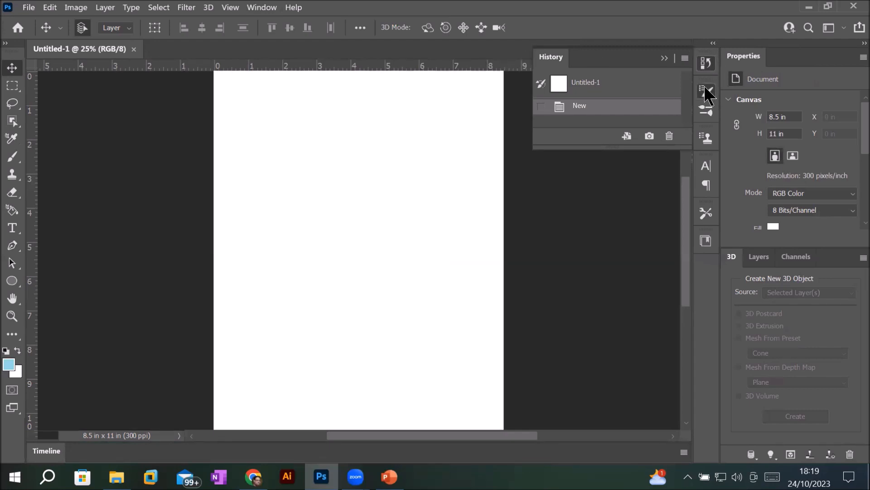
pyautogui.click(706, 111)
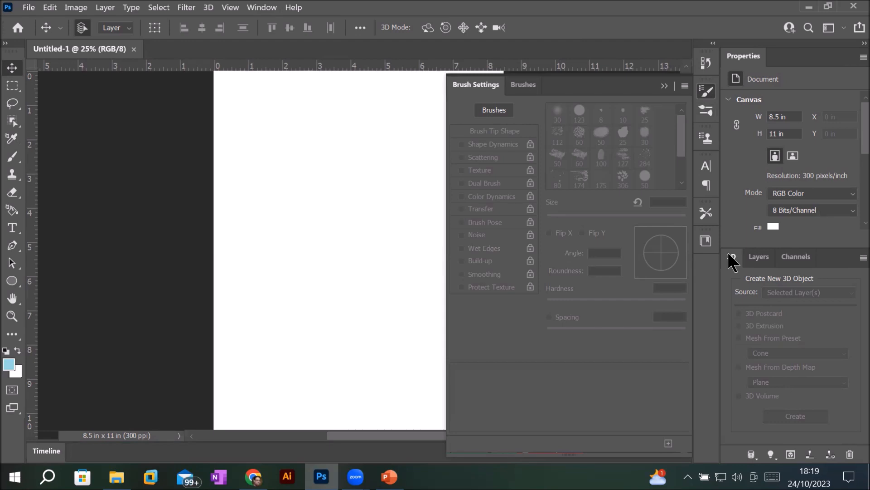
# Float the 3D panel over the canvas and reset the 3D workspace to its default layout
pyautogui.moveTo(729, 260); pyautogui.dragTo(226, 144)
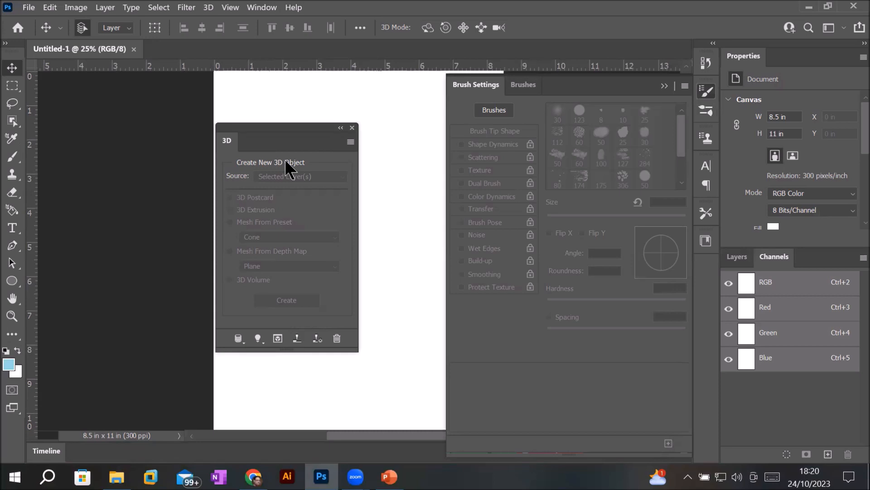
pyautogui.click(263, 8)
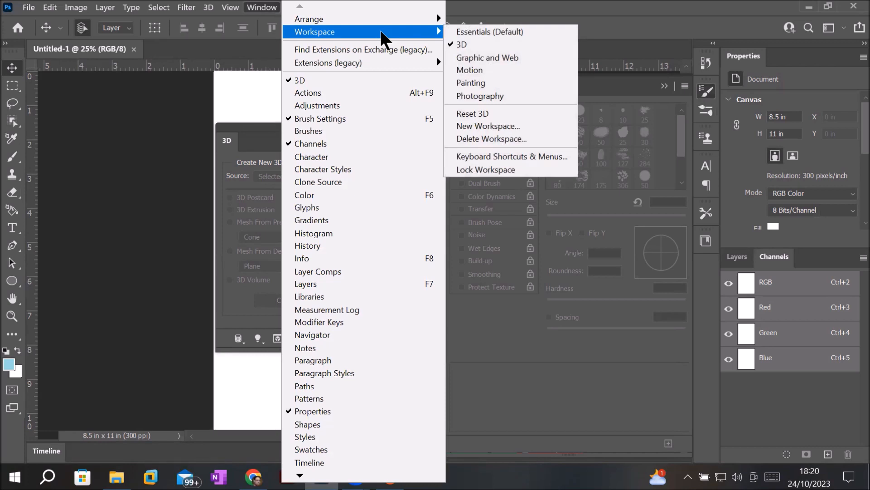
pyautogui.click(523, 117)
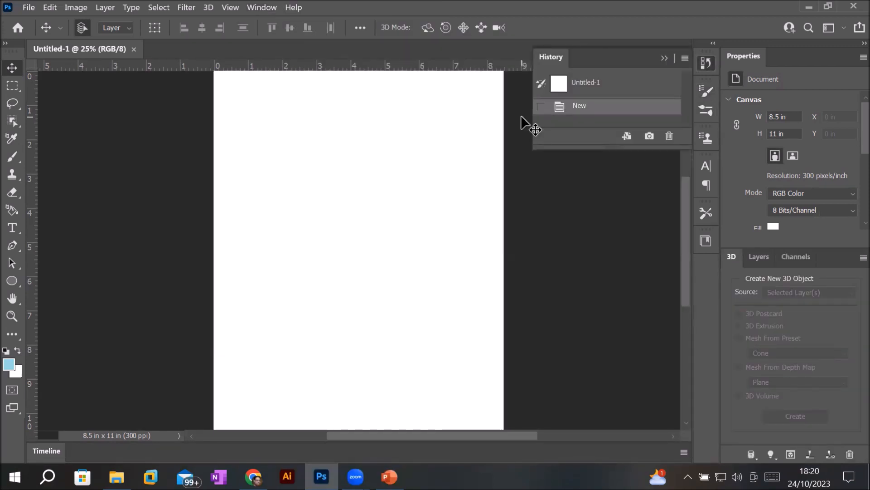
# Switch from the 3D workspace back to the Essentials (Default) workspace
pyautogui.click(252, 7)
pyautogui.moveTo(426, 34)
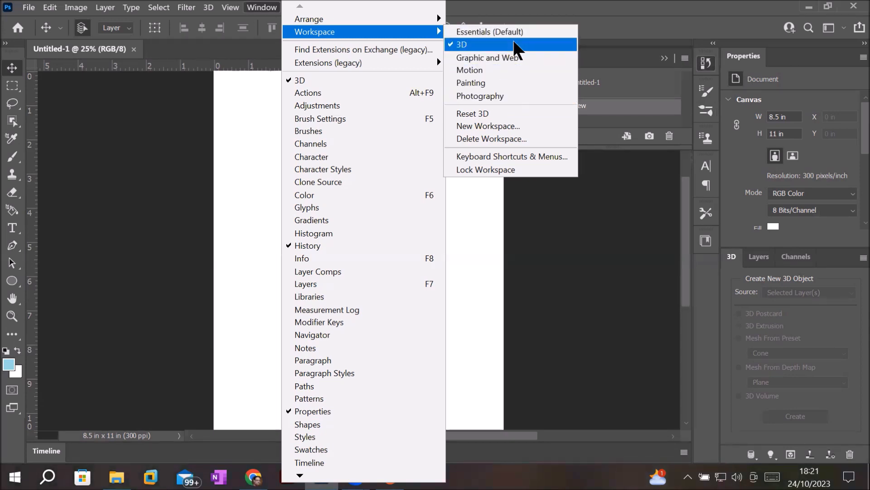
pyautogui.click(489, 28)
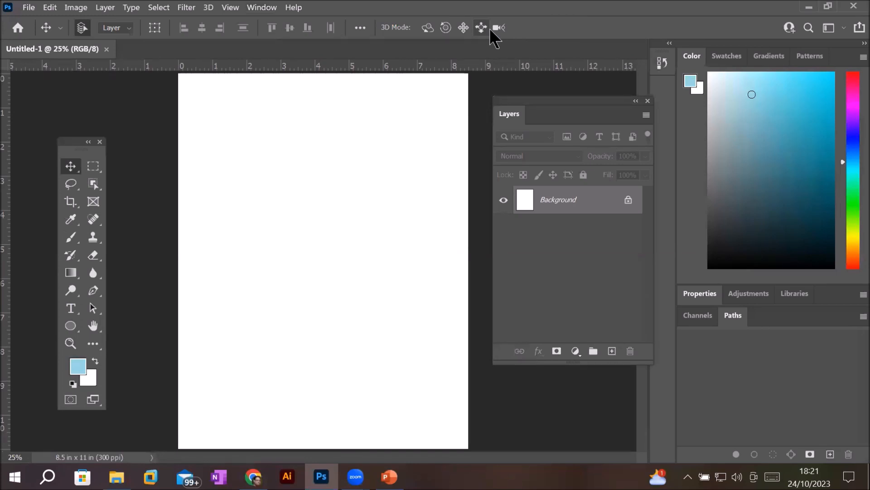
# Examine the window Arrange commands and the Workspace commands without applying any of them
pyautogui.click(267, 9)
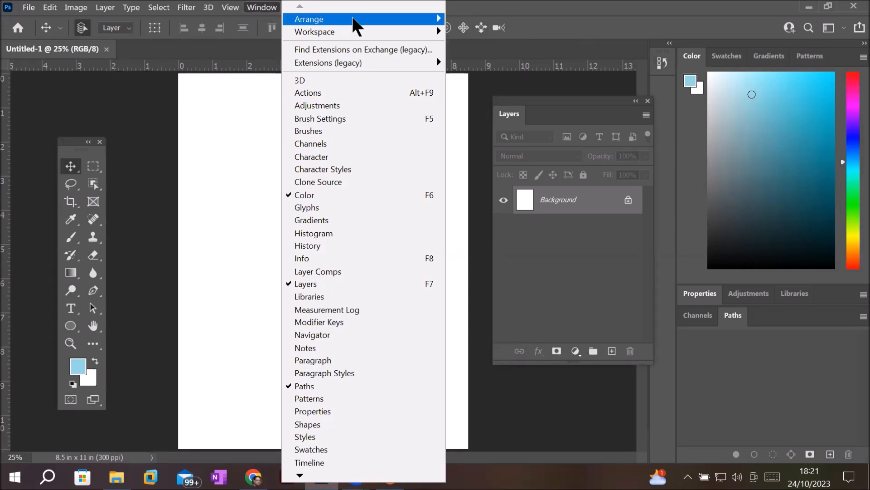
pyautogui.moveTo(354, 19)
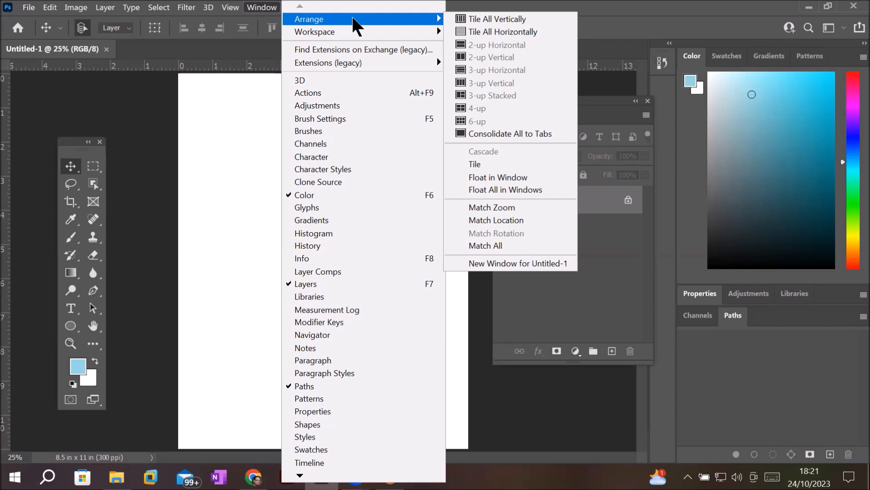
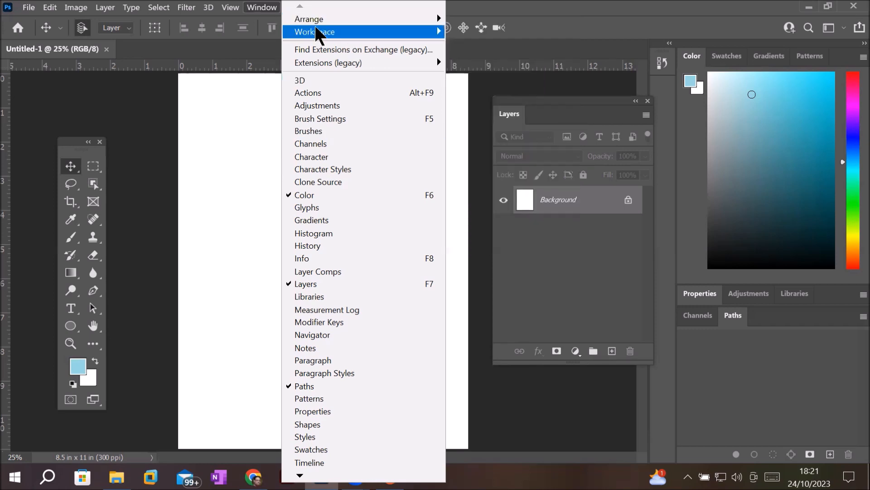
pyautogui.moveTo(322, 23)
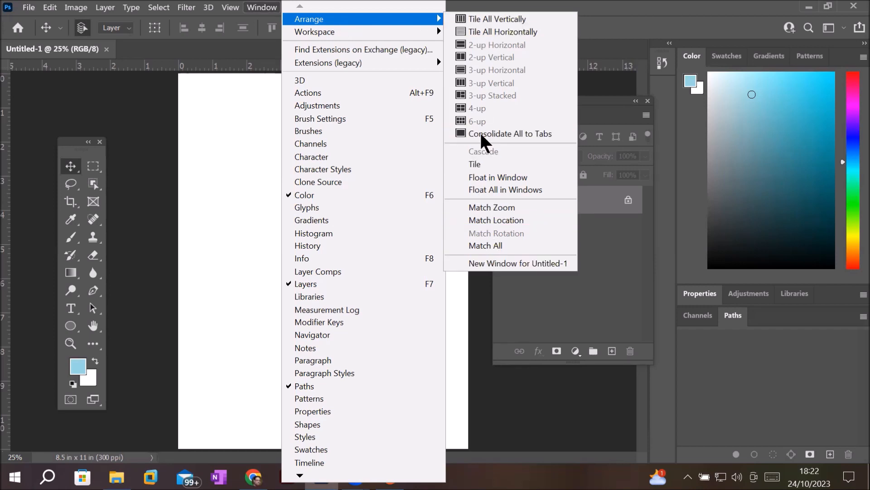
pyautogui.moveTo(378, 41)
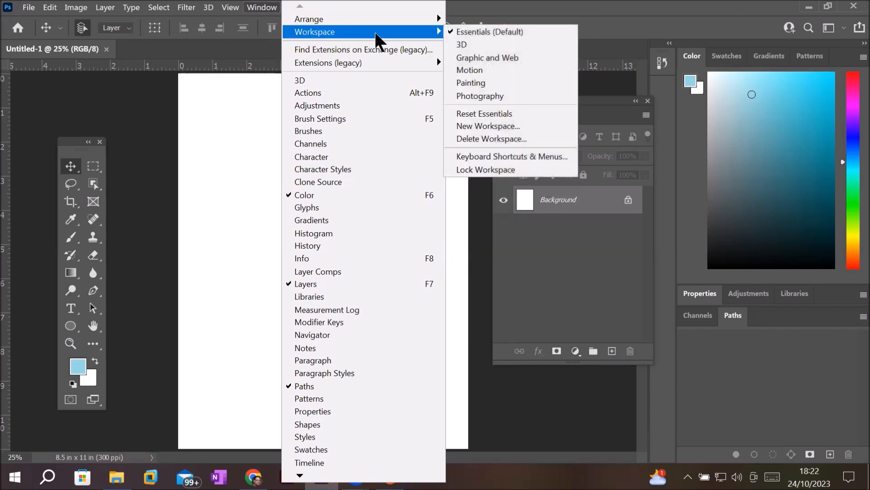
pyautogui.moveTo(382, 24)
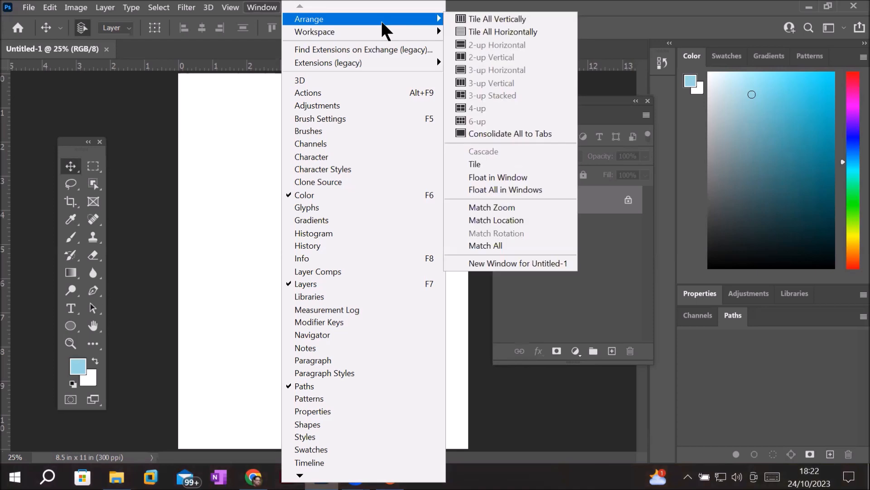
pyautogui.click(251, 129)
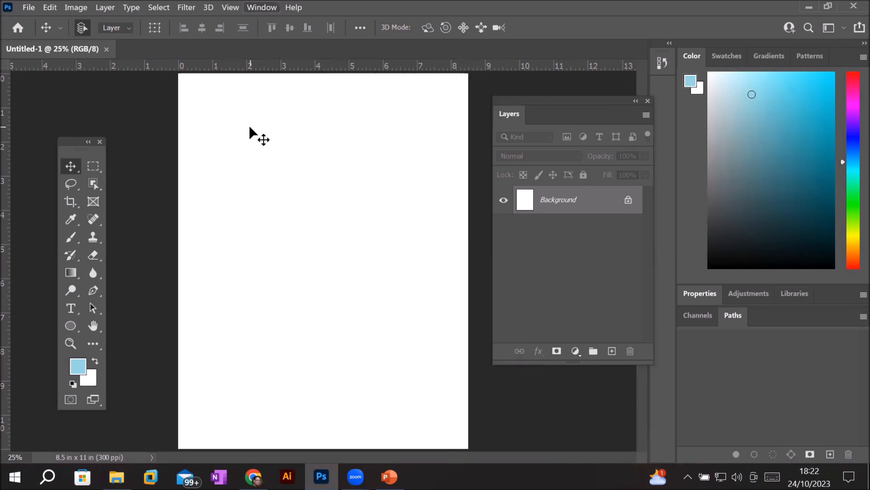
# Close the Untitled-1 document and switch to Adobe Bridge to browse for image files
pyautogui.click(107, 49)
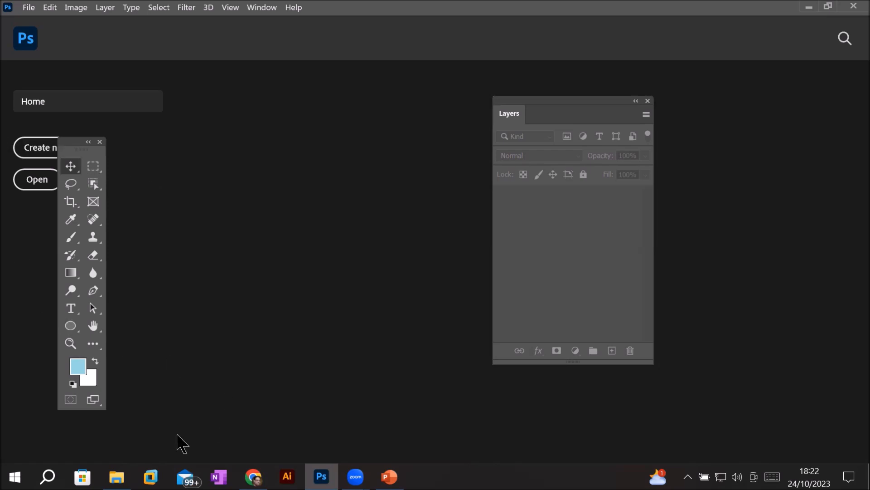
pyautogui.moveTo(117, 476)
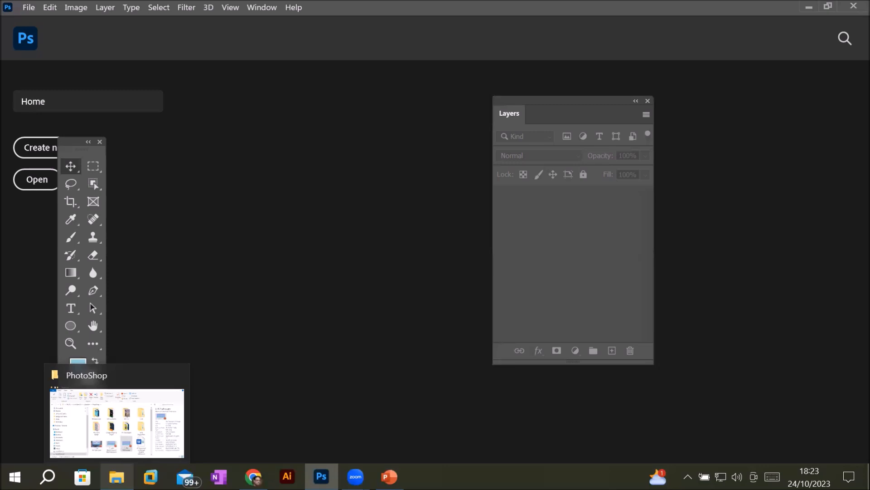
pyautogui.click(27, 8)
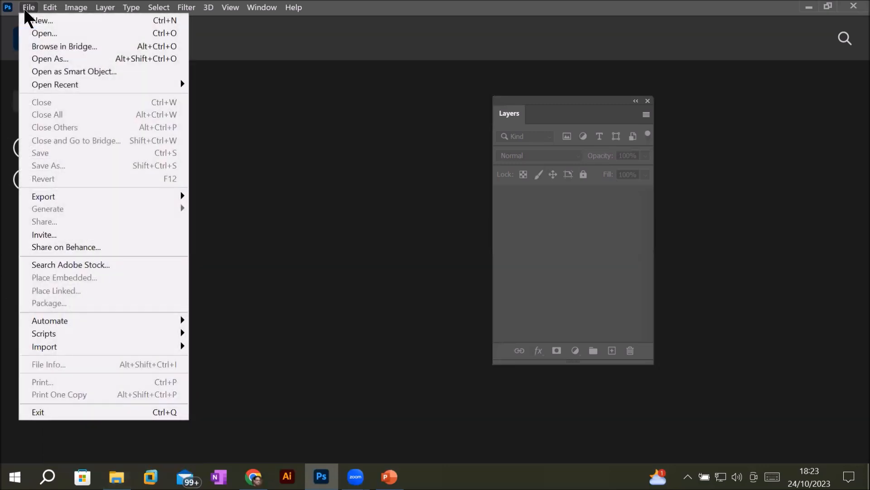
pyautogui.click(118, 45)
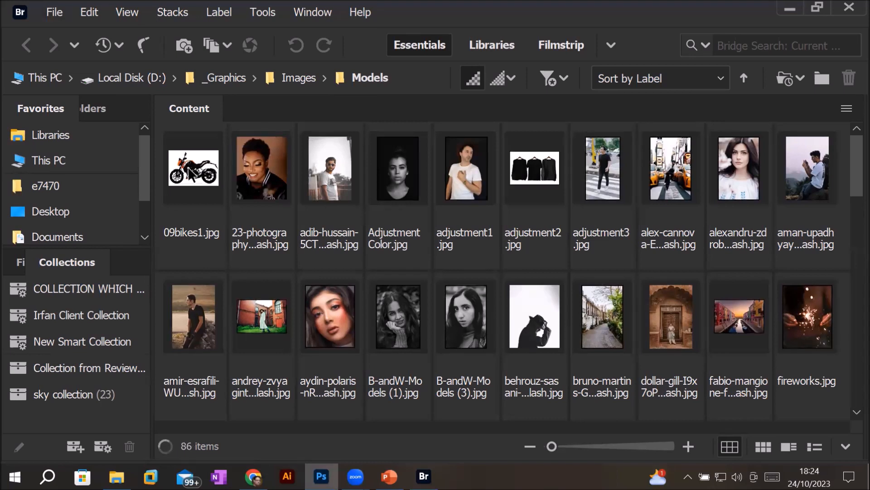
# Open the GreenLandscapes folder on Local Disk (D:), inside the Images folder of _Graphics
pyautogui.click(52, 168)
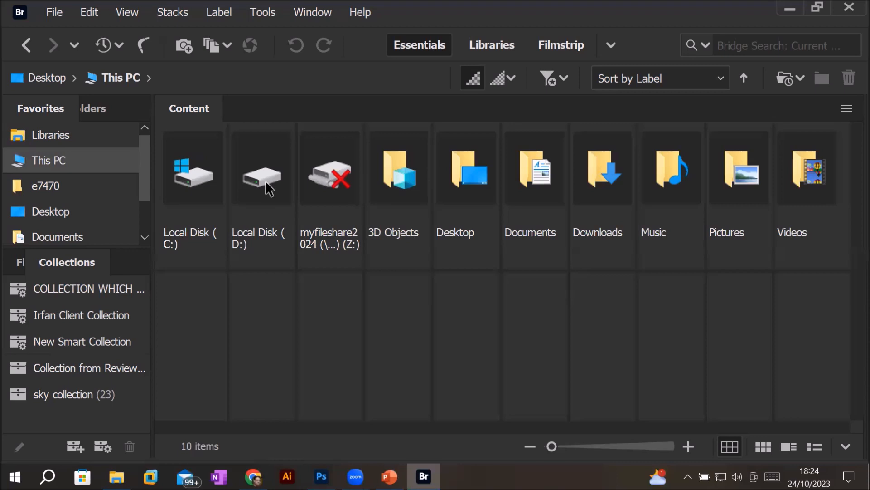
pyautogui.doubleClick(265, 180)
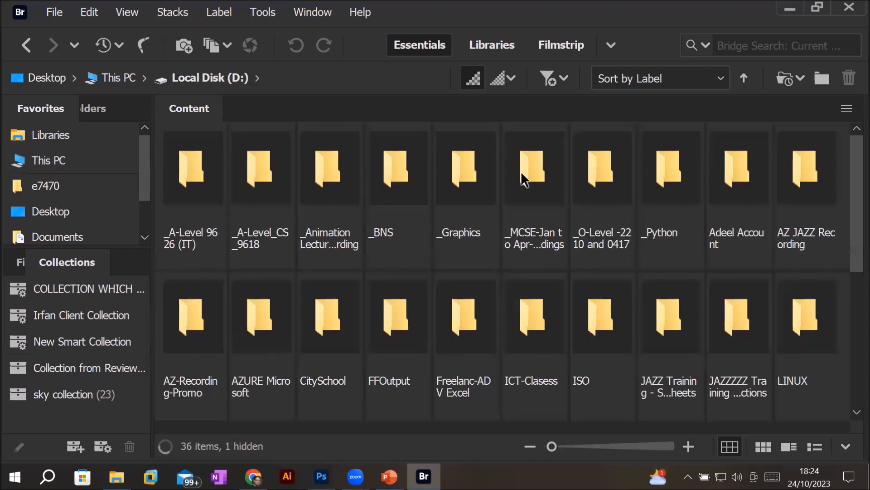
pyautogui.doubleClick(472, 191)
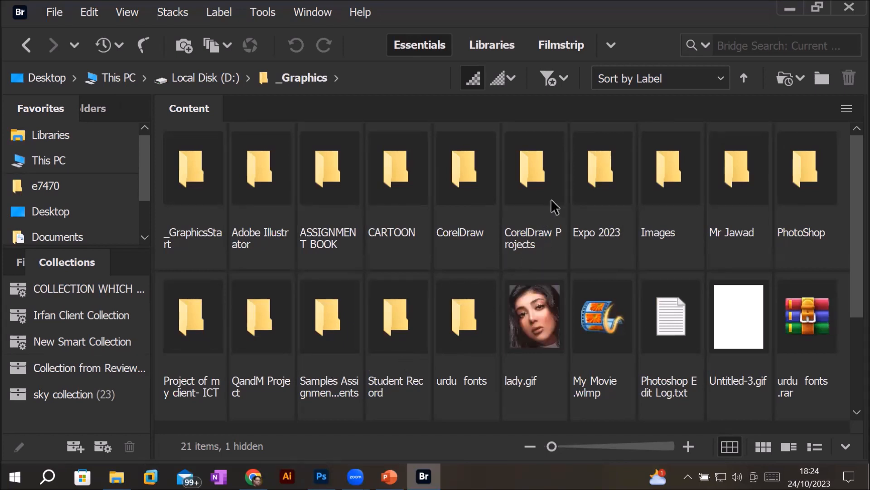
pyautogui.doubleClick(656, 182)
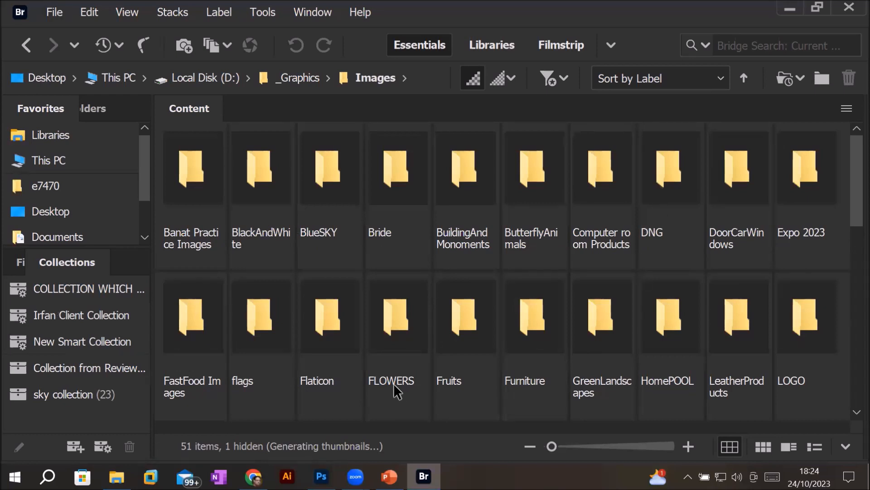
pyautogui.click(608, 323)
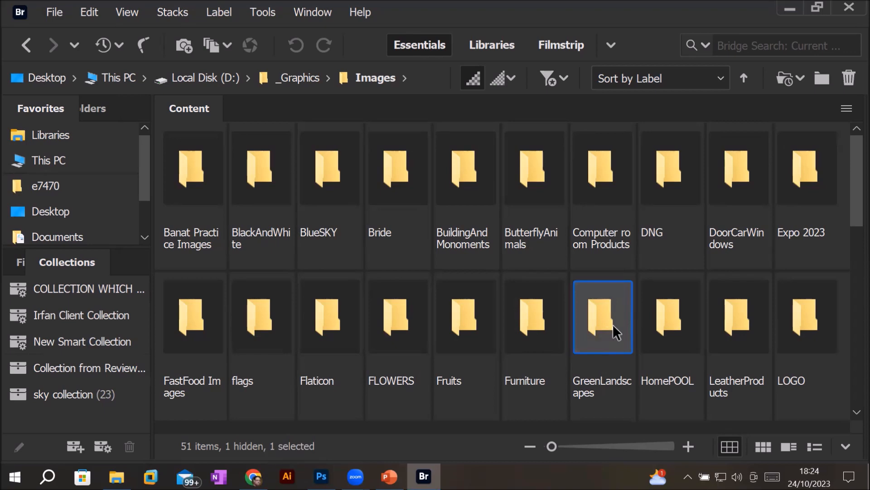
pyautogui.doubleClick(609, 322)
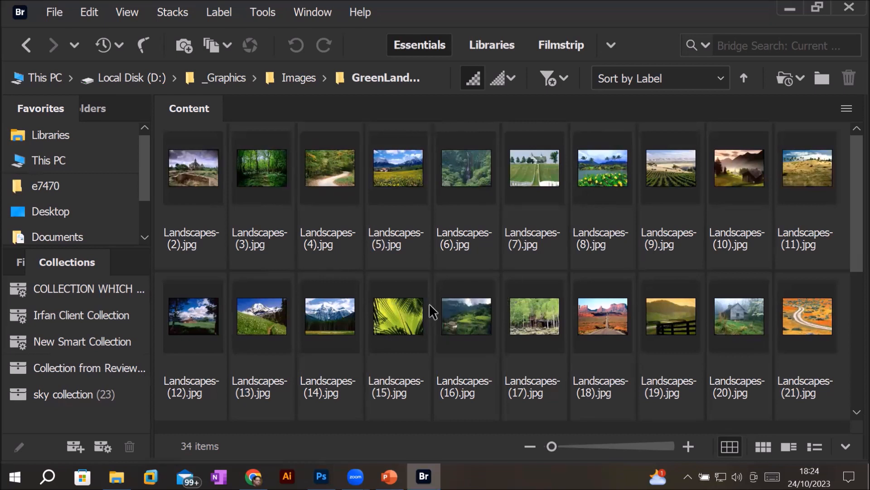
# Browse the landscape thumbnails, selecting Landscapes-(2).jpg and Landscapes-(4).jpg in turn and viewing the rest of the folder
pyautogui.click(188, 175)
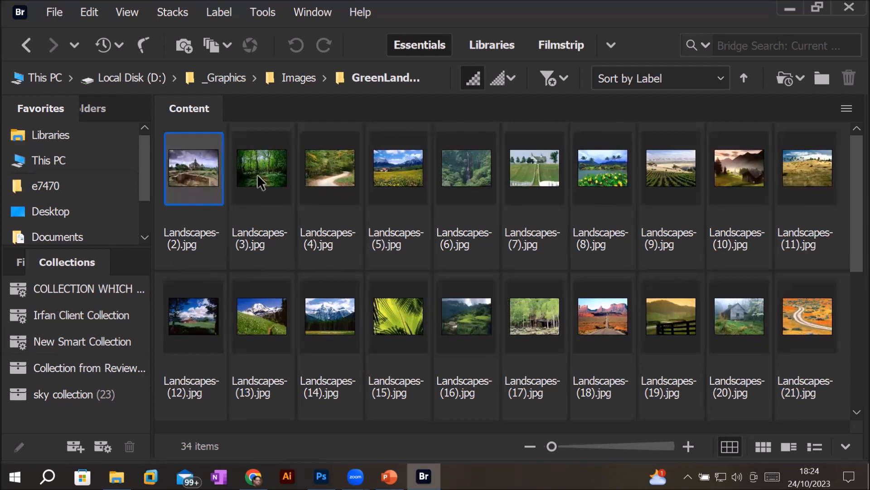
pyautogui.click(336, 169)
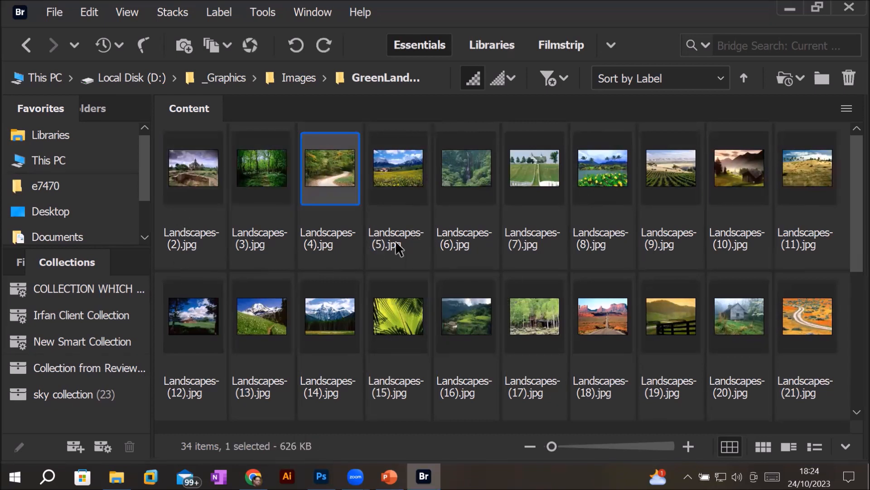
pyautogui.scroll(-5, 656, 314)
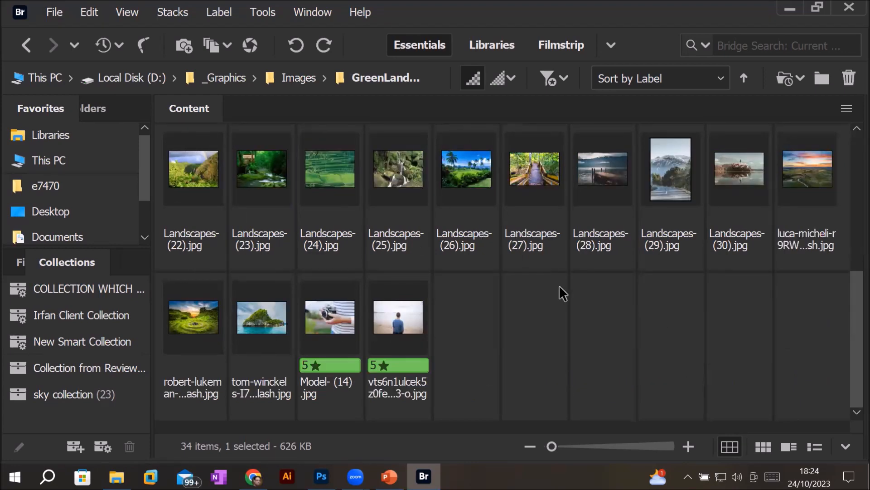
# Select Model- (14).jpg with the first bottom-row image, replace that with the range from Landscapes- (27).jpg to the last image, and reduce it to the last image
pyautogui.click(320, 309)
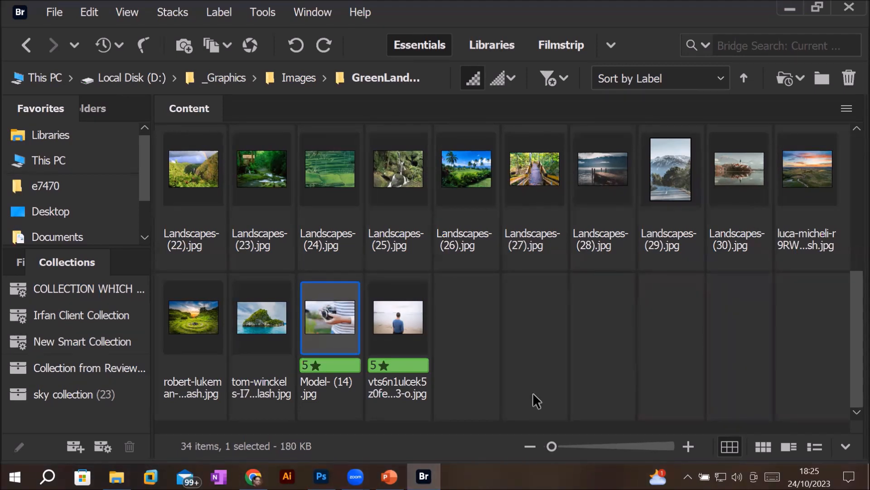
pyautogui.keyDown('ctrl'); pyautogui.click(182, 312); pyautogui.keyUp('ctrl')
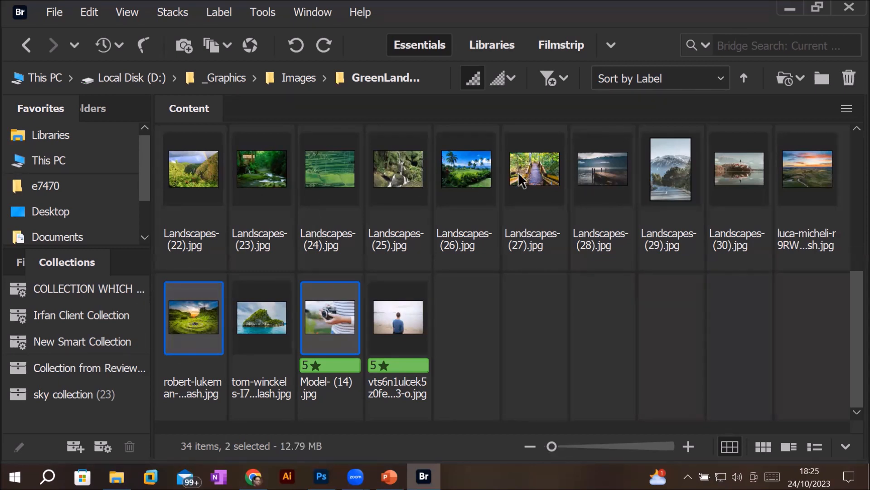
pyautogui.click(534, 170)
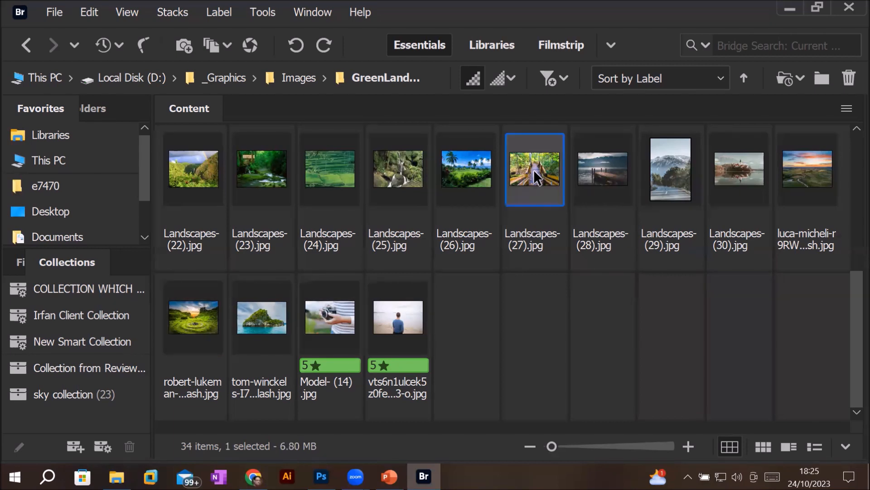
pyautogui.keyDown('shift'); pyautogui.click(408, 310); pyautogui.keyUp('shift')
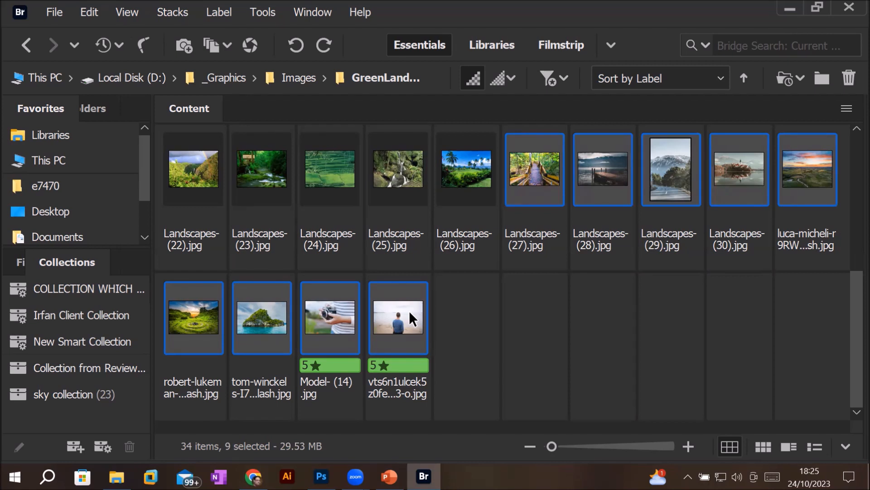
pyautogui.click(409, 311)
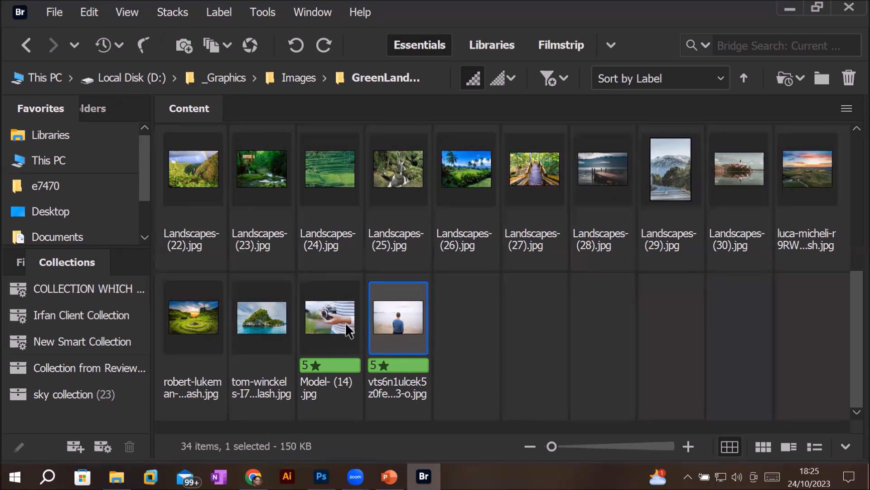
# Select Model- (14).jpg, the man-on-beach photo and Landscapes- (22), (8), (2) and (20), and open them all in Photoshop
pyautogui.click(335, 314)
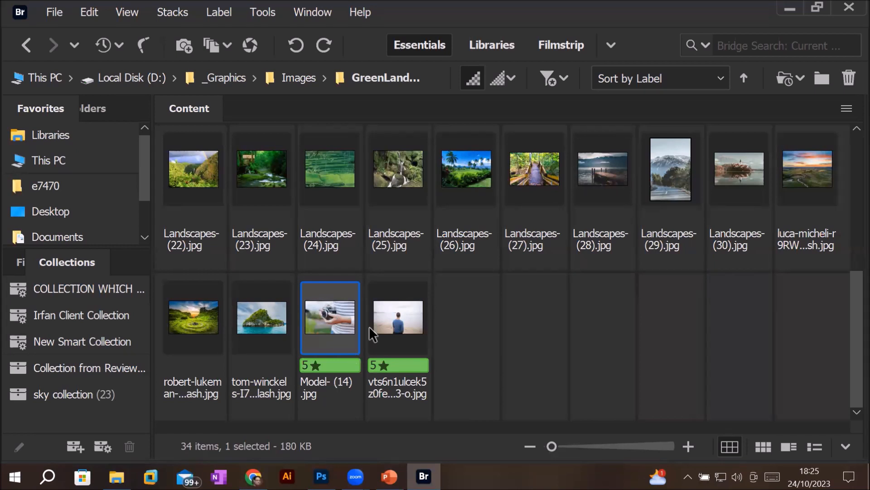
pyautogui.keyDown('ctrl'); pyautogui.click(403, 313); pyautogui.keyUp('ctrl')
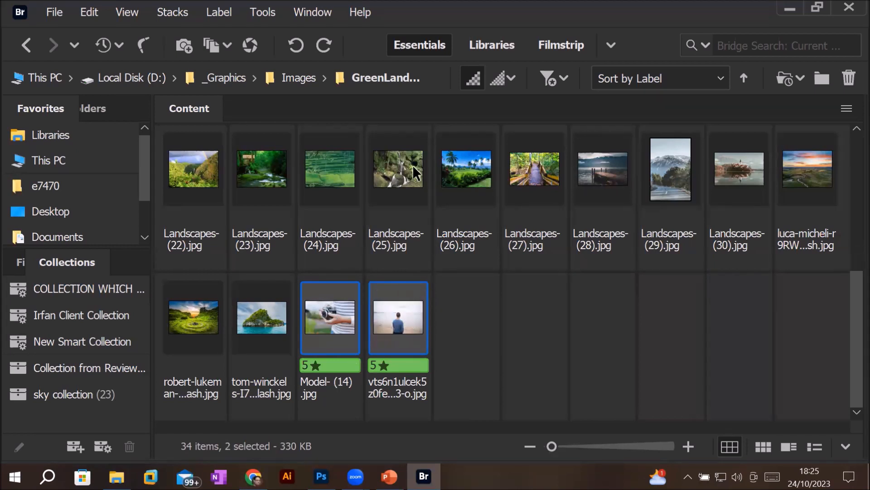
pyautogui.keyDown('ctrl'); pyautogui.click(198, 178); pyautogui.keyUp('ctrl')
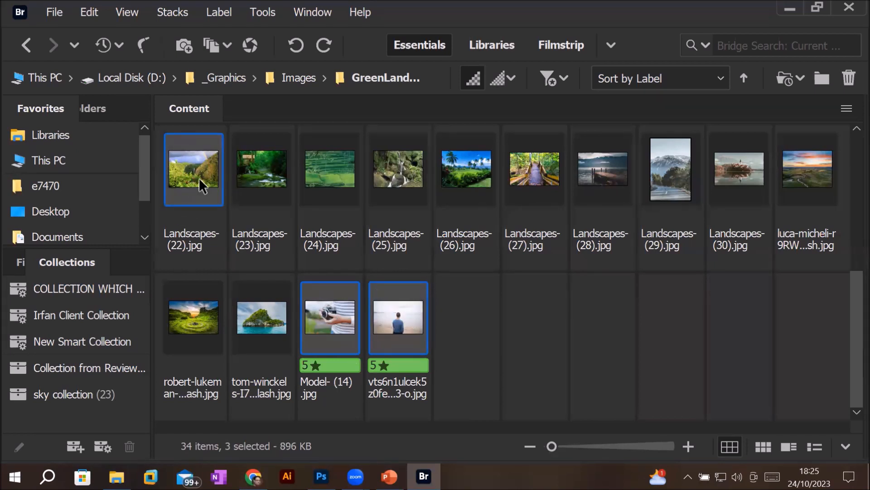
pyautogui.scroll(5, 672, 181)
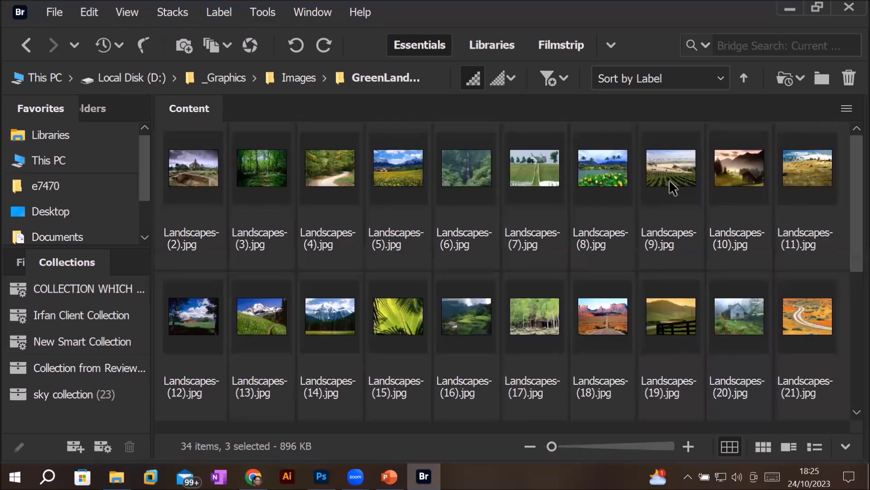
pyautogui.keyDown('ctrl'); pyautogui.click(600, 162); pyautogui.keyUp('ctrl')
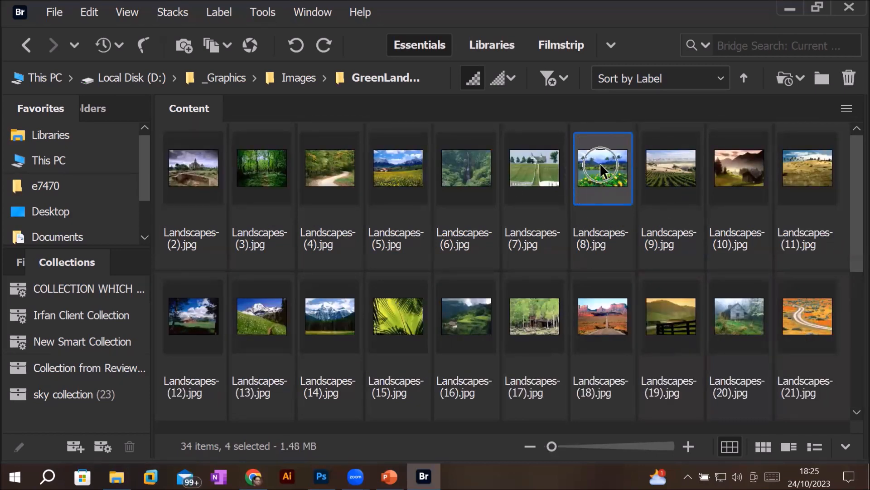
pyautogui.keyDown('ctrl'); pyautogui.click(190, 179); pyautogui.keyUp('ctrl')
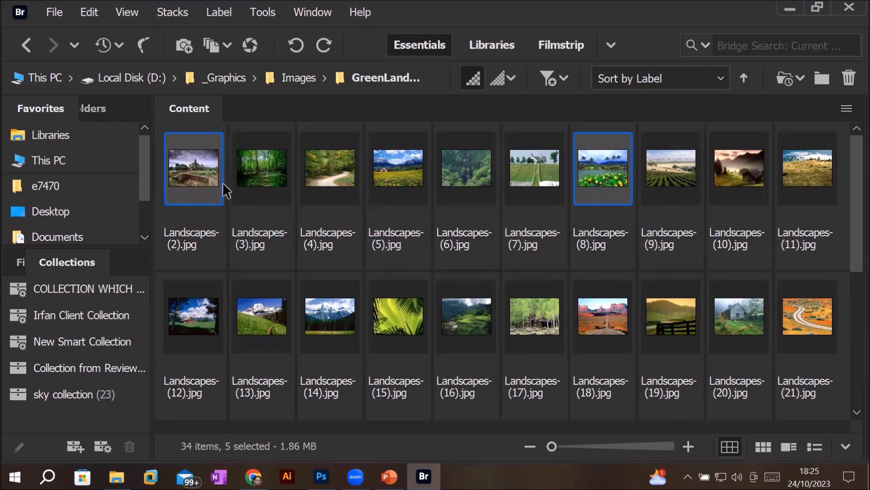
pyautogui.keyDown('ctrl'); pyautogui.click(739, 319); pyautogui.keyUp('ctrl')
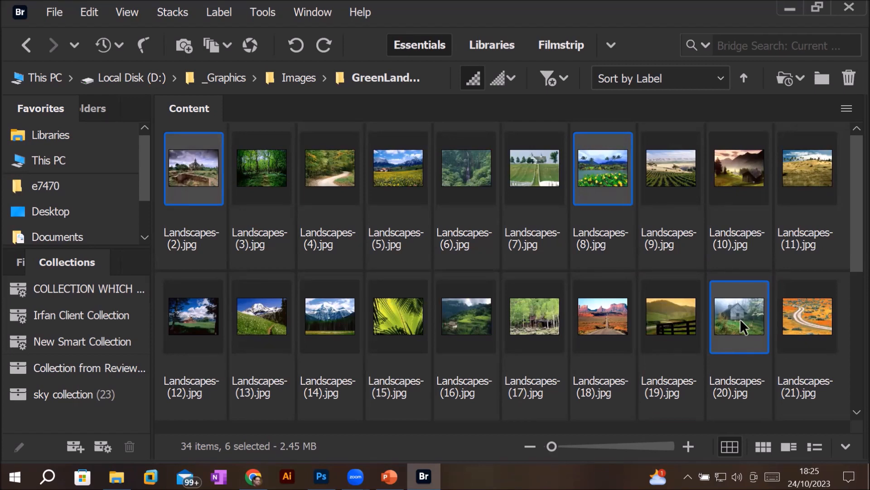
pyautogui.press('Return')
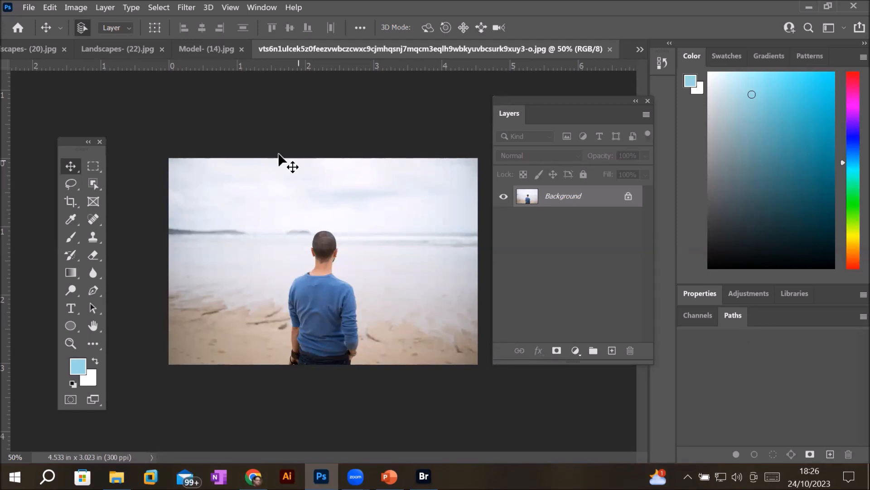
# View the open documents Landscapes- (20).jpg, Landscapes- (22).jpg, Model- (14).jpg and the man-on-beach photo in turn
pyautogui.click(23, 51)
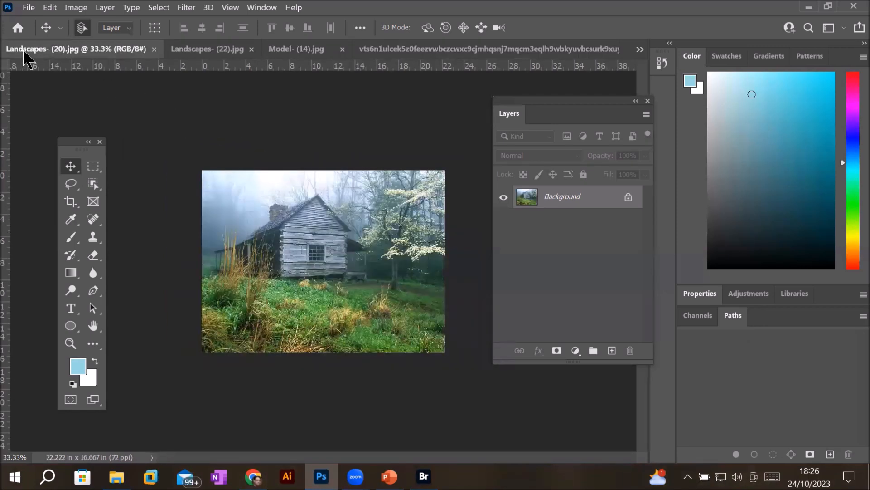
pyautogui.click(188, 51)
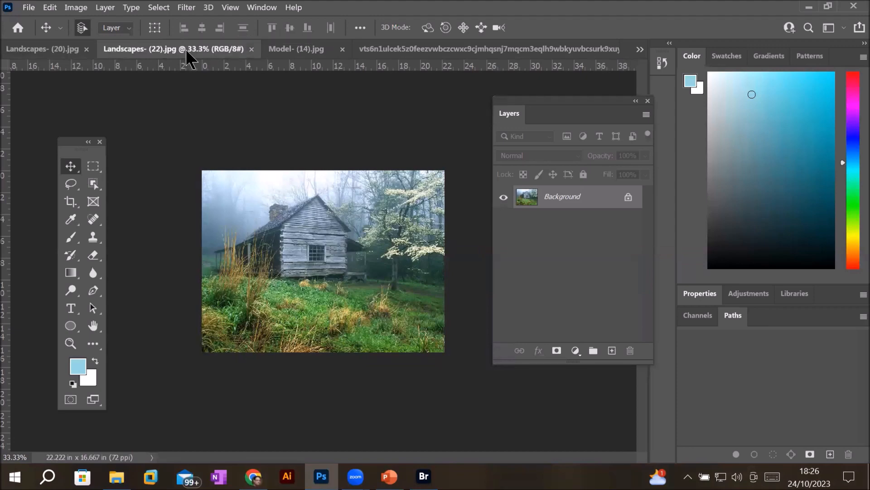
pyautogui.click(301, 52)
pyautogui.click(385, 51)
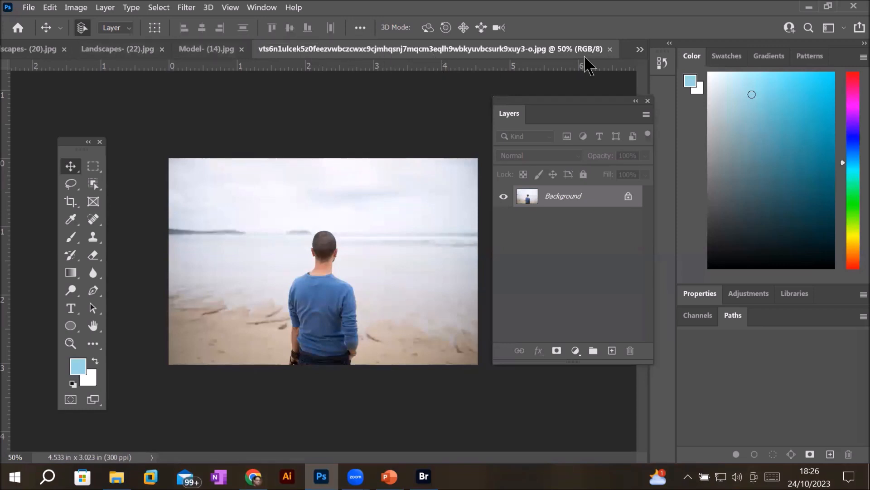
# Switch to Landscapes- (2).jpg from the list of open documents, and view Landscapes- (8), (20), (22) and the man-on-beach photo in turn
pyautogui.click(640, 49)
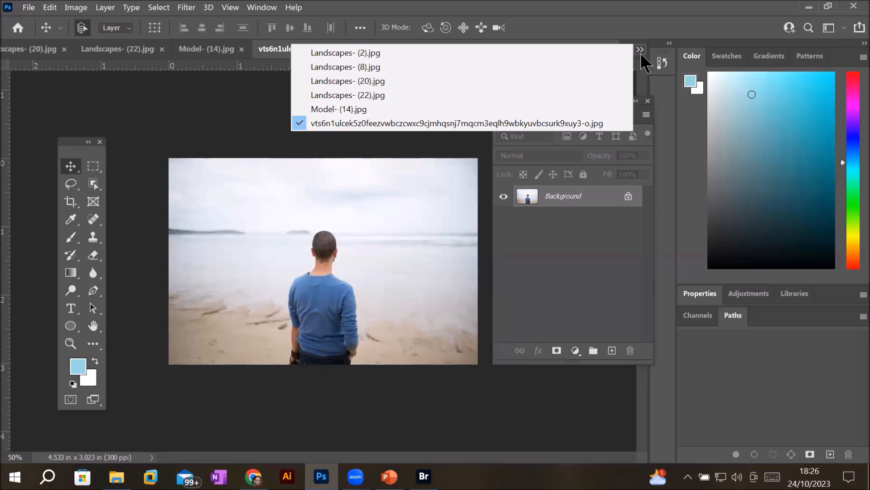
pyautogui.click(337, 53)
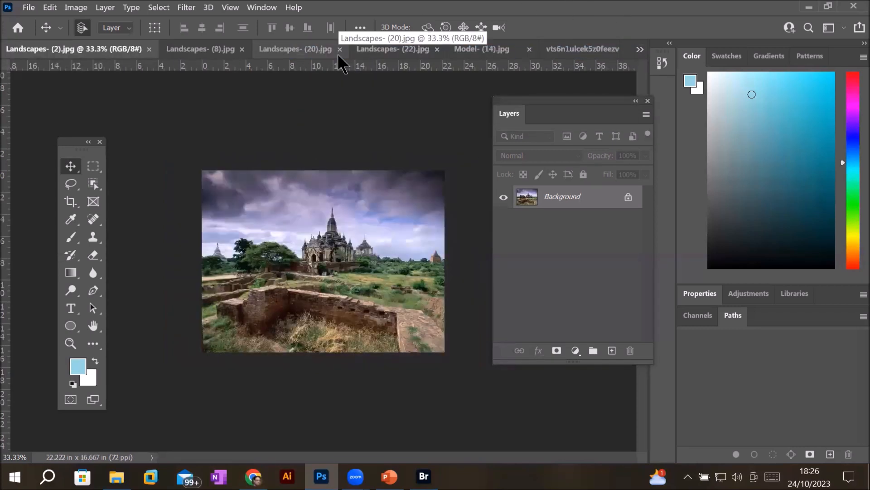
pyautogui.click(192, 50)
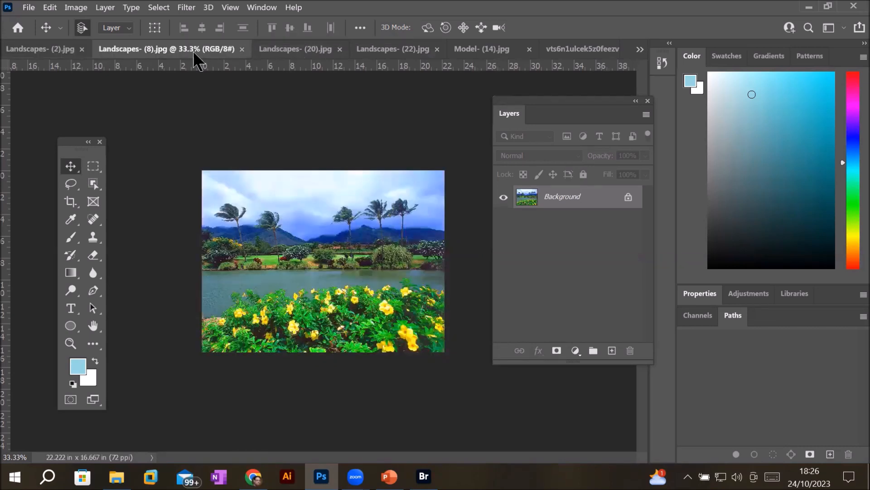
pyautogui.click(288, 50)
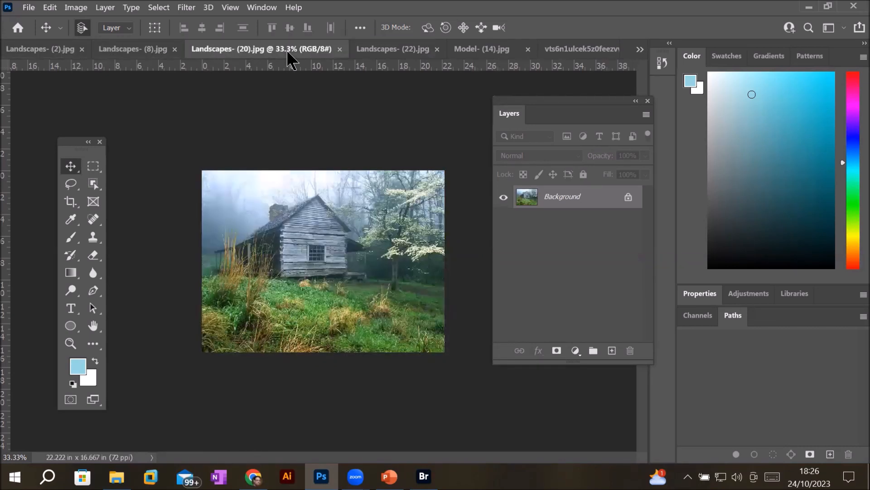
pyautogui.click(390, 50)
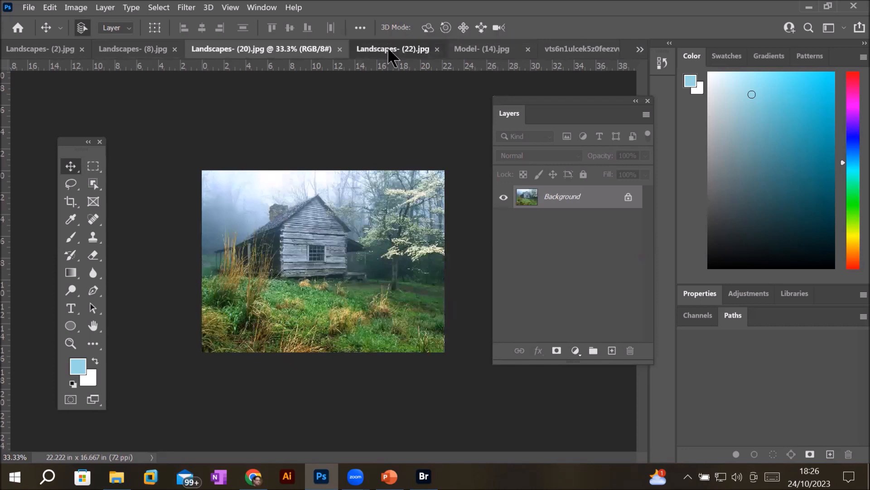
pyautogui.click(491, 48)
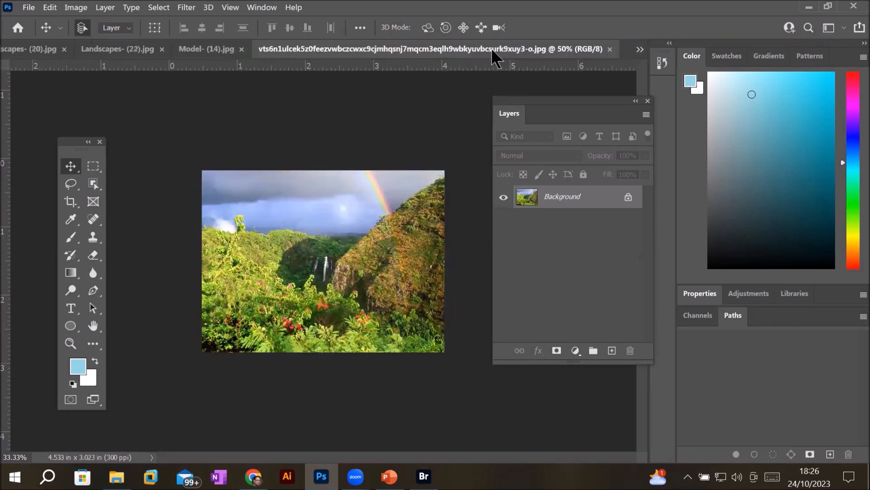
# Review the list of open documents and examine the window Arrange commands without applying any
pyautogui.click(640, 49)
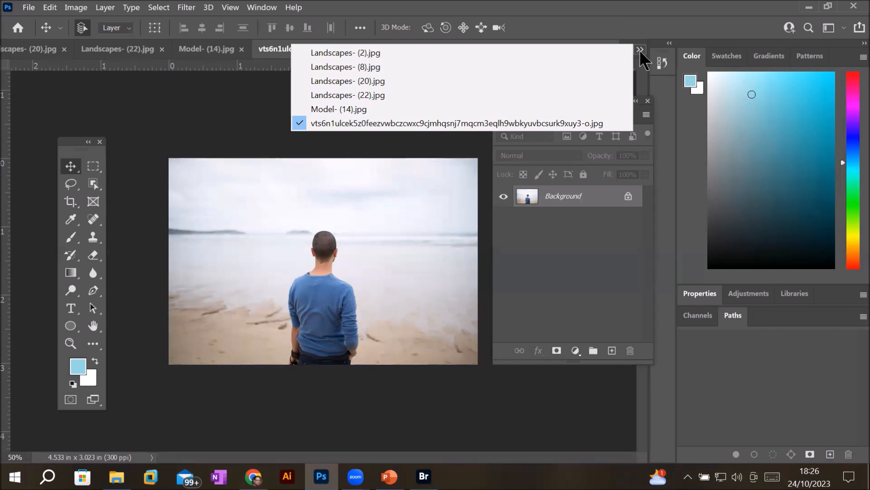
pyautogui.click(255, 9)
pyautogui.click(258, 8)
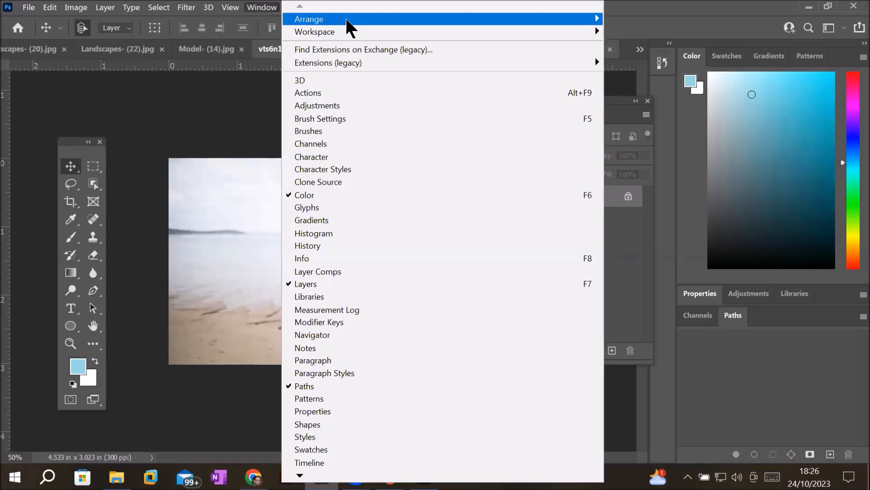
pyautogui.moveTo(347, 18)
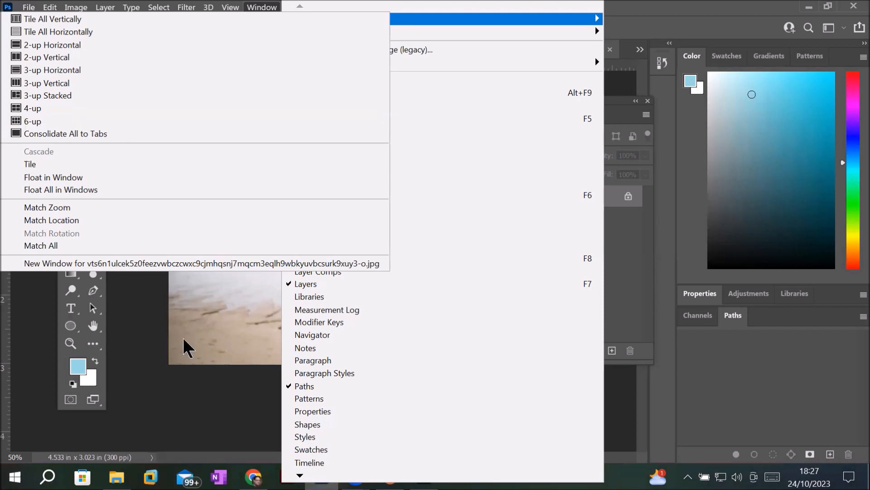
pyautogui.click(204, 324)
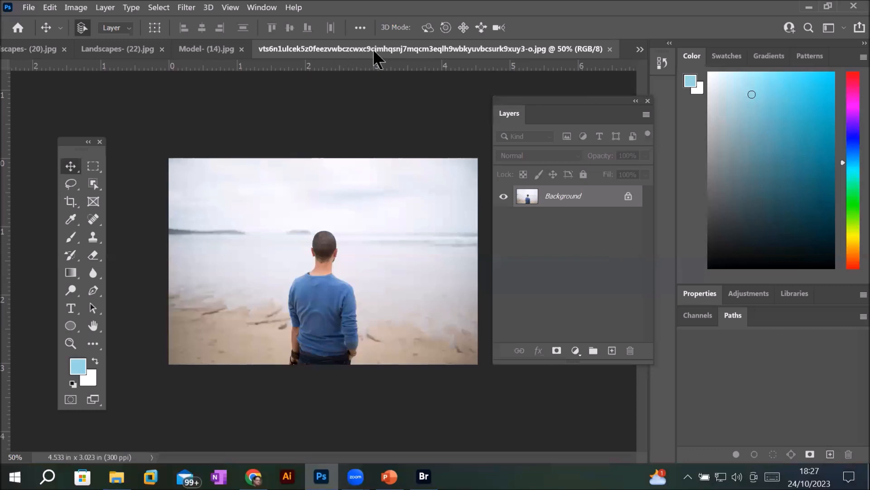
# Reorder the document tabs so that Model- (14).jpg and the man-on-beach photo come directly after Landscapes- (20).jpg
pyautogui.moveTo(377, 58); pyautogui.dragTo(96, 49)
pyautogui.moveTo(305, 50); pyautogui.dragTo(145, 47)
pyautogui.moveTo(267, 49); pyautogui.dragTo(100, 50)
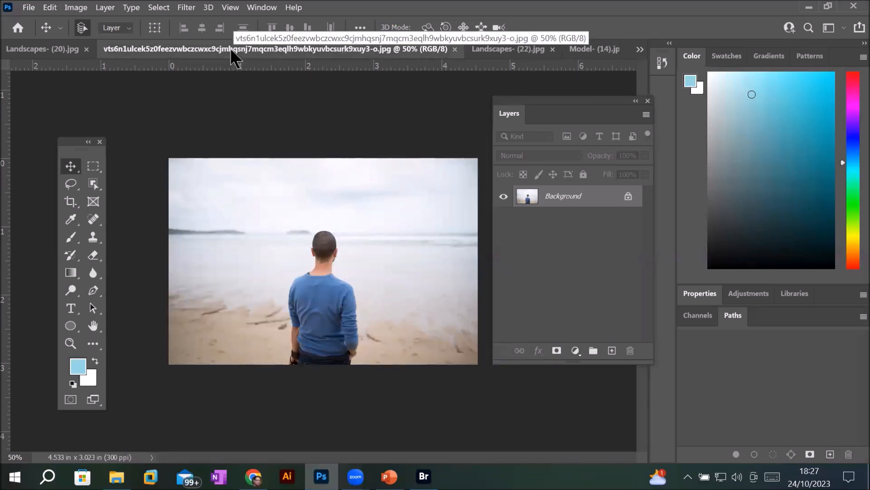
pyautogui.click(590, 49)
pyautogui.moveTo(566, 44); pyautogui.dragTo(169, 58)
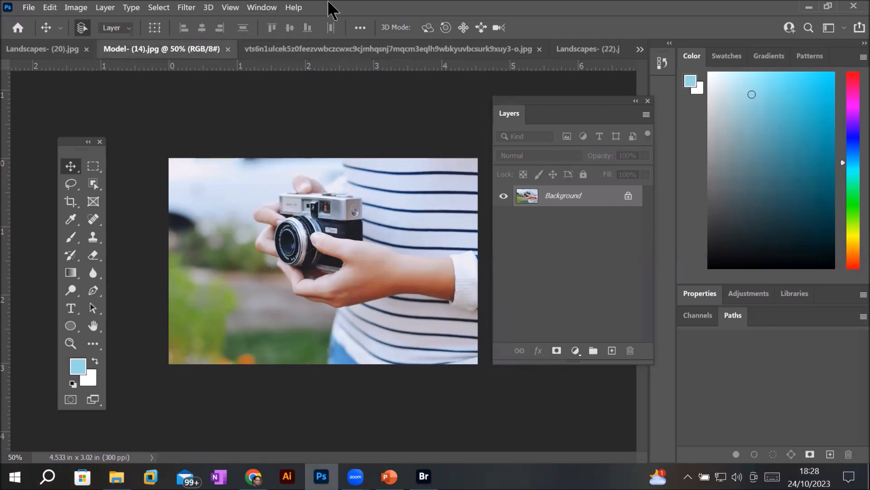
# Arrange the open documents in the 6-up layout
pyautogui.click(256, 5)
pyautogui.moveTo(401, 20)
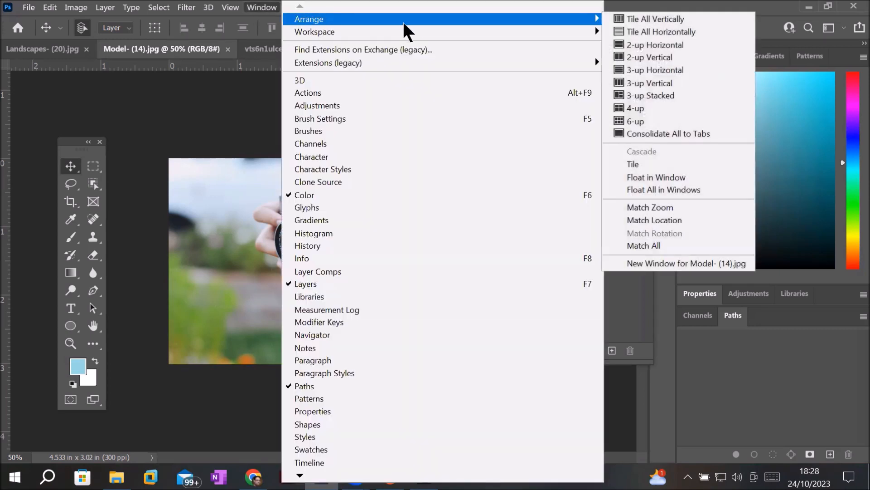
pyautogui.click(648, 122)
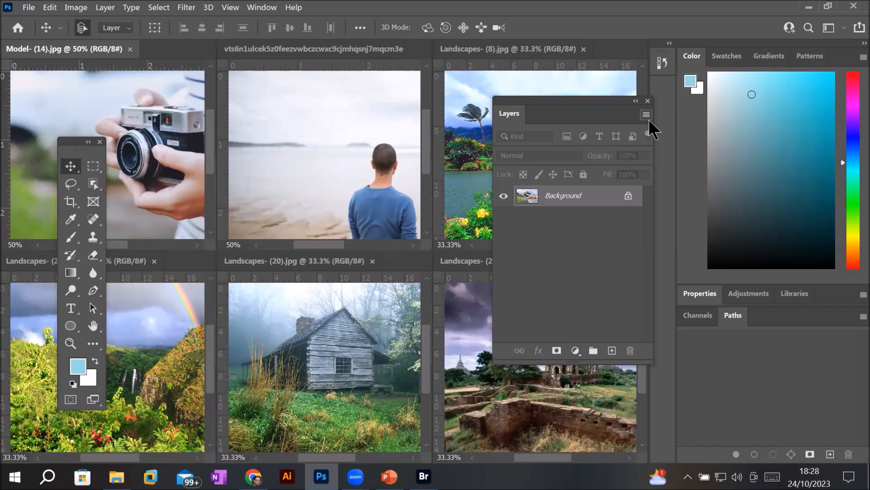
# Change the document arrangement to the 4-up layout
pyautogui.click(255, 9)
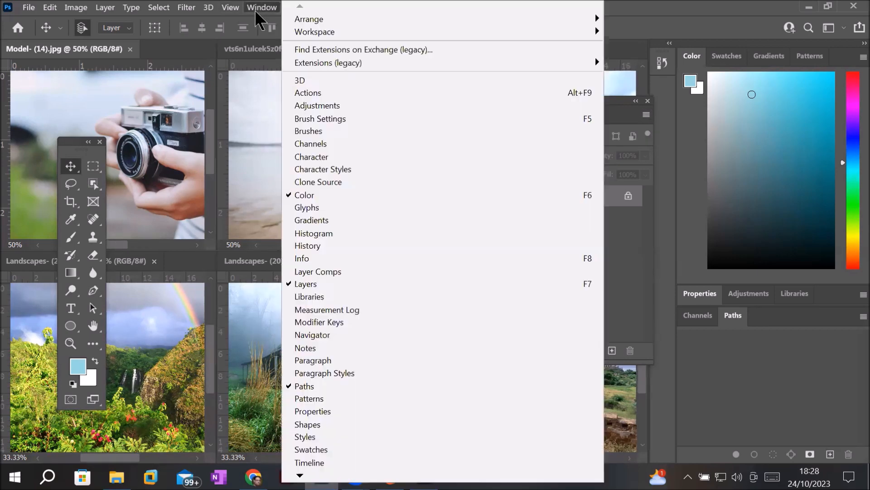
pyautogui.moveTo(394, 22)
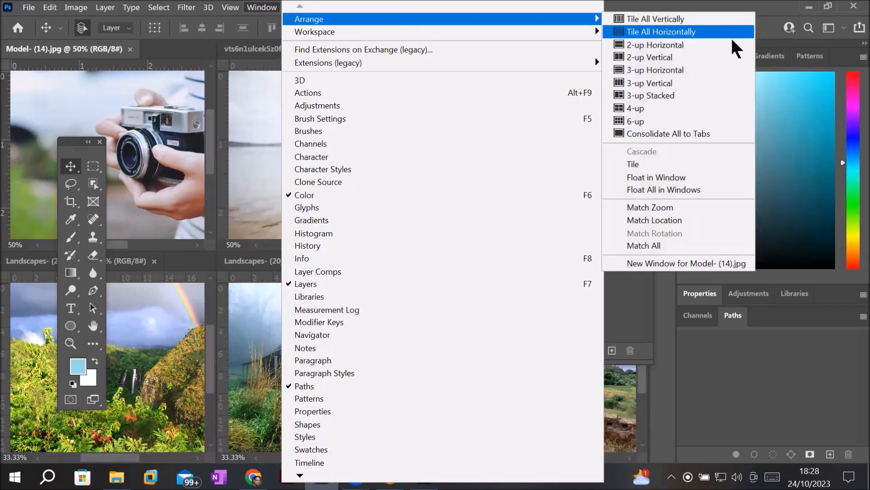
pyautogui.click(686, 107)
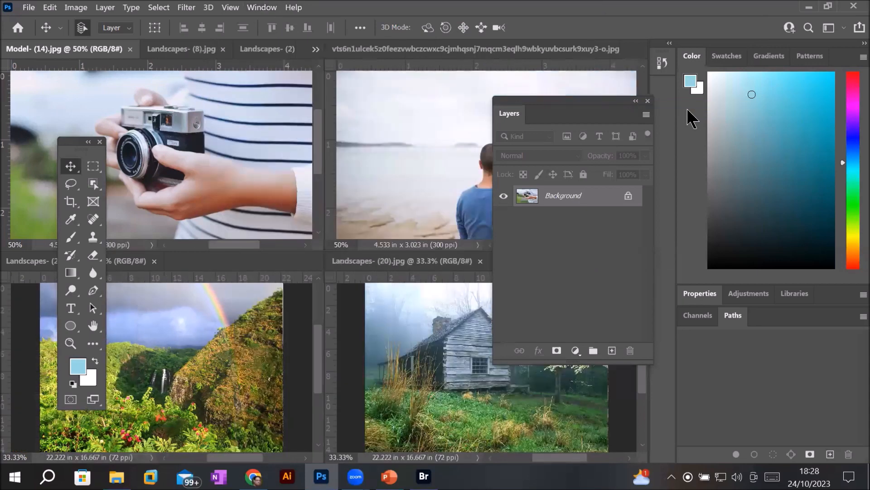
# Arrange the document windows side by side in the 2-up Vertical layout
pyautogui.click(269, 7)
pyautogui.moveTo(378, 19)
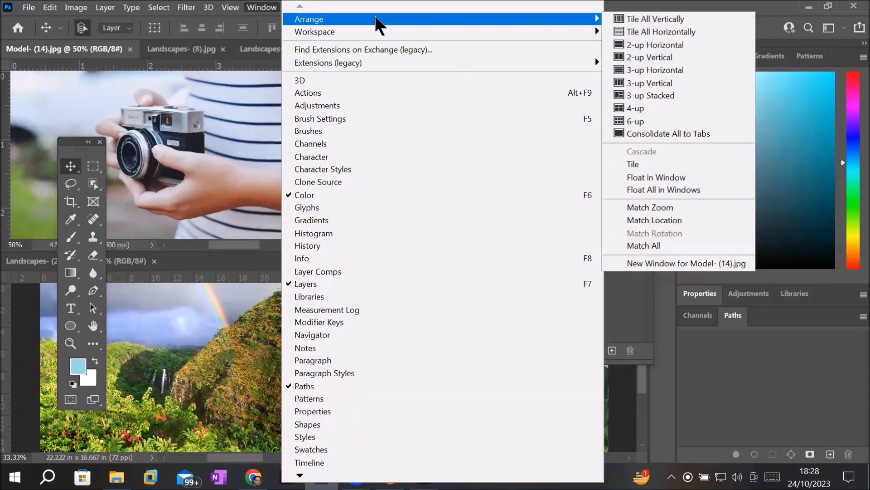
pyautogui.click(703, 58)
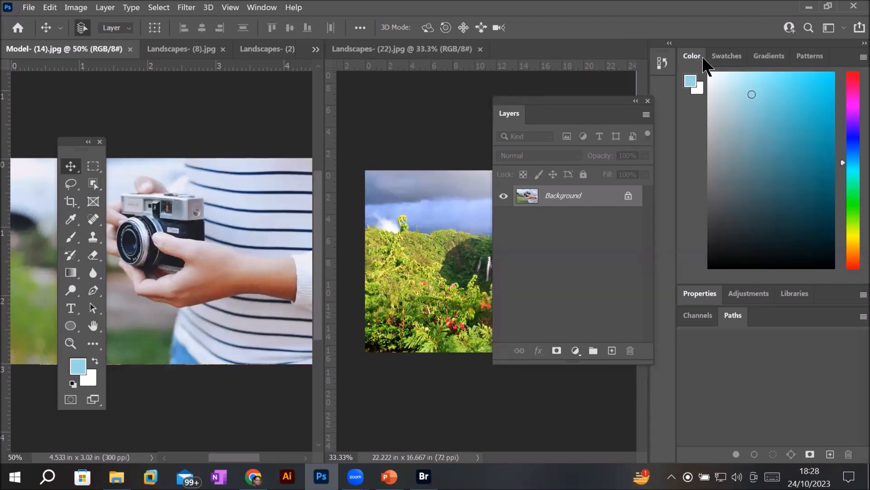
# Tile all open documents vertically and dock the floating Layers panel in the group with Channels and Paths
pyautogui.click(255, 9)
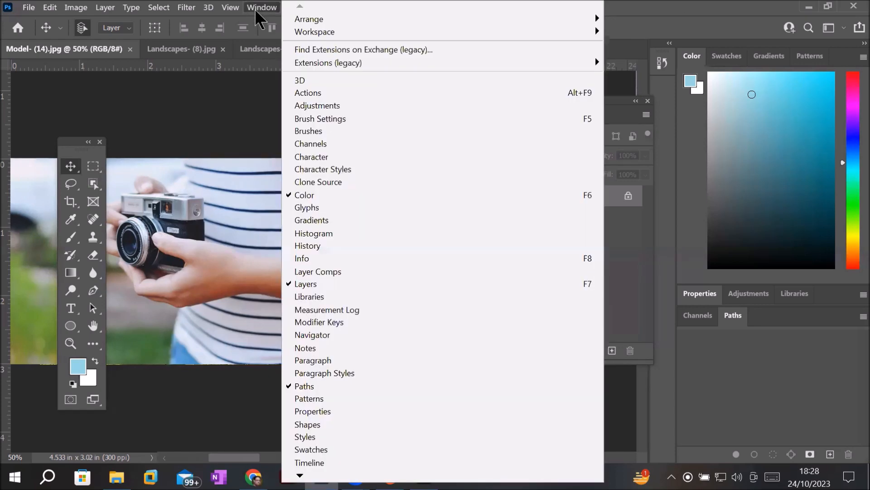
pyautogui.moveTo(349, 30)
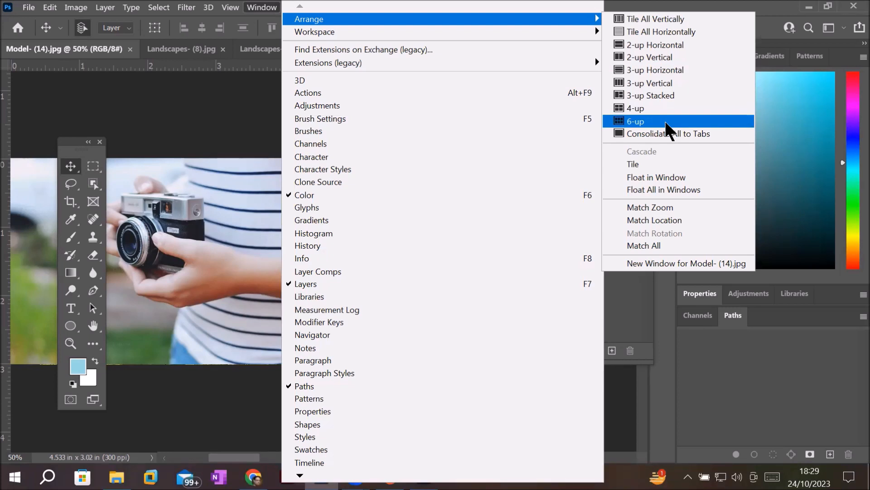
pyautogui.click(695, 19)
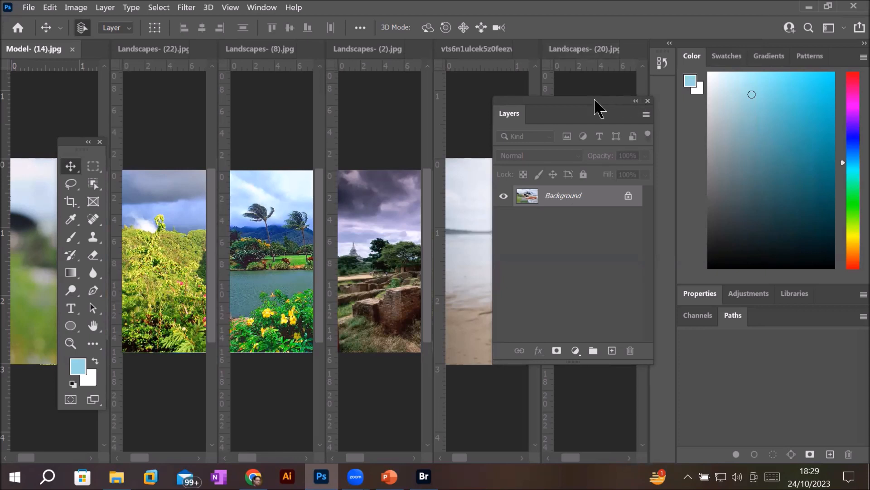
pyautogui.moveTo(597, 112); pyautogui.dragTo(788, 318)
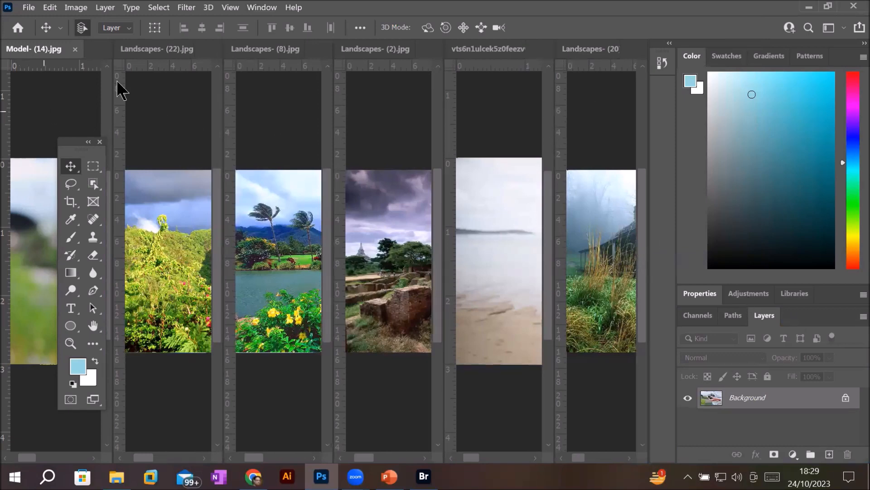
# Tile all open documents horizontally
pyautogui.click(256, 8)
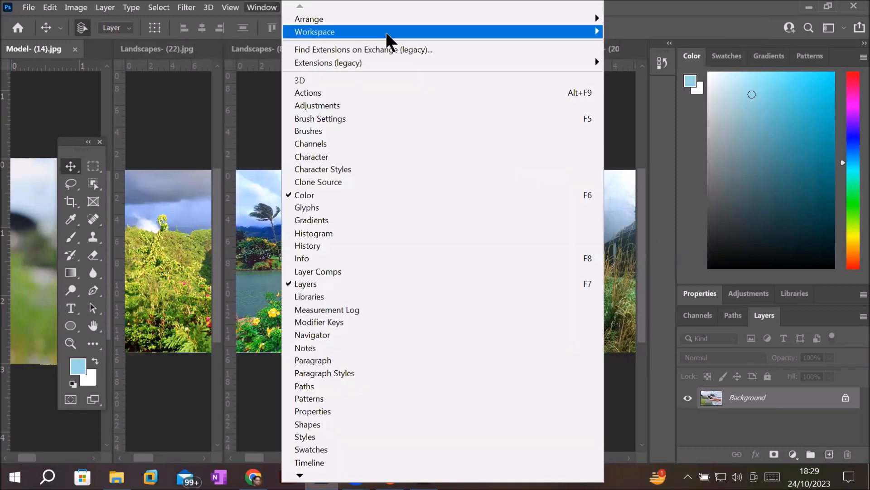
pyautogui.moveTo(456, 21)
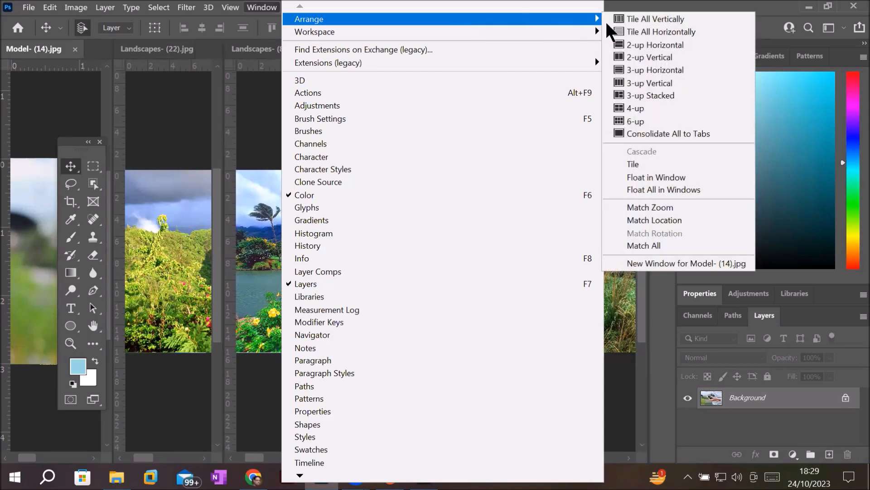
pyautogui.click(666, 32)
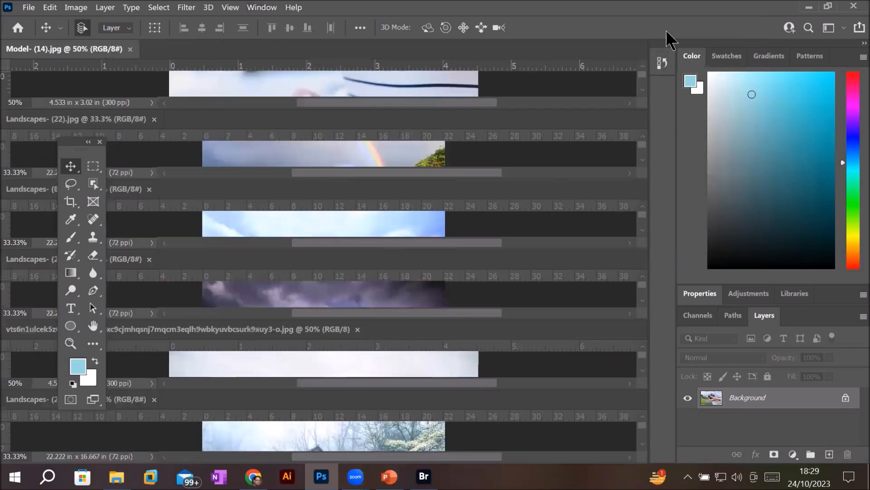
# Switch the document arrangement from horizontal tiles to the 4-up layout
pyautogui.click(265, 9)
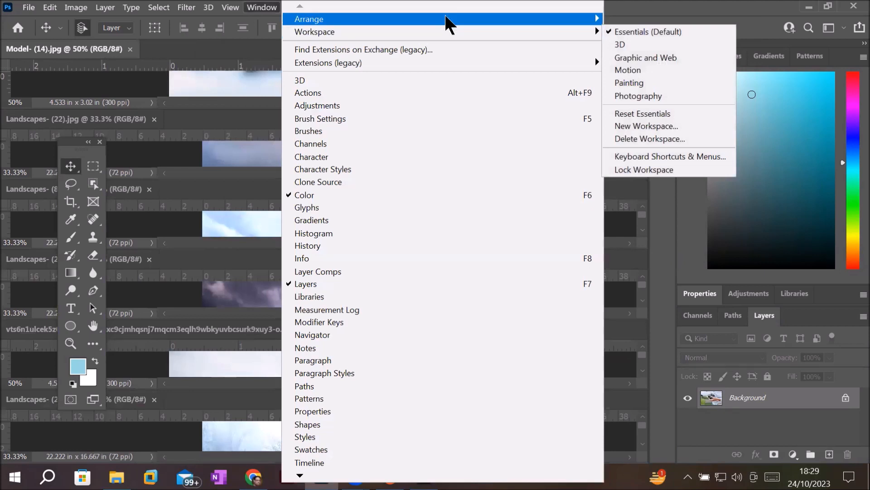
pyautogui.moveTo(447, 19)
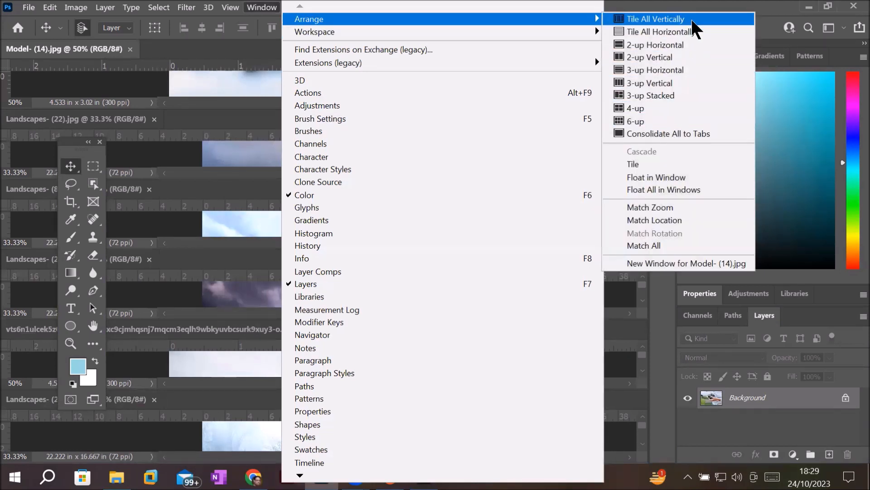
pyautogui.click(682, 111)
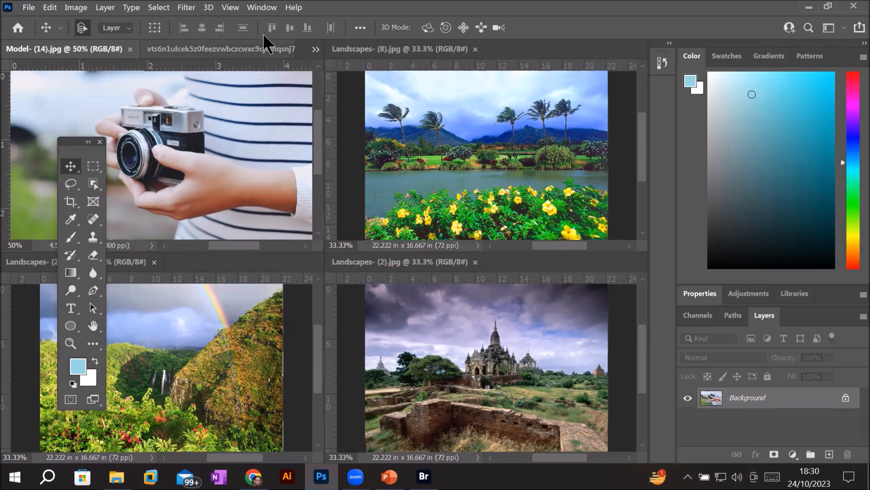
# Consolidate all open documents into tabs in one window
pyautogui.click(259, 8)
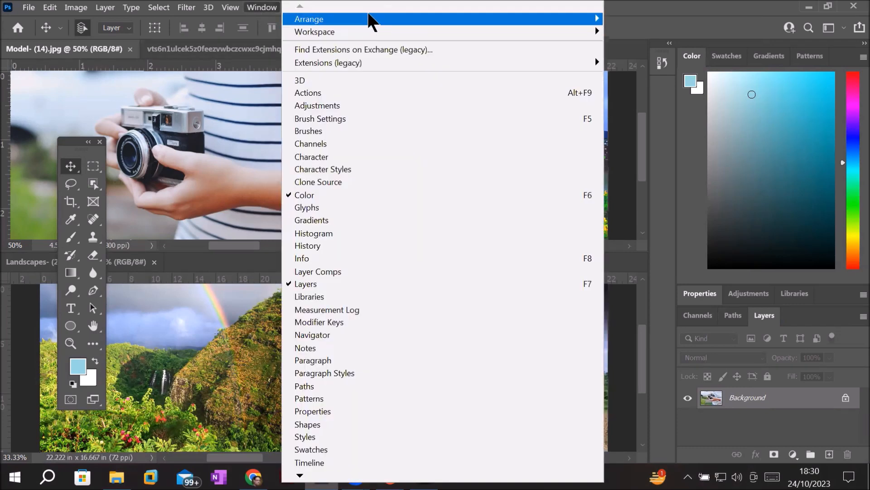
pyautogui.moveTo(369, 19)
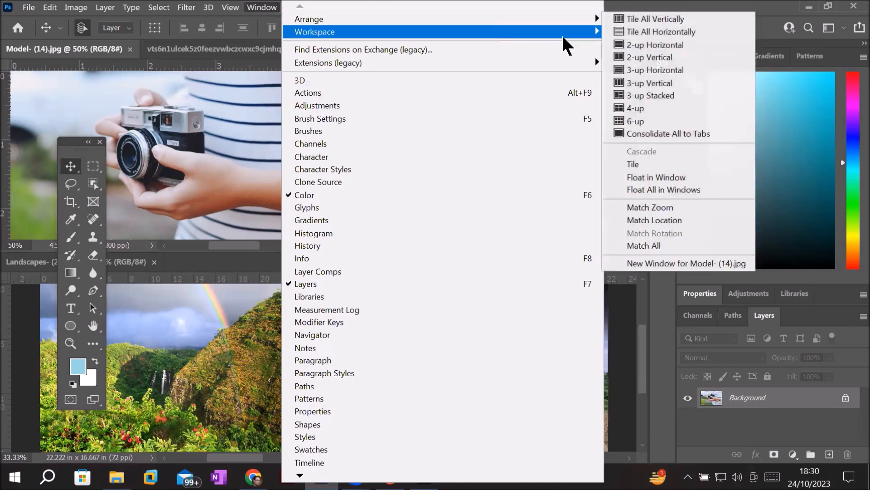
pyautogui.click(720, 136)
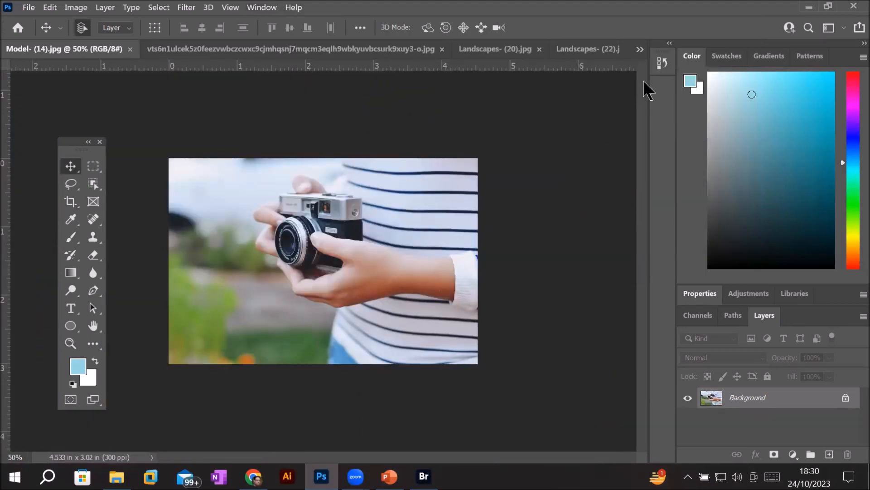
# View Landscapes- (22).jpg and the man-on-beach photo in turn, and list all open documents
pyautogui.click(465, 47)
pyautogui.click(591, 47)
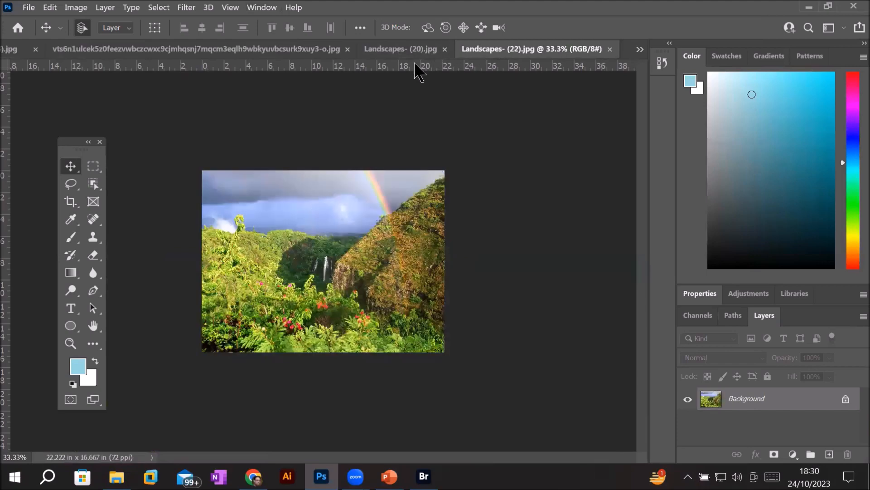
pyautogui.click(406, 50)
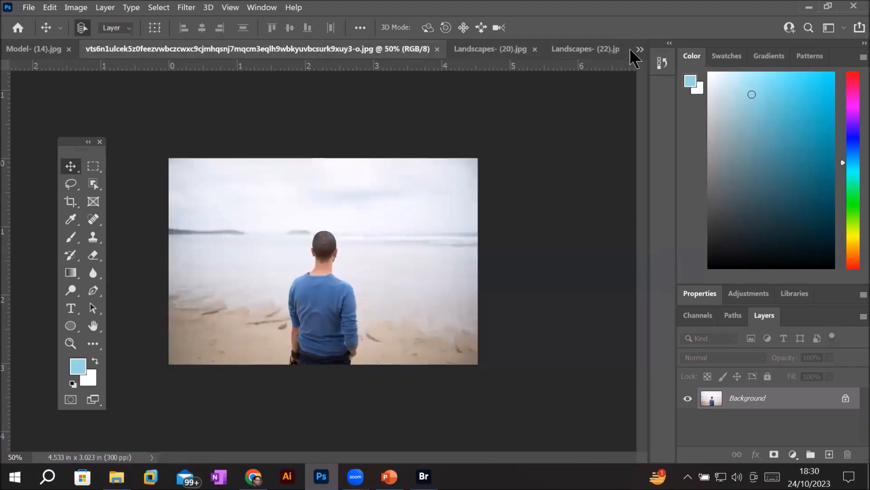
pyautogui.click(640, 49)
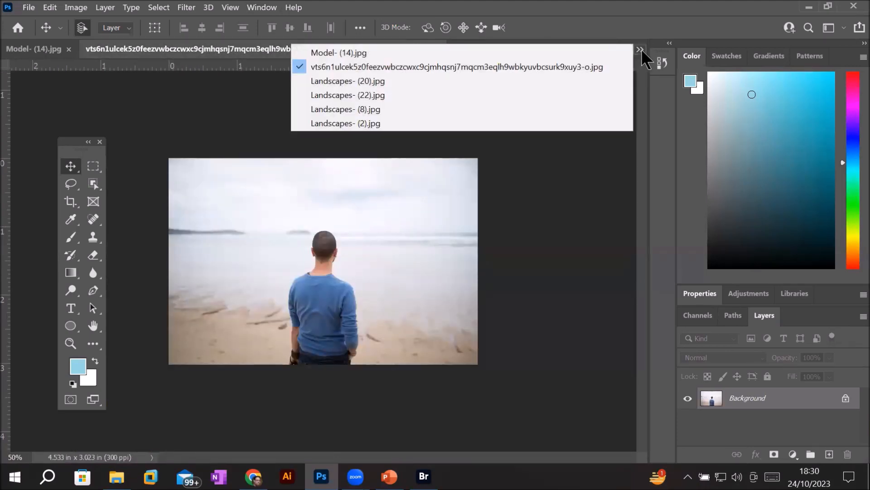
# Arrange the tabbed documents in the 4-up layout with the man-on-beach photo active
pyautogui.click(261, 7)
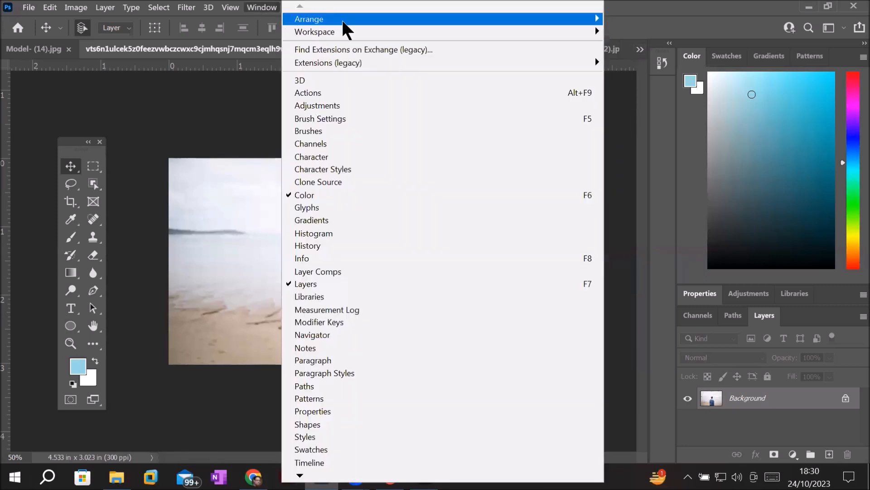
pyautogui.moveTo(341, 18)
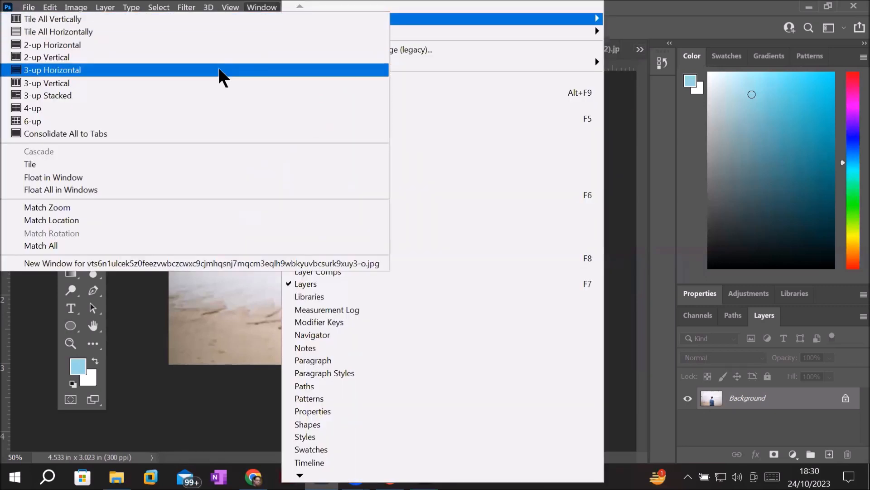
pyautogui.click(200, 109)
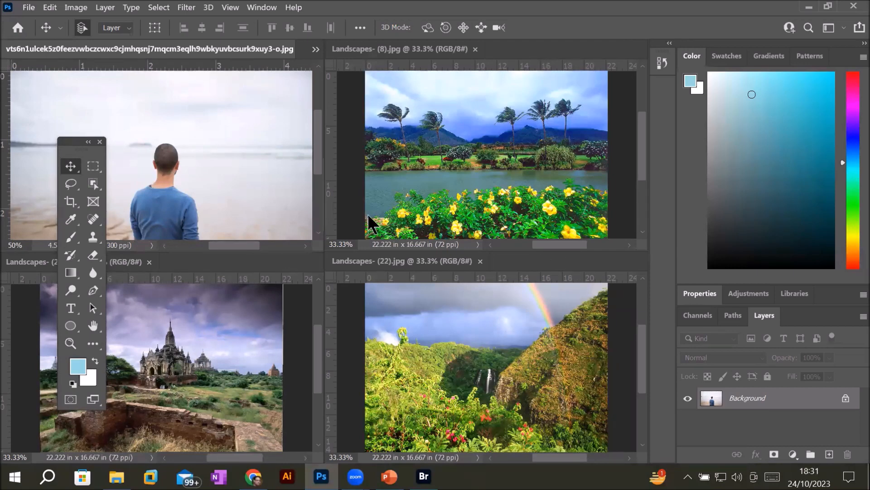
# Check the zoom levels of Landscapes- (8).jpg, the man-on-beach photo and Landscapes- (2).jpg, making each window active
pyautogui.click(345, 243)
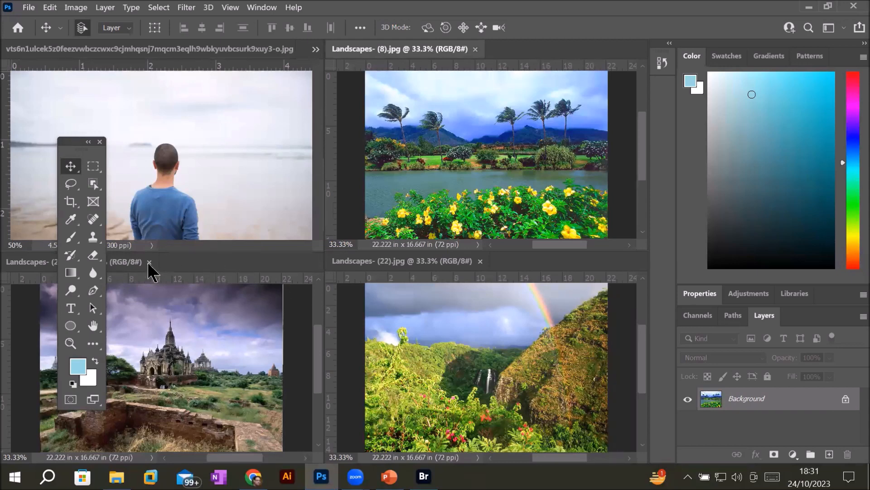
pyautogui.click(16, 244)
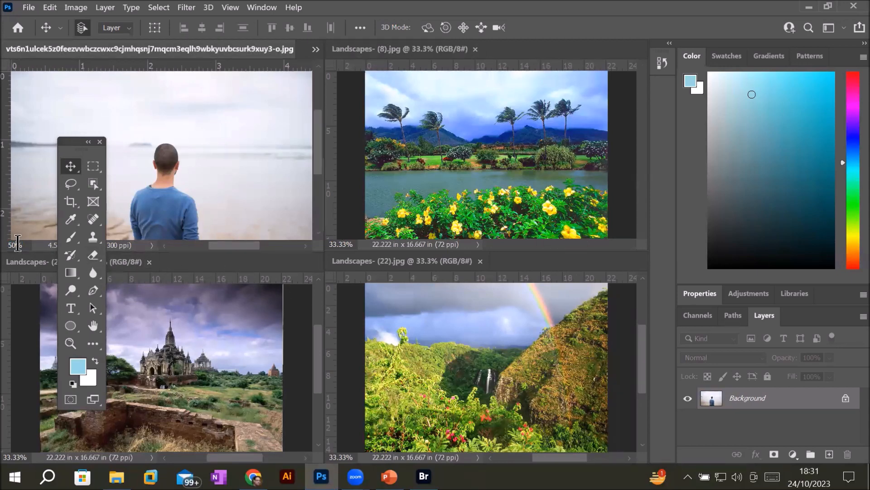
pyautogui.click(14, 457)
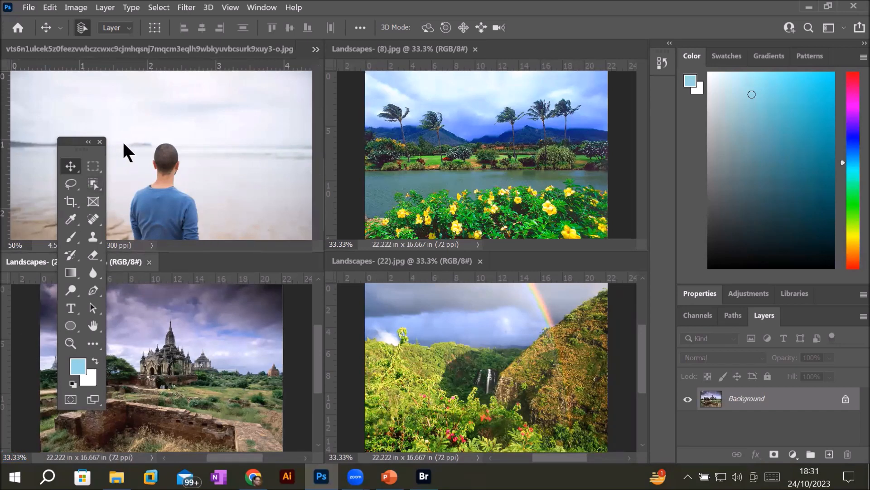
# Display the man-on-beach photo at 100% zoom
pyautogui.click(169, 155)
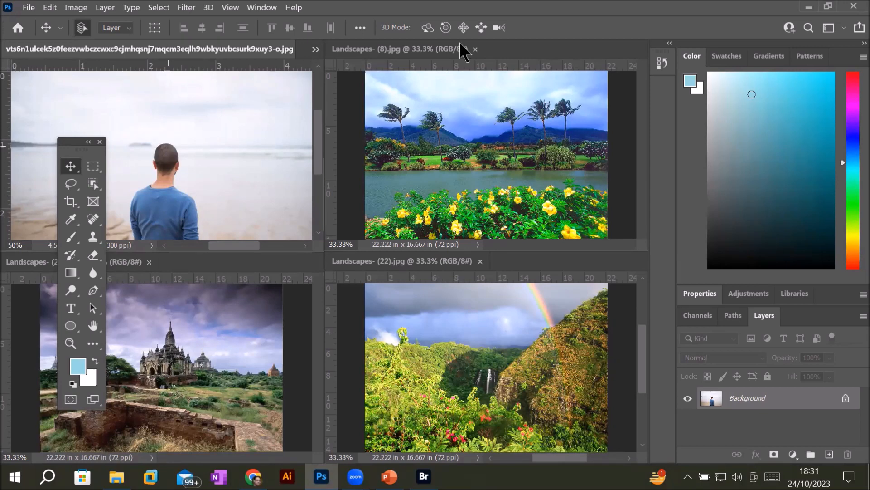
pyautogui.click(231, 9)
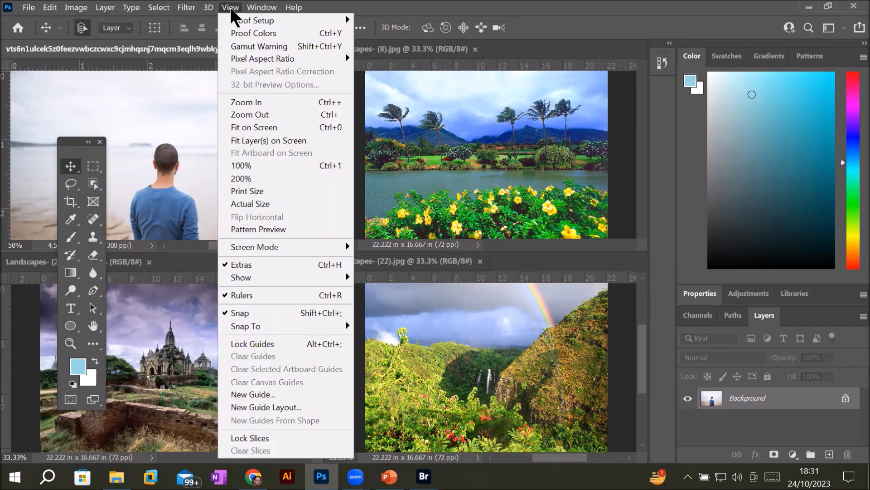
pyautogui.click(275, 165)
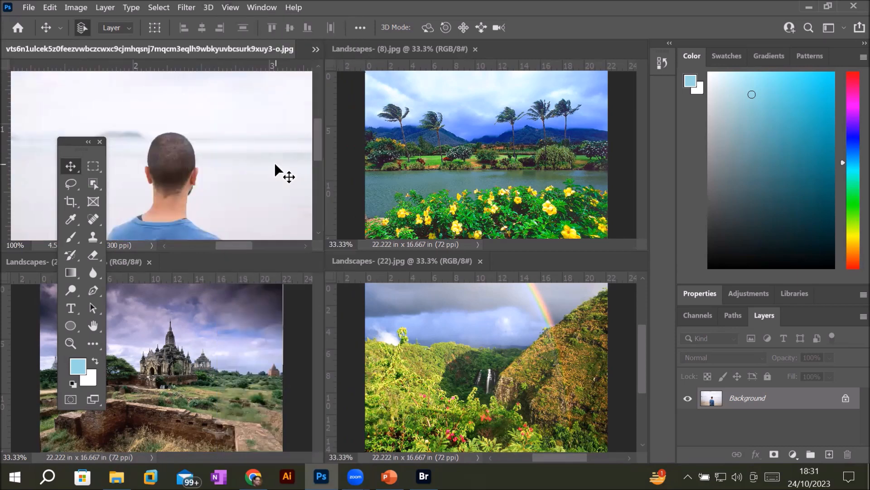
# Move the floating toolbox off the zoom read-outs and make the tiled document windows active in turn, ending with Landscapes- (22).jpg
pyautogui.moveTo(75, 141); pyautogui.dragTo(196, 138)
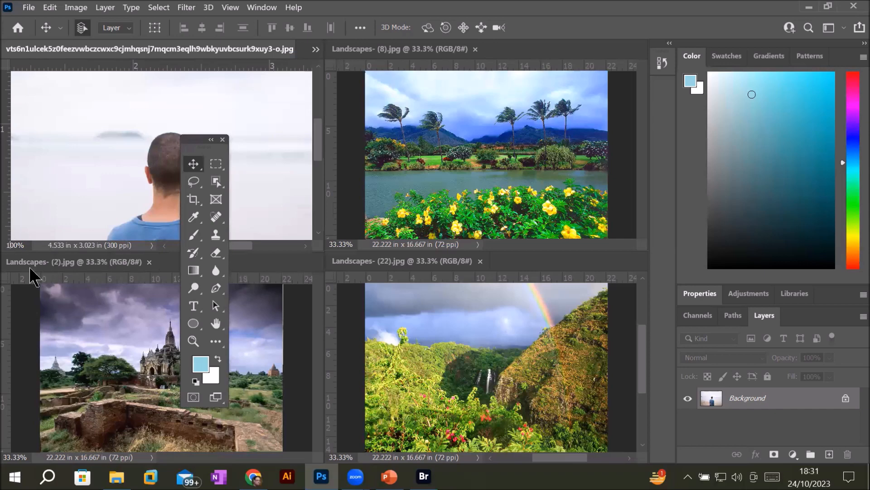
pyautogui.click(15, 245)
pyautogui.click(33, 162)
pyautogui.click(488, 161)
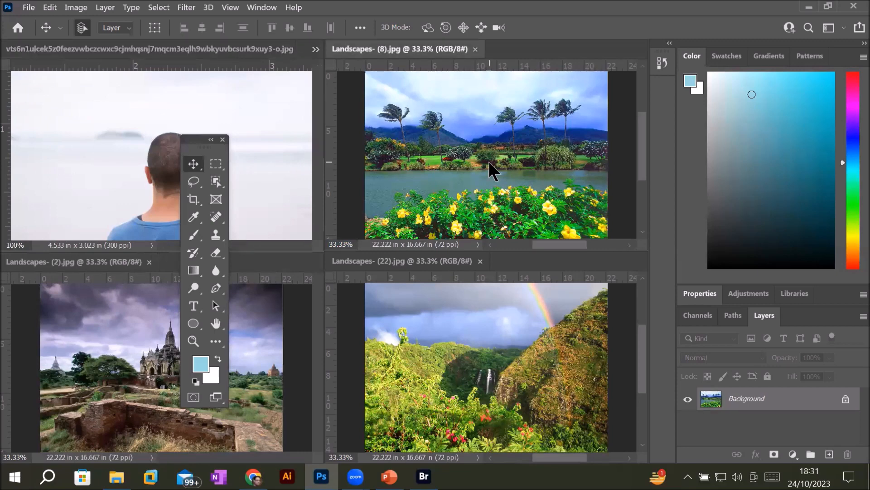
pyautogui.click(105, 340)
pyautogui.click(437, 346)
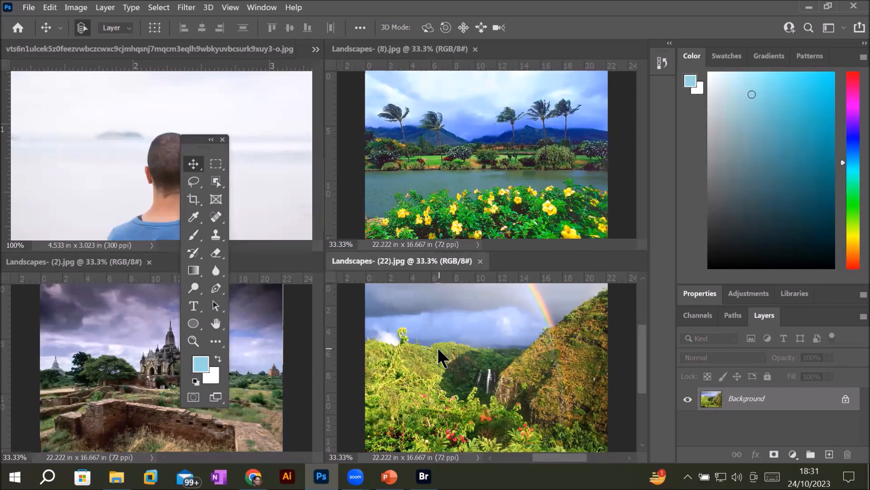
# Enlarge the man-on-beach photo to 200% with the Zoom tool and bring the man's head and neck into view
pyautogui.click(243, 131)
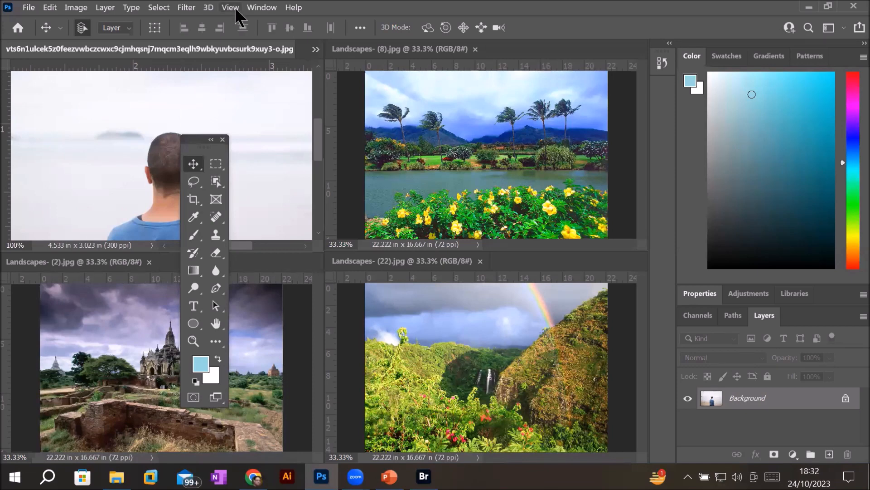
pyautogui.click(194, 340)
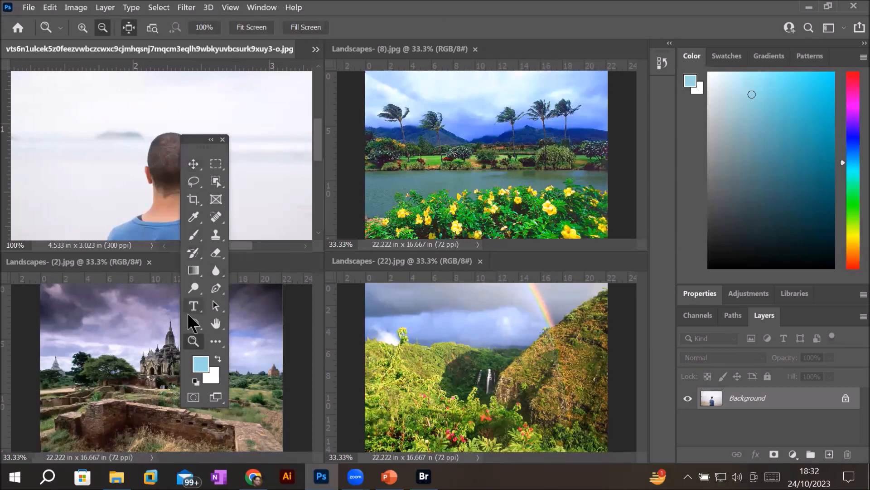
pyautogui.click(85, 27)
pyautogui.click(251, 114)
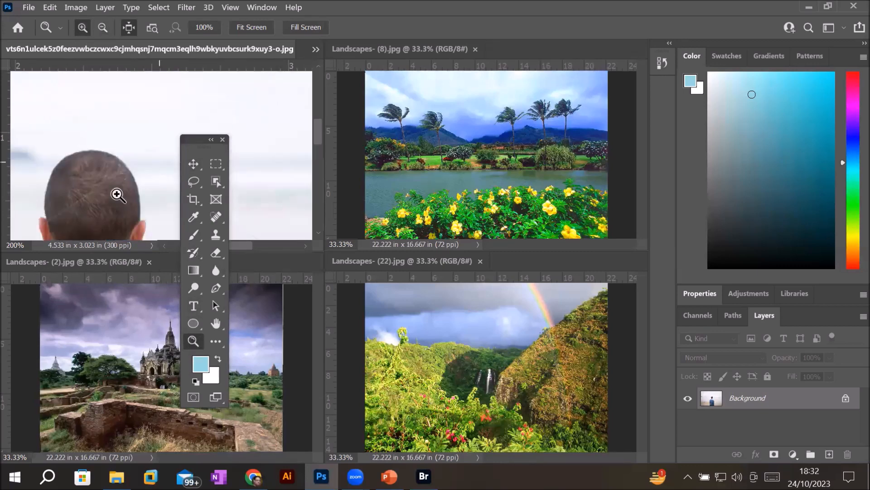
pyautogui.scroll(3, 65, 195)
pyautogui.scroll(-2, 65, 196)
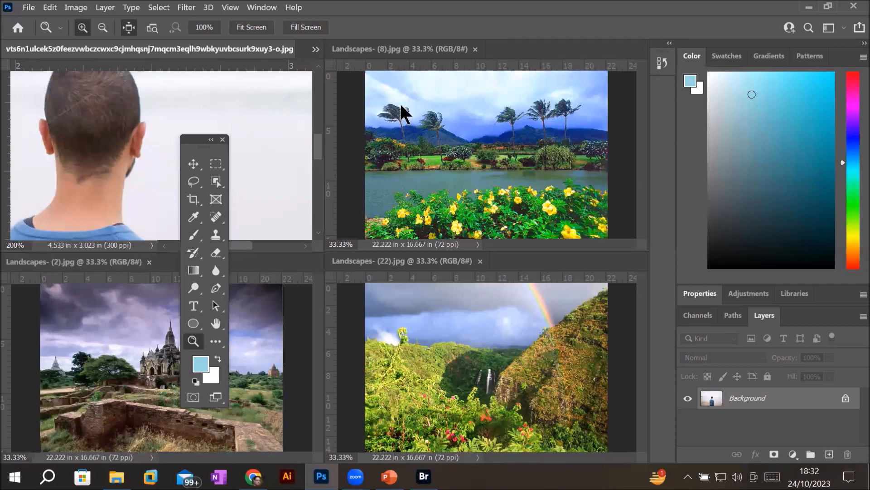
# Show the available view and zoom commands for the man-on-beach photo
pyautogui.click(261, 8)
pyautogui.press('Left')
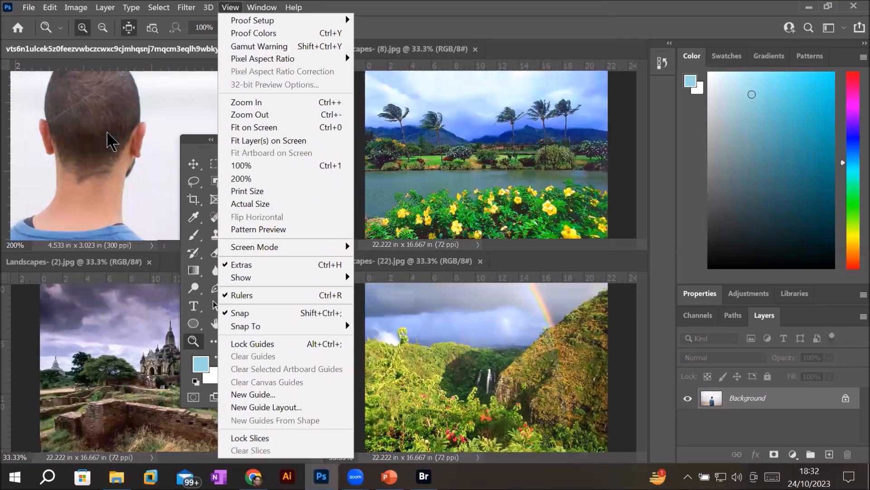
# Match the zoom of all tiled image windows to the beach photo's 200% magnification
pyautogui.press('Escape')
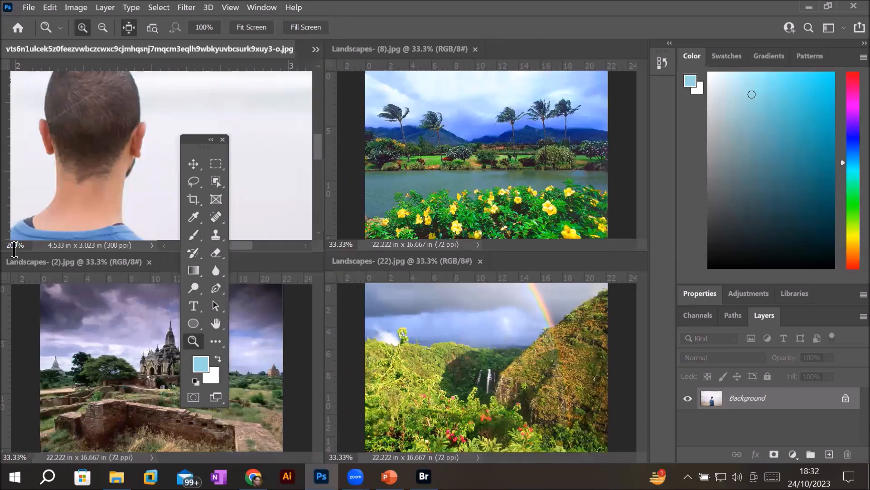
pyautogui.click(266, 8)
pyautogui.moveTo(369, 19)
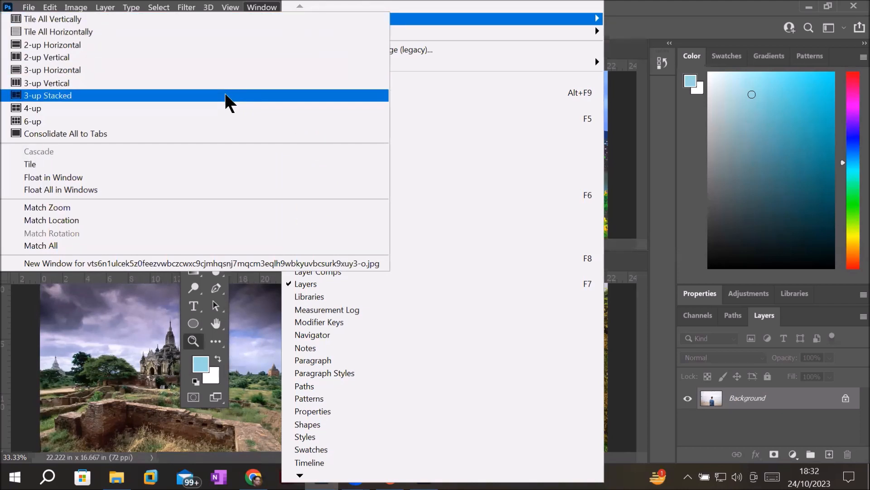
pyautogui.click(221, 207)
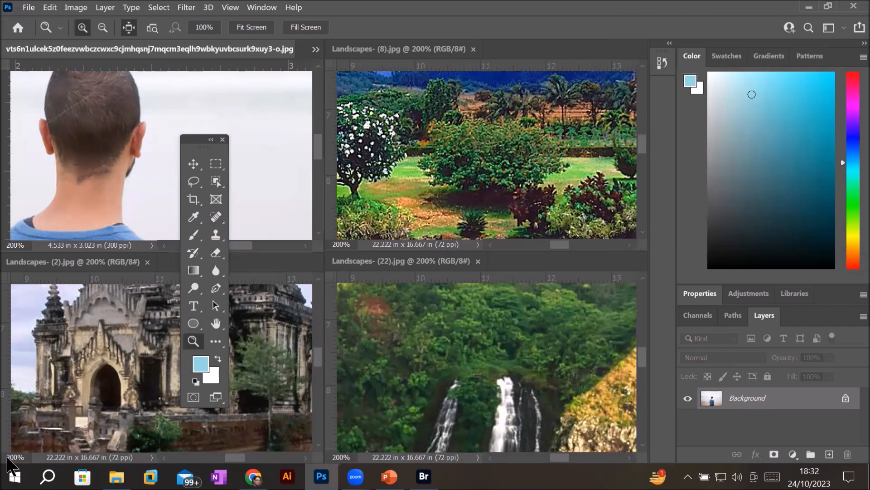
# Zoom the beach photo out to 54.82% and match the zoom of all other image windows to it
pyautogui.scroll(-3, 113, 140)
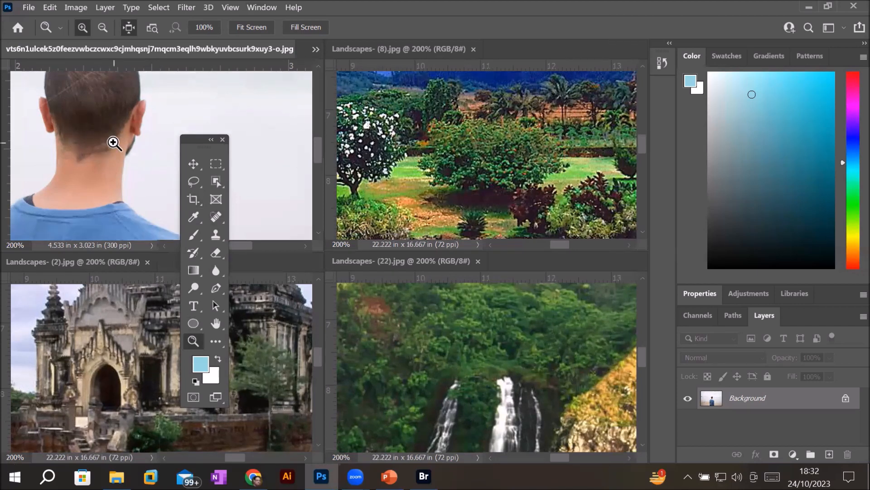
pyautogui.scroll(1, 113, 142)
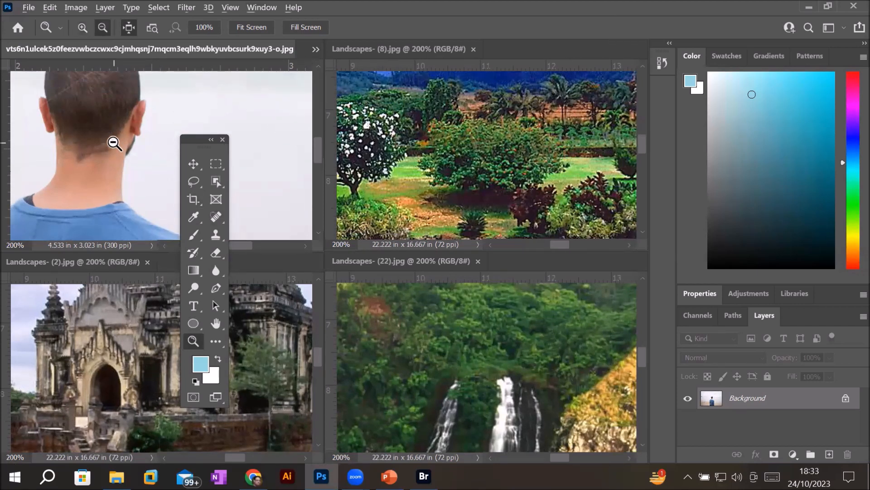
pyautogui.keyDown('alt'); pyautogui.click(114, 143); pyautogui.keyUp('alt')
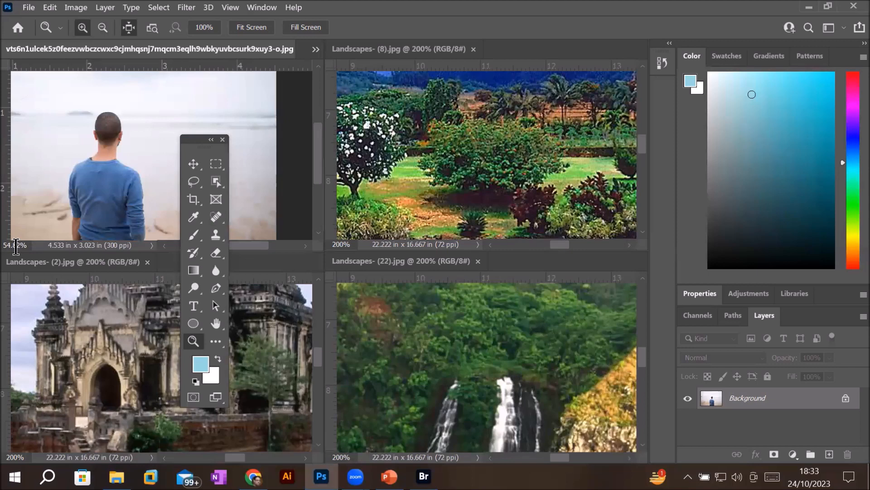
pyautogui.click(257, 6)
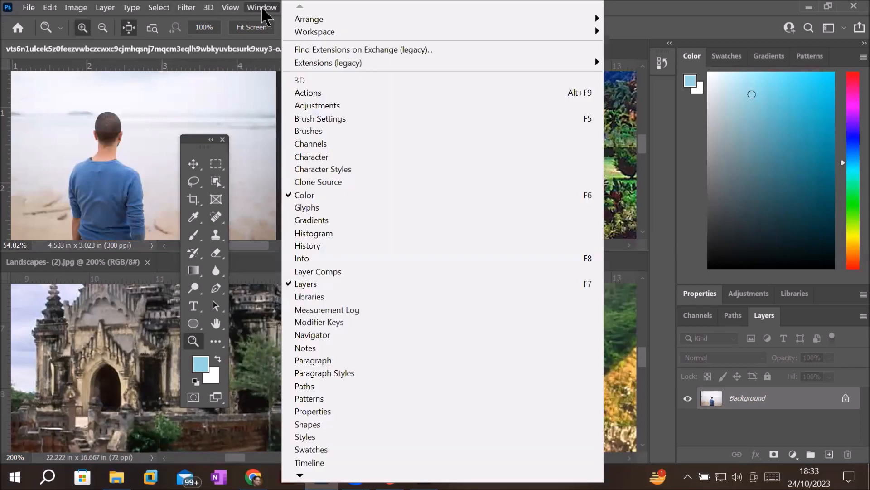
pyautogui.moveTo(341, 22)
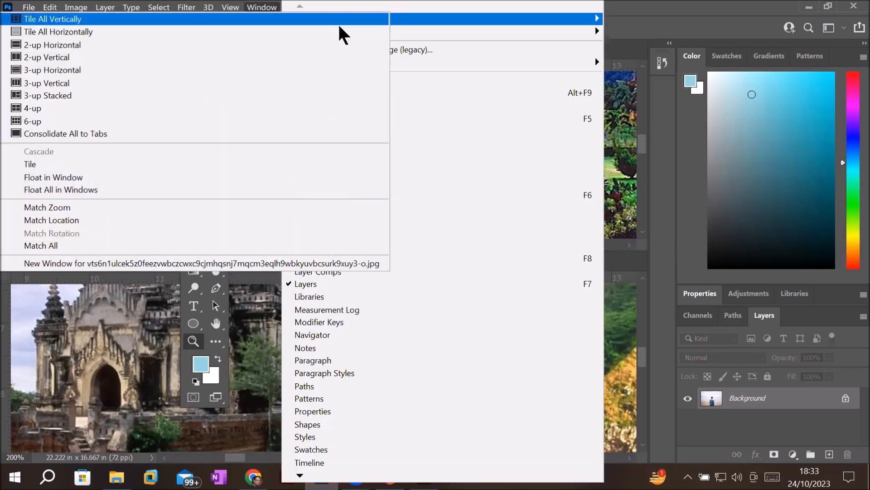
pyautogui.click(131, 207)
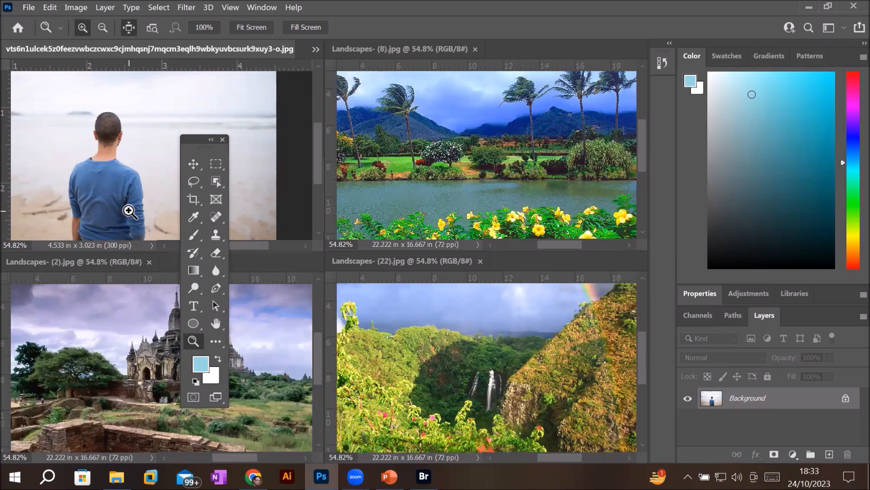
# Zoom Landscapes- (8).jpg in to 300% and match the zoom of all other image windows to it
pyautogui.click(509, 122)
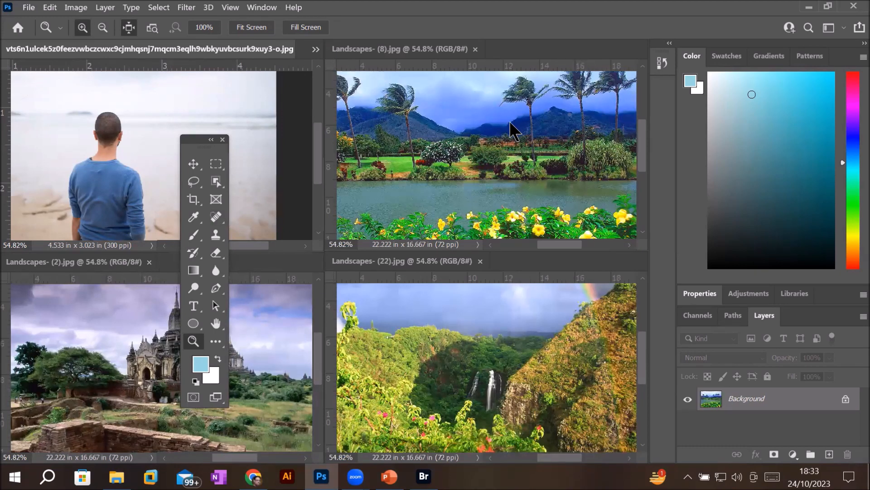
pyautogui.click(510, 122)
pyautogui.click(510, 123)
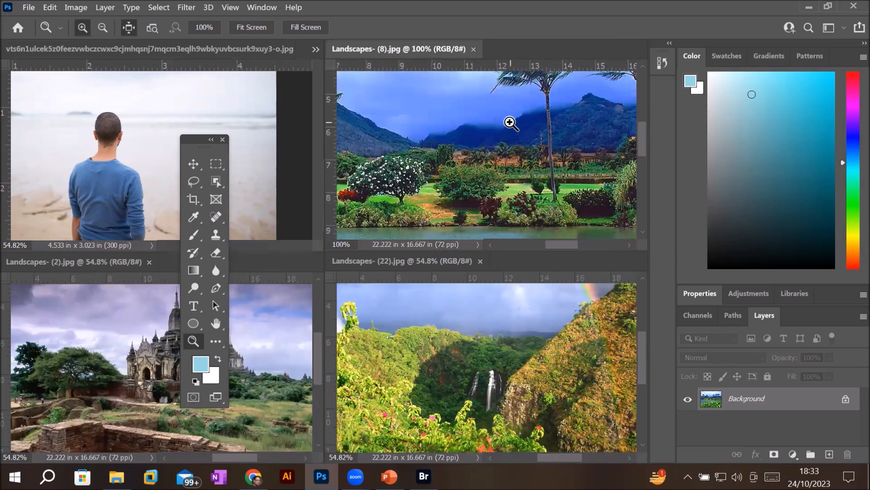
pyautogui.click(510, 122)
pyautogui.click(510, 122)
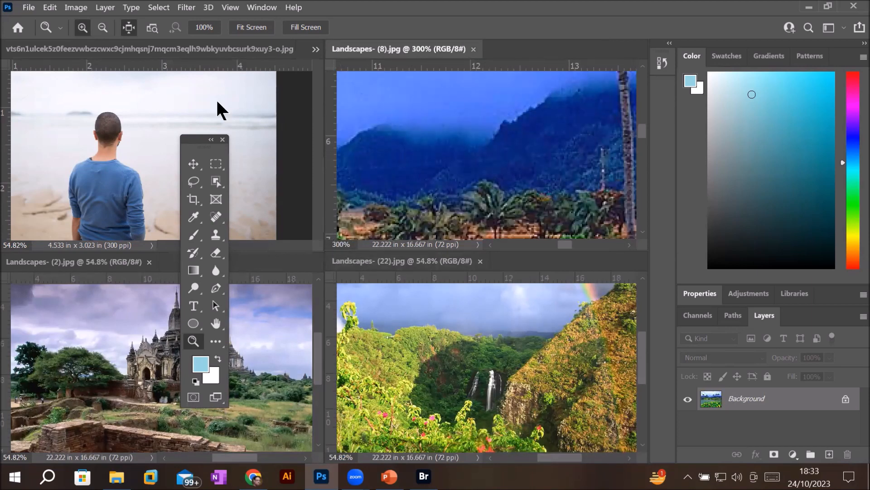
pyautogui.click(262, 6)
pyautogui.moveTo(430, 19)
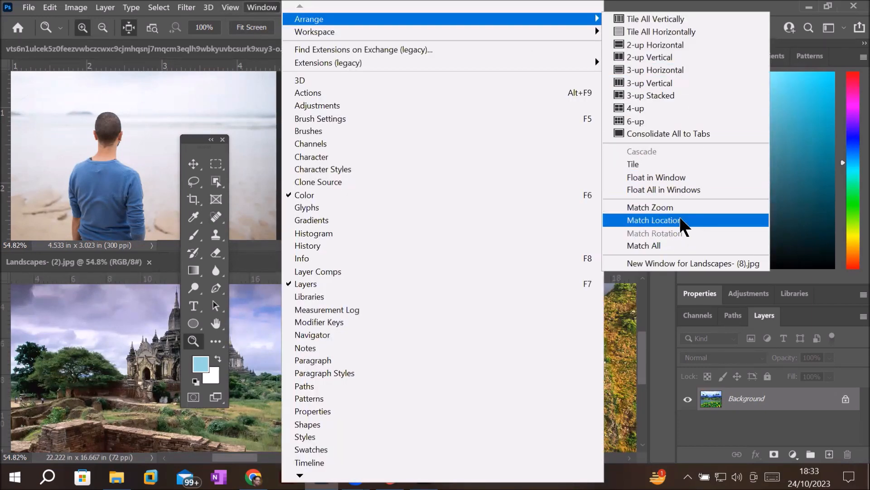
pyautogui.click(695, 207)
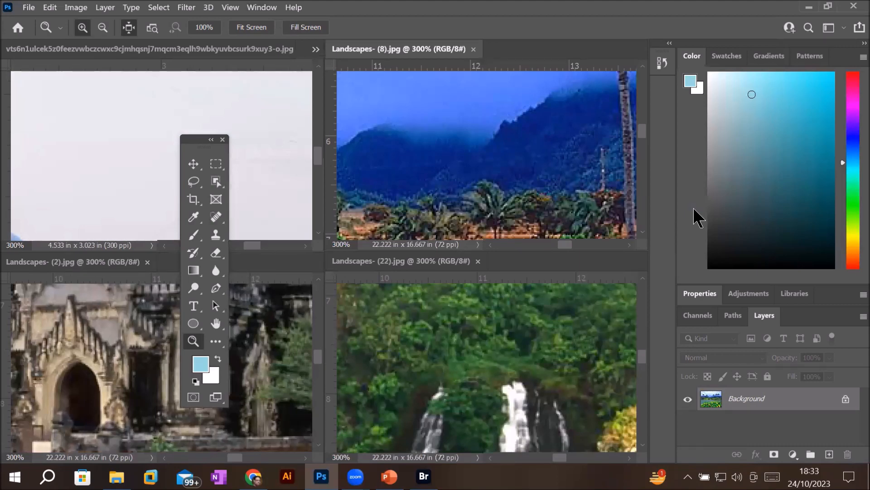
# Bring the upper-left corner of Landscapes- (8).jpg into view and match the location of all other image windows to it
pyautogui.scroll(-2, 423, 140)
pyautogui.scroll(6, 424, 140)
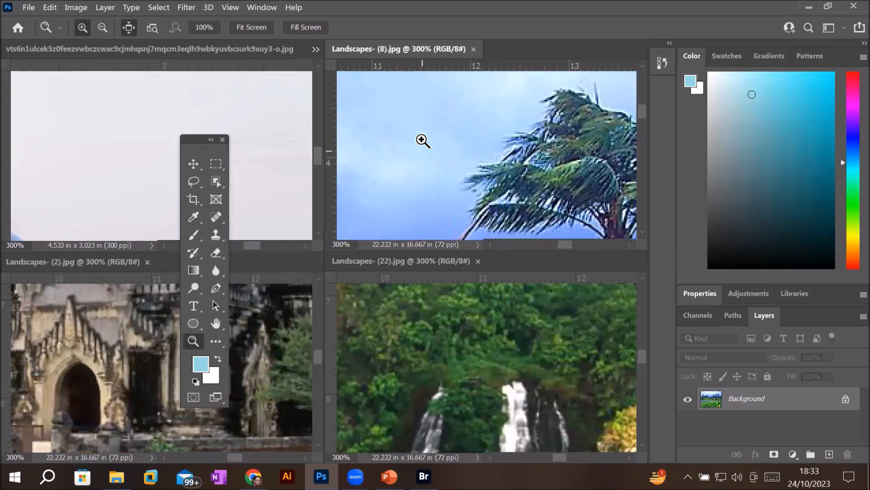
pyautogui.scroll(8, 423, 140)
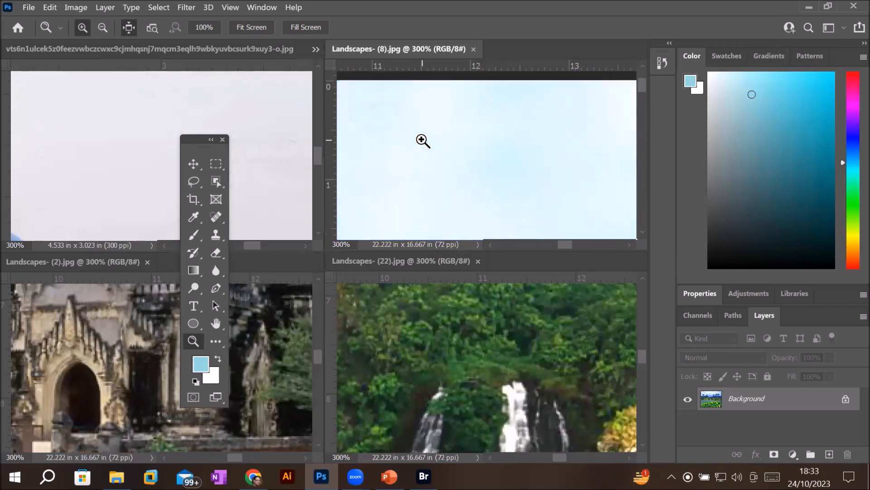
pyautogui.scroll(2, 423, 140)
pyautogui.moveTo(404, 156); pyautogui.dragTo(628, 145)
pyautogui.moveTo(378, 156); pyautogui.dragTo(589, 136)
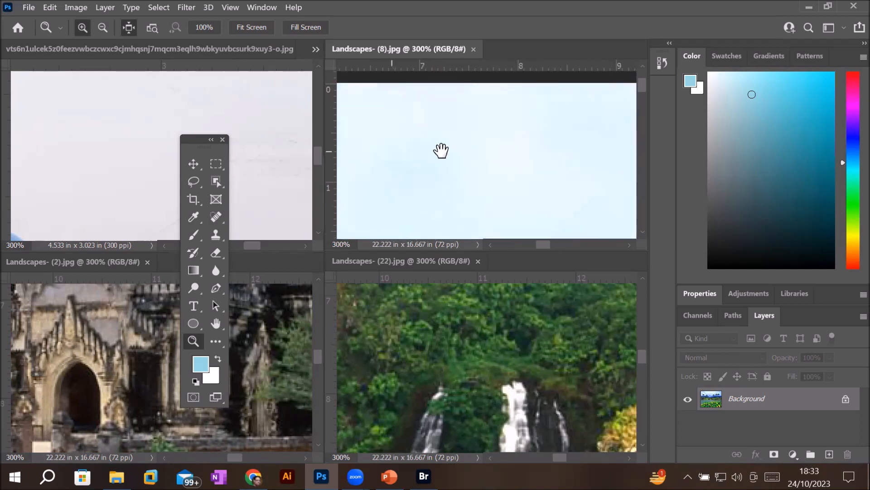
pyautogui.moveTo(358, 139); pyautogui.dragTo(579, 134)
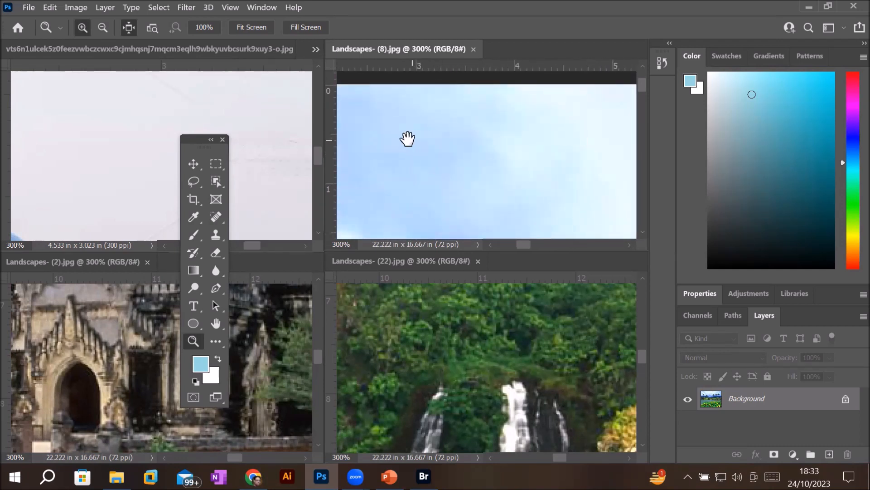
pyautogui.moveTo(408, 136); pyautogui.dragTo(539, 153)
pyautogui.moveTo(425, 145); pyautogui.dragTo(522, 181)
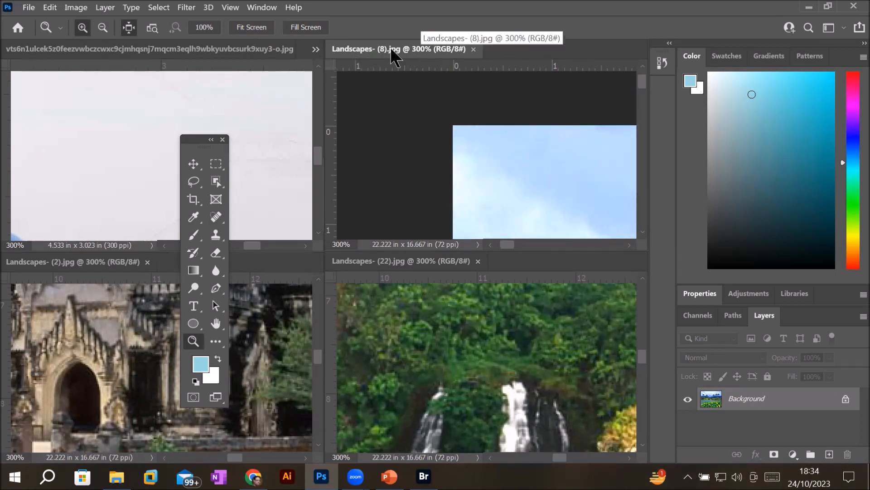
pyautogui.click(261, 7)
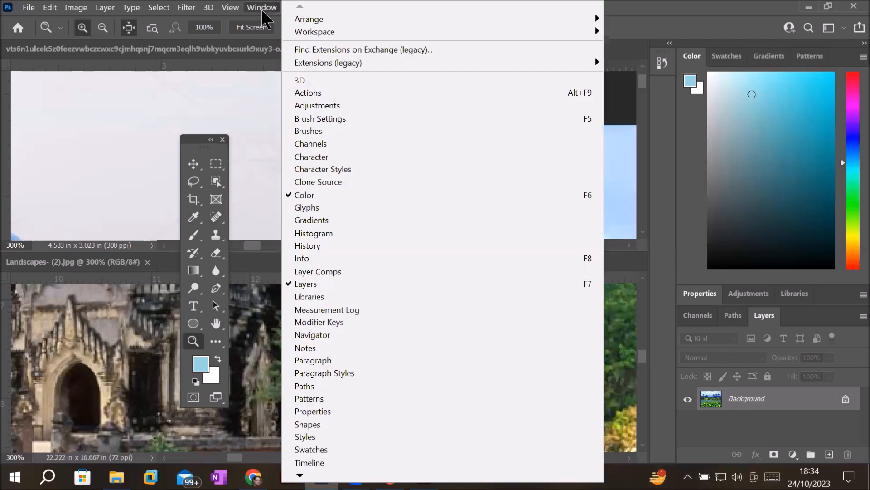
pyautogui.moveTo(331, 19)
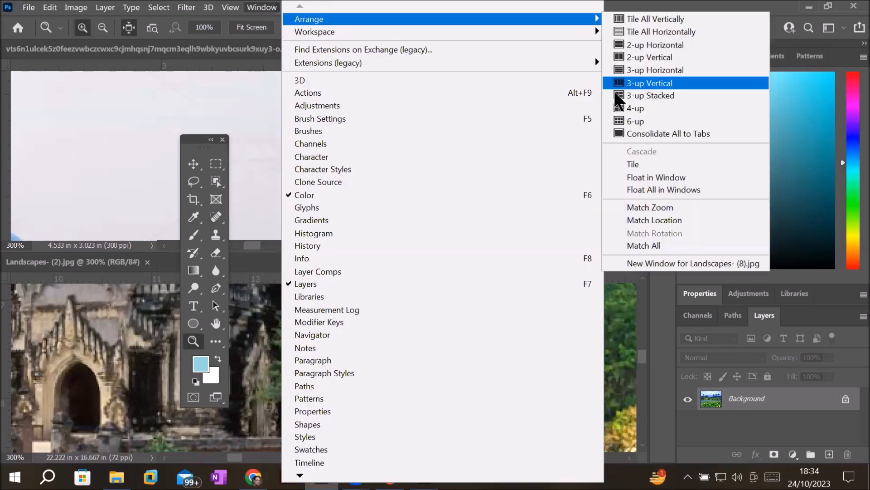
pyautogui.click(685, 220)
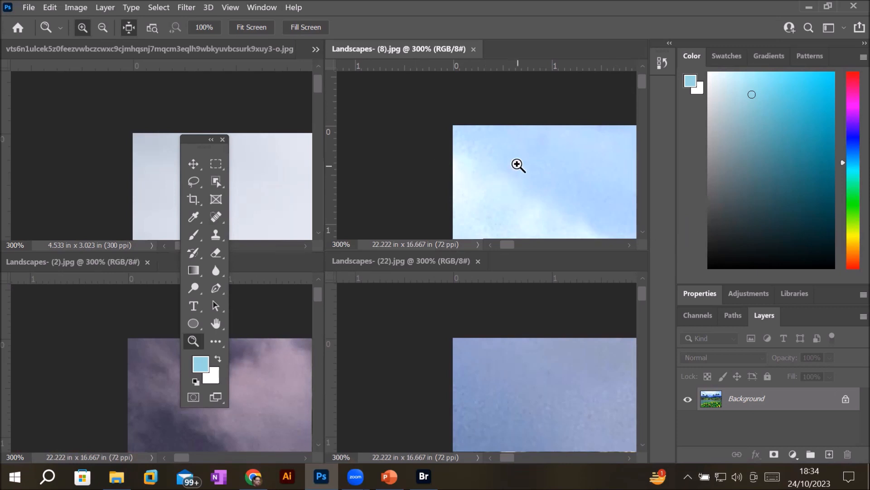
# Fit the beach photo to the screen at 90.41% and apply Match All so every image window shares its view
pyautogui.scroll(-1, 204, 146)
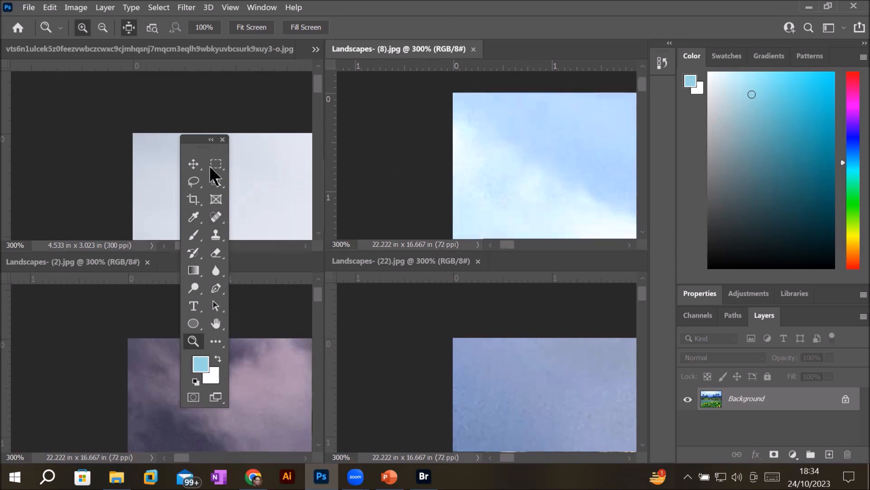
pyautogui.click(142, 156)
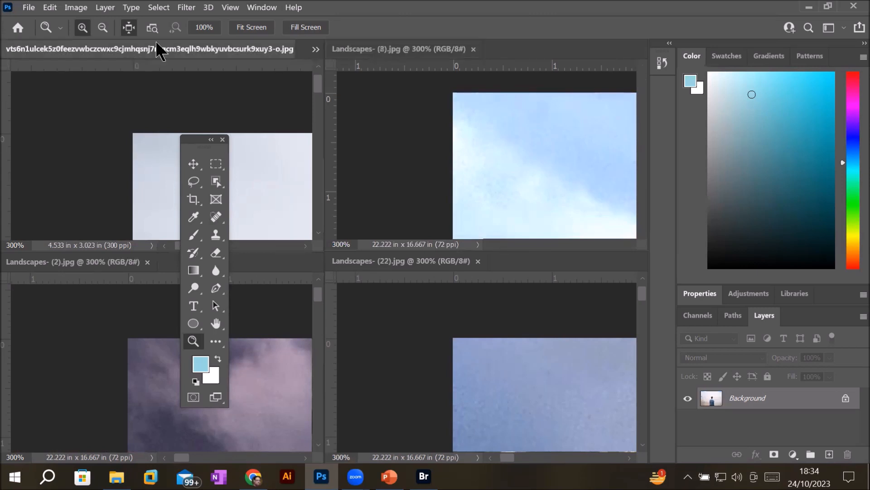
pyautogui.click(258, 26)
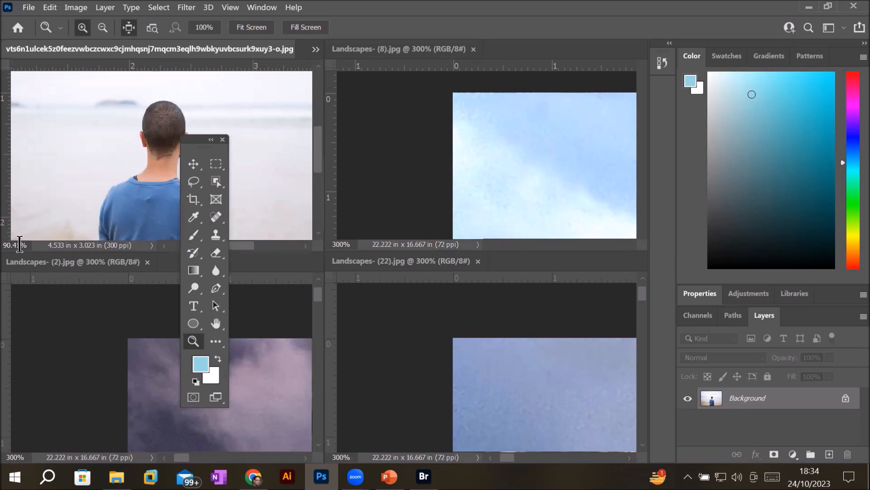
pyautogui.click(265, 8)
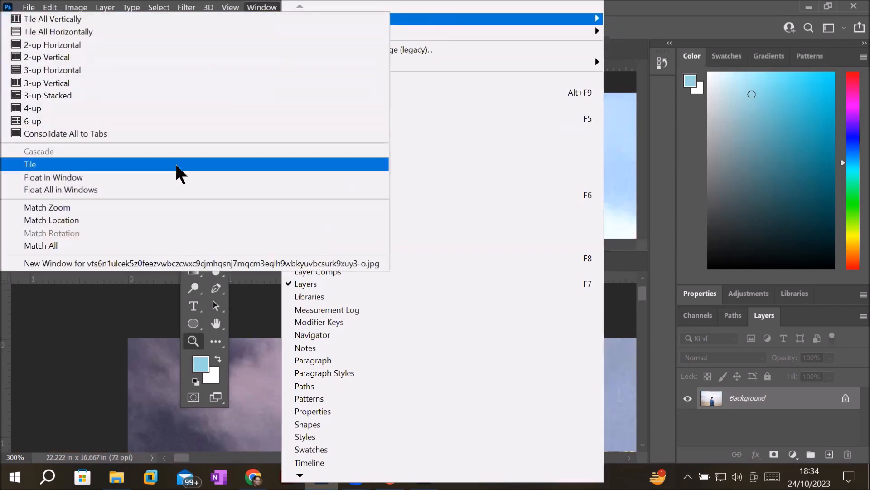
pyautogui.click(185, 248)
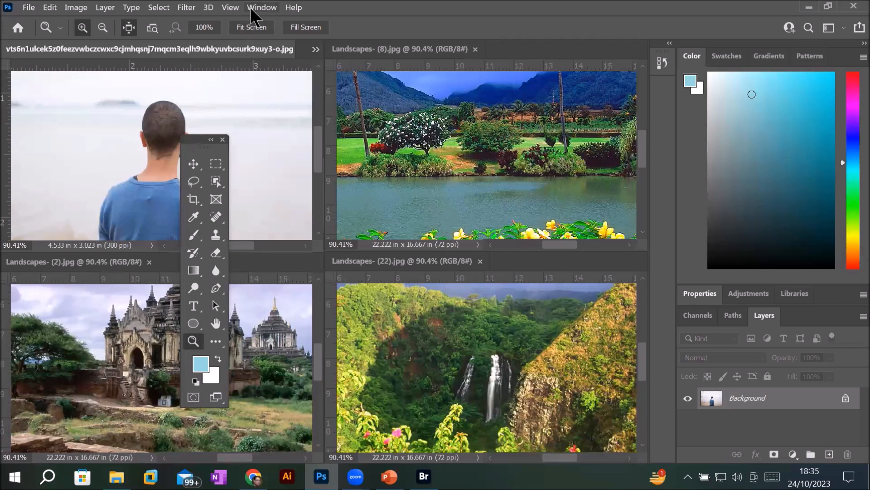
# Consolidate all tiled image windows into tabs
pyautogui.click(262, 7)
pyautogui.moveTo(363, 18)
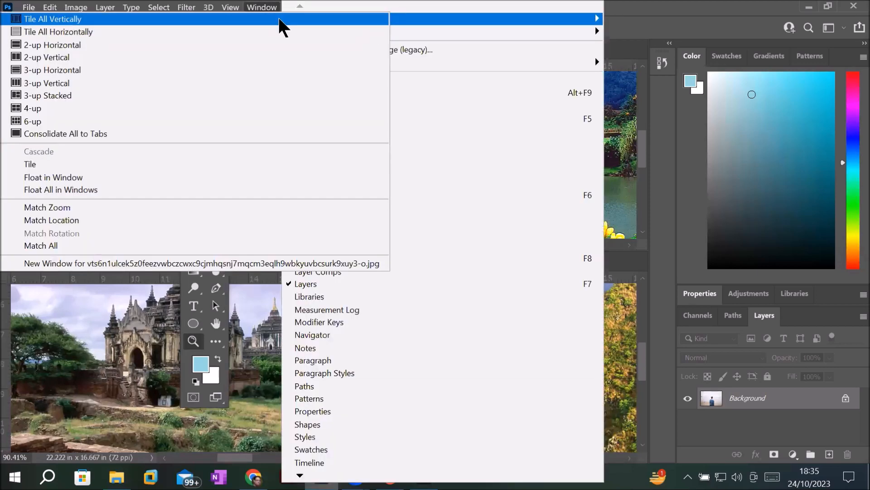
pyautogui.click(263, 9)
pyautogui.click(263, 9)
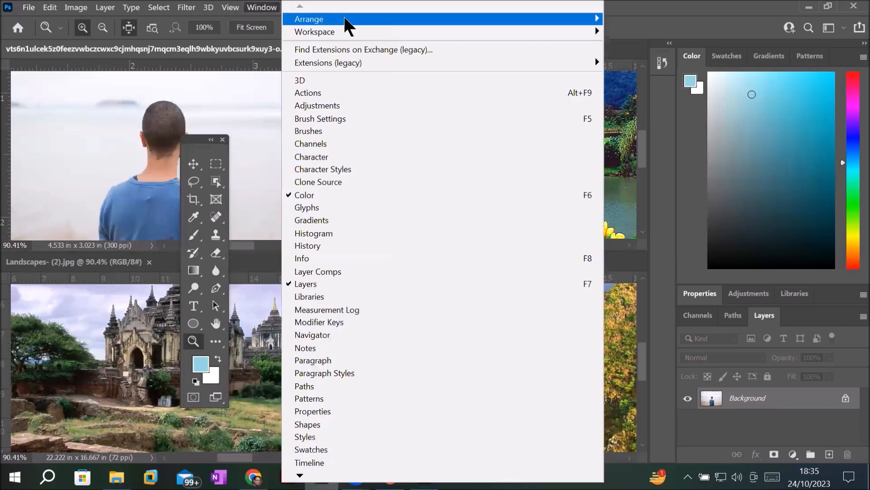
pyautogui.moveTo(350, 19)
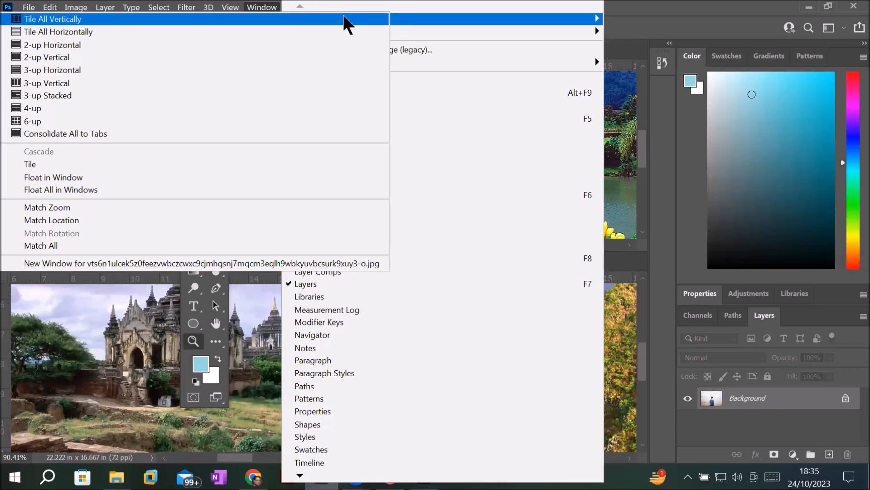
pyautogui.click(251, 133)
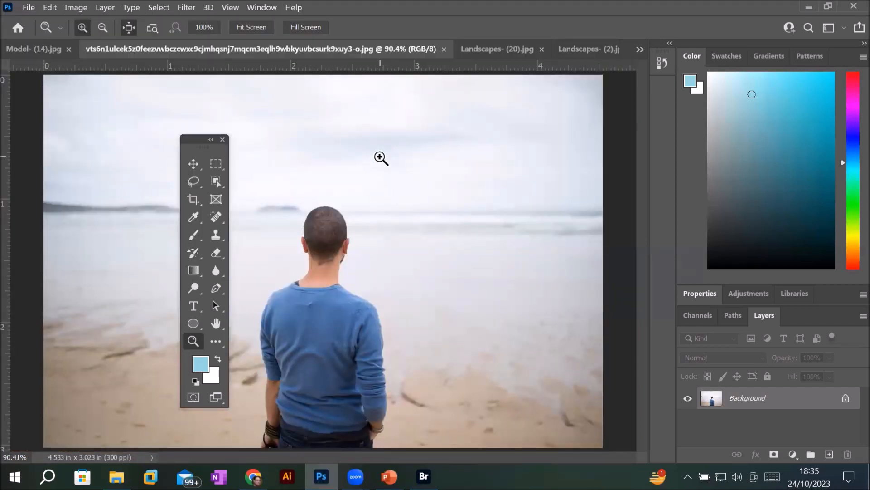
# Zoom in on the man's head in the beach photo to 300%
pyautogui.press('alt')
pyautogui.click(363, 262)
pyautogui.click(364, 262)
pyautogui.click(364, 262)
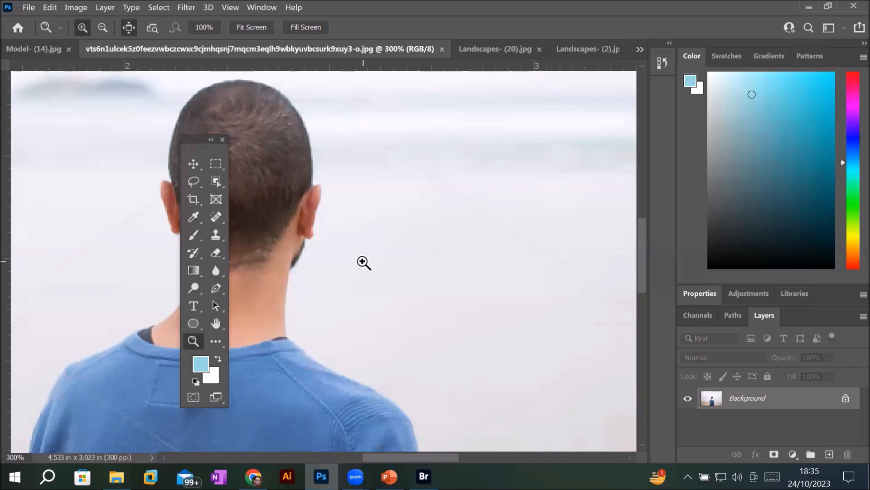
# Zoom the beach photo out to 50% and back in to 200% around the man's head
pyautogui.click(104, 25)
pyautogui.click(266, 138)
pyautogui.click(266, 138)
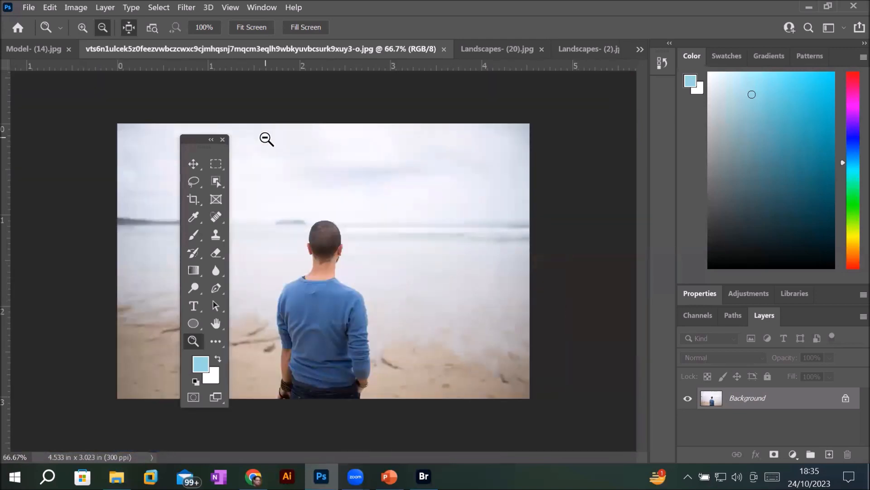
pyautogui.click(289, 185)
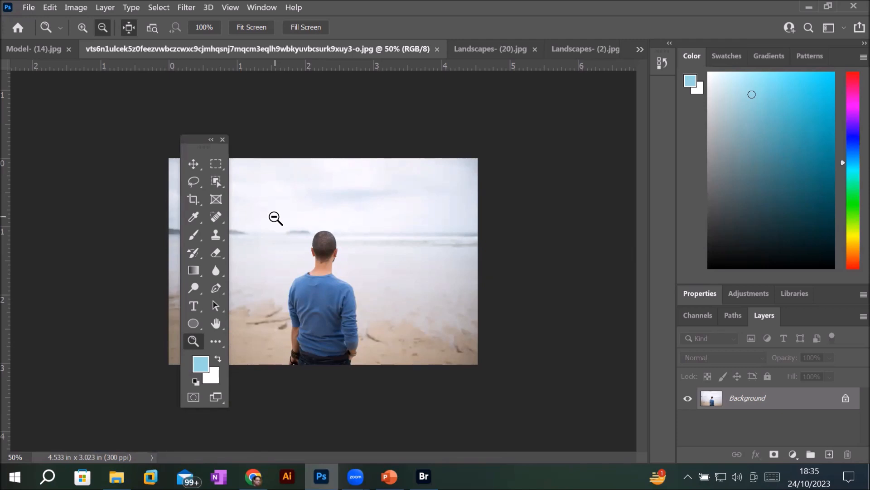
pyautogui.click(342, 232)
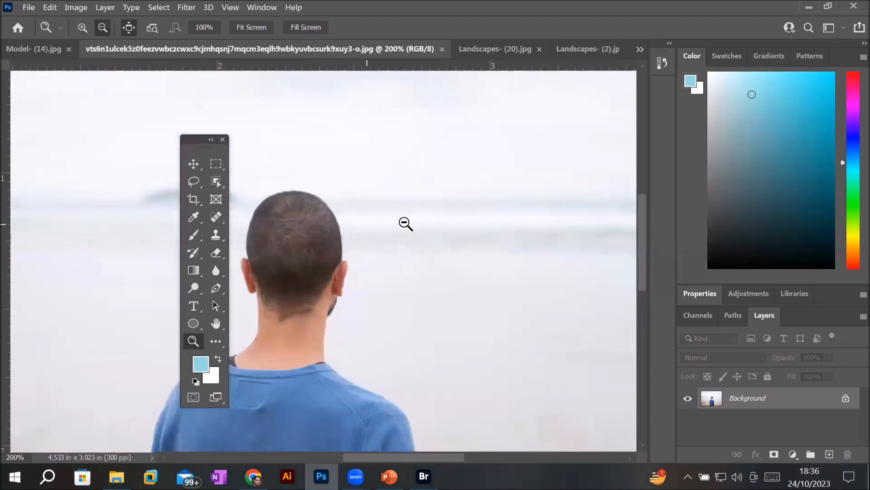
# Pan the beach photo vertically at 200% from the man's head past the lower image edge and back up
pyautogui.scroll(-5, 406, 224)
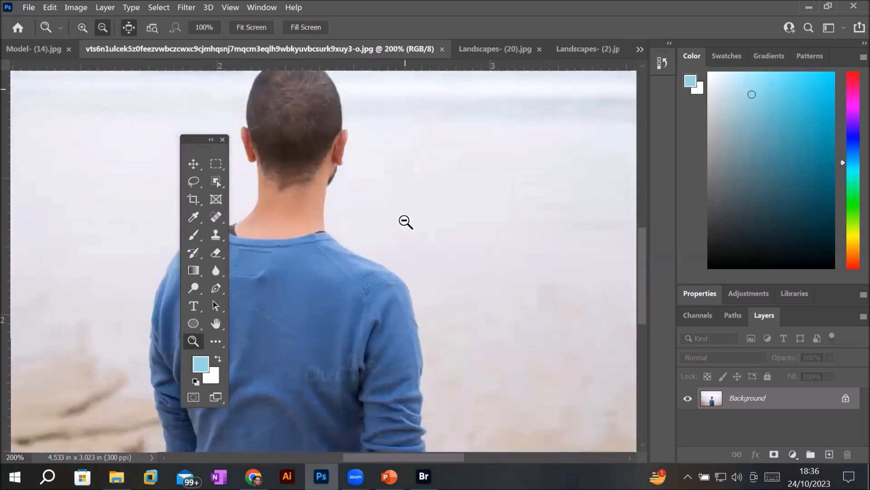
pyautogui.scroll(-8, 406, 222)
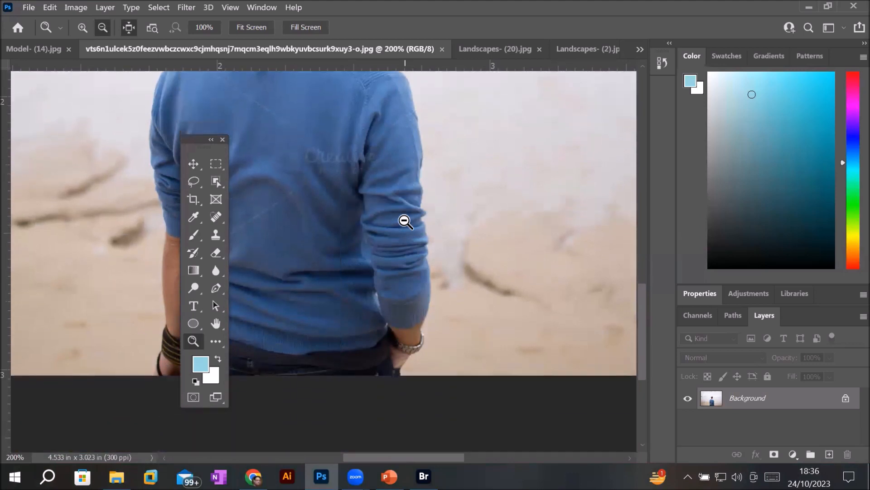
pyautogui.scroll(-8, 406, 222)
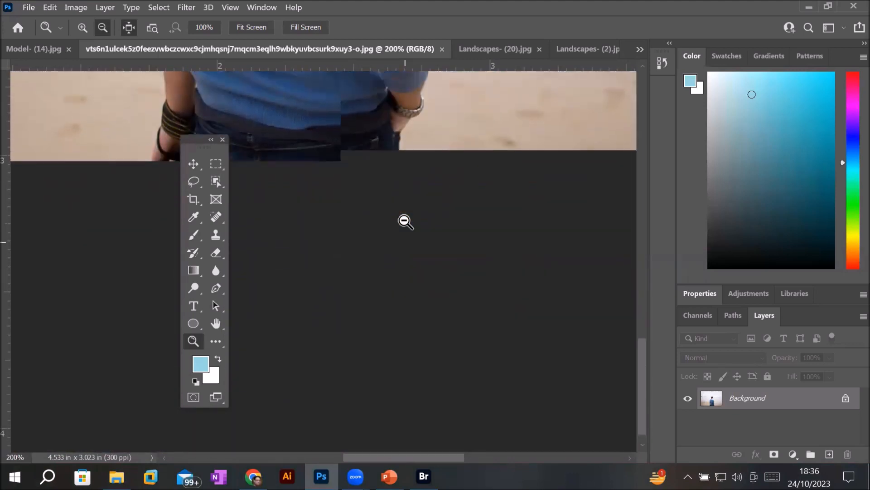
pyautogui.scroll(10, 406, 222)
pyautogui.scroll(7, 406, 222)
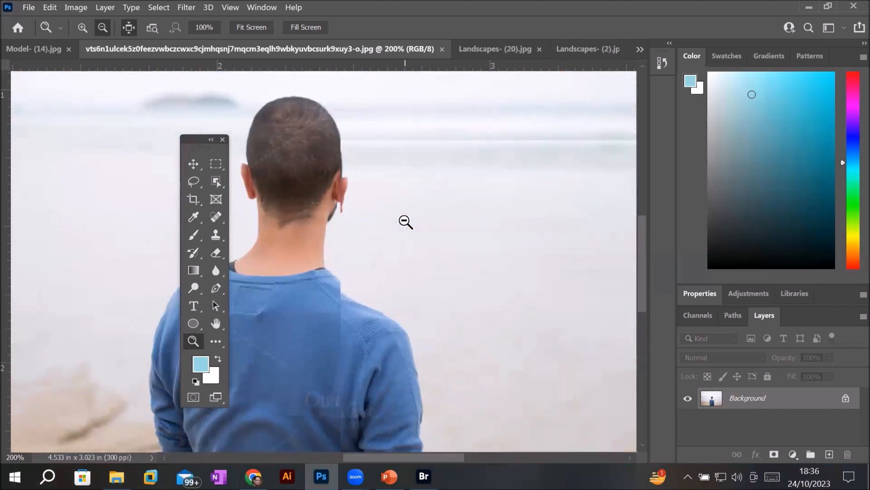
pyautogui.scroll(4, 406, 222)
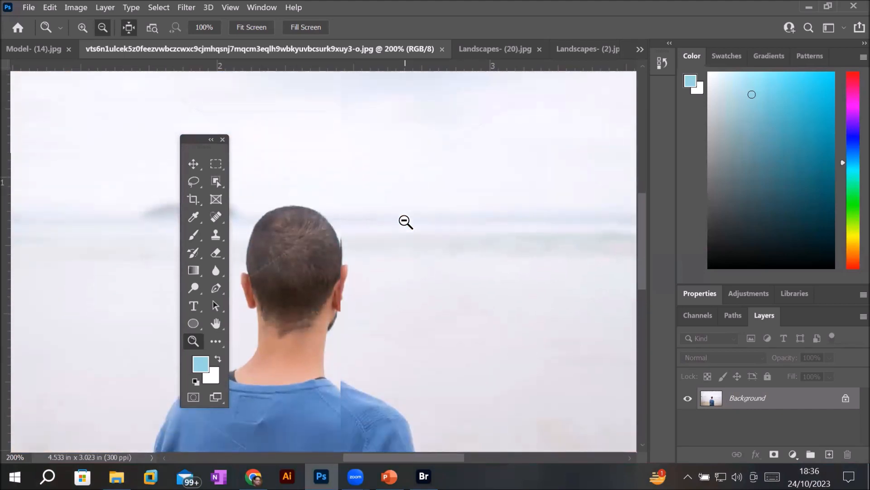
pyautogui.scroll(-2, 405, 222)
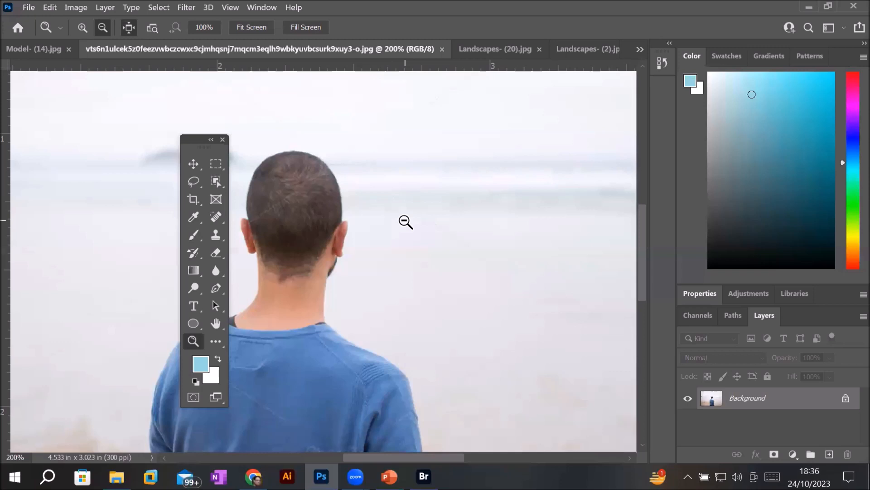
# Zoom the beach photo out to 66.7% and back in to 200% beside the man's head
pyautogui.moveTo(406, 222); pyautogui.dragTo(405, 222)
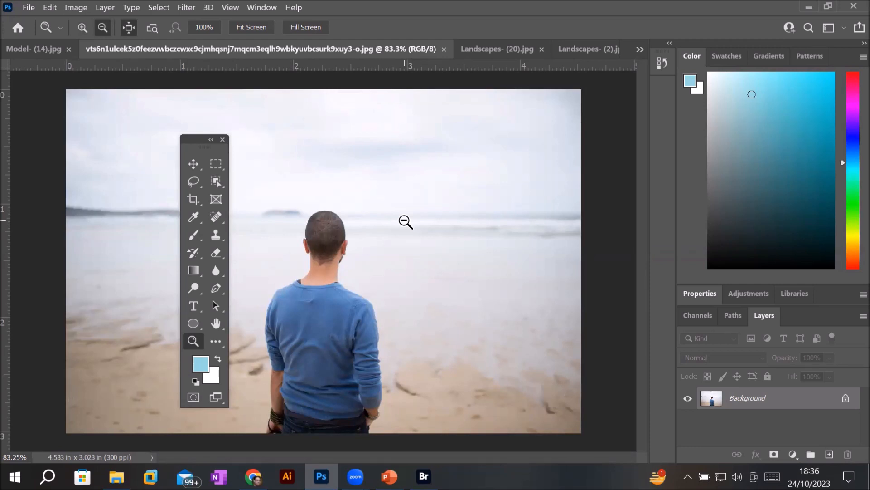
pyautogui.moveTo(406, 222); pyautogui.dragTo(405, 222)
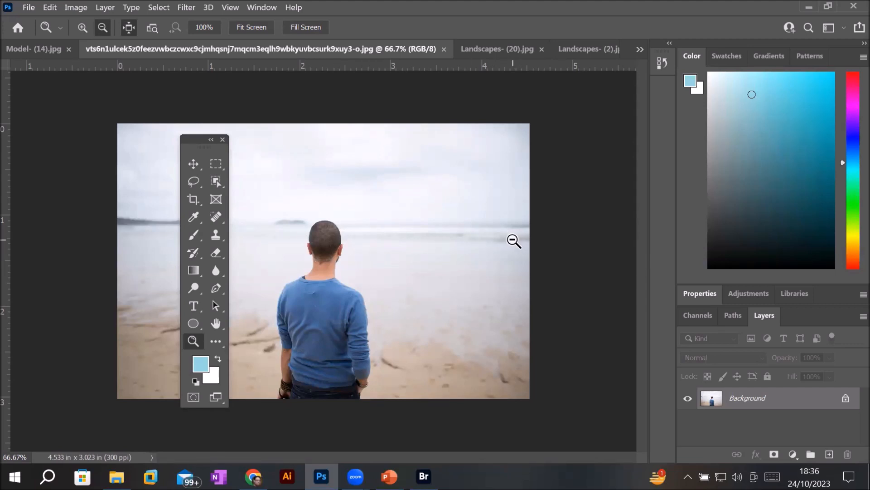
pyautogui.keyDown('alt'); pyautogui.click(361, 237); pyautogui.keyUp('alt')
pyautogui.keyDown('alt'); pyautogui.click(361, 238); pyautogui.keyUp('alt')
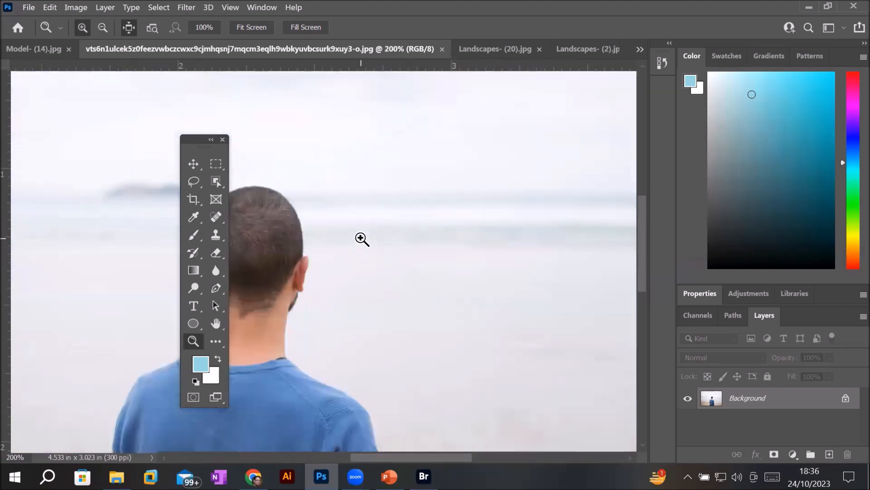
# Pan the magnified beach photo down to the man's waist and back up to his head and shoulders
pyautogui.scroll(-5, 362, 237)
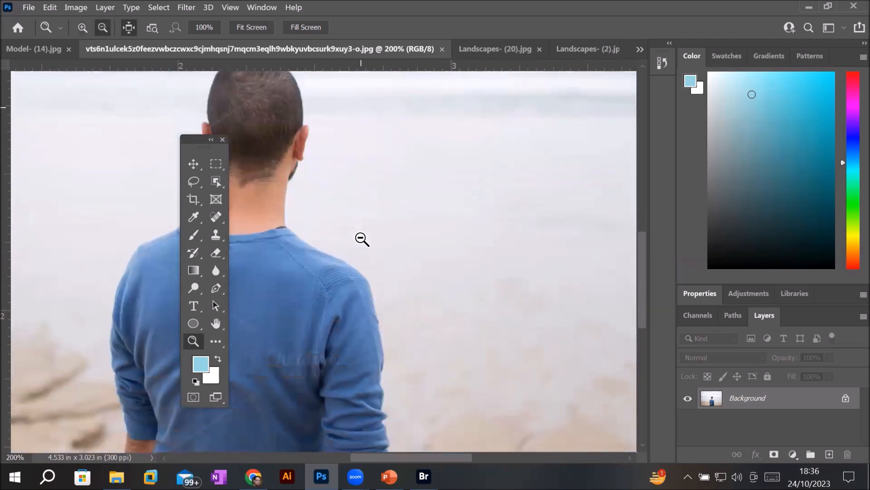
pyautogui.scroll(-5, 361, 237)
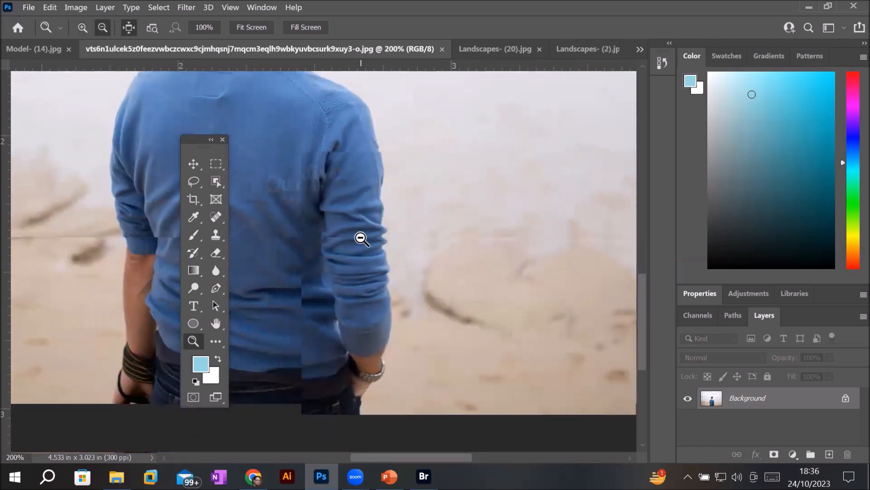
pyautogui.scroll(6, 362, 238)
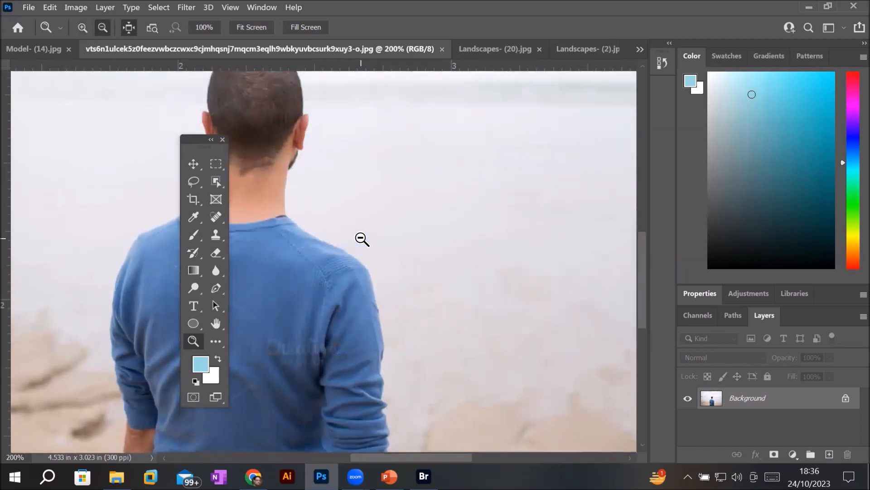
pyautogui.scroll(2, 363, 239)
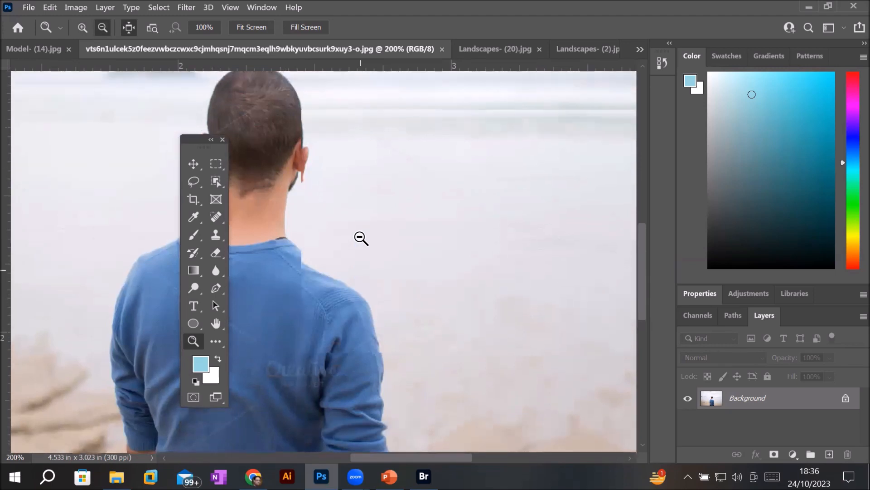
# Pan the beach photo horizontally, across to its left edge and back to the shoreline right of the man
pyautogui.hscroll(6, 360, 237)
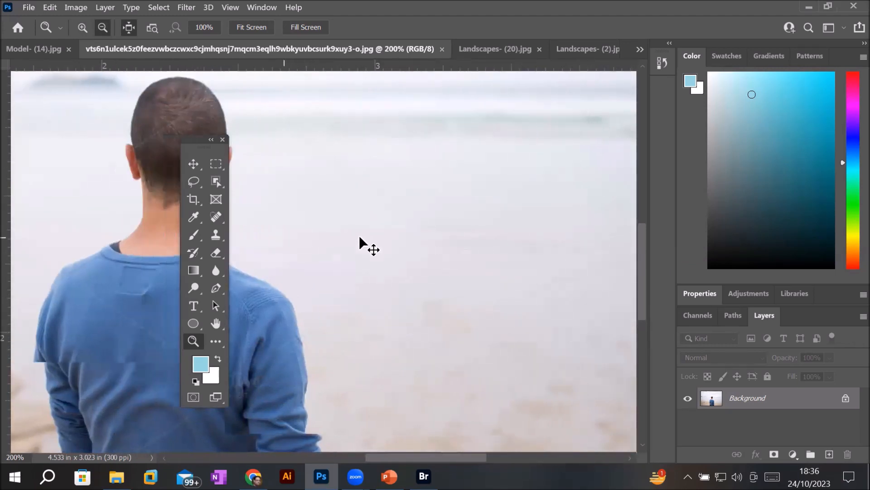
pyautogui.hscroll(-4, 359, 238)
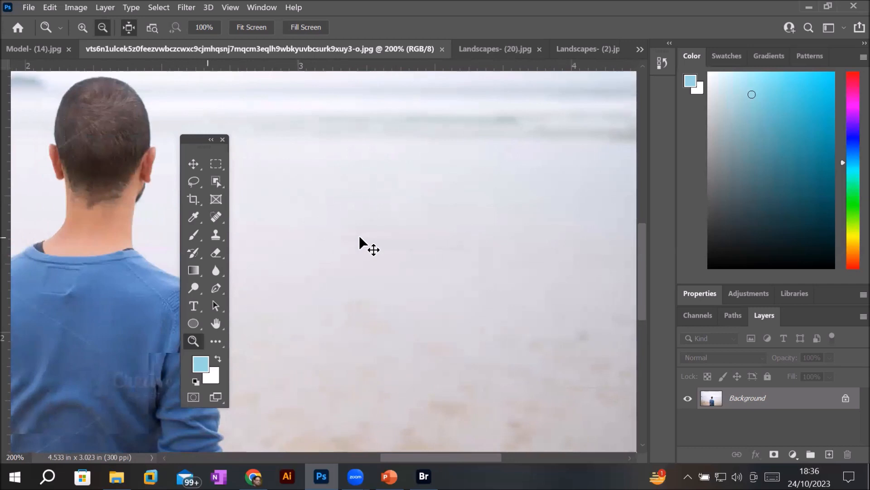
pyautogui.hscroll(-8, 359, 237)
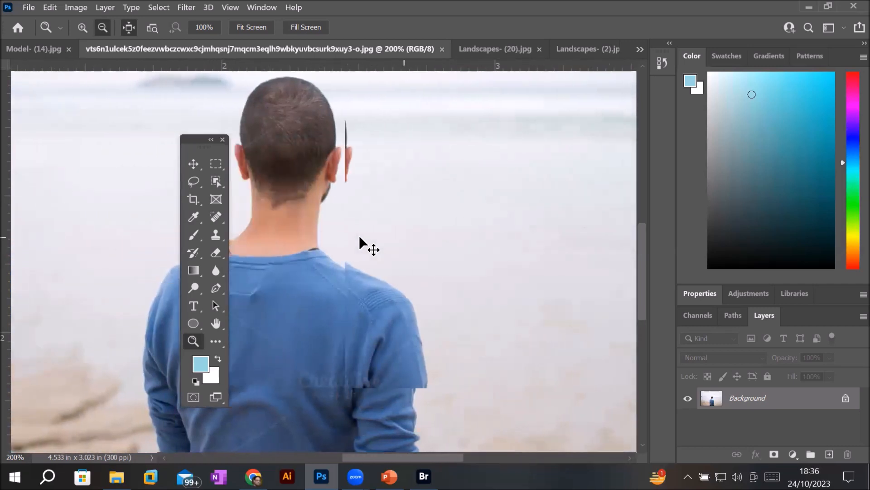
pyautogui.hscroll(-8, 360, 237)
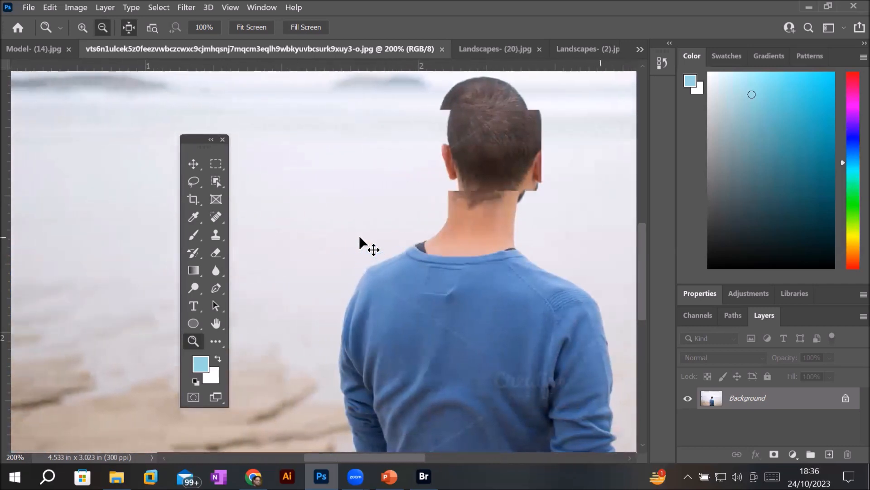
pyautogui.hscroll(-8, 360, 238)
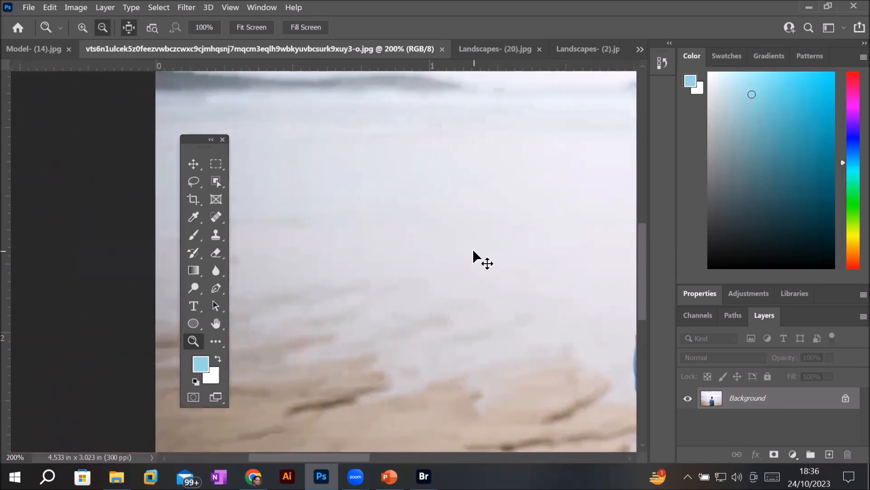
pyautogui.hscroll(5, 473, 251)
pyautogui.hscroll(7, 473, 251)
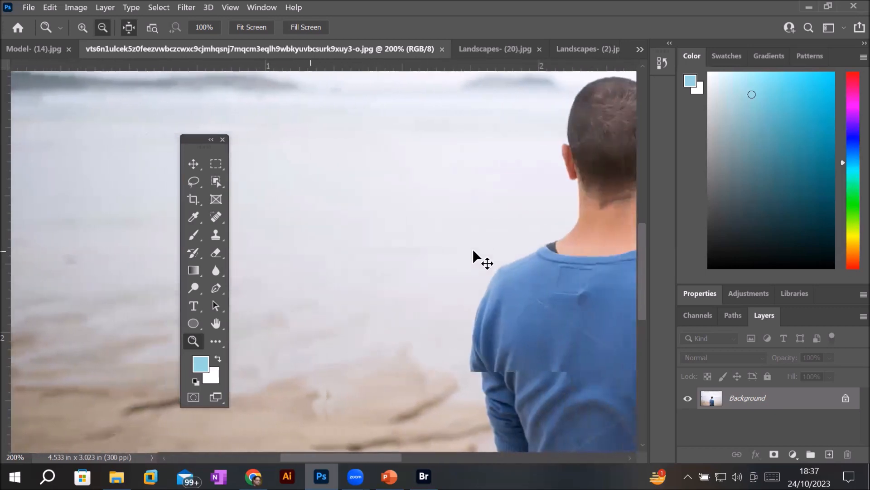
pyautogui.hscroll(7, 473, 249)
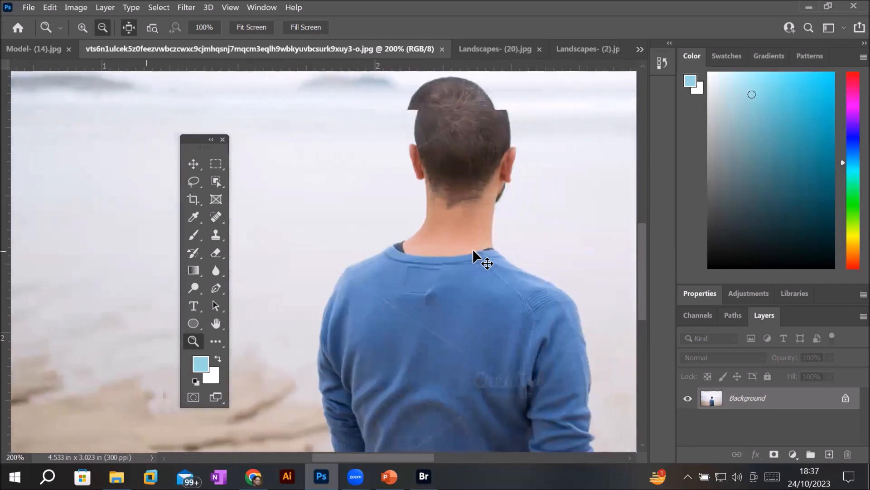
pyautogui.hscroll(8, 472, 248)
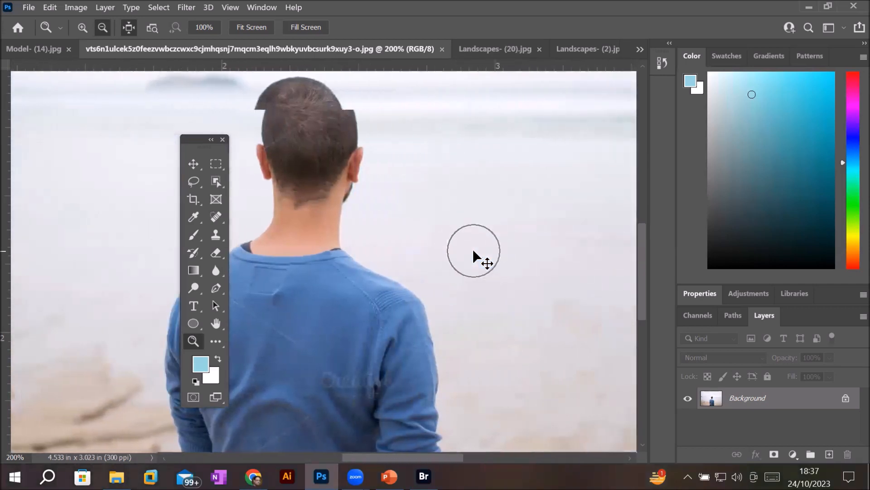
pyautogui.hscroll(4, 472, 249)
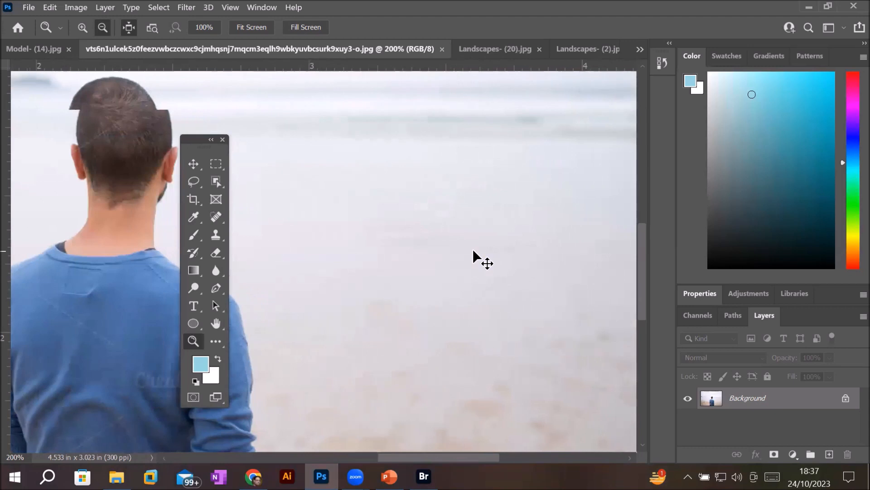
# Pan vertically over the area right of the man, down to the sand and up to the sky and horizon
pyautogui.scroll(-8, 475, 252)
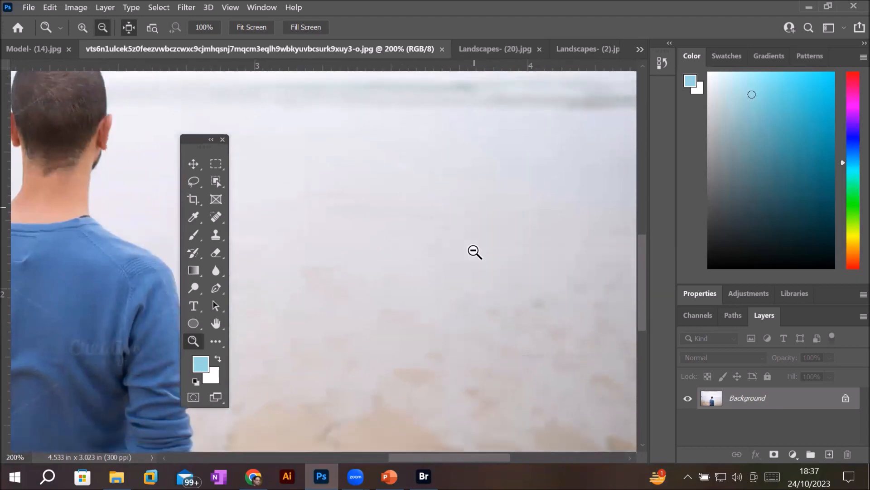
pyautogui.scroll(-2, 474, 252)
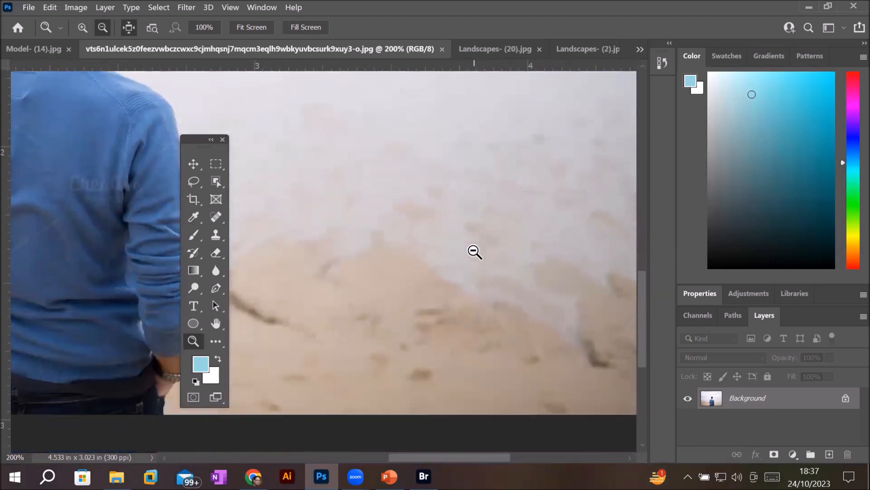
pyautogui.scroll(6, 474, 252)
pyautogui.scroll(8, 475, 252)
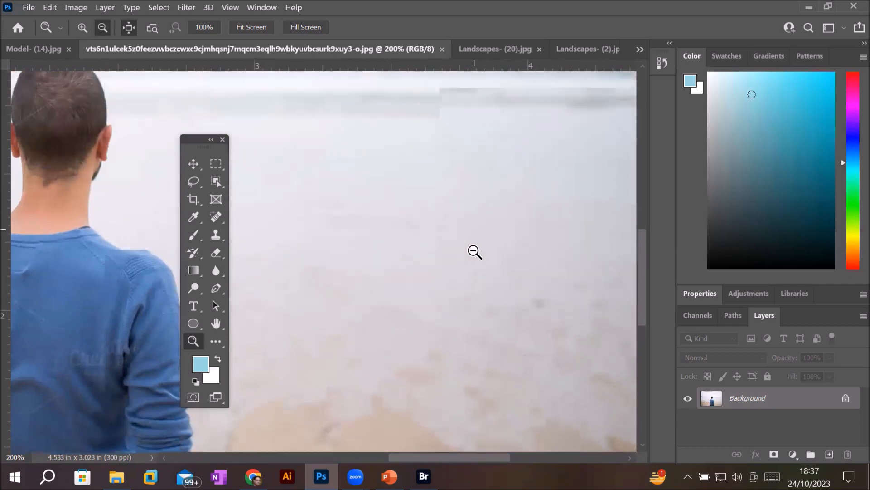
pyautogui.scroll(6, 474, 252)
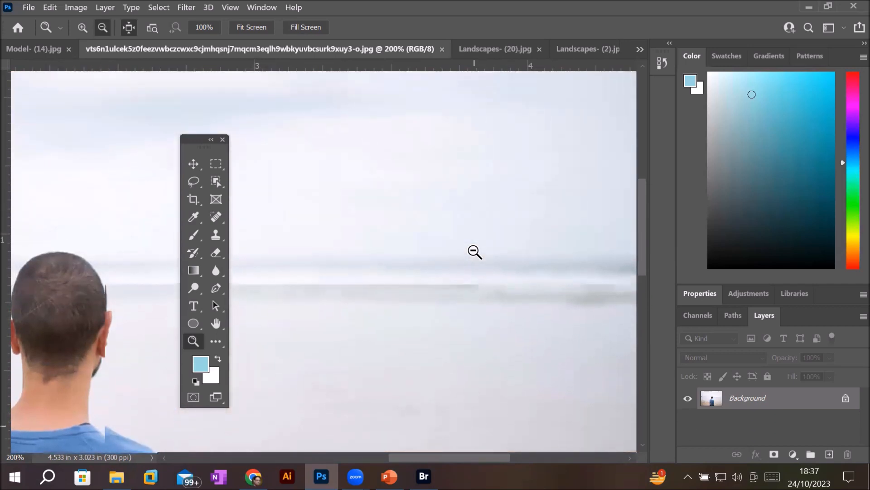
pyautogui.scroll(-1, 475, 252)
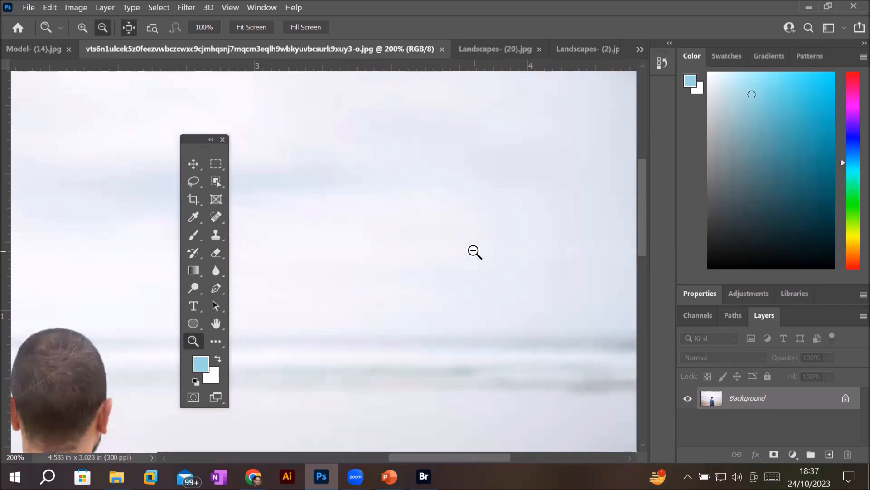
pyautogui.scroll(-6, 453, 247)
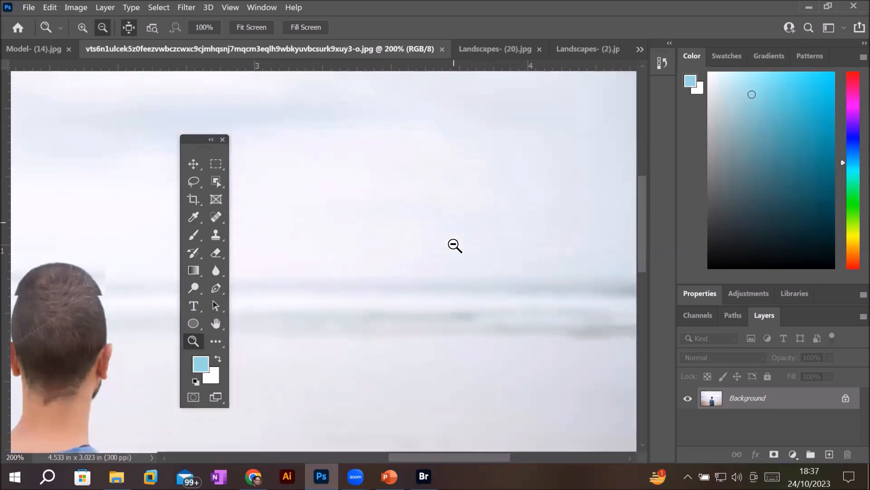
pyautogui.scroll(-1, 455, 245)
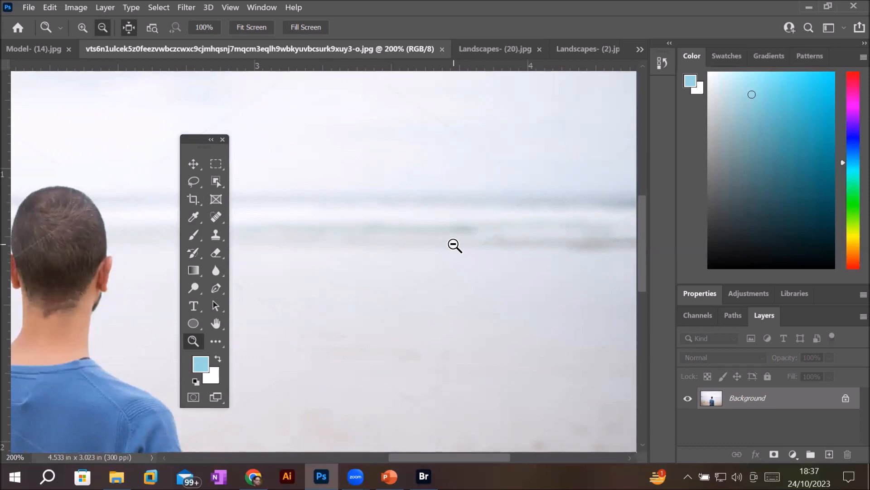
# Move around the magnified beach photo with the Hand tool, bringing the man's head near the centre of the view
pyautogui.click(215, 323)
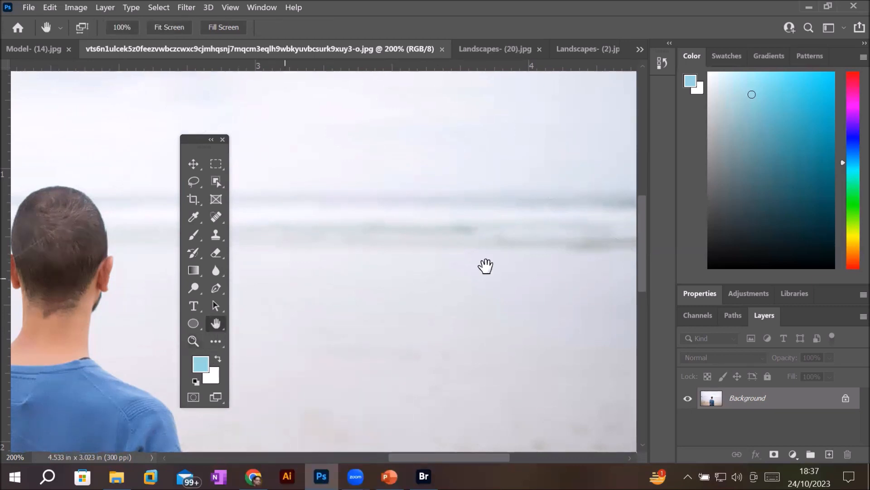
pyautogui.moveTo(395, 277); pyautogui.dragTo(534, 258)
pyautogui.moveTo(369, 259)
pyautogui.mouseDown()
pyautogui.moveTo(597, 258)
pyautogui.moveTo(338, 272)
pyautogui.mouseUp()
pyautogui.moveTo(502, 286); pyautogui.dragTo(388, 266)
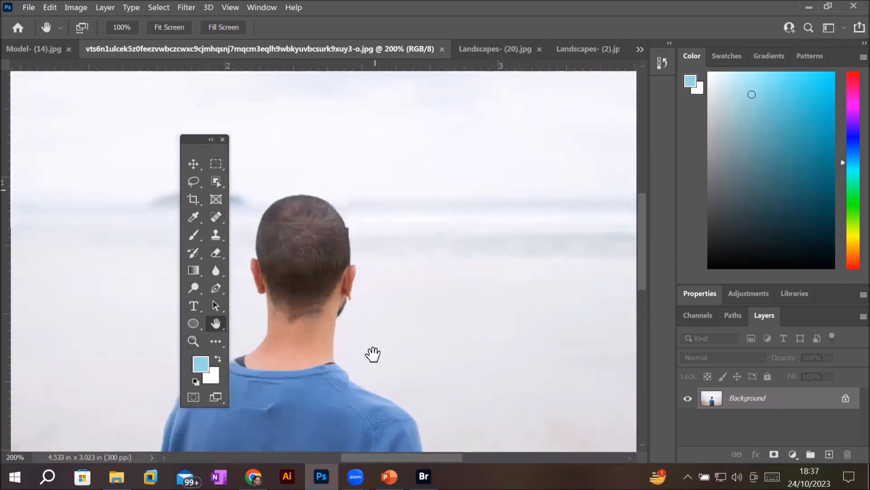
pyautogui.moveTo(373, 355); pyautogui.dragTo(363, 383)
pyautogui.moveTo(363, 317); pyautogui.dragTo(393, 166)
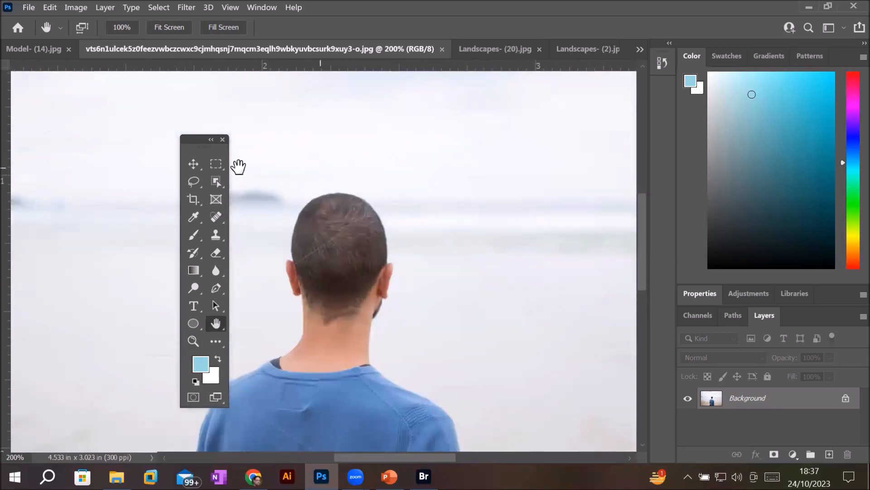
# Activate the Move tool and pan the beach photo vertically down over the man's back and up above his head
pyautogui.click(194, 170)
pyautogui.scroll(-8, 427, 210)
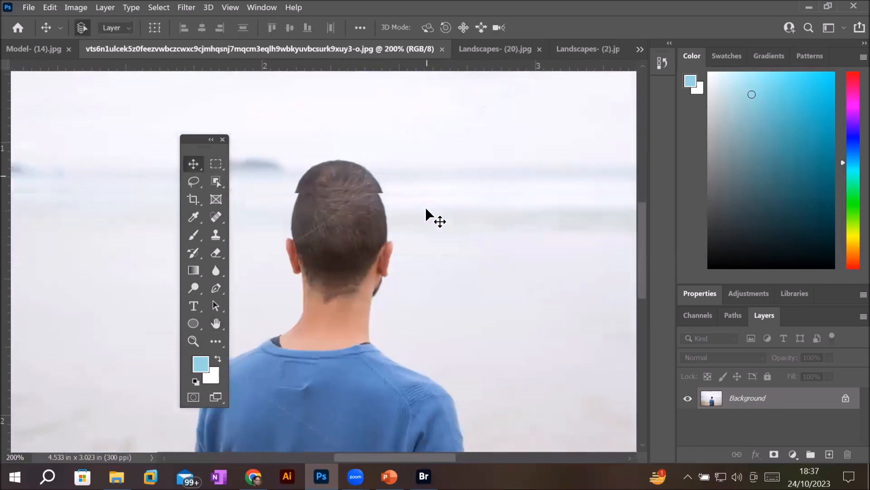
pyautogui.scroll(5, 426, 210)
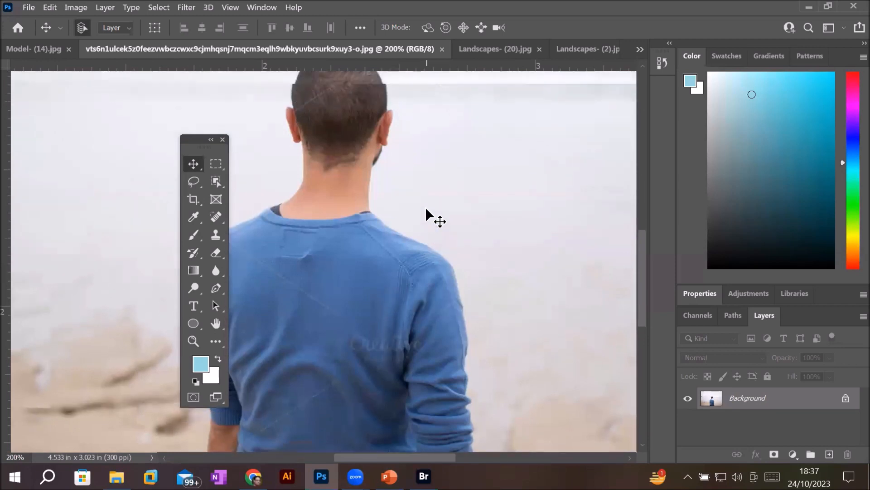
pyautogui.scroll(3, 426, 210)
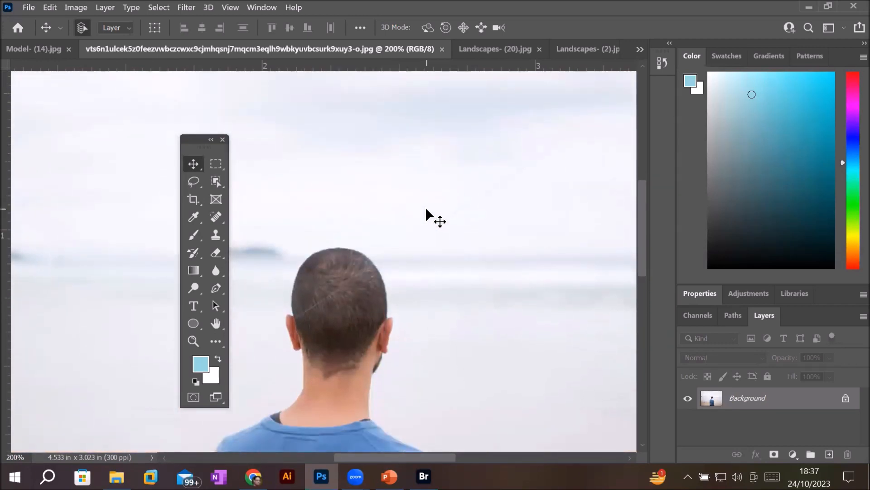
# Pan the magnified beach photo sideways, first to the area right of the man and back across to the islands on his left
pyautogui.hscroll(5, 426, 209)
pyautogui.hscroll(-6, 426, 210)
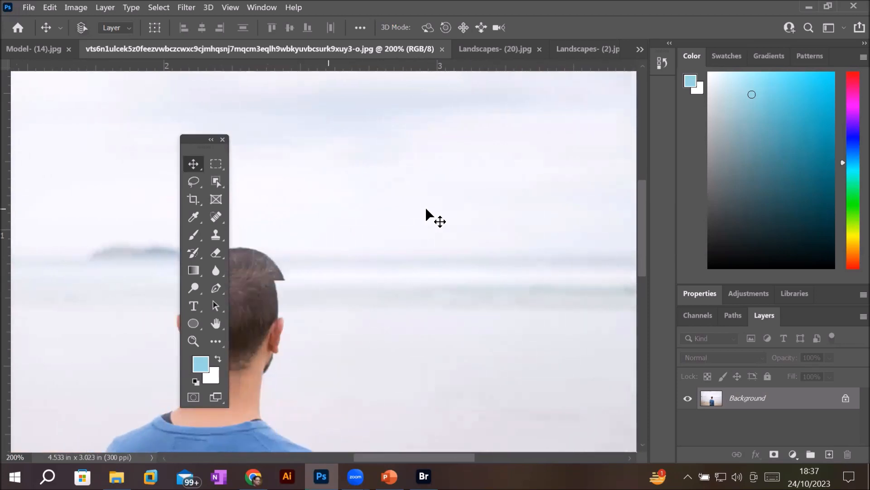
pyautogui.hscroll(-3, 426, 209)
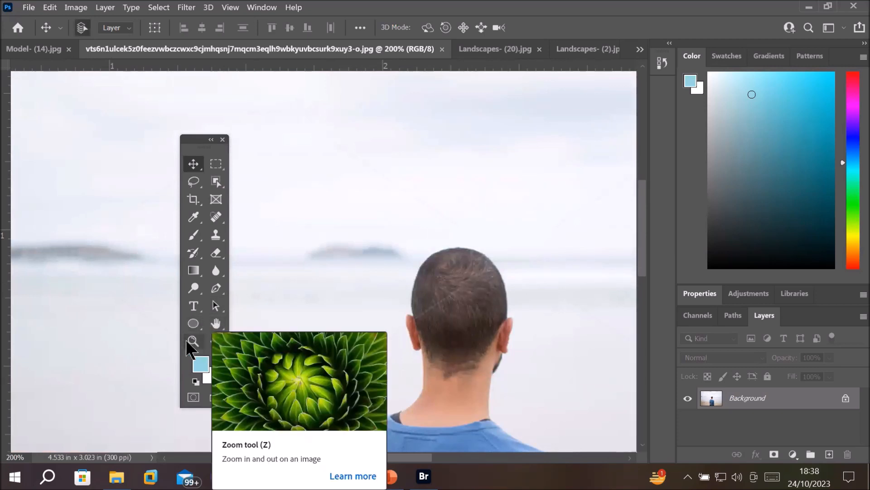
# Open the General preferences, review them and the Interface preferences, and close the dialog
pyautogui.click(51, 7)
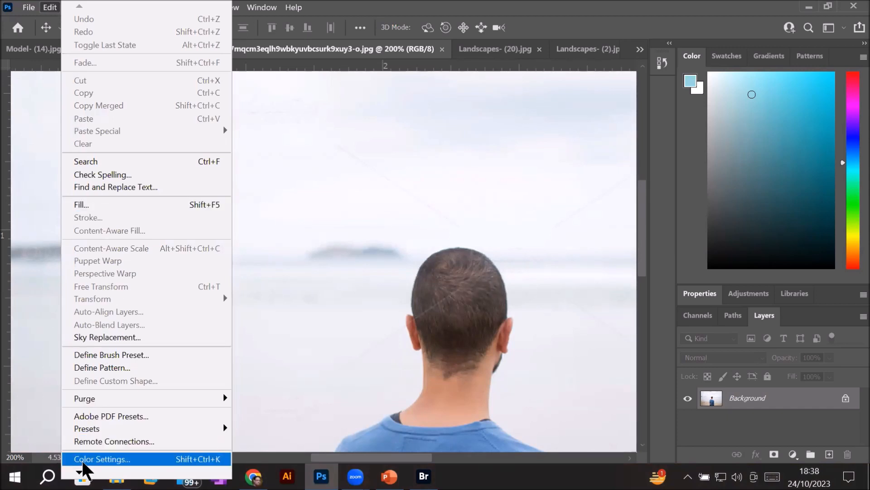
pyautogui.moveTo(79, 472)
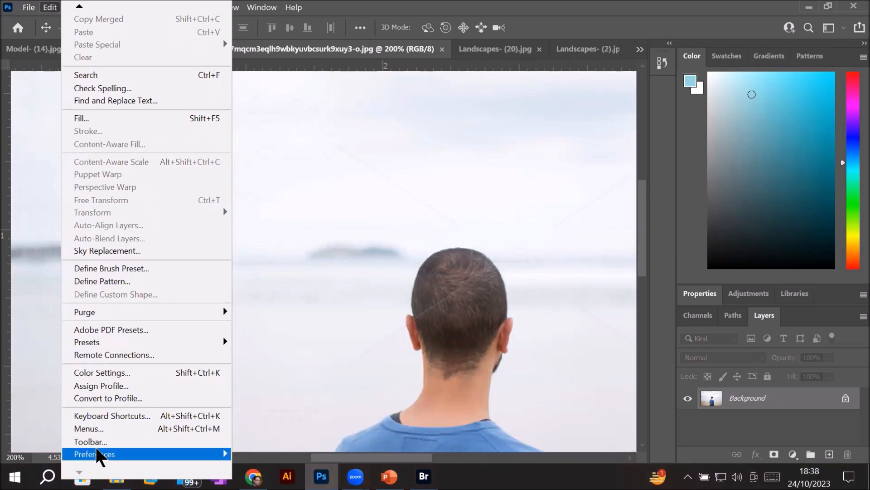
pyautogui.moveTo(109, 461)
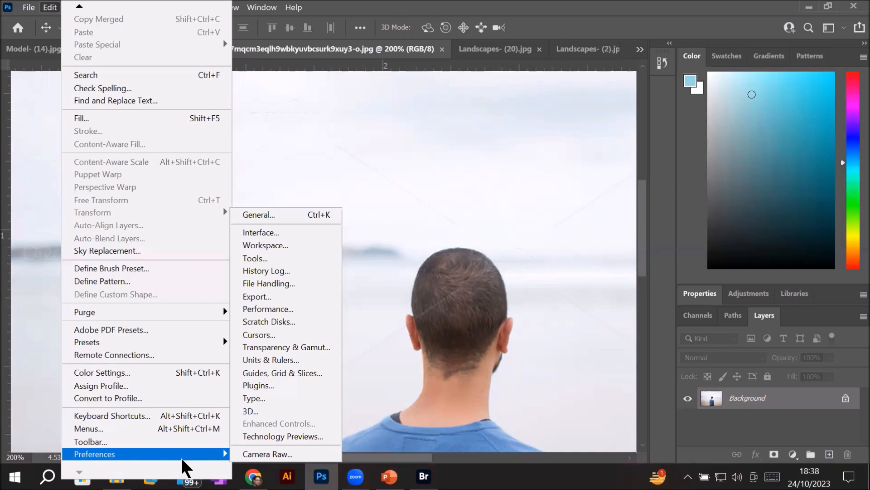
pyautogui.click(286, 217)
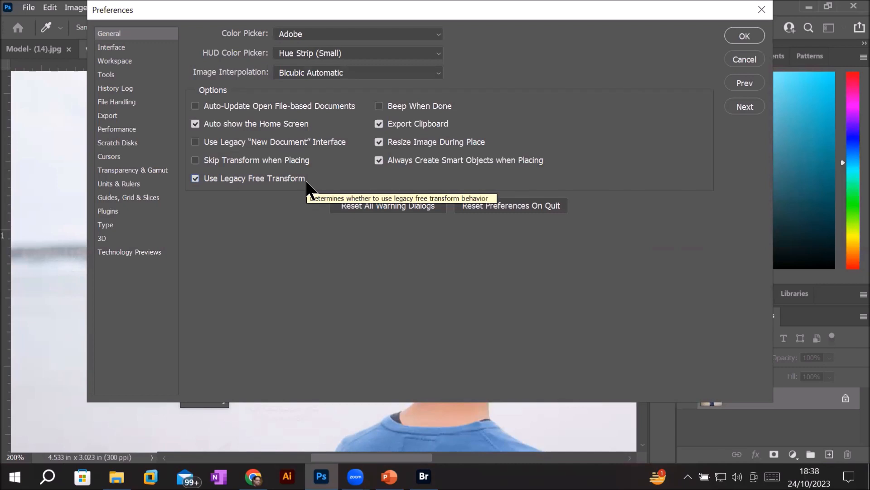
pyautogui.click(113, 49)
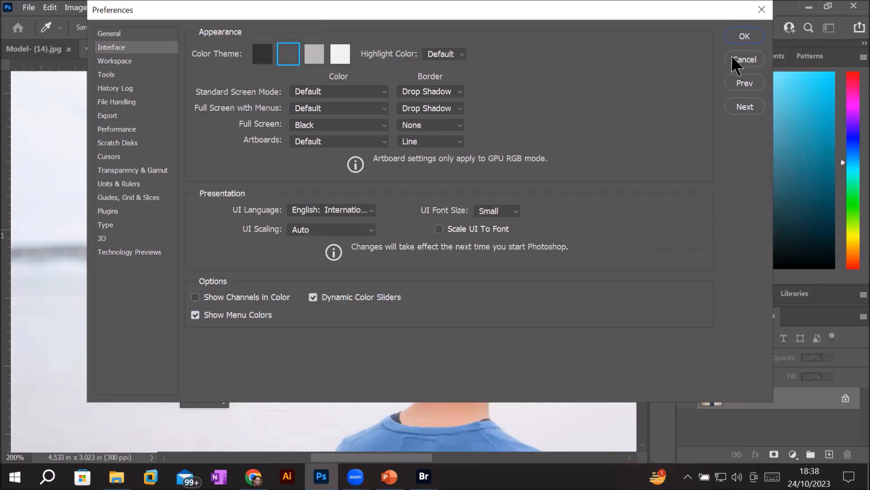
pyautogui.click(746, 35)
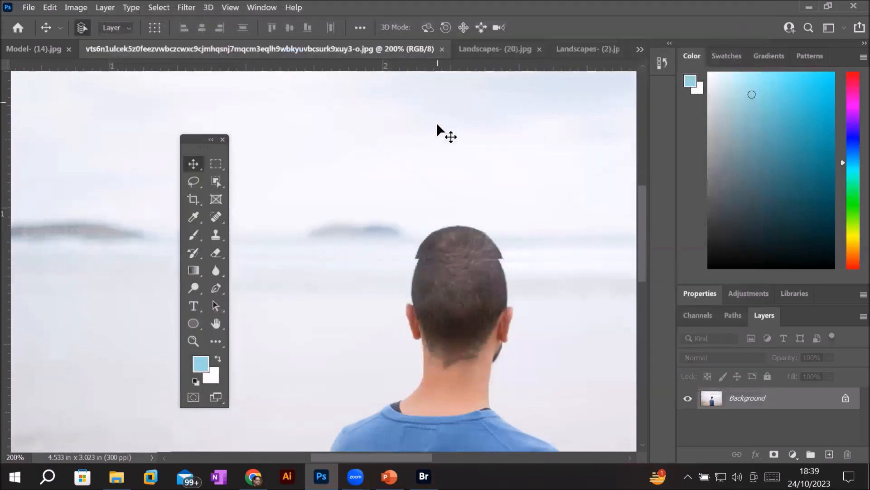
# Zoom the beach photo out to 54.9% and set the canvas surround color to Dark Gray
pyautogui.scroll(-5, 437, 125)
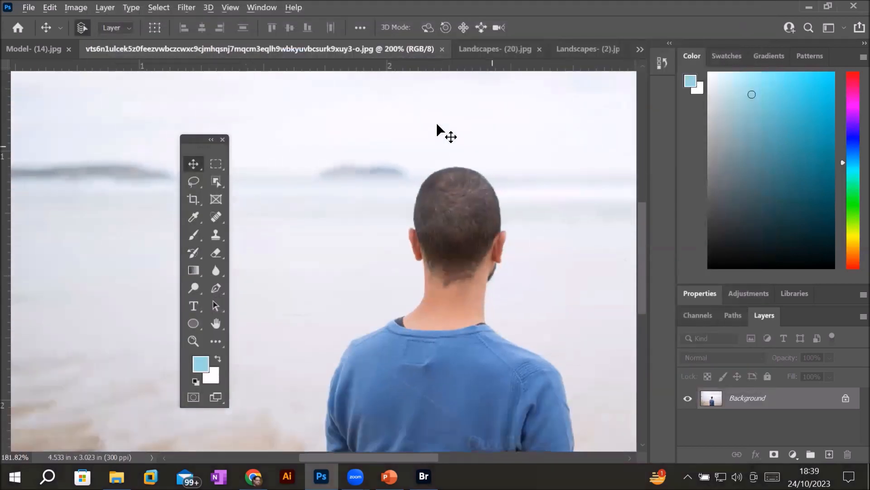
pyautogui.scroll(-6, 436, 124)
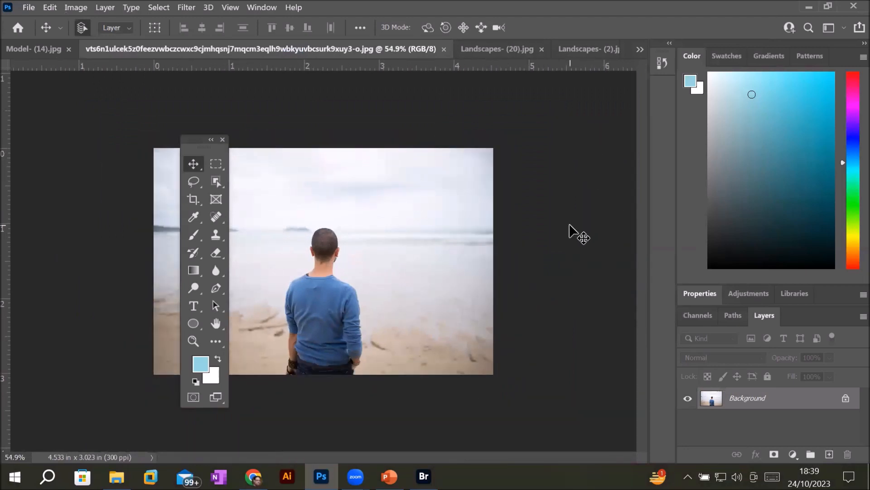
pyautogui.rightClick(541, 121)
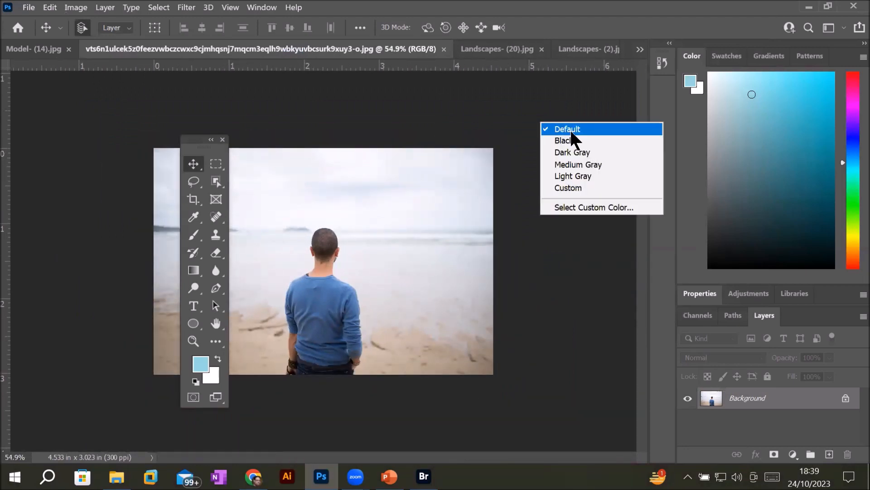
pyautogui.click(572, 153)
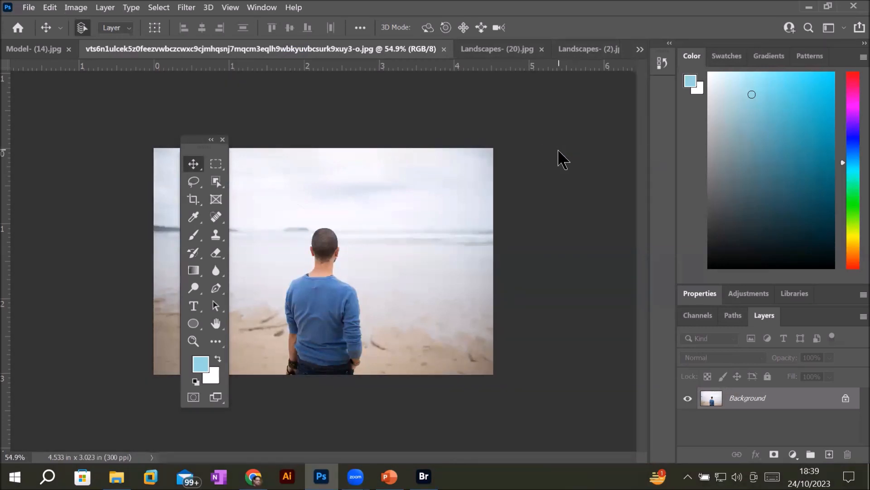
# Try the Medium Gray, Light Gray and Custom colors for the area around the beach photo
pyautogui.rightClick(559, 151)
pyautogui.click(581, 191)
pyautogui.rightClick(558, 171)
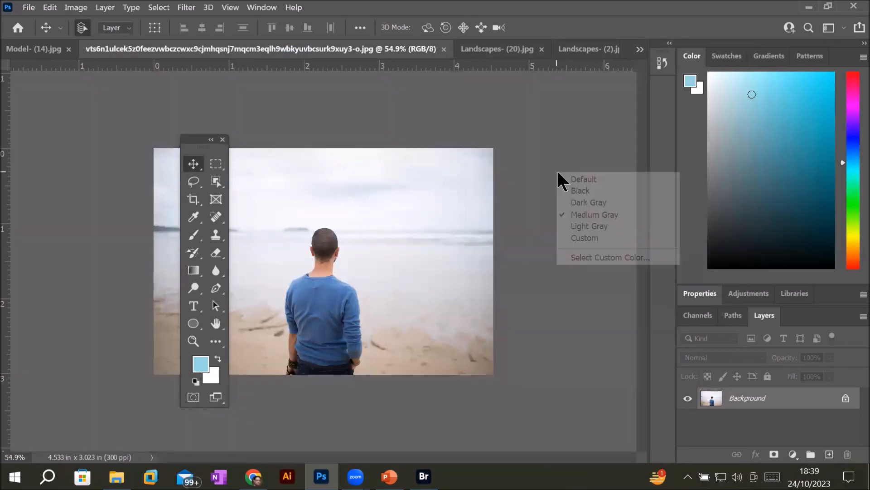
pyautogui.click(576, 227)
pyautogui.rightClick(543, 198)
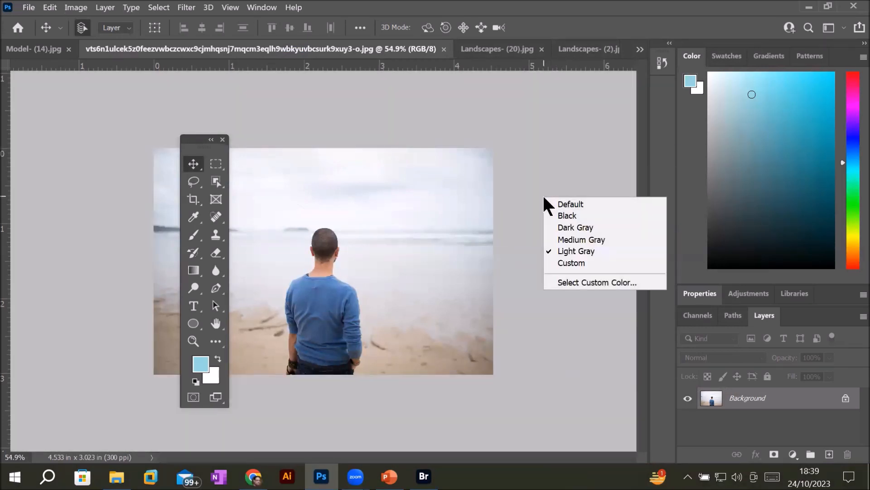
pyautogui.click(573, 262)
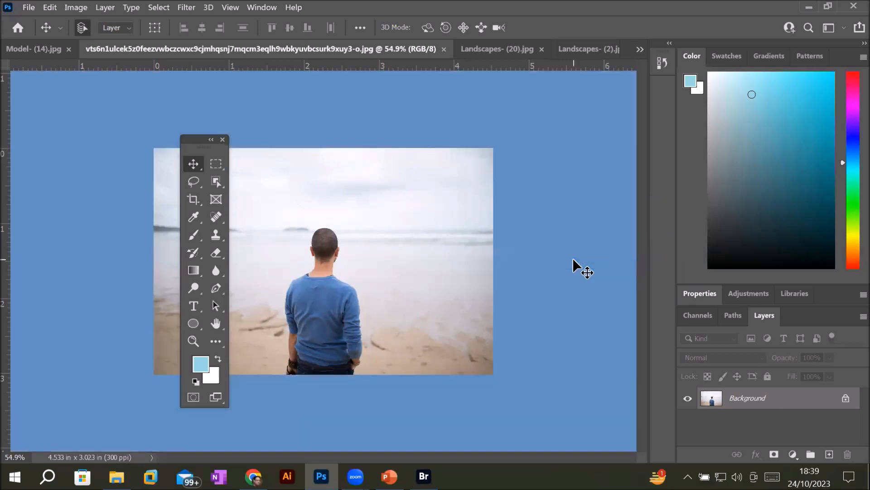
# Change the custom canvas surround color to the vivid blue 2b08df
pyautogui.rightClick(554, 236)
pyautogui.click(619, 324)
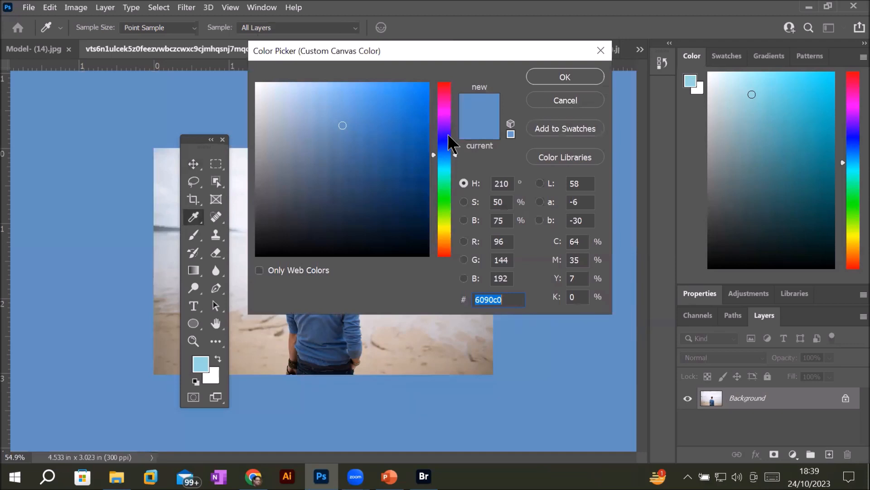
pyautogui.click(449, 135)
pyautogui.click(423, 105)
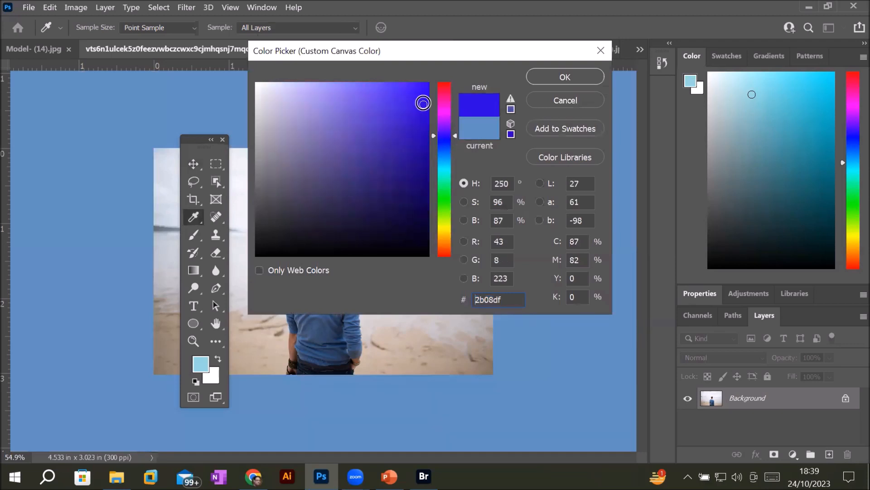
pyautogui.click(567, 77)
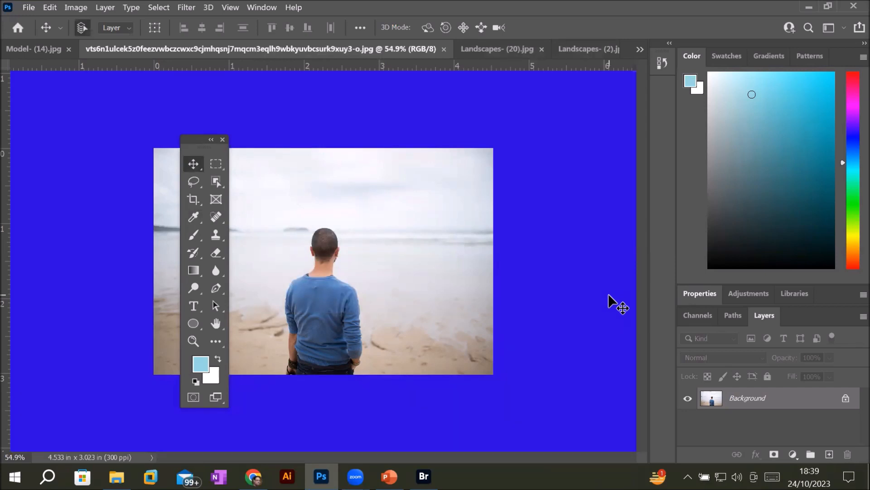
# Set the color around the beach photo back to Default
pyautogui.rightClick(565, 145)
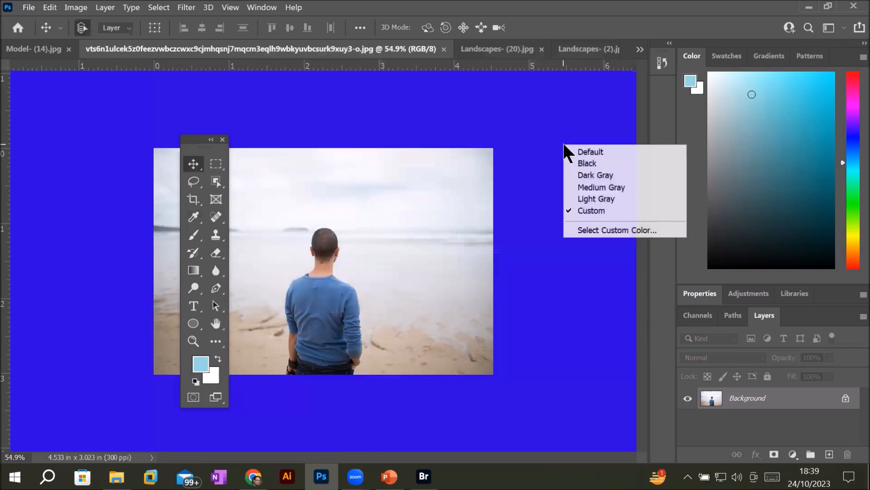
pyautogui.click(599, 152)
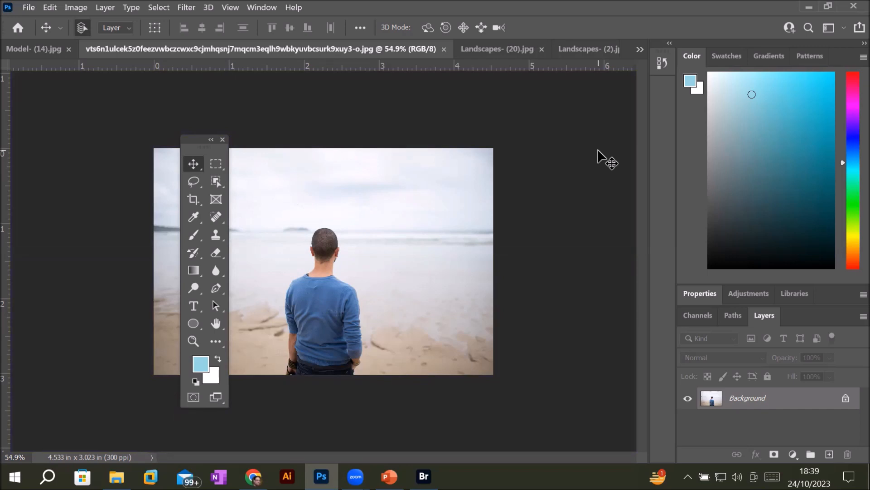
pyautogui.rightClick(597, 150)
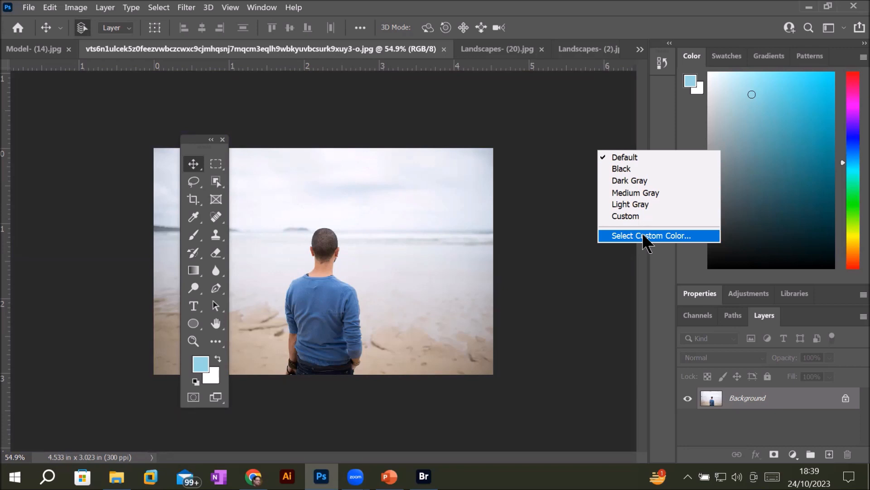
pyautogui.click(51, 11)
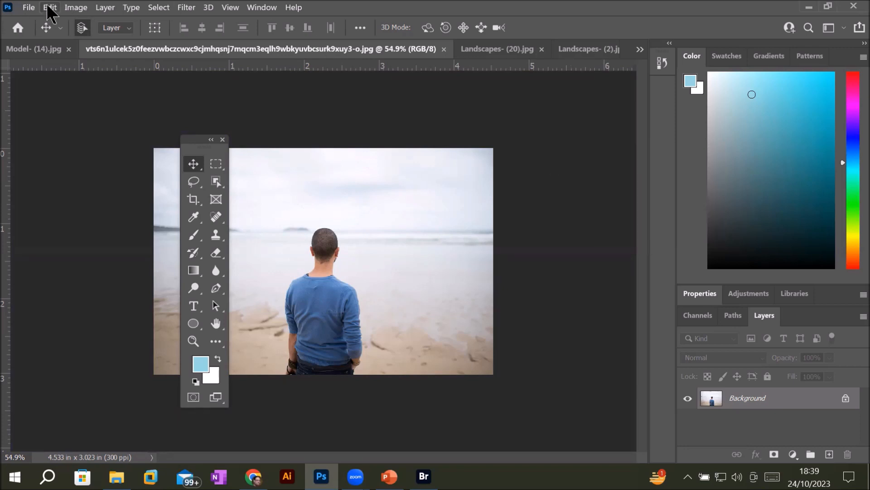
# Open the Interface preferences and move the dialog aside so the beach photo can be seen
pyautogui.click(51, 10)
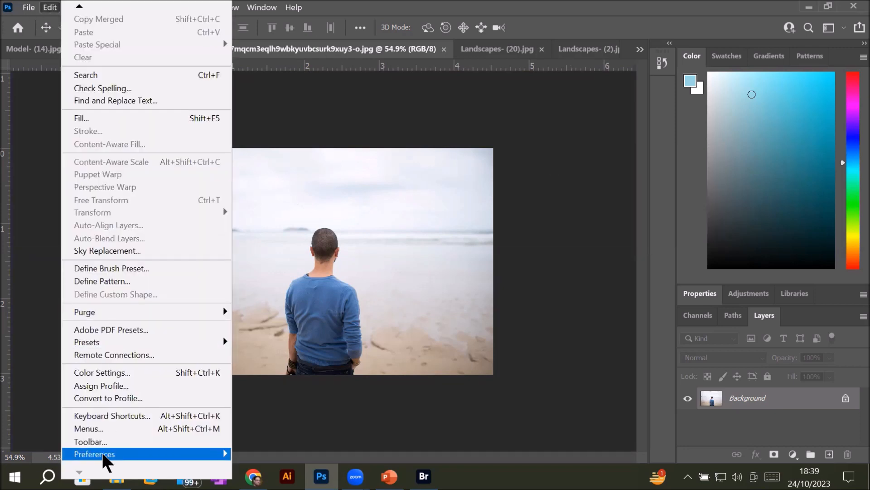
pyautogui.moveTo(106, 456)
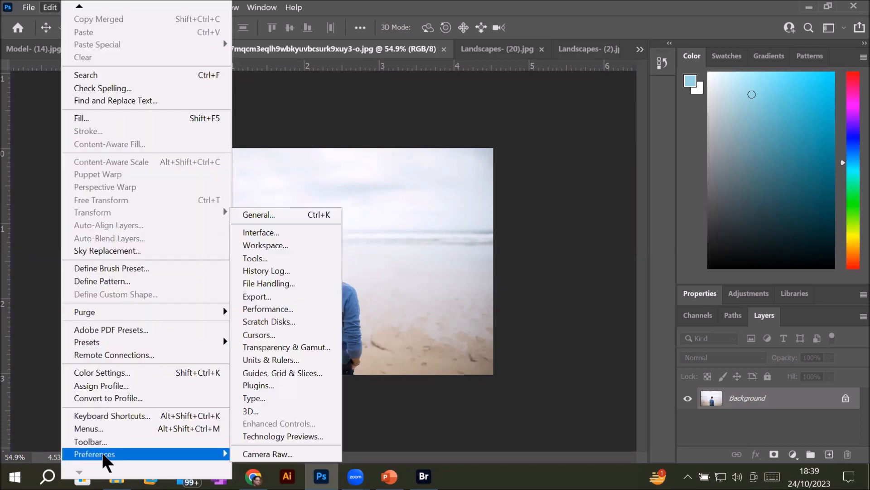
pyautogui.click(294, 235)
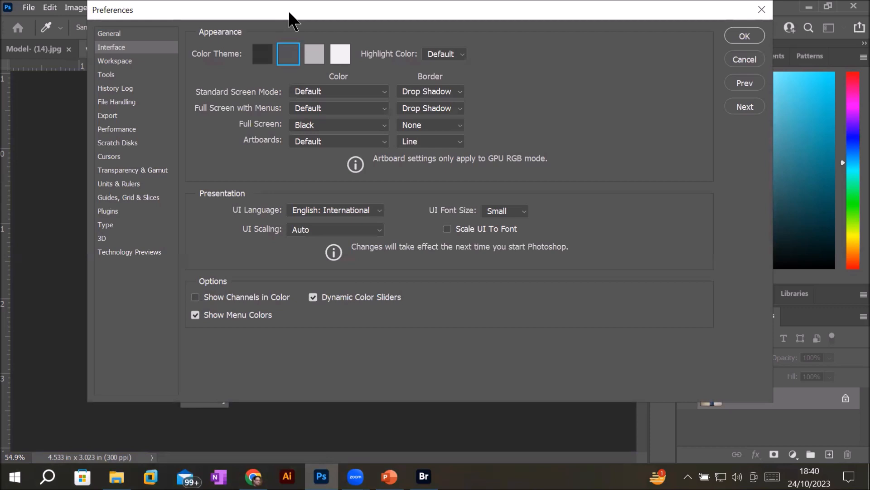
pyautogui.moveTo(289, 10); pyautogui.dragTo(543, 58)
# Try out all four interface color themes and choose the lightest one
pyautogui.click(567, 101)
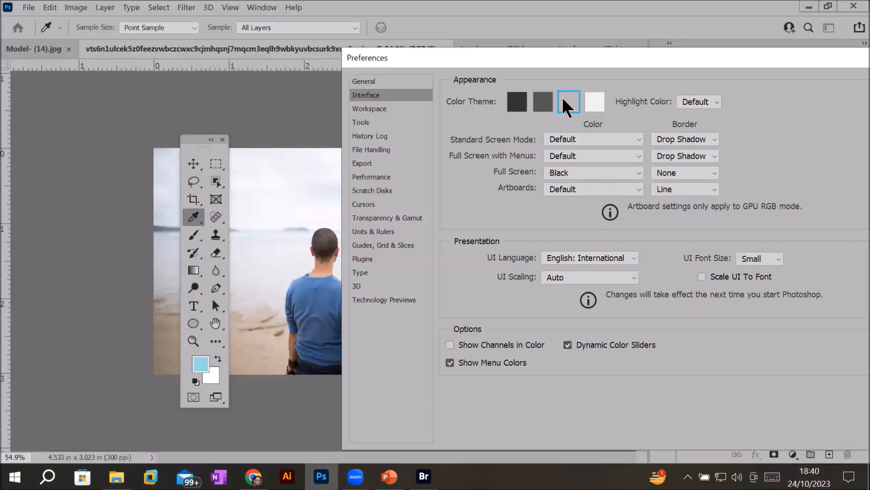
pyautogui.click(595, 101)
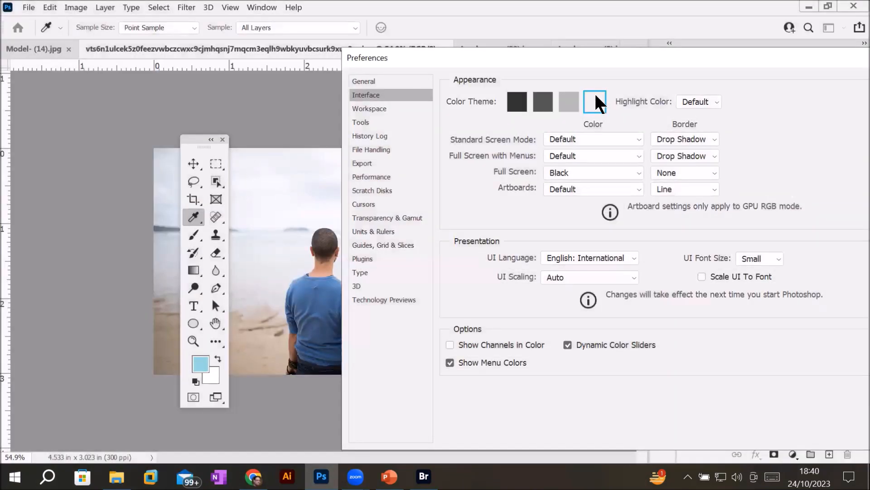
pyautogui.click(565, 99)
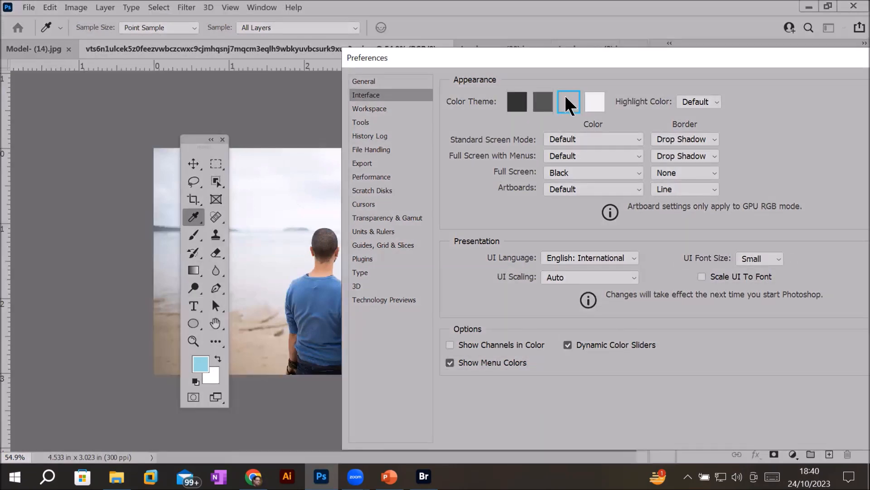
pyautogui.click(540, 100)
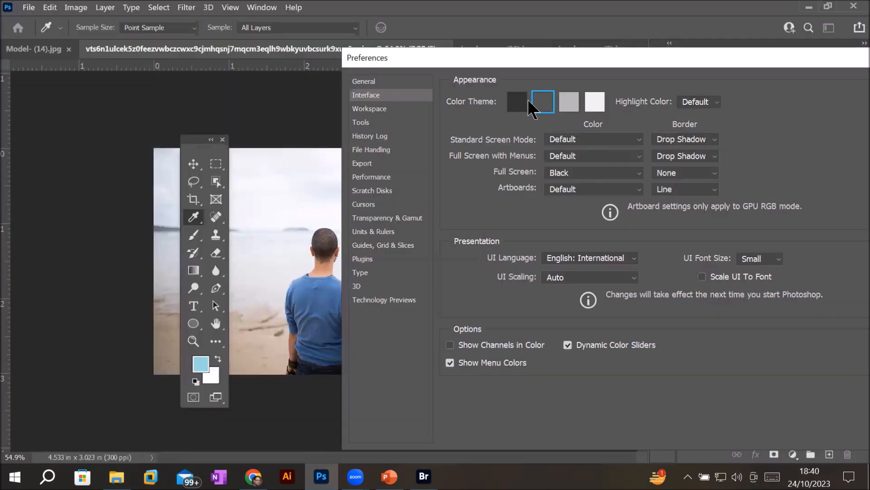
pyautogui.click(519, 106)
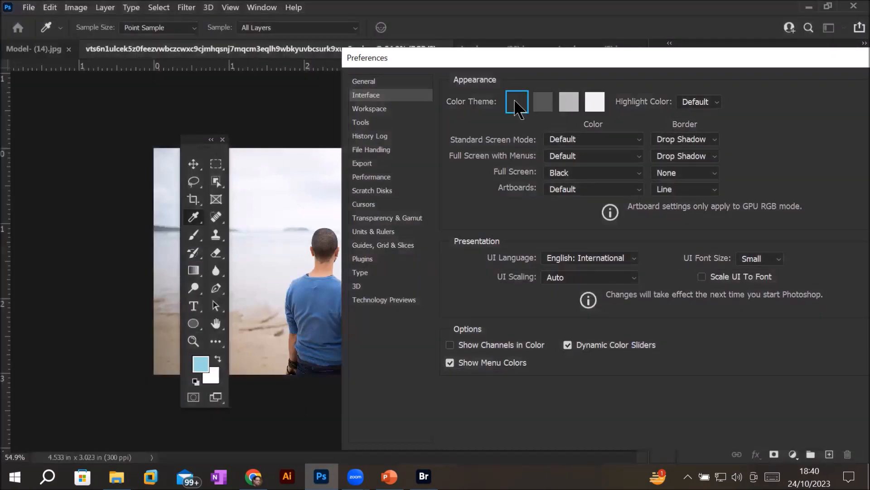
pyautogui.click(540, 112)
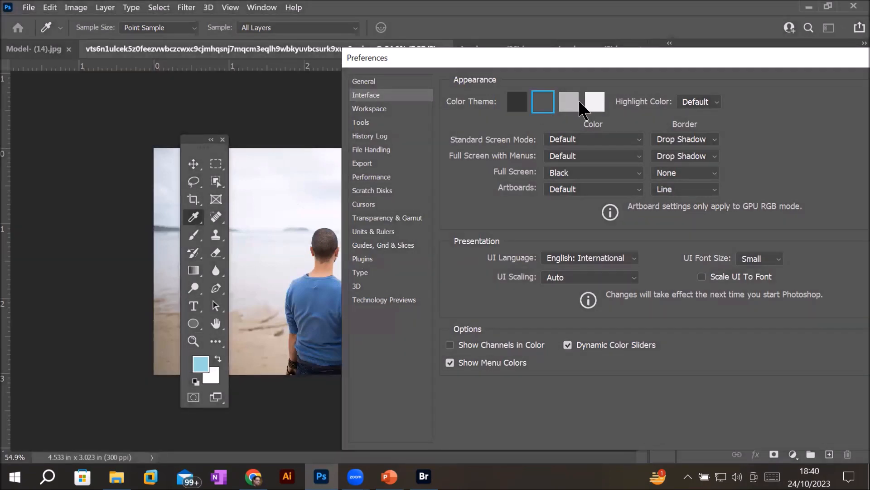
pyautogui.click(567, 99)
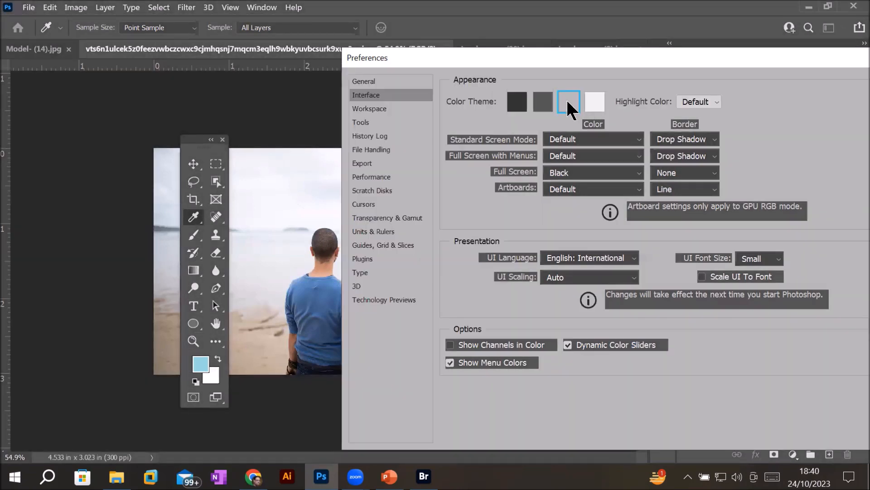
pyautogui.click(593, 99)
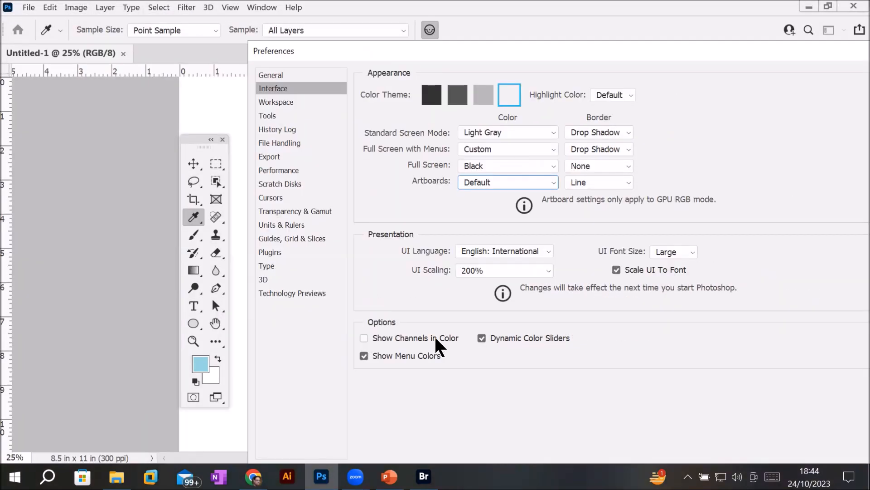
# Review the Workspace and Tools preferences, including the options for tabbed documents and zooming with the scroll wheel
pyautogui.click(285, 102)
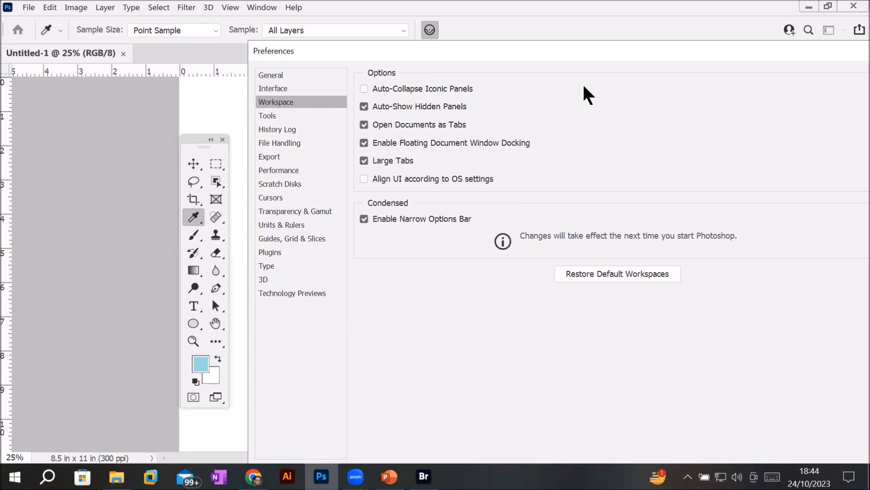
pyautogui.click(271, 119)
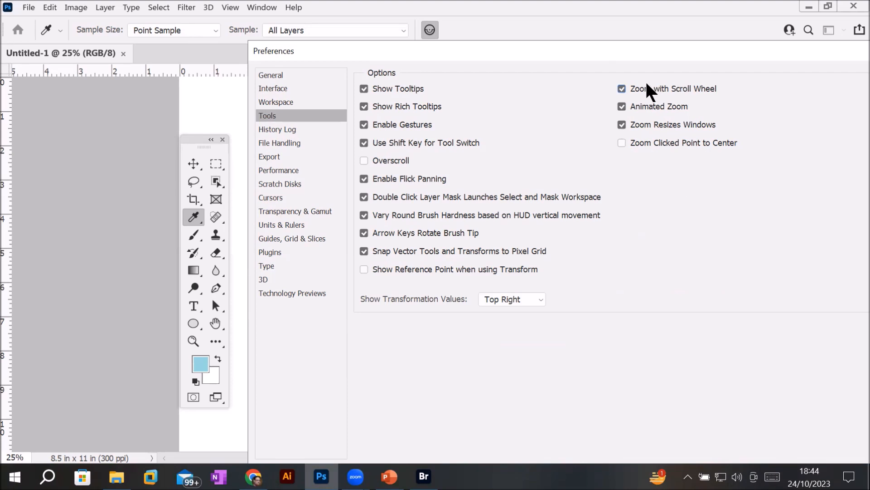
# Enable Zoom with Scroll Wheel in the Tools preferences and apply the settings
pyautogui.click(622, 89)
pyautogui.moveTo(613, 57); pyautogui.dragTo(581, 16)
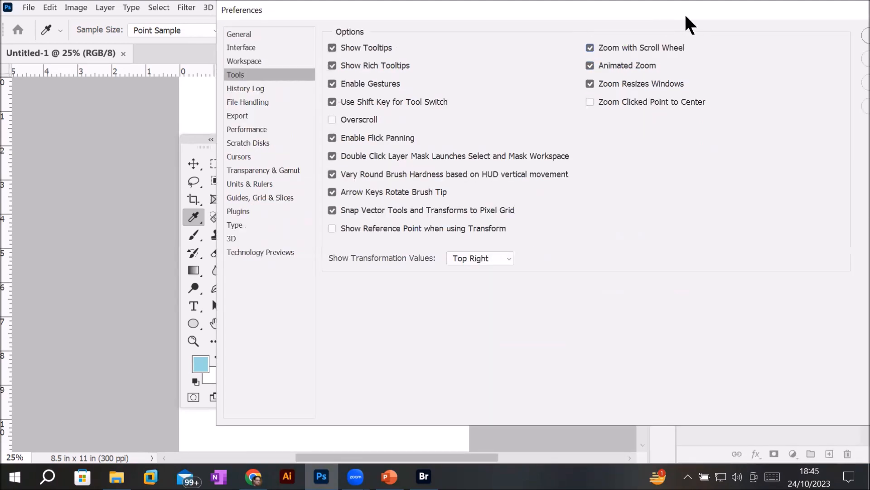
pyautogui.moveTo(648, 1); pyautogui.dragTo(612, 1)
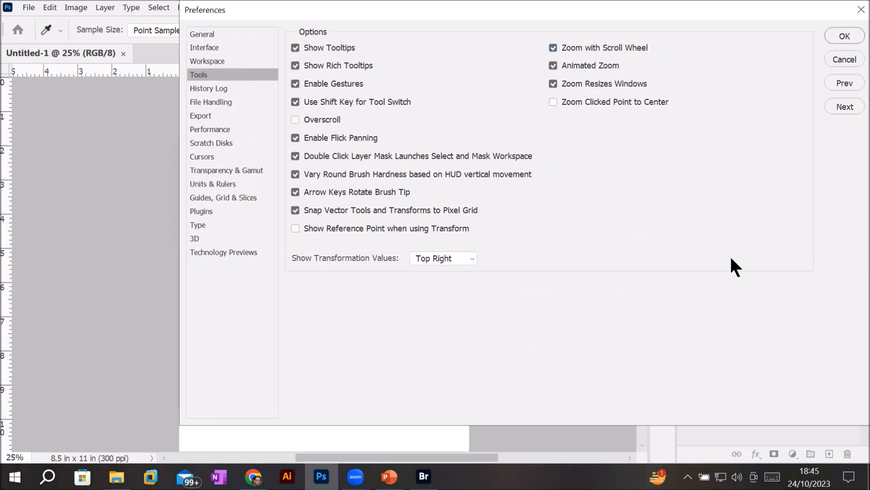
pyautogui.click(837, 34)
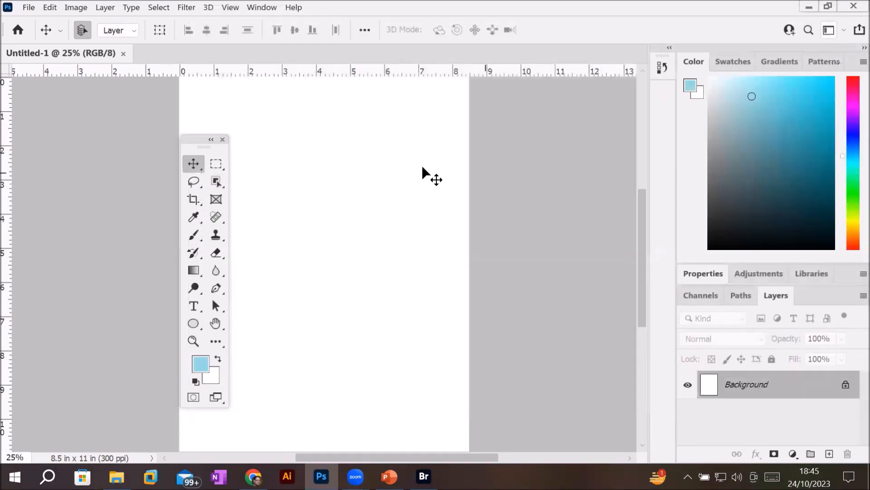
# Test scroll-wheel zooming by repeatedly zooming in and out on the blank Untitled-1 document
pyautogui.scroll(-2, 371, 135)
pyautogui.scroll(-1, 372, 135)
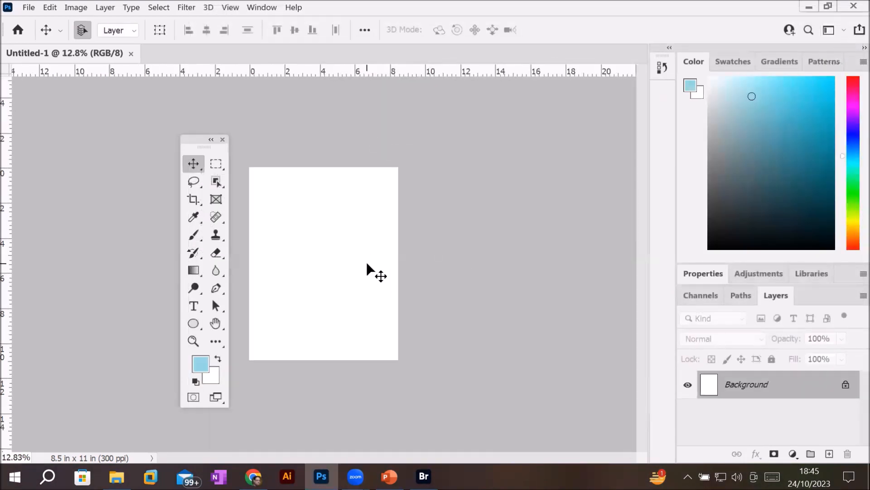
pyautogui.scroll(2, 368, 271)
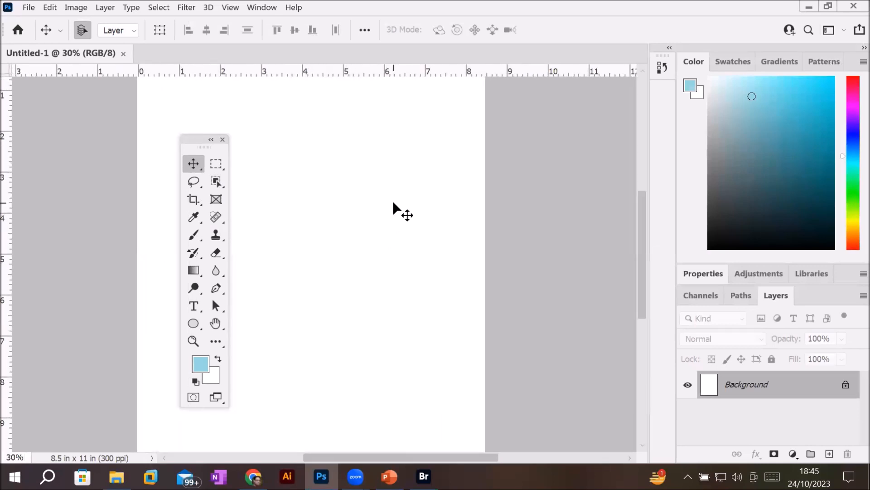
pyautogui.scroll(-4, 384, 219)
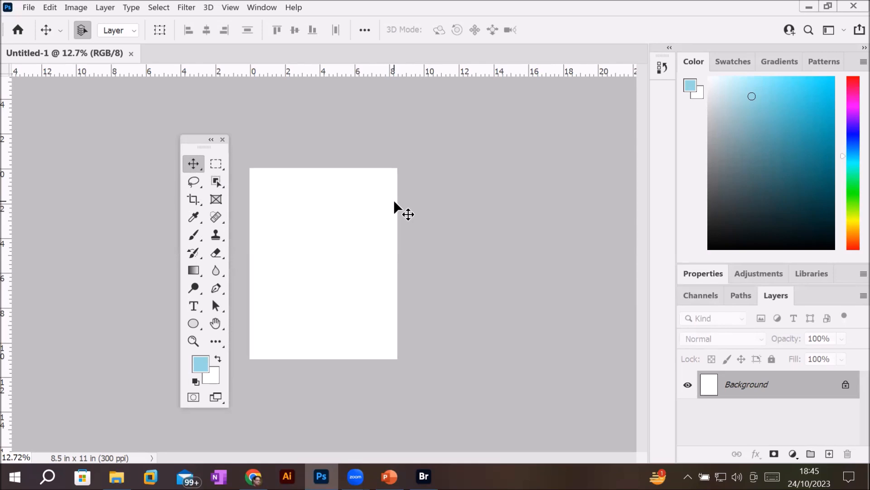
pyautogui.scroll(2, 329, 242)
pyautogui.scroll(-4, 329, 242)
pyautogui.scroll(5, 329, 242)
pyautogui.scroll(-5, 329, 243)
pyautogui.scroll(5, 329, 243)
pyautogui.scroll(-5, 329, 242)
pyautogui.scroll(4, 329, 242)
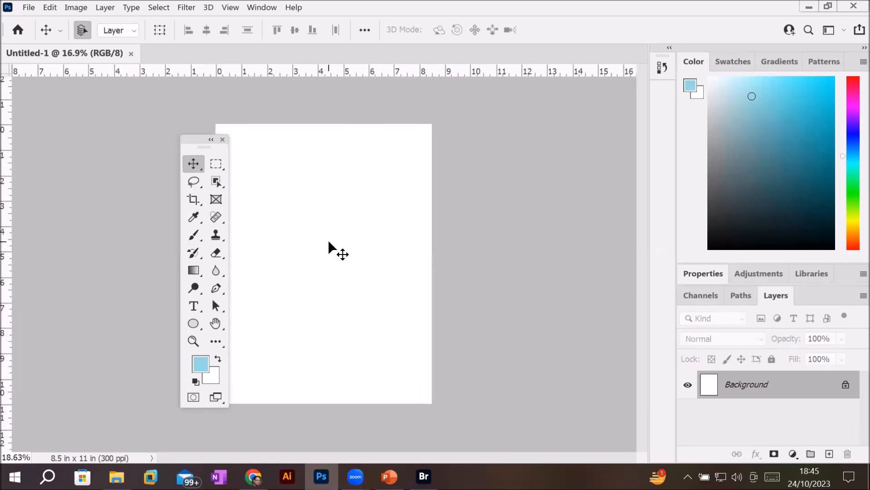
pyautogui.scroll(1, 329, 242)
pyautogui.scroll(-2, 329, 242)
pyautogui.scroll(1, 329, 242)
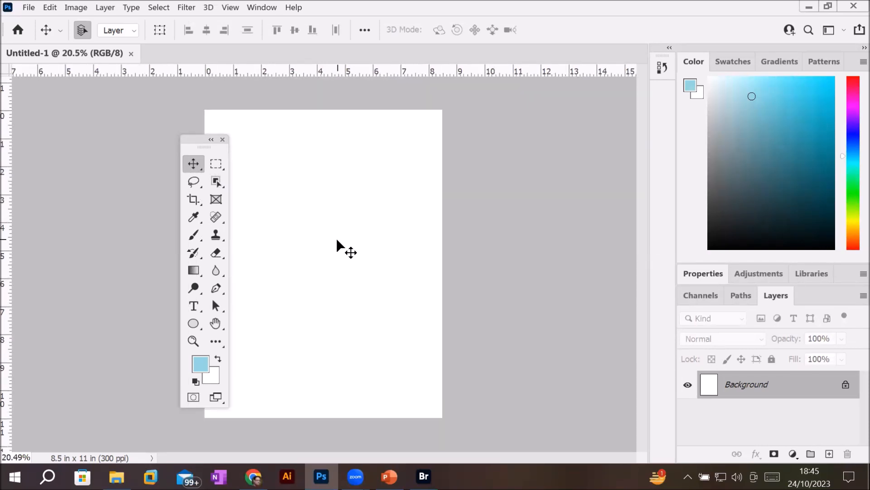
pyautogui.scroll(2, 337, 241)
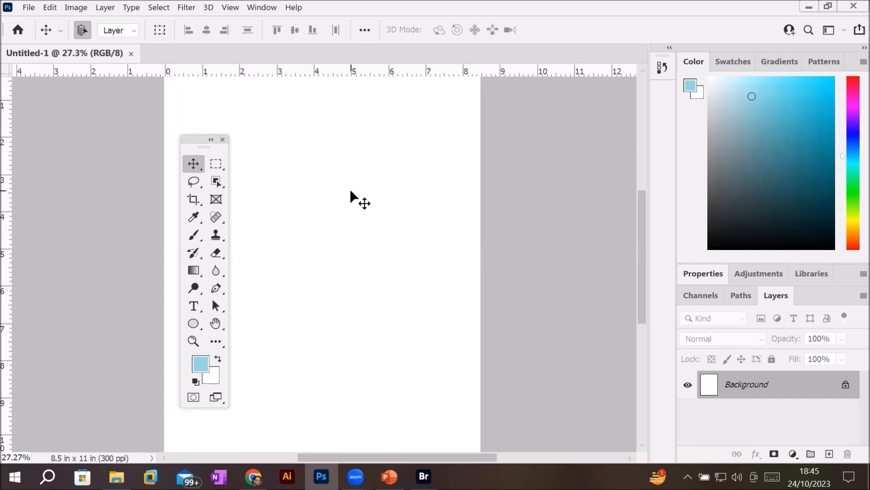
pyautogui.scroll(-2, 350, 191)
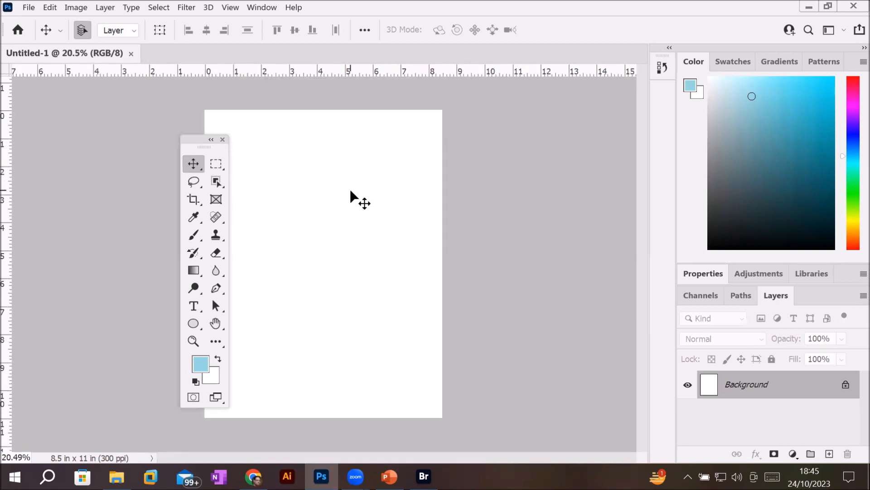
# Enable Show Reference Point when using Transform in the Tools preferences and apply the change
pyautogui.click(48, 9)
pyautogui.moveTo(213, 454)
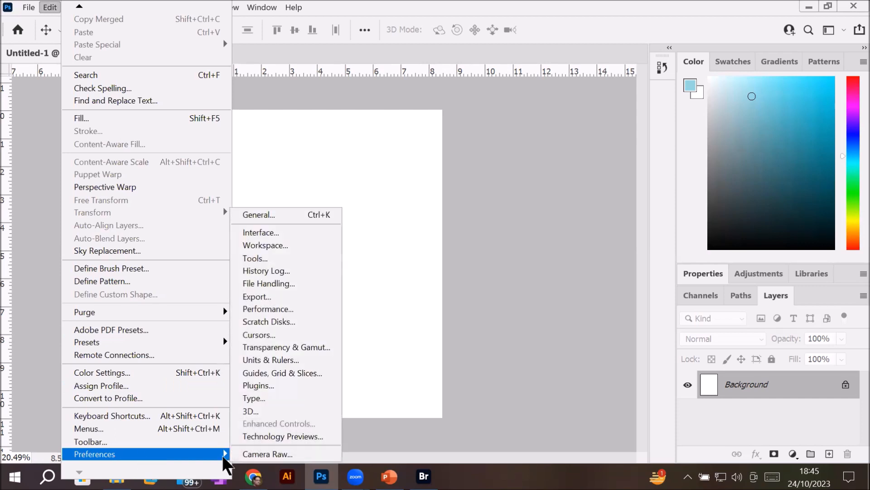
pyautogui.click(280, 259)
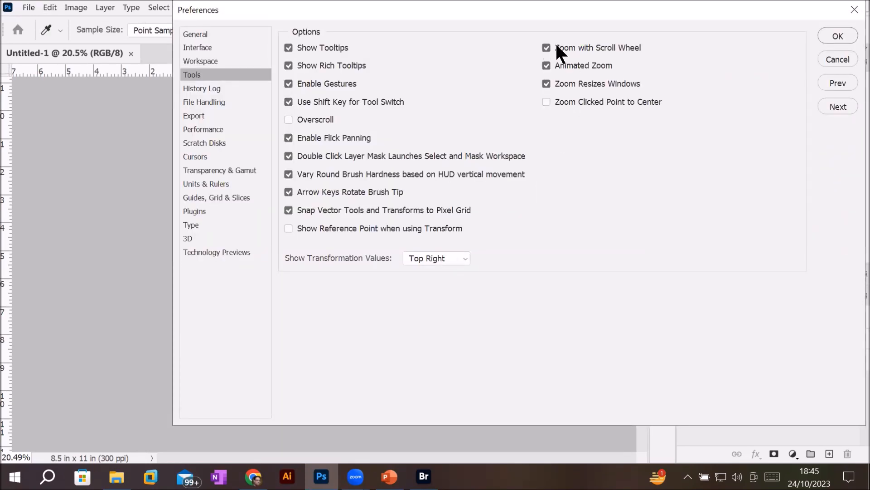
pyautogui.click(287, 227)
pyautogui.click(288, 229)
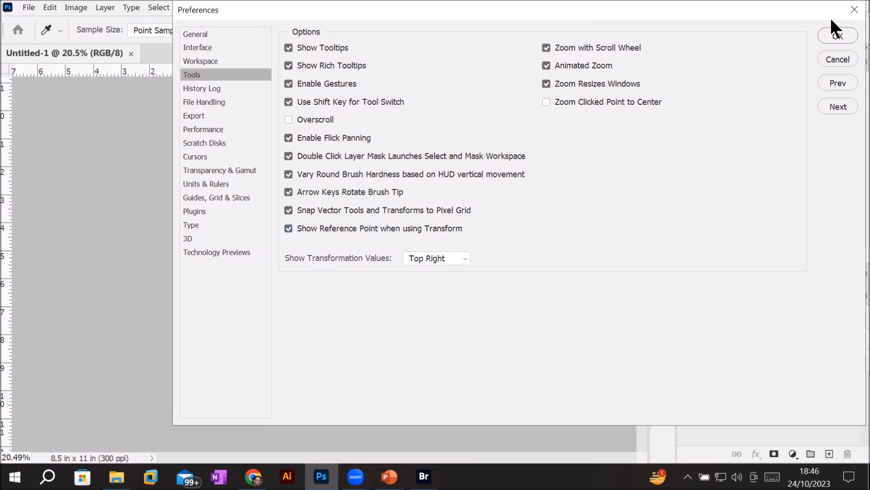
pyautogui.click(836, 36)
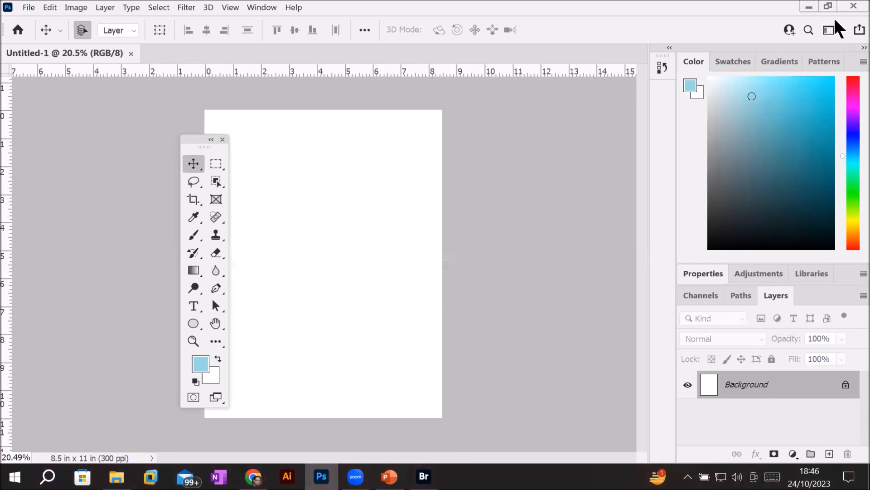
# Switch to Bridge and quit it, and close the Untitled-1 document in Photoshop
pyautogui.click(28, 8)
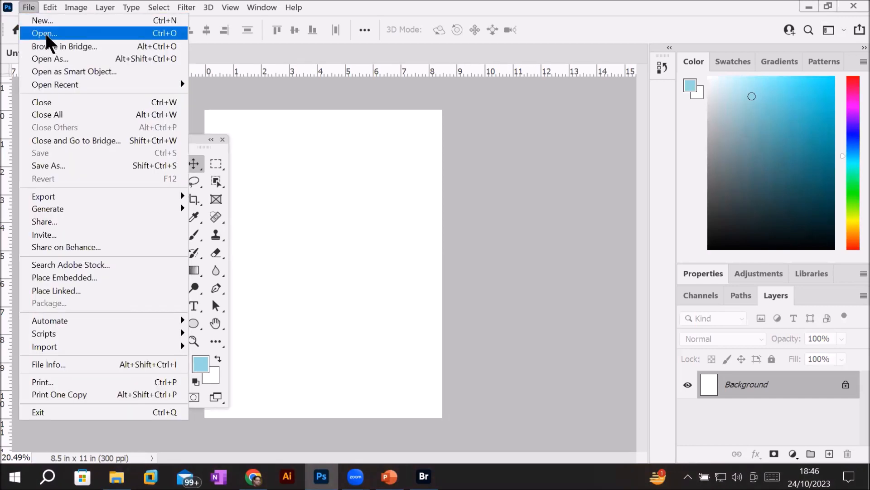
pyautogui.click(54, 47)
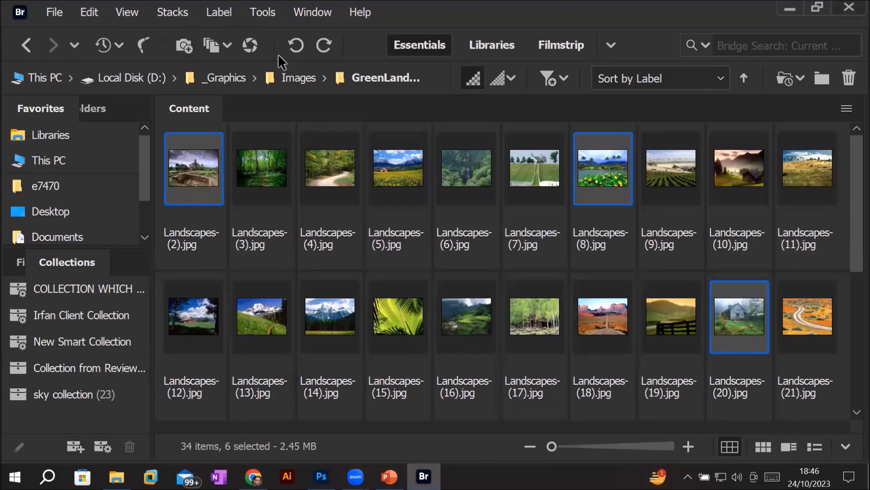
pyautogui.hotkey('ctrl', 'q')
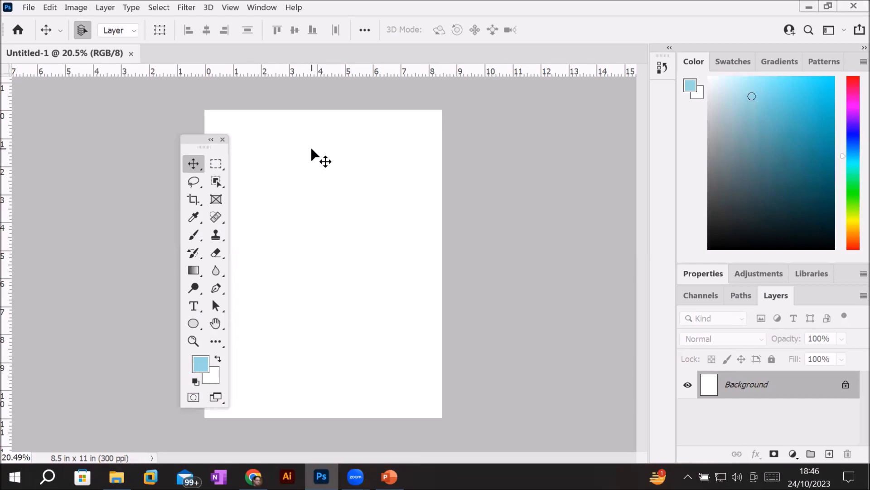
pyautogui.click(131, 53)
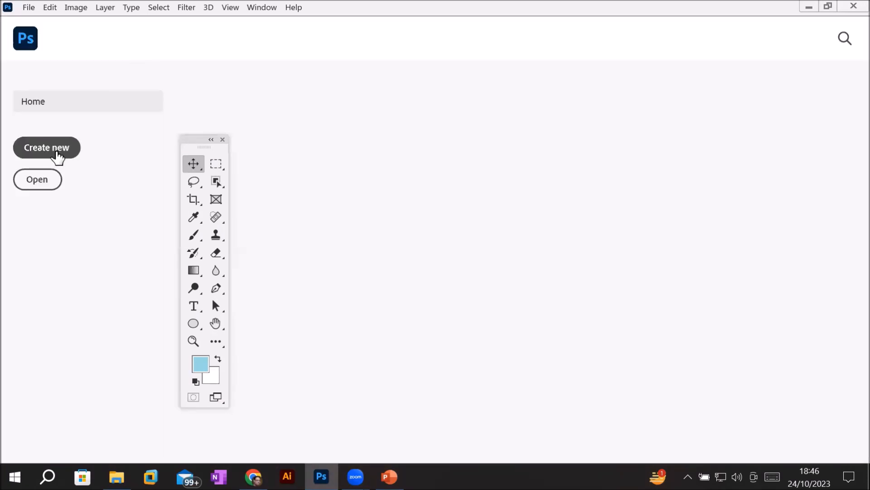
pyautogui.click(57, 155)
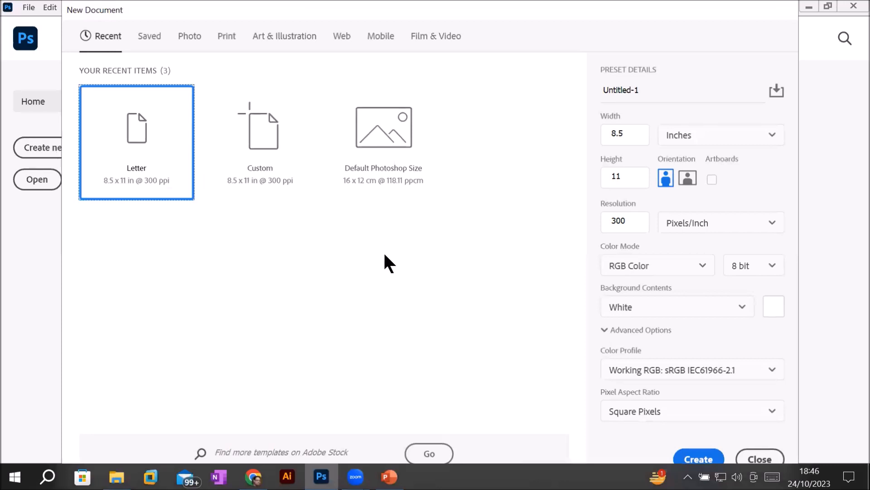
pyautogui.press('Escape')
pyautogui.press('Escape')
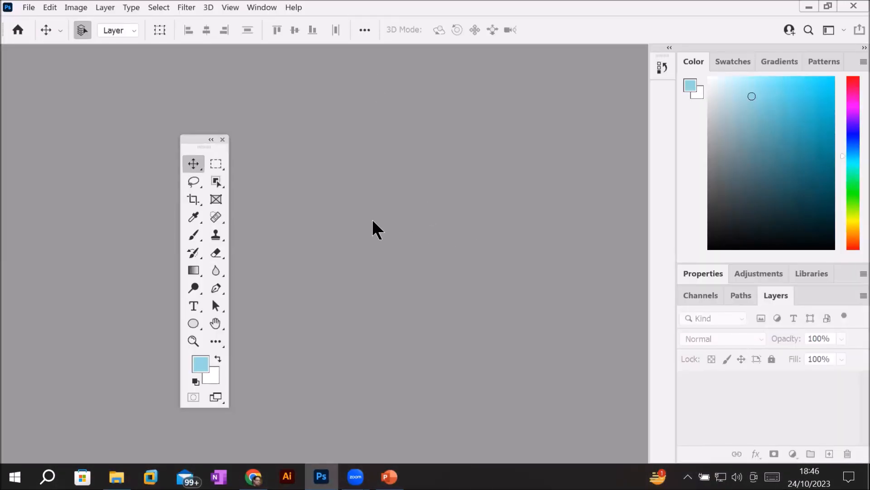
# Create a new document from the A4 print preset, 210 x 297 mm at 300 ppi
pyautogui.click(30, 8)
pyautogui.click(43, 25)
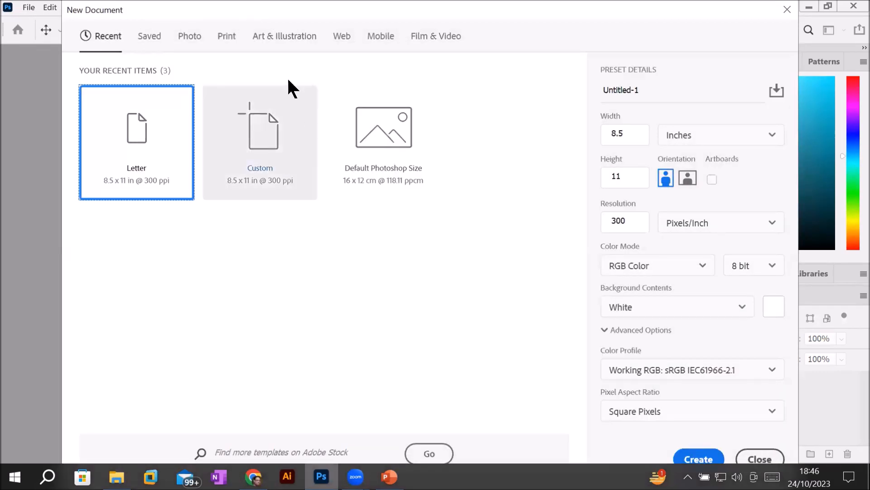
pyautogui.click(227, 36)
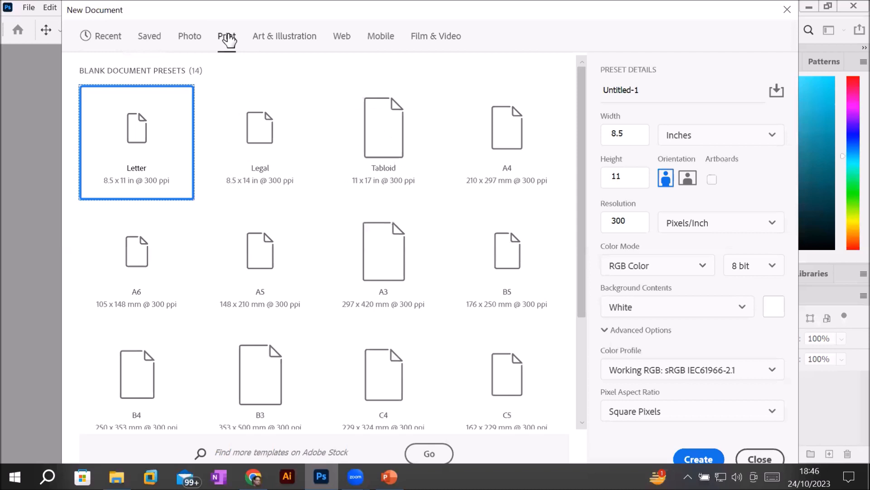
pyautogui.click(482, 136)
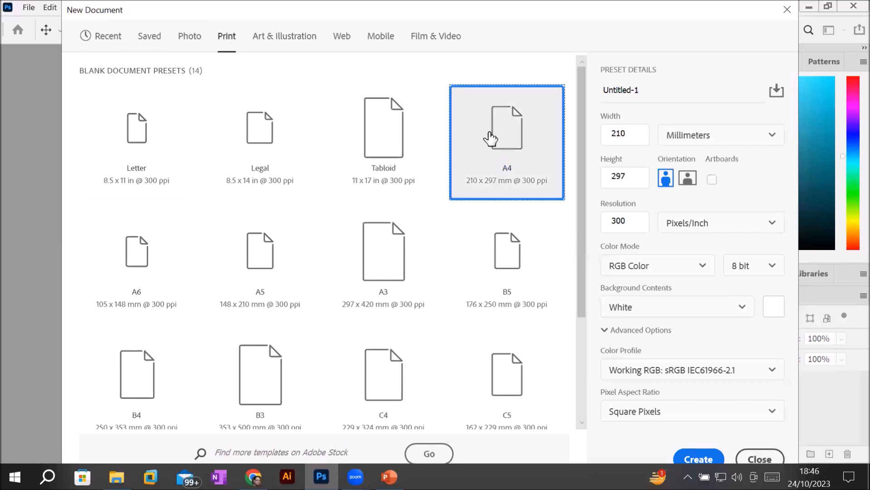
pyautogui.click(696, 459)
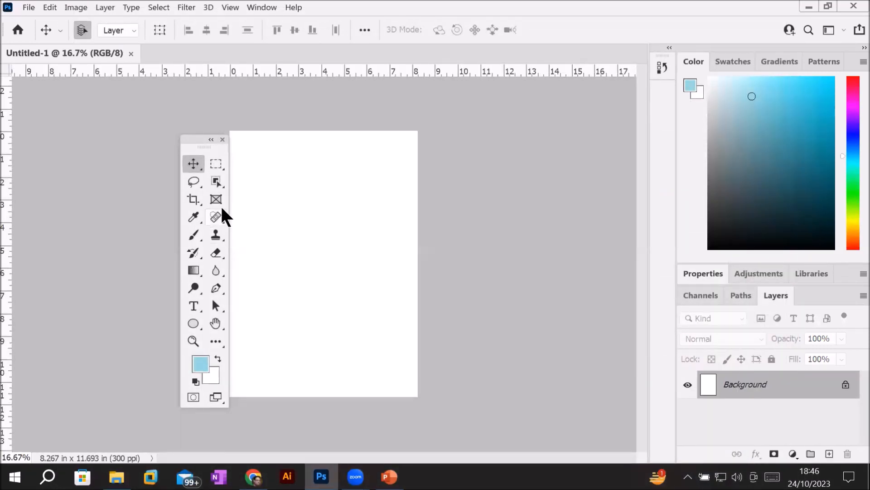
# Place the Tools panel left of the page, activate the Horizontal Type tool and float the Layers panel right of the page
pyautogui.moveTo(190, 142); pyautogui.dragTo(95, 131)
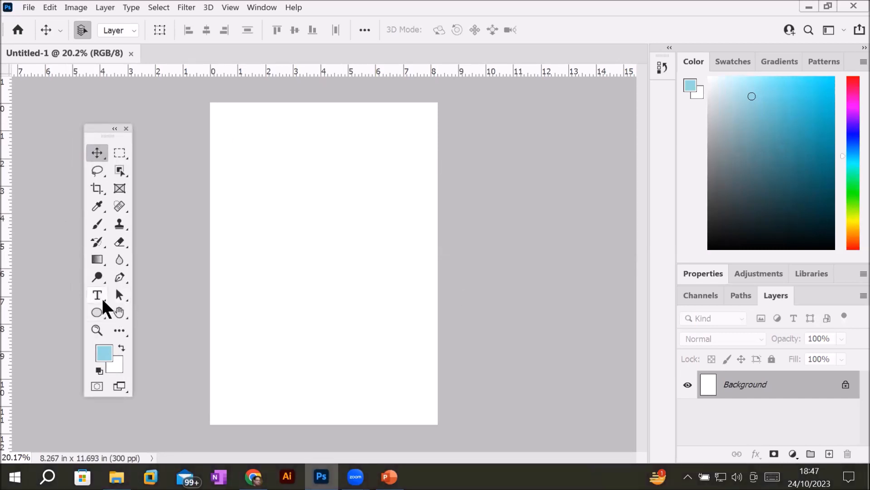
pyautogui.click(99, 293)
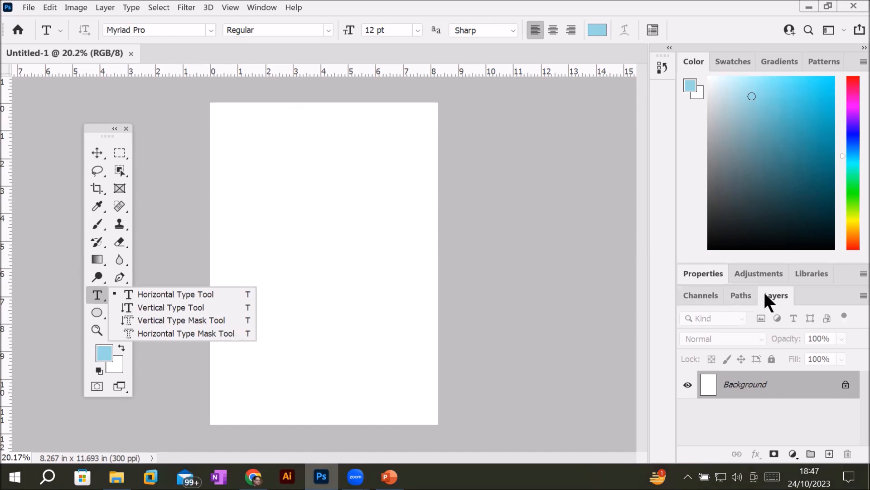
pyautogui.moveTo(766, 294); pyautogui.dragTo(521, 113)
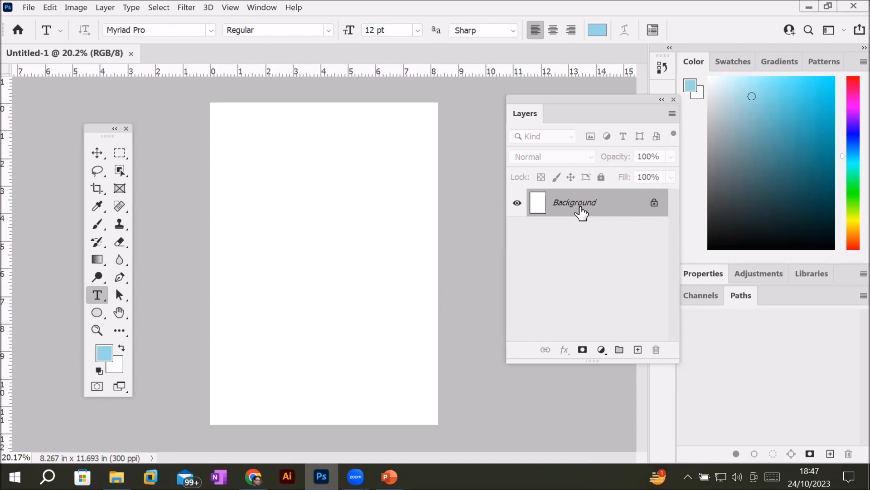
pyautogui.moveTo(98, 128); pyautogui.dragTo(103, 107)
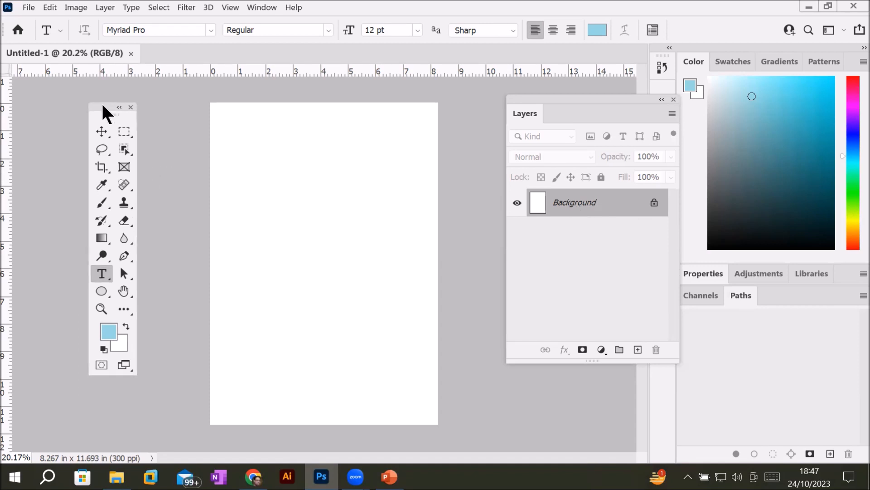
# Reset the foreground and background colors to default, and fill the Background layer alternately with black and white, ending on white
pyautogui.click(102, 348)
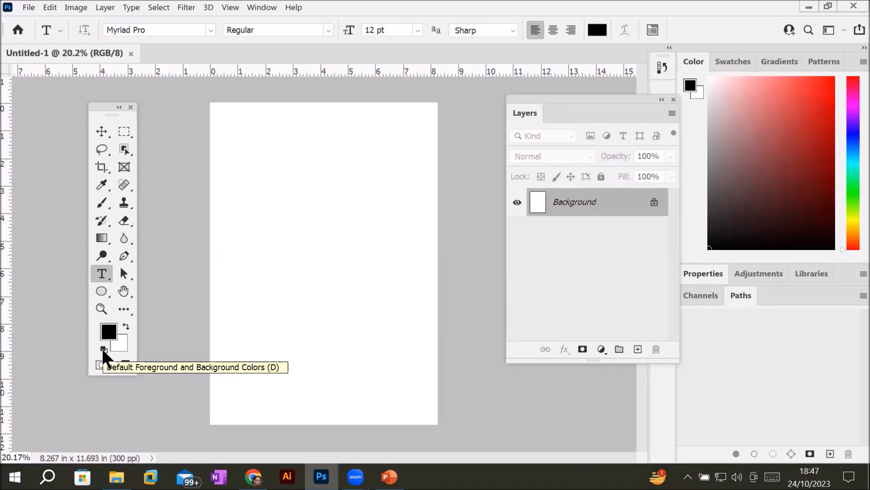
pyautogui.hotkey('alt', 'BackSpace')
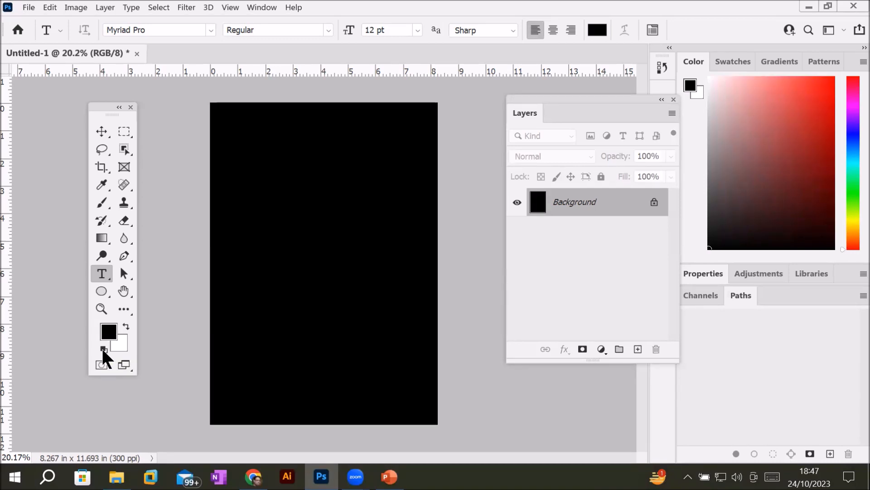
pyautogui.hotkey('ctrl', 'BackSpace')
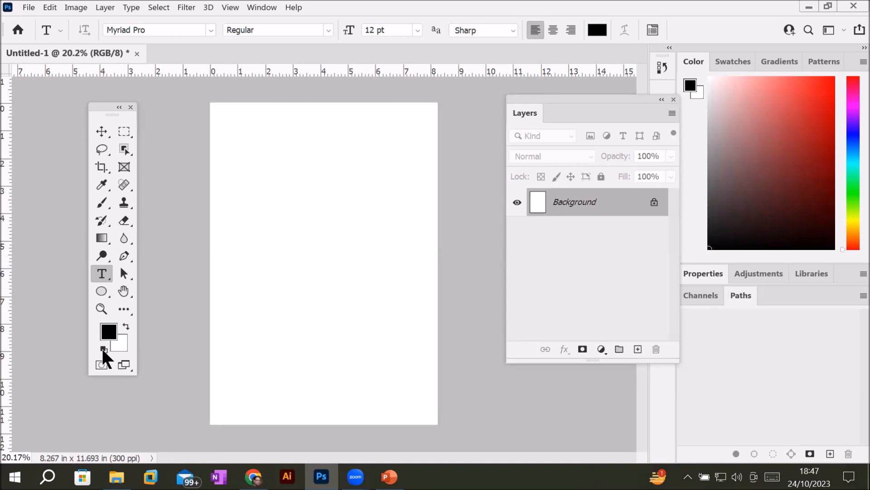
pyautogui.hotkey('alt', 'BackSpace')
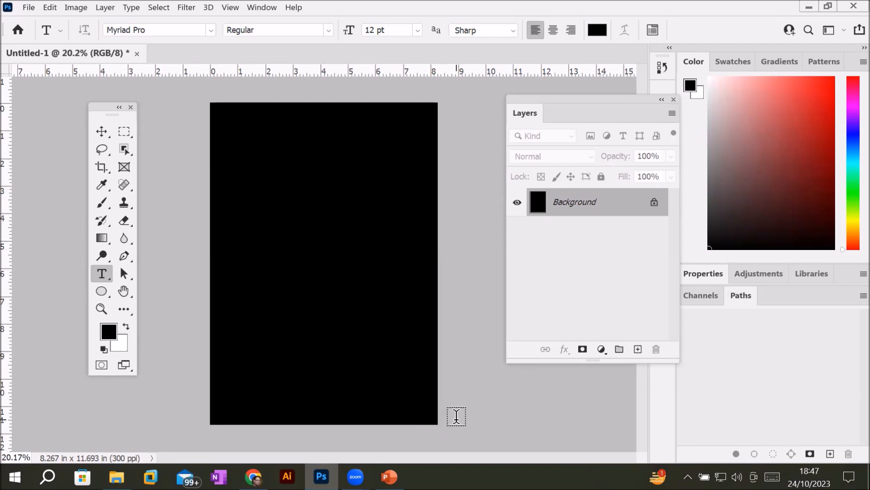
pyautogui.hotkey('ctrl', 'BackSpace')
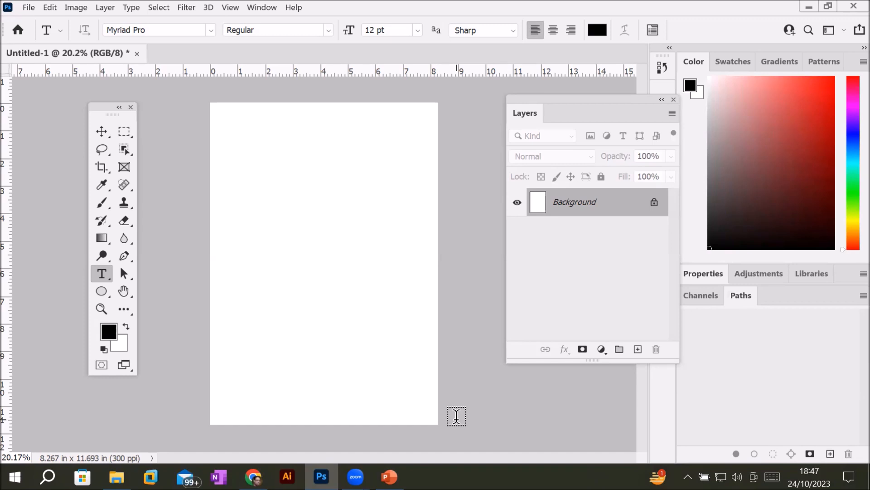
pyautogui.hotkey('alt', 'BackSpace')
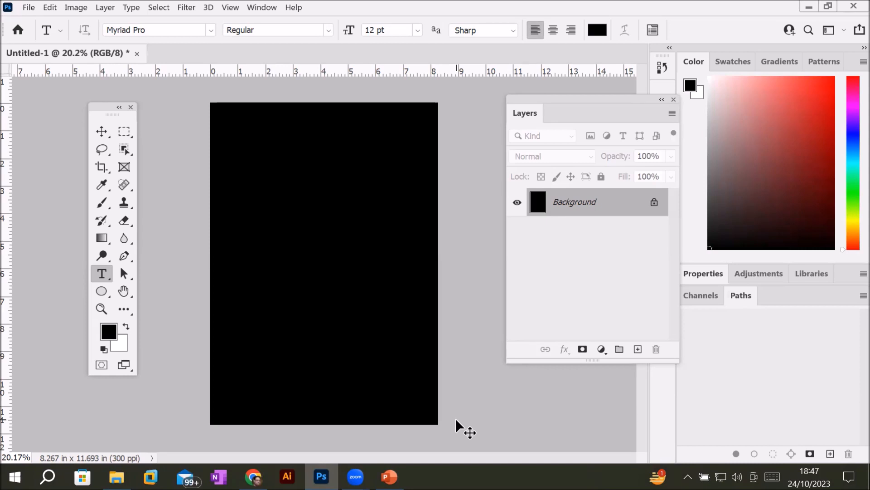
pyautogui.hotkey('ctrl', 'BackSpace')
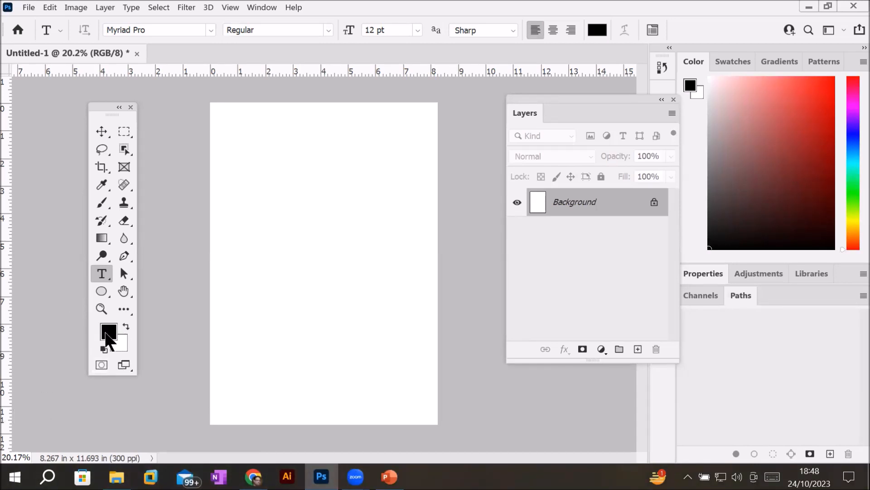
# Set the foreground color to bright red (#e70c0c) and fill the Background layer with it
pyautogui.click(107, 337)
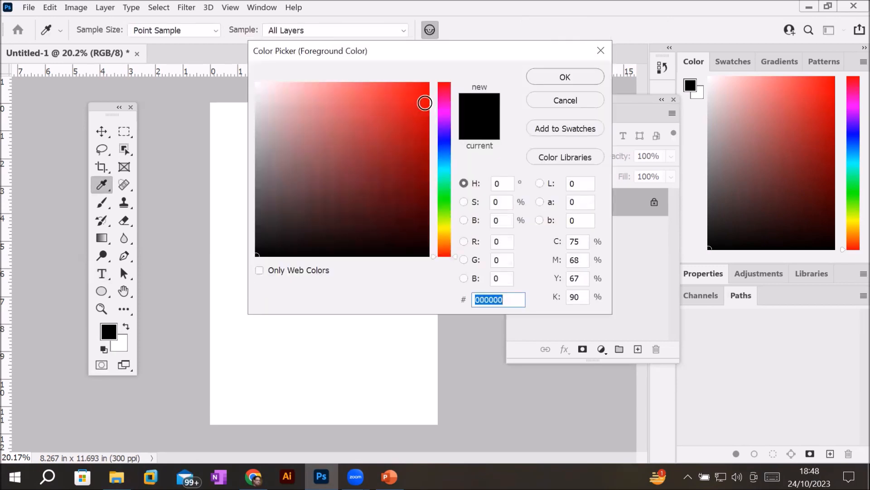
pyautogui.click(421, 98)
pyautogui.click(565, 77)
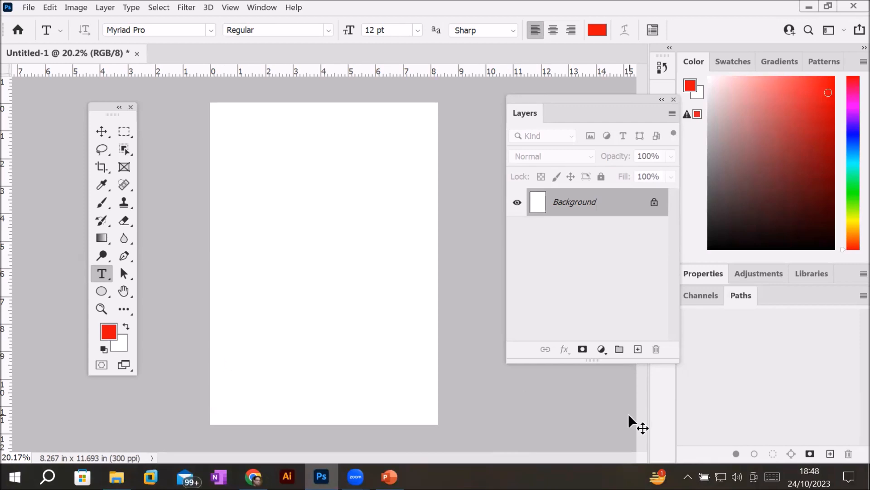
pyautogui.hotkey('alt', 'BackSpace')
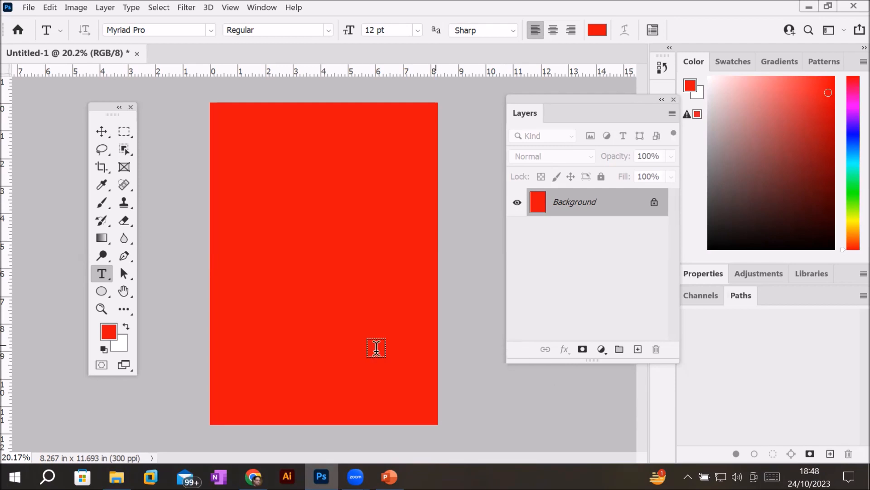
# Set the foreground color to bright green (#0ff39b) and fill the Background layer with it
pyautogui.click(110, 333)
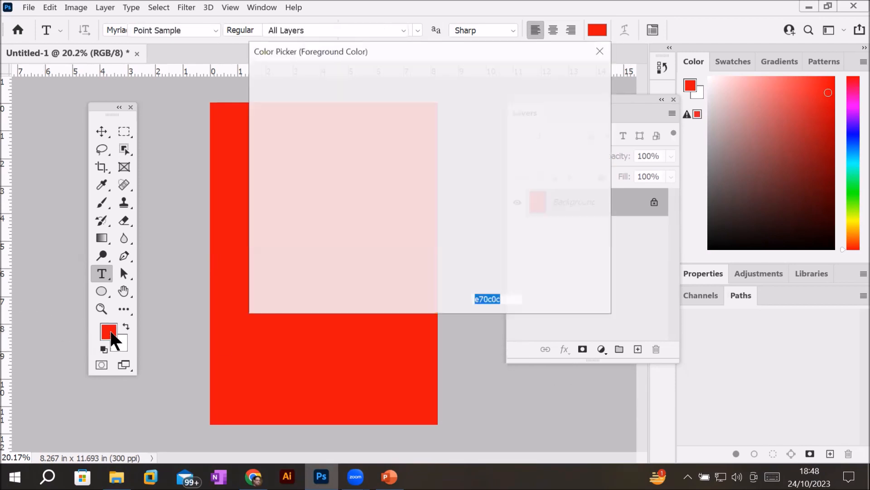
pyautogui.click(442, 179)
pyautogui.click(418, 91)
pyautogui.click(570, 78)
pyautogui.press('t')
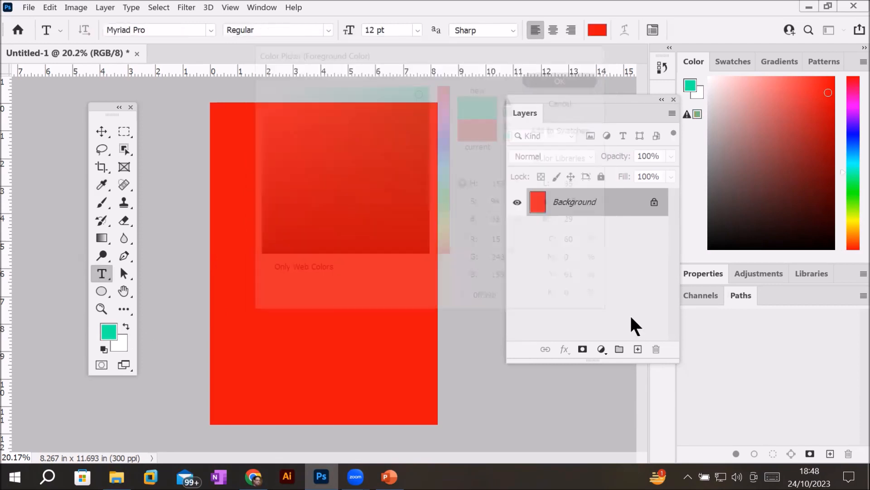
pyautogui.hotkey('alt', 'BackSpace')
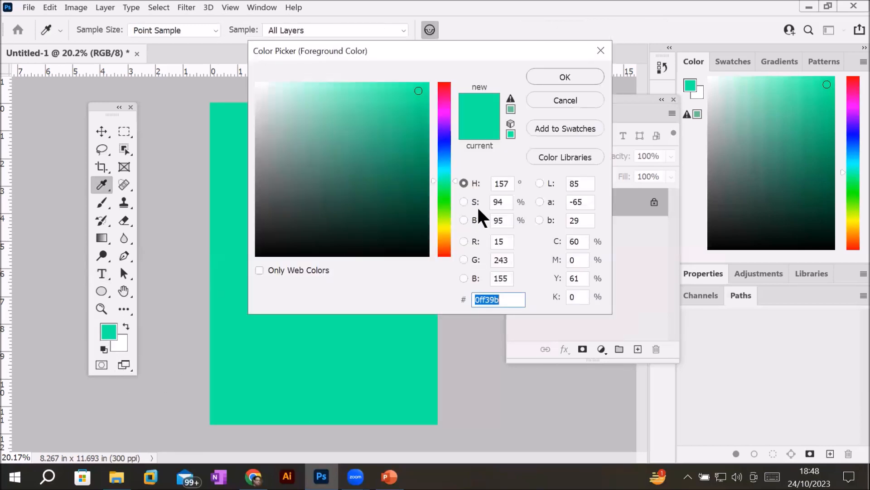
# Set the foreground color to deep blue (#0d0dd7) and fill the Background layer with it
pyautogui.click(444, 140)
pyautogui.click(419, 109)
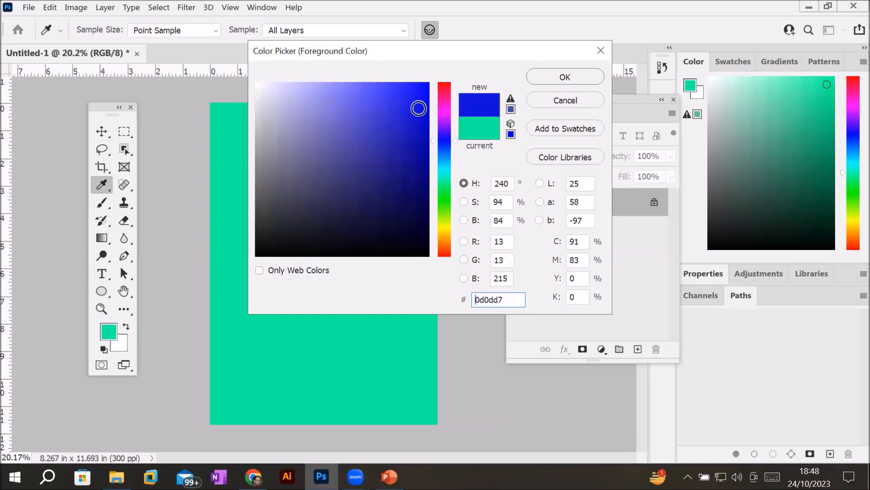
pyautogui.click(555, 79)
pyautogui.press('t')
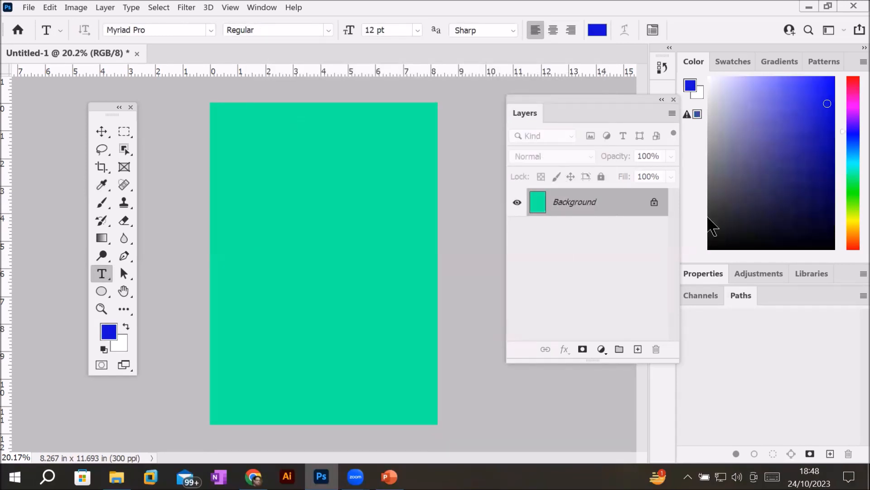
pyautogui.hotkey('alt', 'BackSpace')
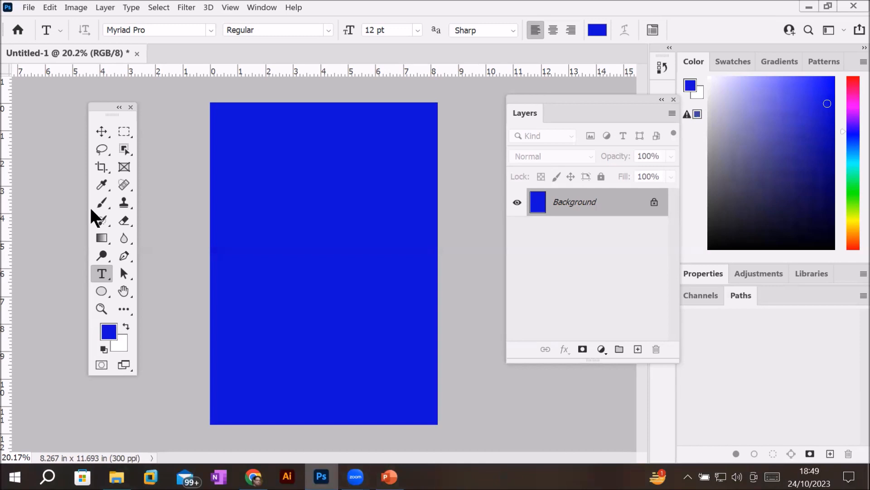
# Start the Fill command on the Background layer with a custom Color as contents, and move the color picker below the Fill dialog's title
pyautogui.hotkey('alt', 'e')
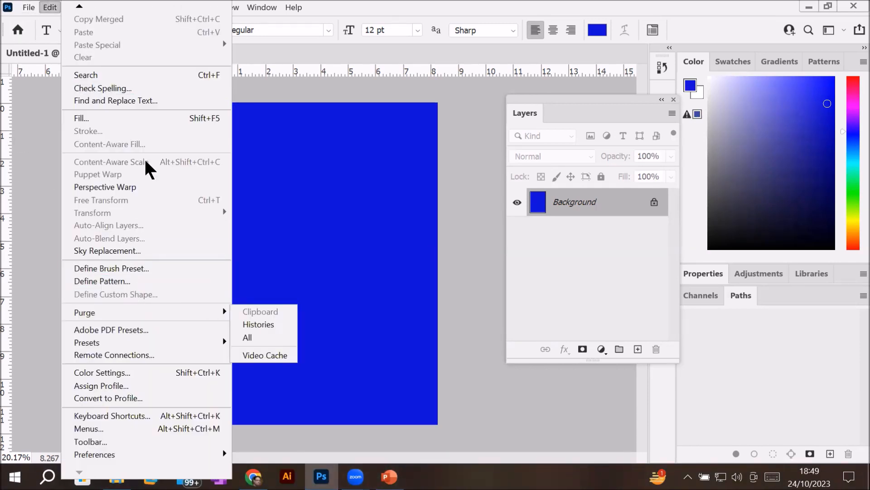
pyautogui.click(163, 117)
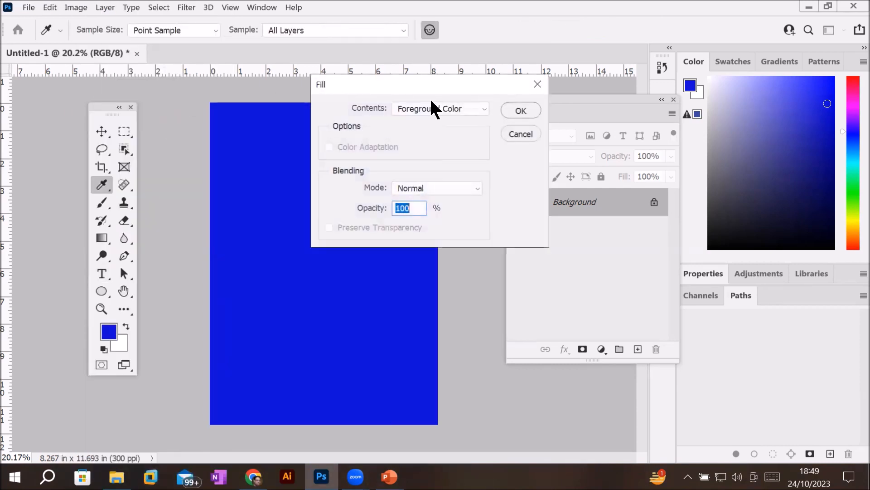
pyautogui.click(458, 114)
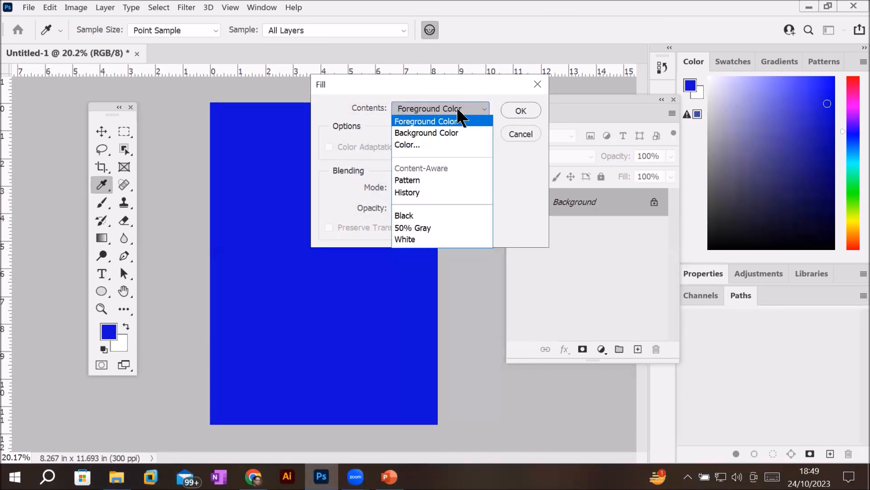
pyautogui.click(444, 143)
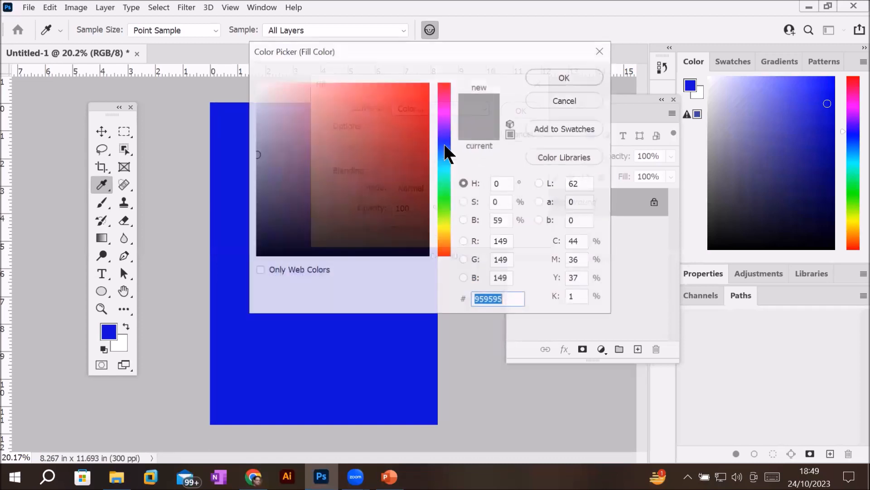
pyautogui.click(444, 136)
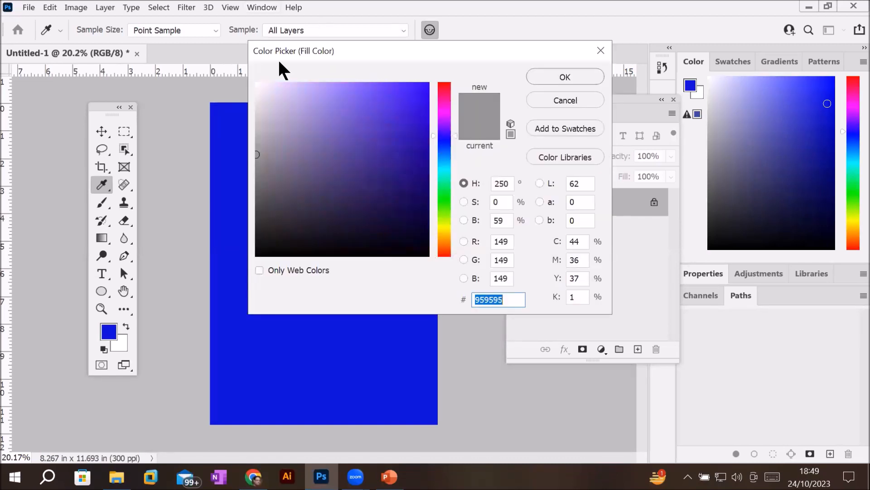
pyautogui.moveTo(304, 50); pyautogui.dragTo(300, 122)
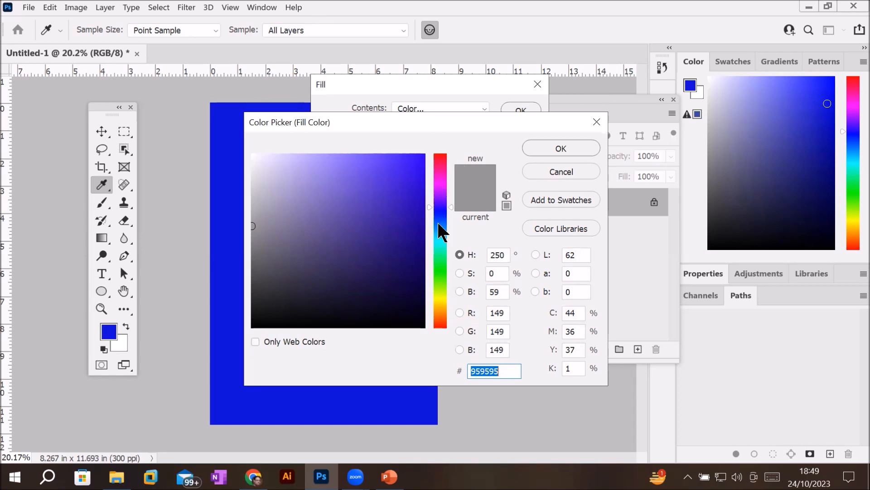
# Try yellow shades in the fill color picker, settle on a bright red, and apply the fill in Normal mode at 100% opacity
pyautogui.click(441, 303)
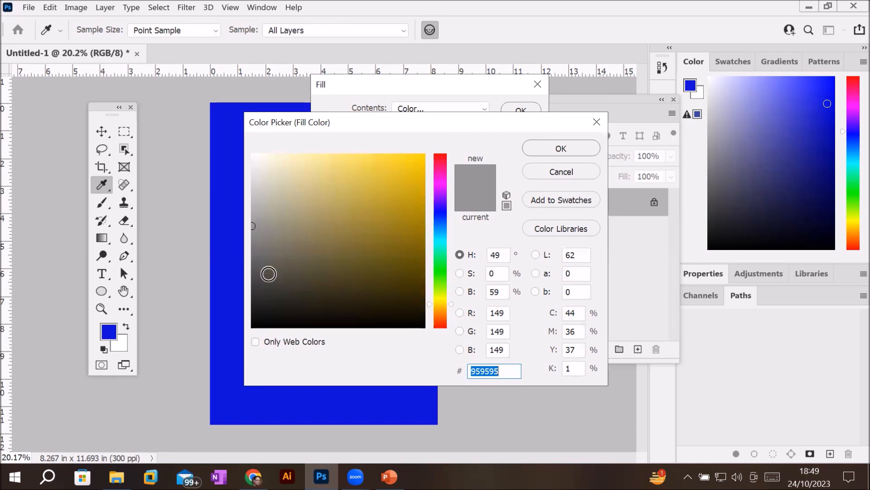
pyautogui.moveTo(262, 264); pyautogui.dragTo(258, 153)
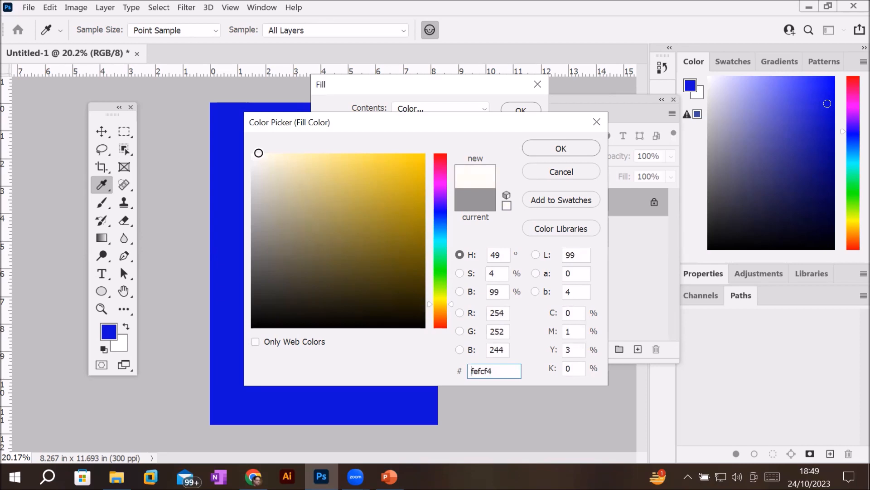
pyautogui.moveTo(258, 153)
pyautogui.mouseDown()
pyautogui.moveTo(429, 151)
pyautogui.moveTo(249, 151)
pyautogui.moveTo(433, 153)
pyautogui.moveTo(239, 147)
pyautogui.moveTo(428, 147)
pyautogui.mouseUp()
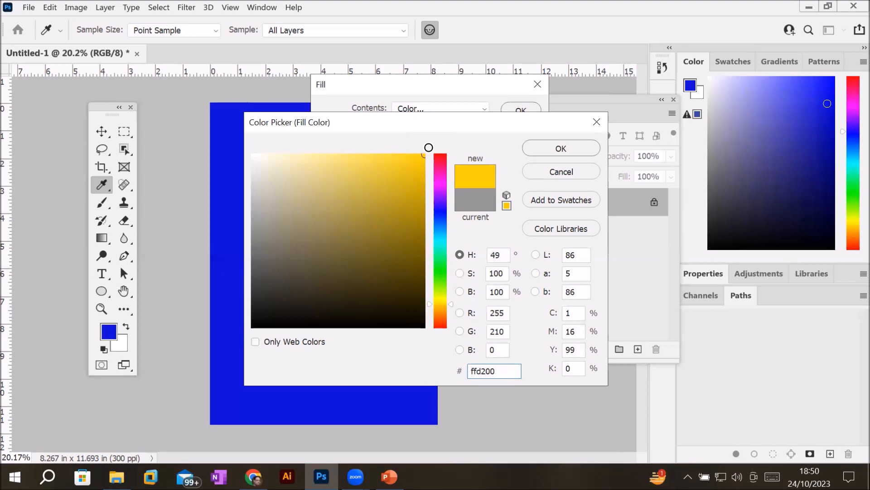
pyautogui.moveTo(429, 154)
pyautogui.mouseDown()
pyautogui.moveTo(426, 295)
pyautogui.moveTo(435, 151)
pyautogui.moveTo(443, 166)
pyautogui.mouseUp()
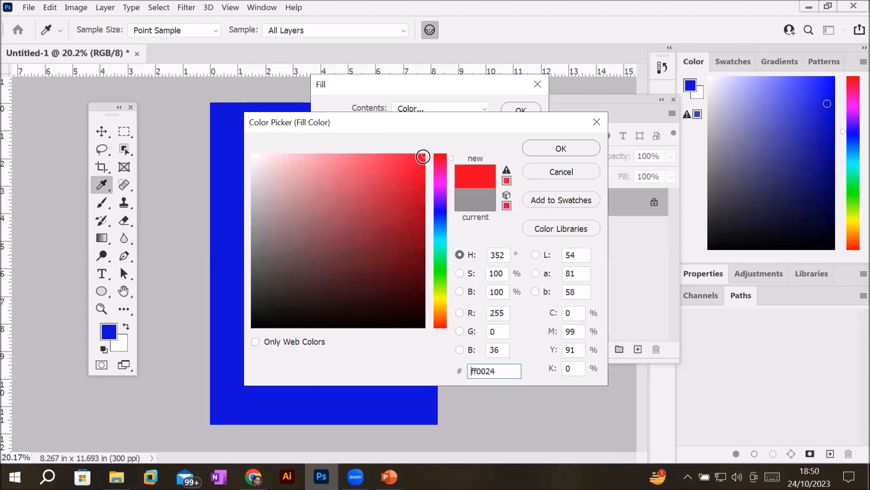
pyautogui.moveTo(423, 157)
pyautogui.mouseDown()
pyautogui.moveTo(278, 159)
pyautogui.moveTo(422, 153)
pyautogui.moveTo(417, 233)
pyautogui.moveTo(427, 173)
pyautogui.mouseUp()
pyautogui.click(572, 147)
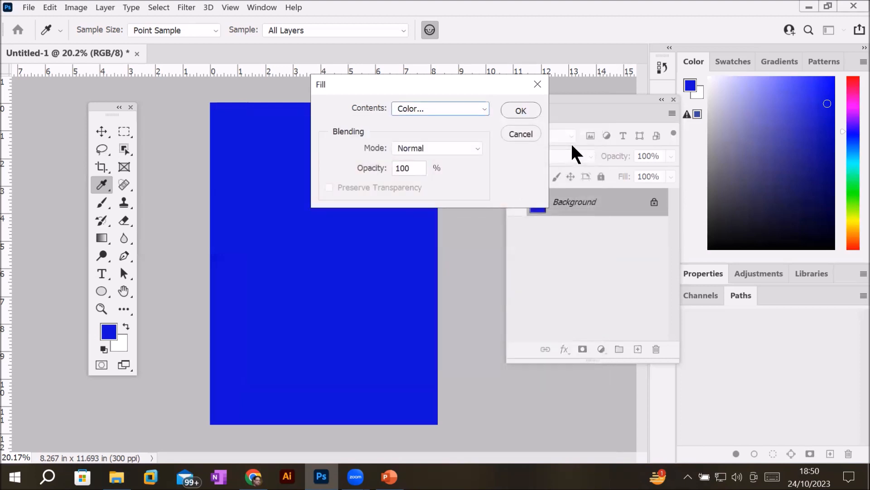
pyautogui.click(526, 106)
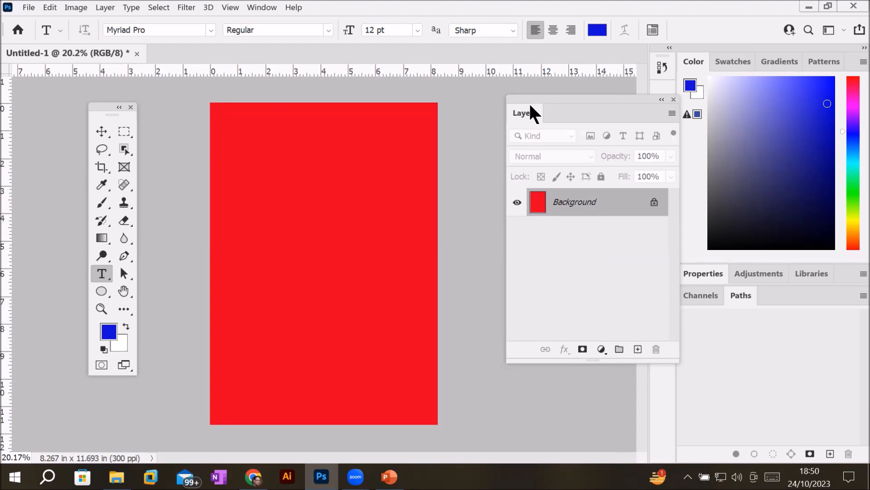
# Fill the Background layer with the fourth pattern of the Trees group, in Normal mode at 100% opacity
pyautogui.click(49, 7)
pyautogui.click(100, 117)
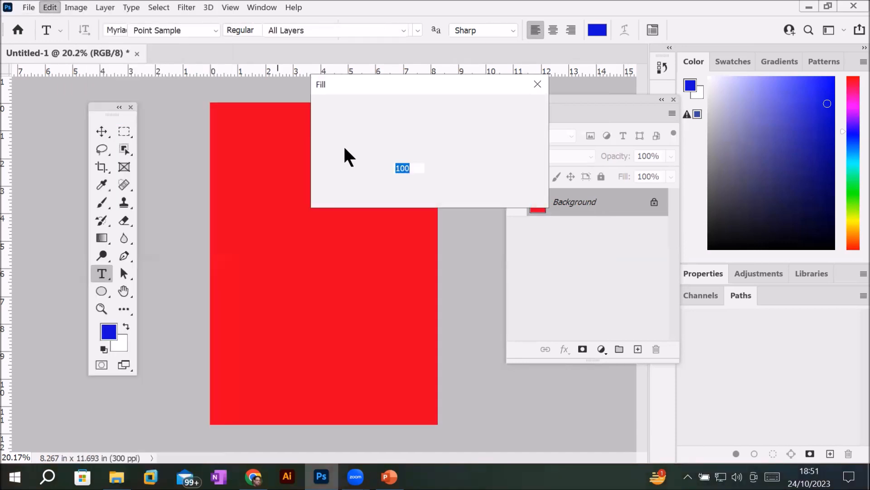
pyautogui.click(433, 111)
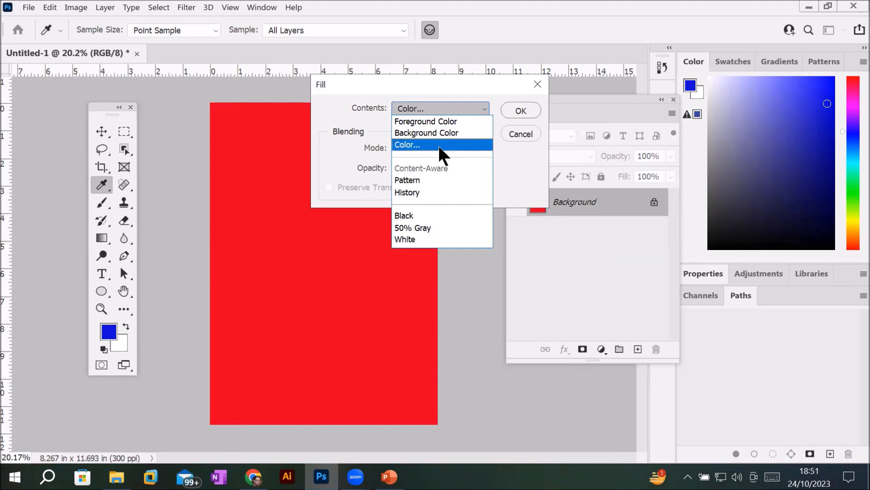
pyautogui.click(431, 180)
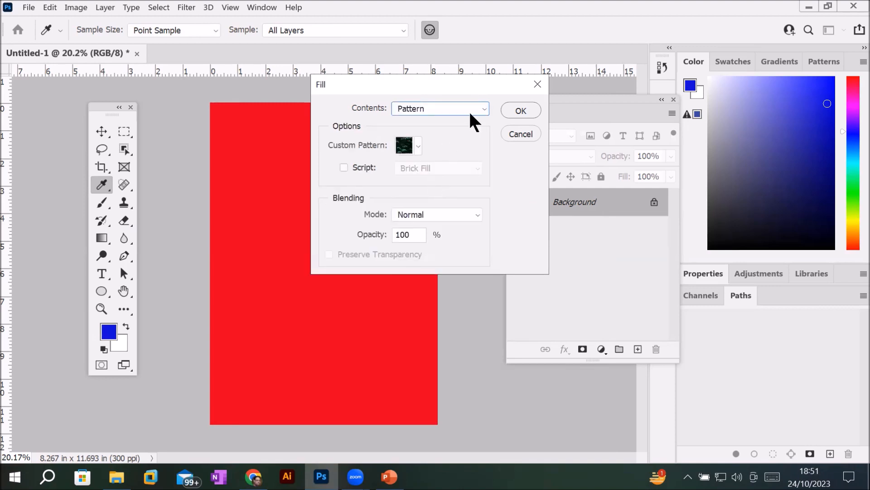
pyautogui.click(482, 114)
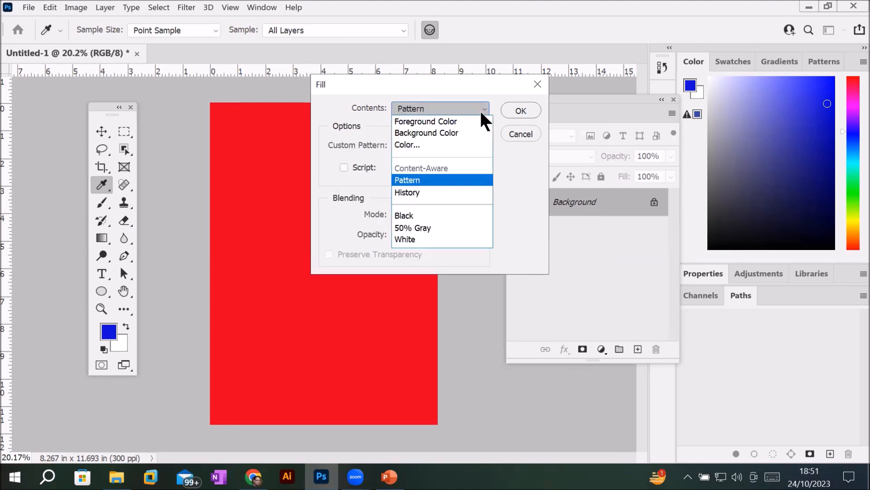
pyautogui.click(480, 110)
pyautogui.click(418, 145)
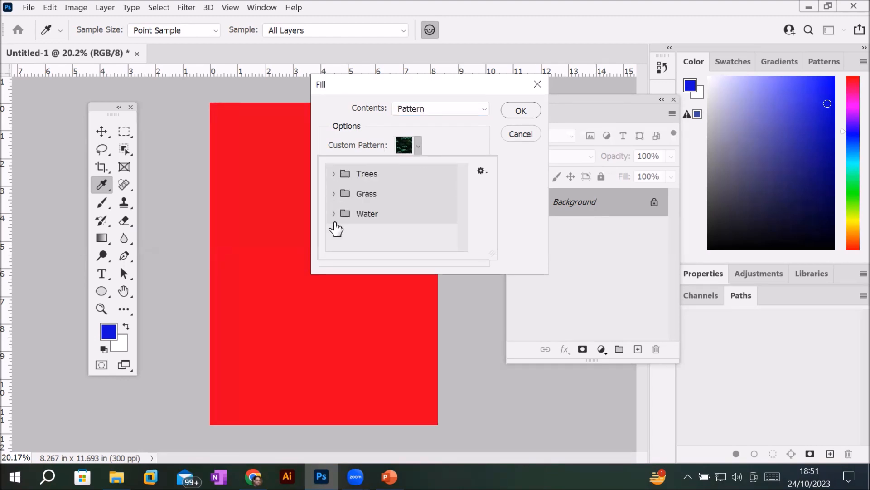
pyautogui.click(334, 173)
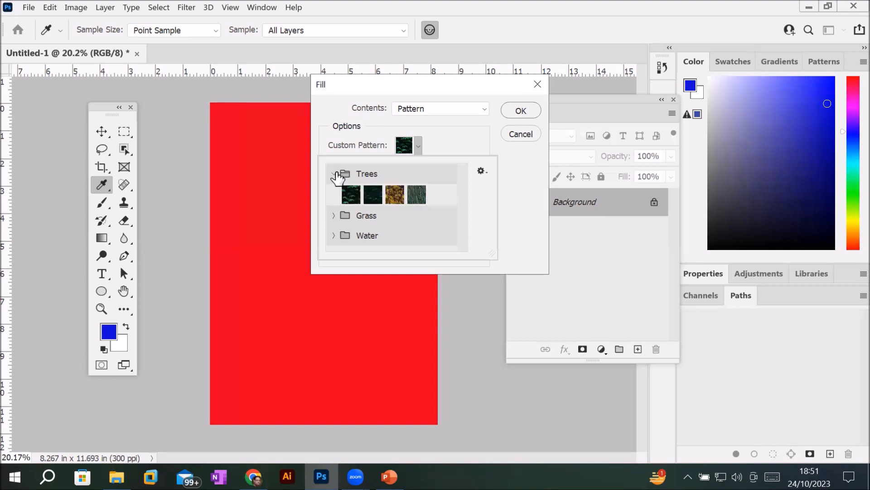
pyautogui.click(417, 194)
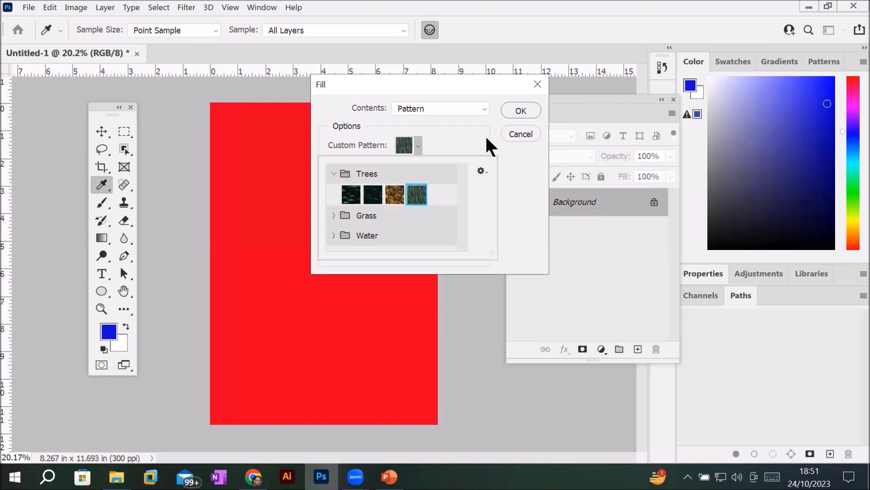
pyautogui.click(521, 111)
pyautogui.press('t')
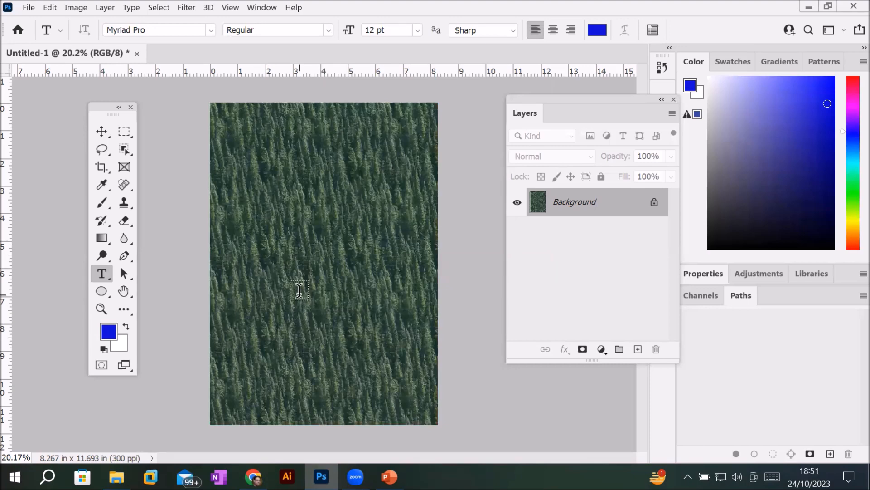
# Fill the Background layer with the first pattern of the Grass group, in Normal mode at 100% opacity
pyautogui.click(45, 5)
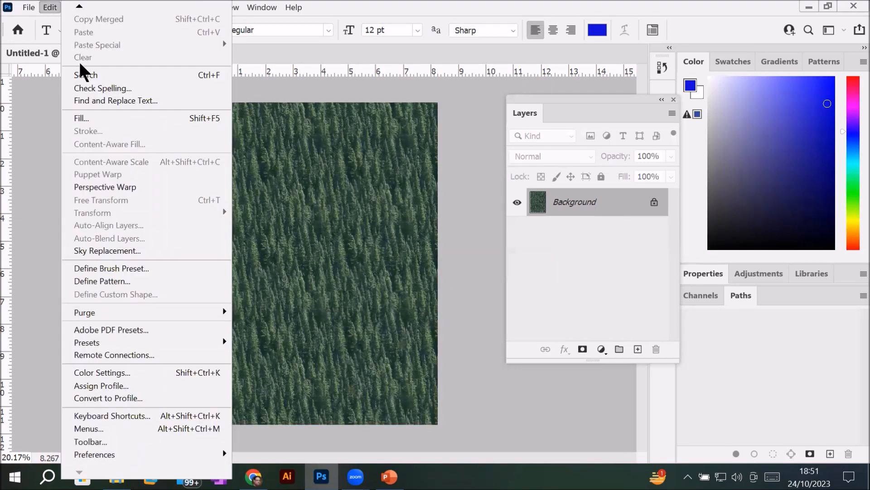
pyautogui.click(105, 120)
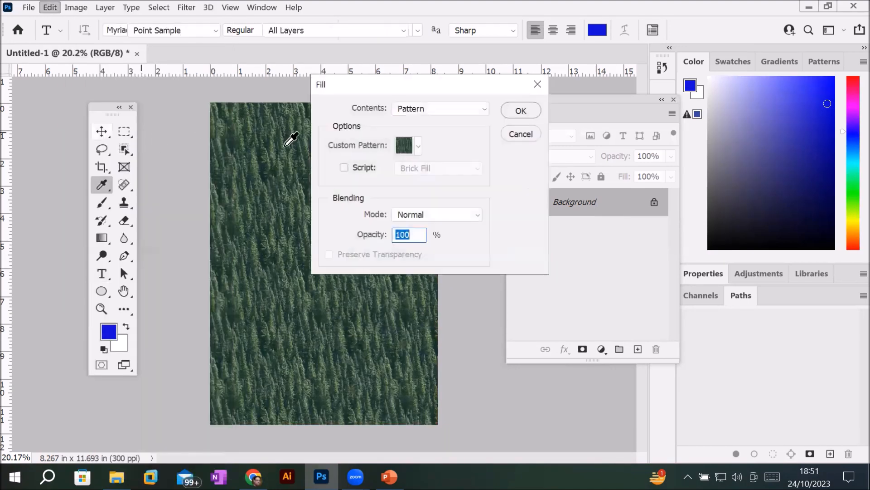
pyautogui.click(417, 142)
pyautogui.click(329, 173)
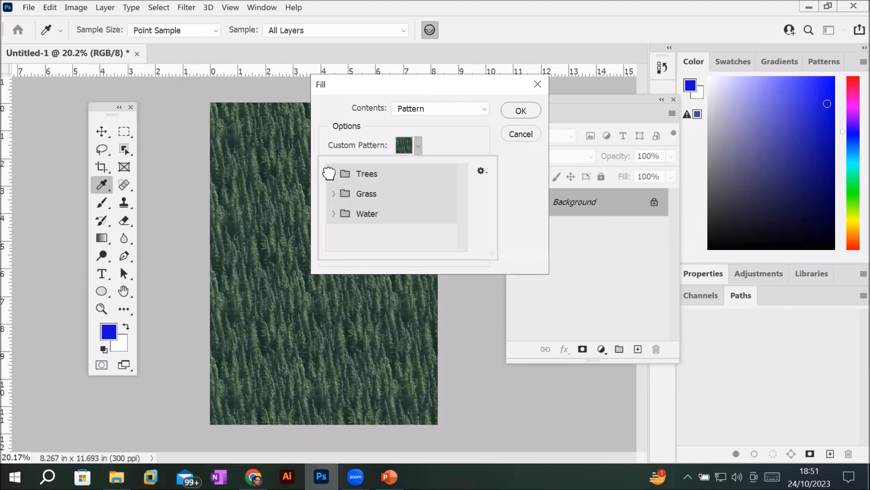
pyautogui.click(334, 194)
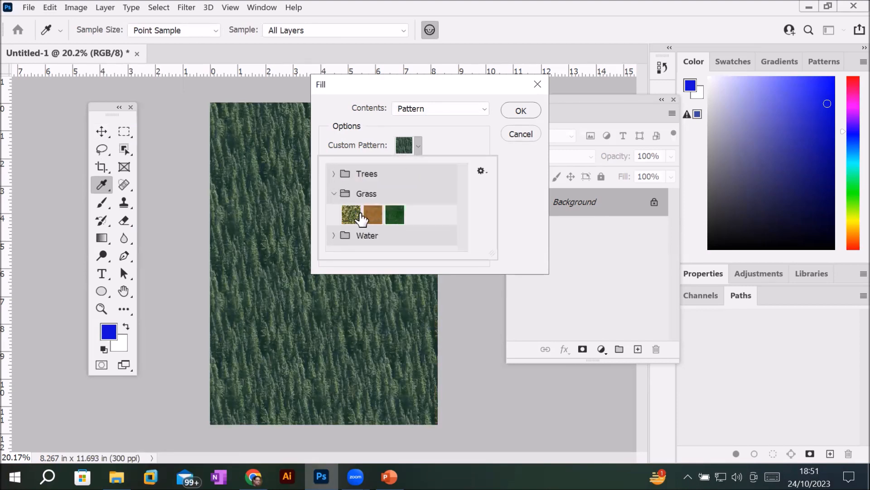
pyautogui.click(362, 218)
pyautogui.click(518, 110)
pyautogui.click(519, 110)
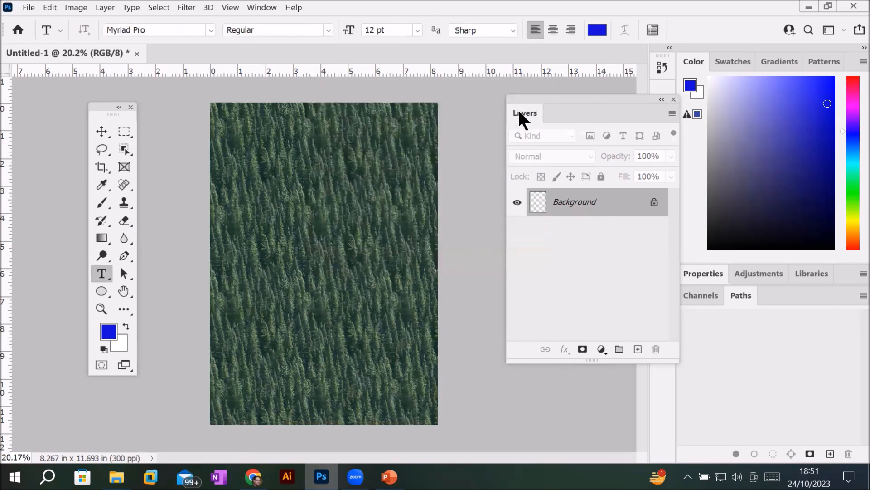
# Fill the Background layer with the third pattern of the Water group, in Normal mode at 100% opacity
pyautogui.click(45, 7)
pyautogui.click(102, 117)
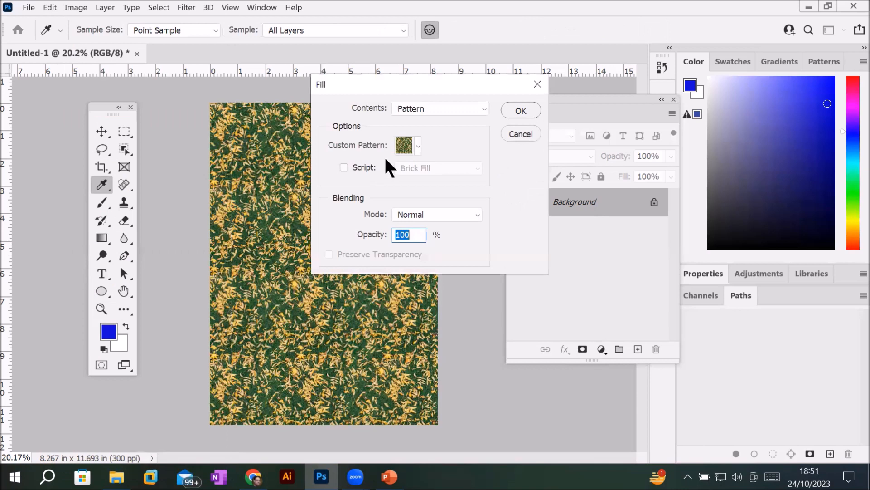
pyautogui.click(416, 144)
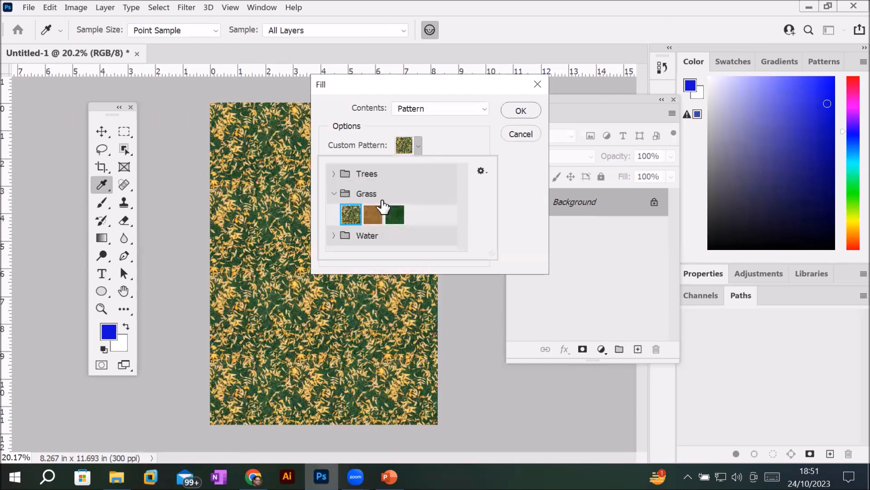
pyautogui.click(333, 193)
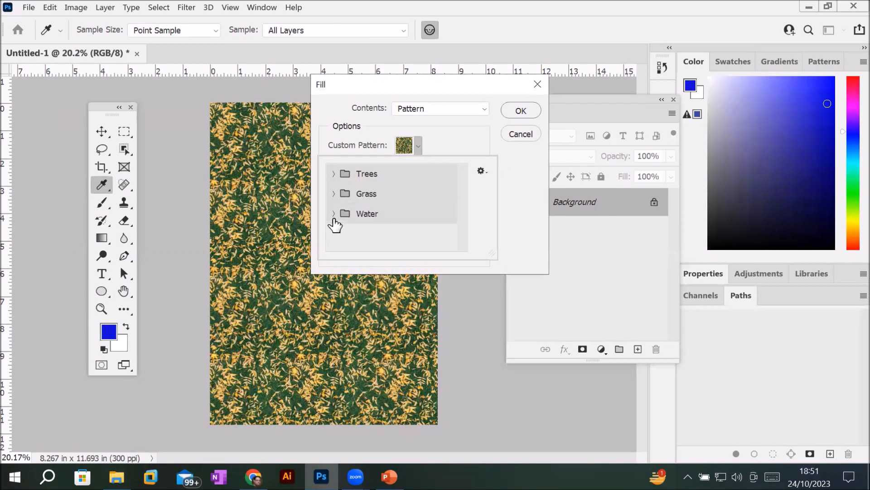
pyautogui.click(340, 214)
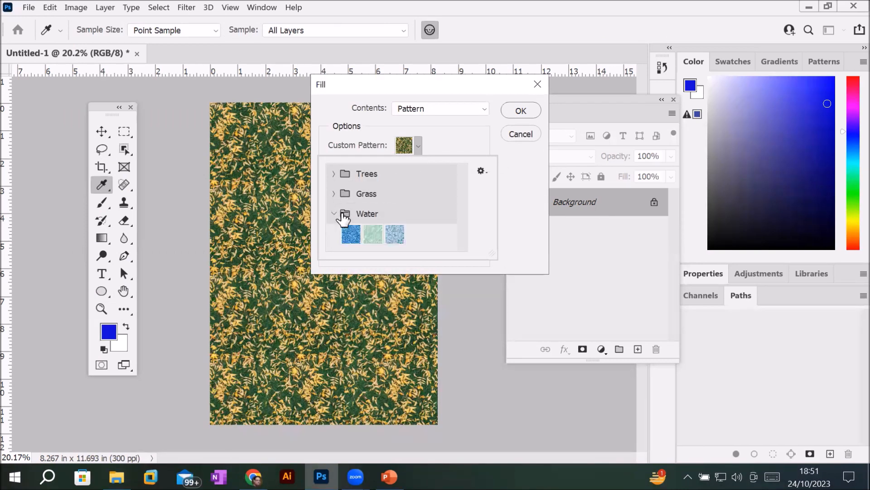
pyautogui.click(395, 235)
pyautogui.click(517, 109)
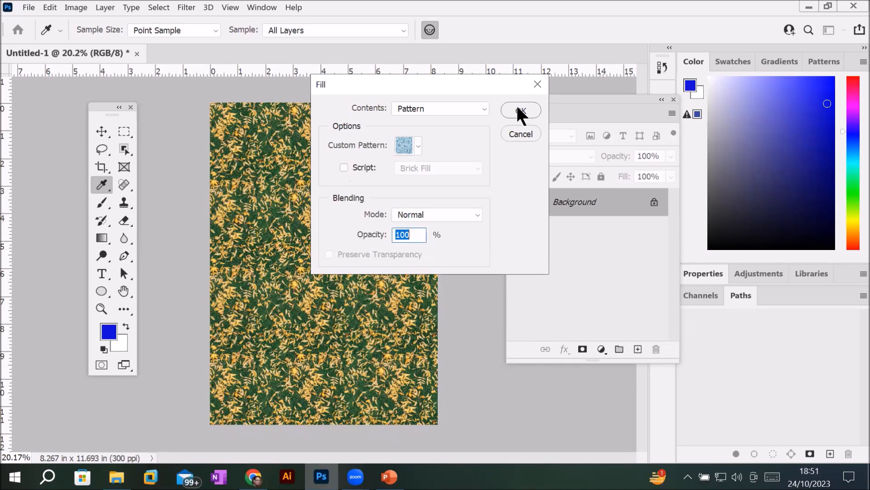
pyautogui.click(517, 109)
pyautogui.press('t')
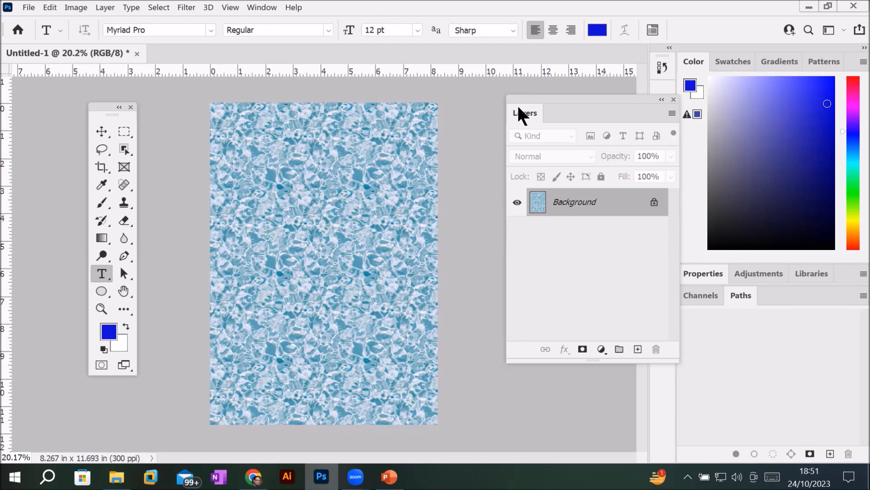
# Examine the Fill command's script types and pattern groups, then reapply the current Water pattern with scripting off
pyautogui.click(49, 7)
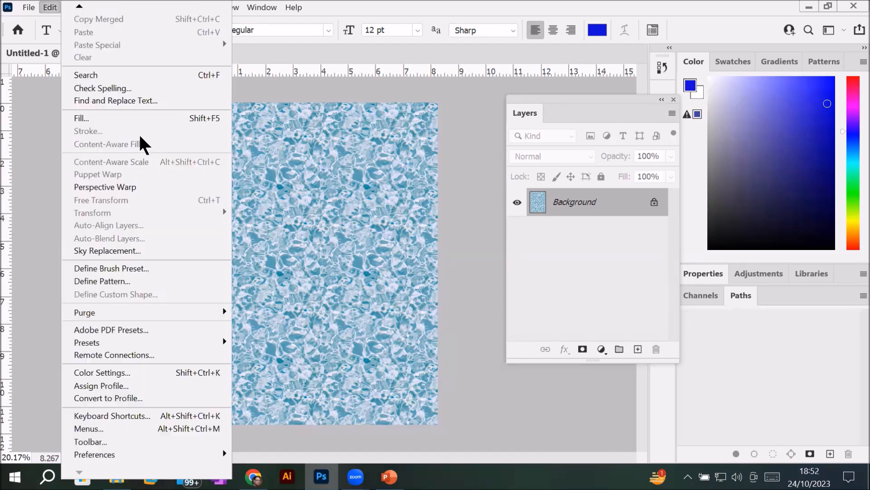
pyautogui.click(151, 118)
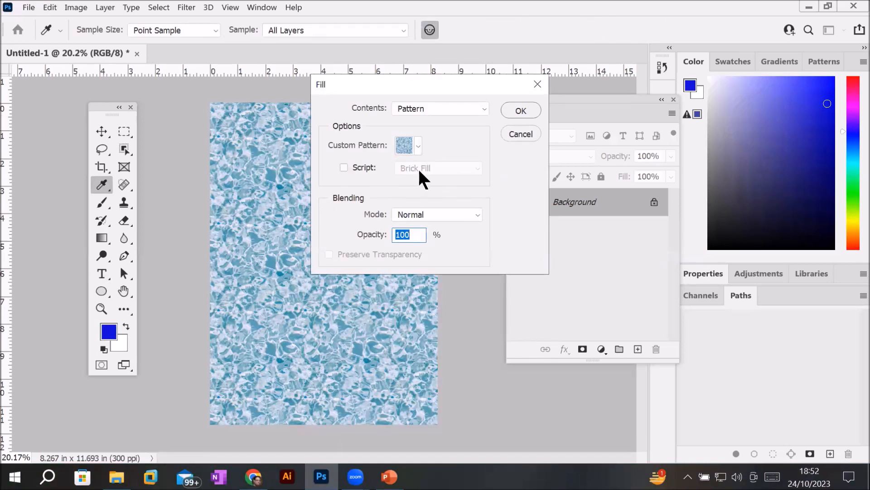
pyautogui.click(344, 167)
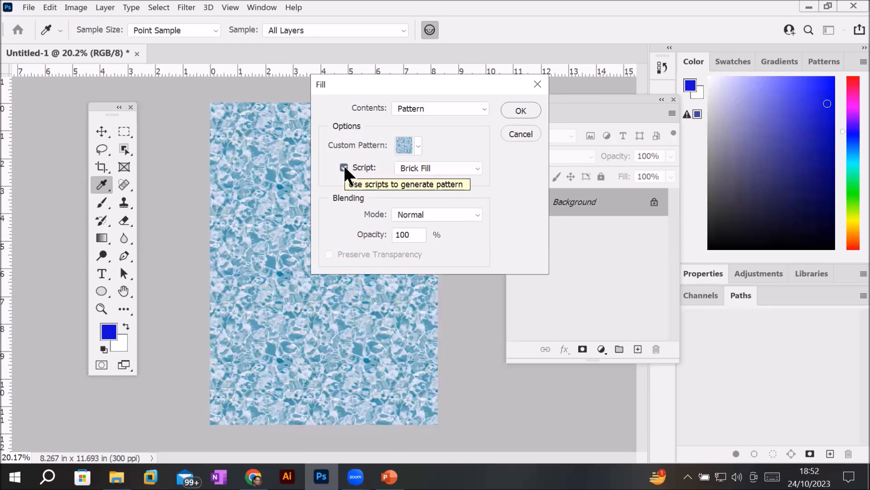
pyautogui.click(344, 167)
pyautogui.click(344, 167)
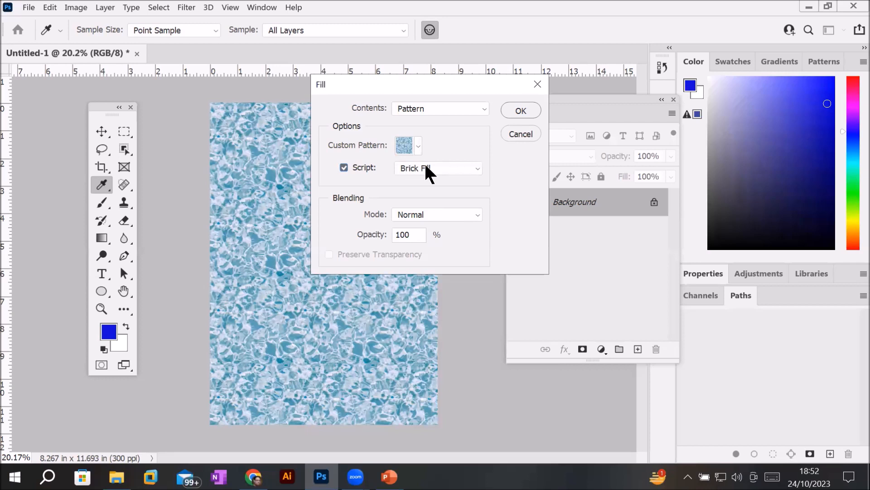
pyautogui.click(445, 165)
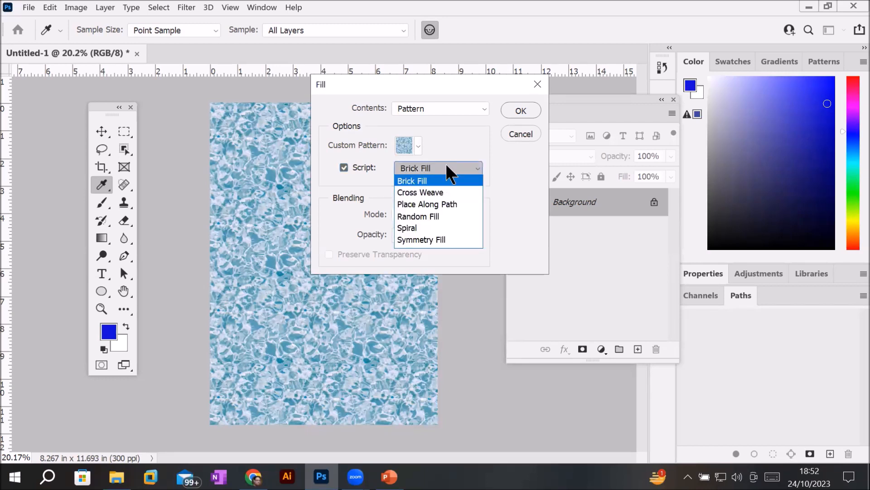
pyautogui.click(344, 166)
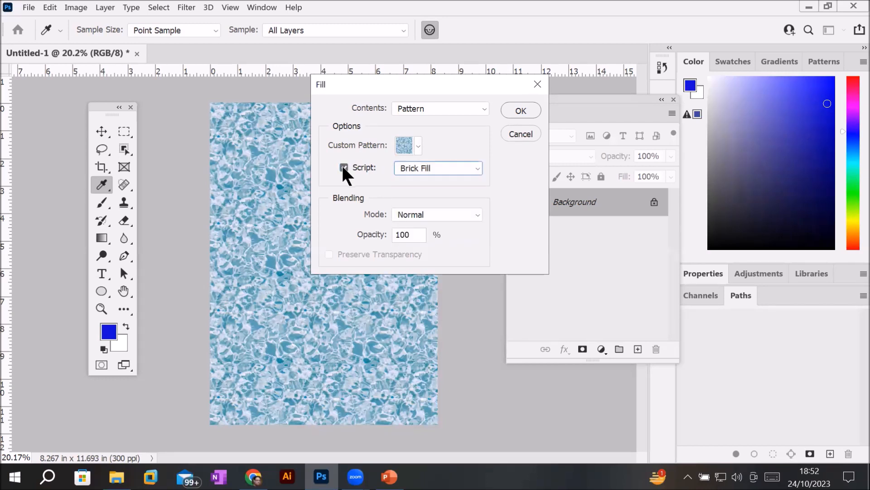
pyautogui.click(343, 167)
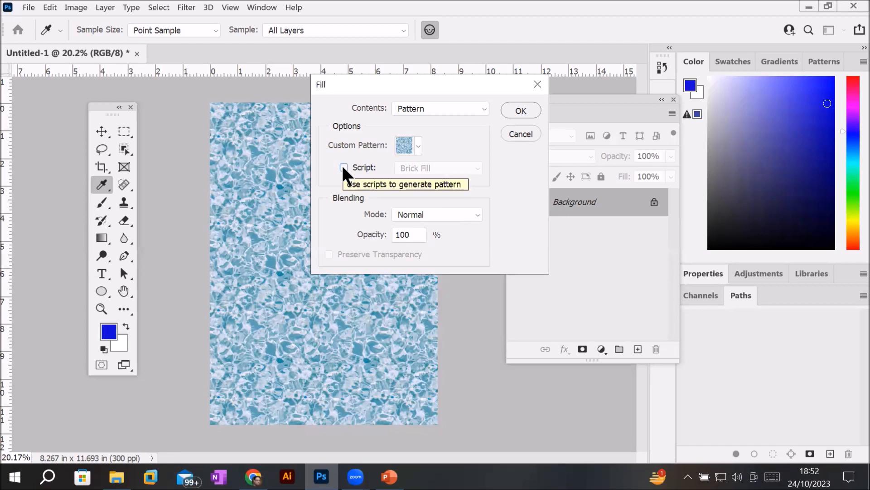
pyautogui.click(418, 144)
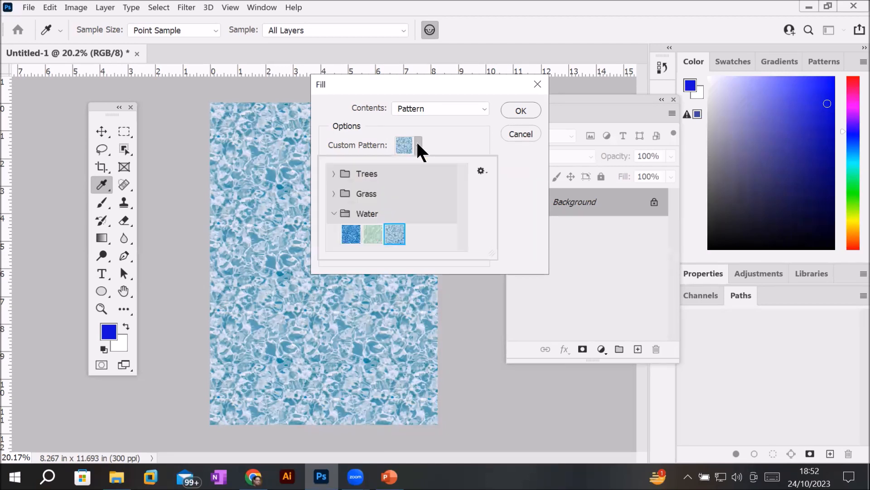
pyautogui.click(331, 215)
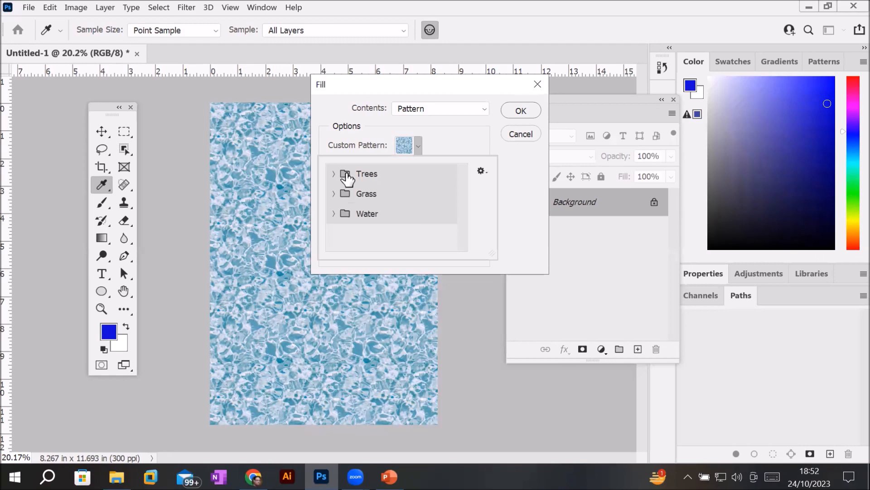
pyautogui.click(517, 111)
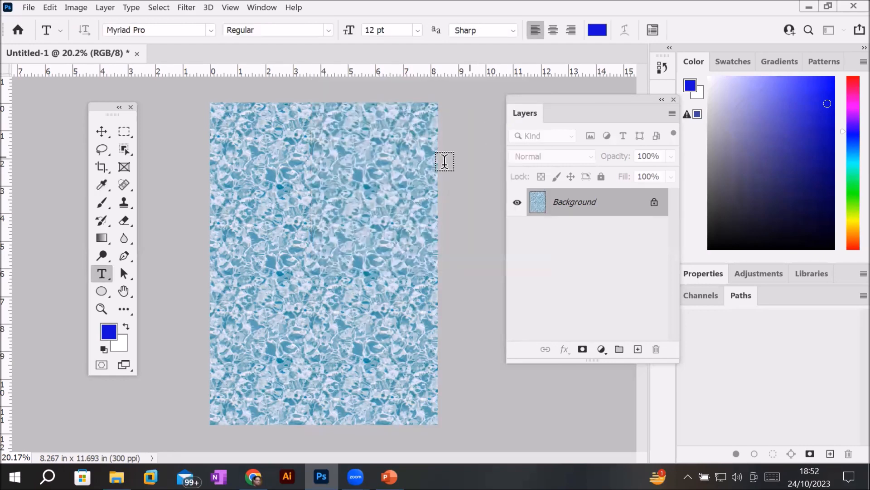
# Fill the Background layer with the Water pattern using the Brick Fill script at pattern scale 0.49, trying a 28-pixel spacing before closing the gaps
pyautogui.hotkey('alt', 'e')
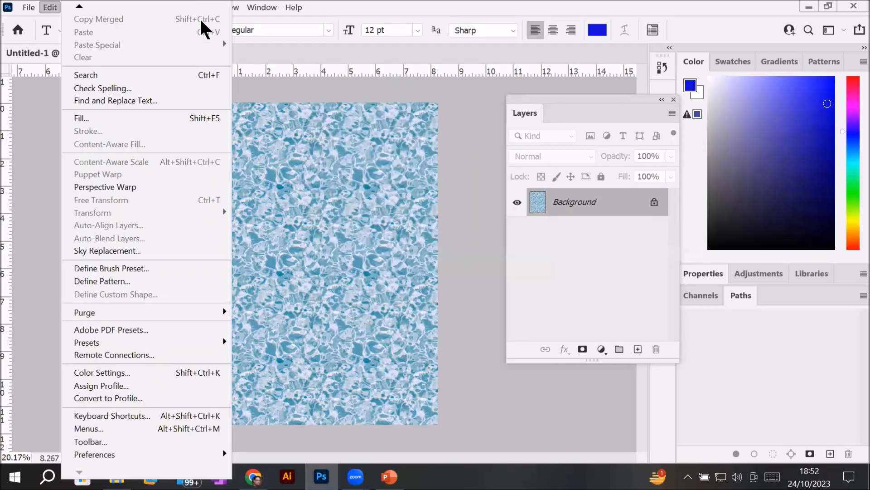
pyautogui.click(107, 115)
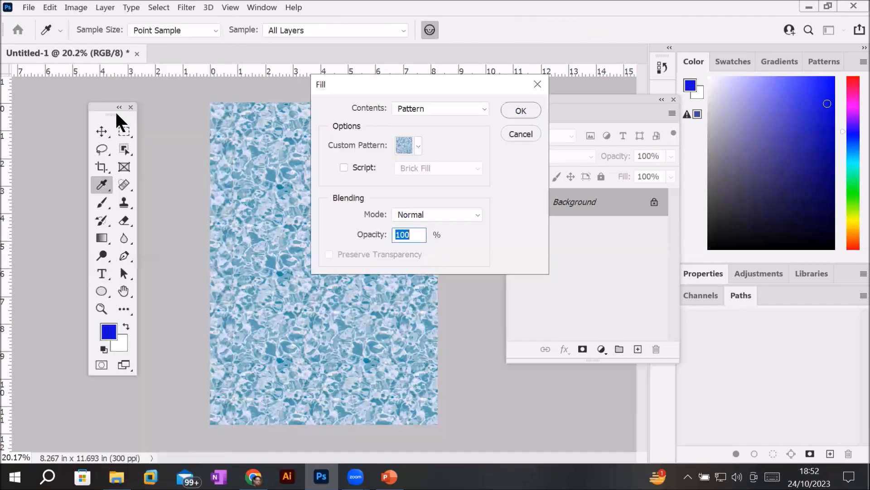
pyautogui.click(356, 166)
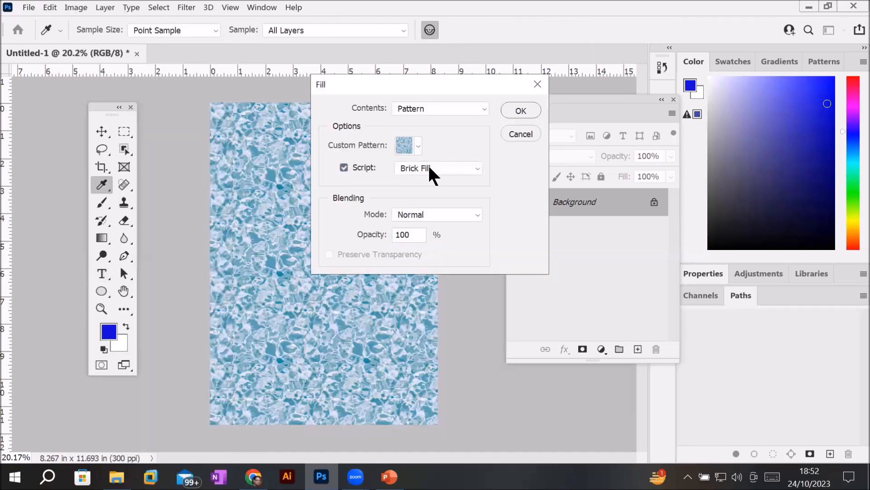
pyautogui.click(476, 168)
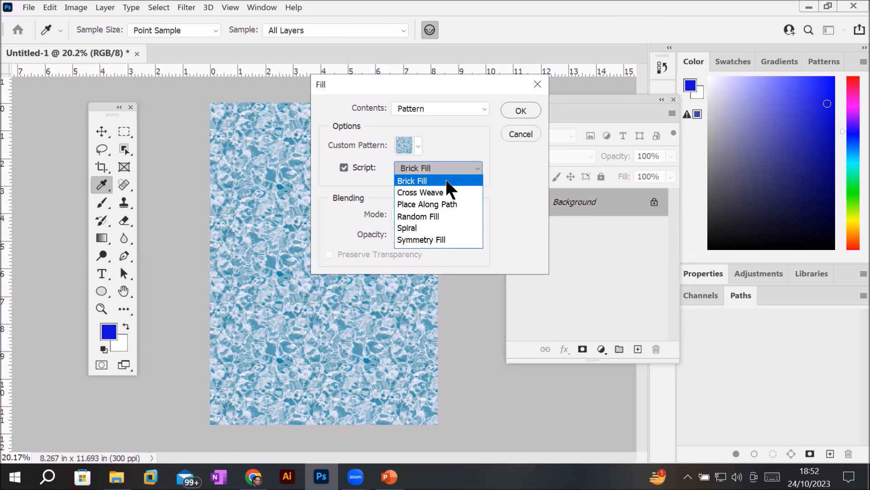
pyautogui.click(446, 180)
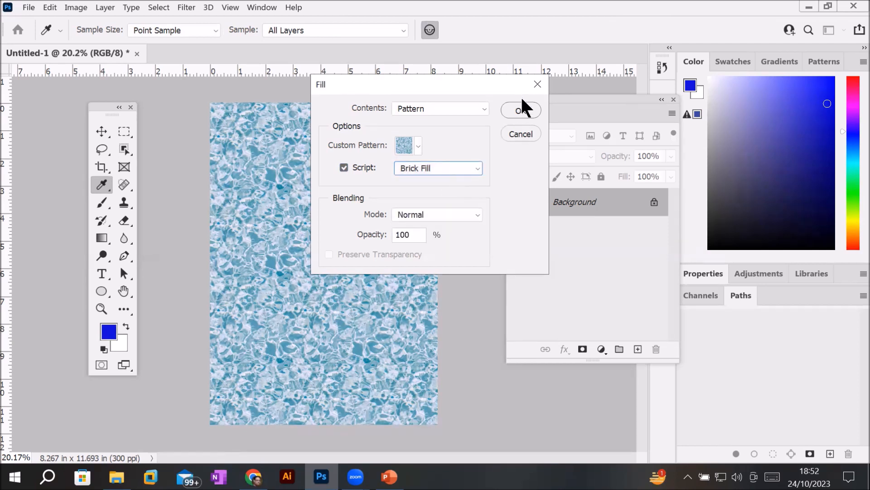
pyautogui.click(521, 110)
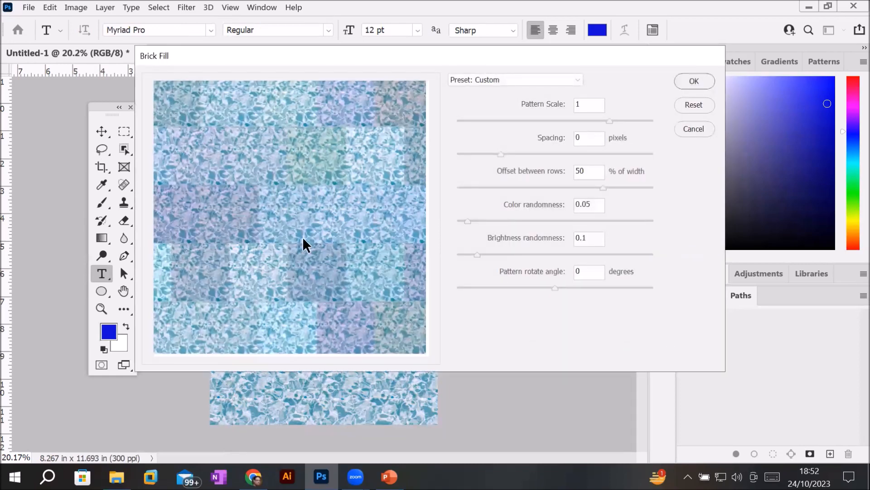
pyautogui.click(524, 121)
pyautogui.click(528, 153)
pyautogui.moveTo(526, 153); pyautogui.dragTo(503, 154)
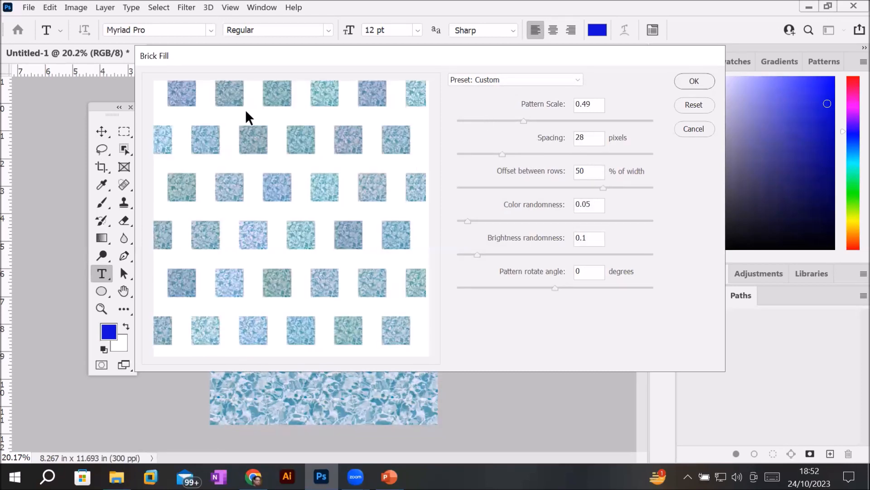
pyautogui.click(683, 83)
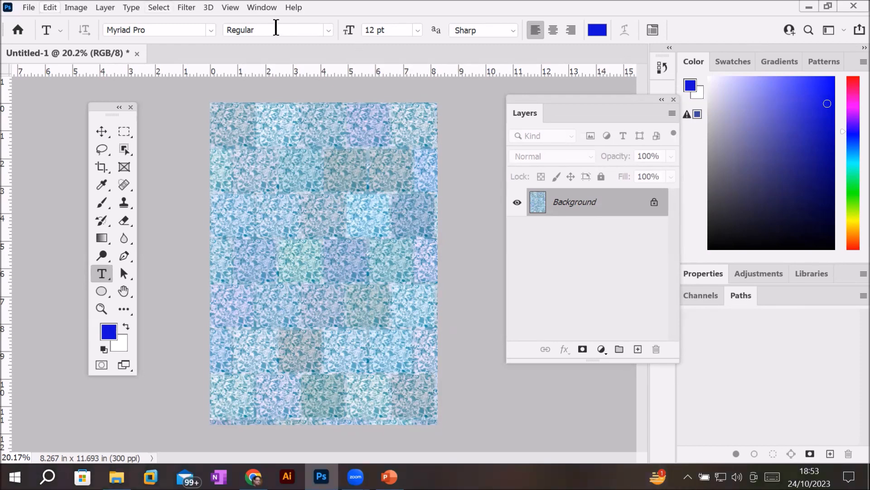
# Fill the Background layer with the same Water pattern using the Cross Weave script, at pattern scale 0.32 and with lower brightness randomness
pyautogui.click(50, 7)
pyautogui.click(136, 117)
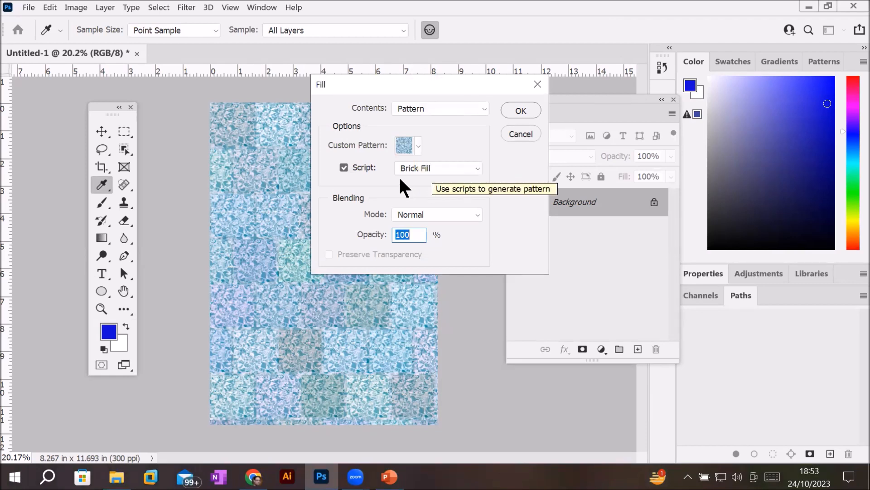
pyautogui.click(477, 166)
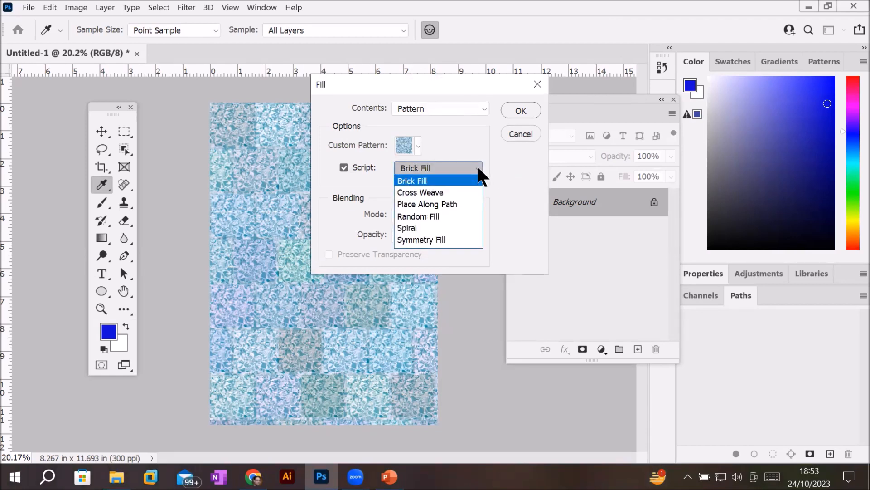
pyautogui.click(436, 194)
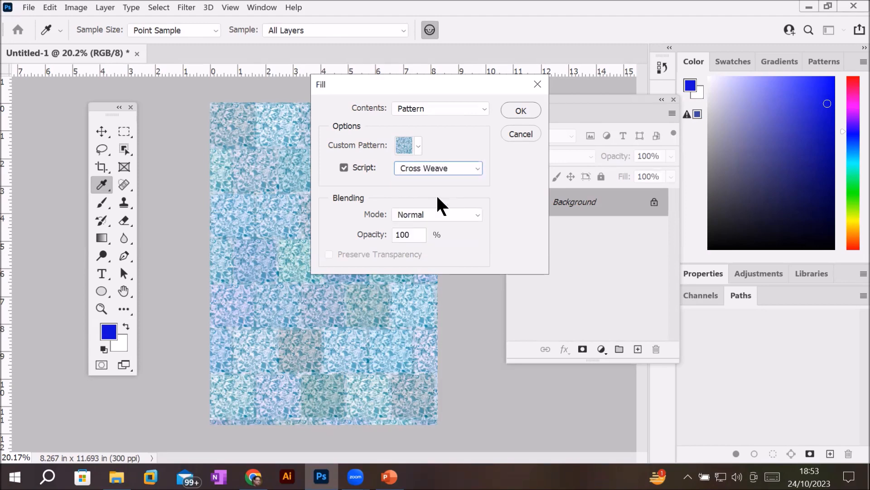
pyautogui.click(507, 114)
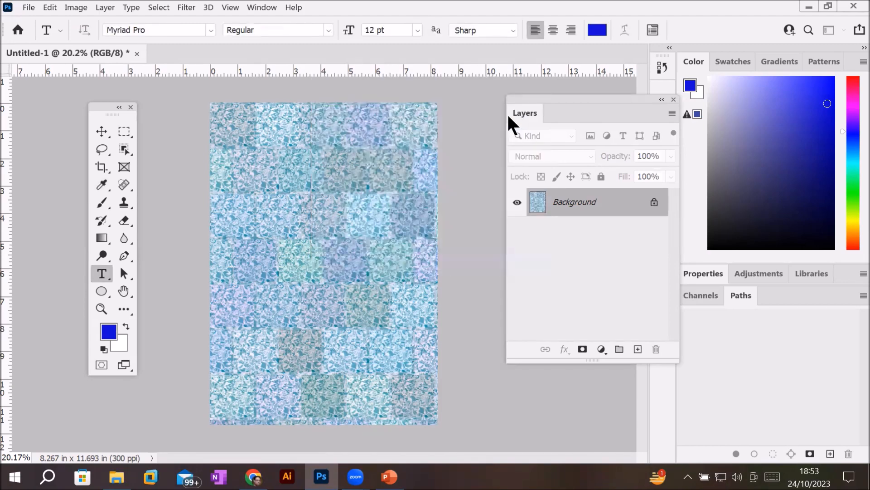
pyautogui.click(495, 120)
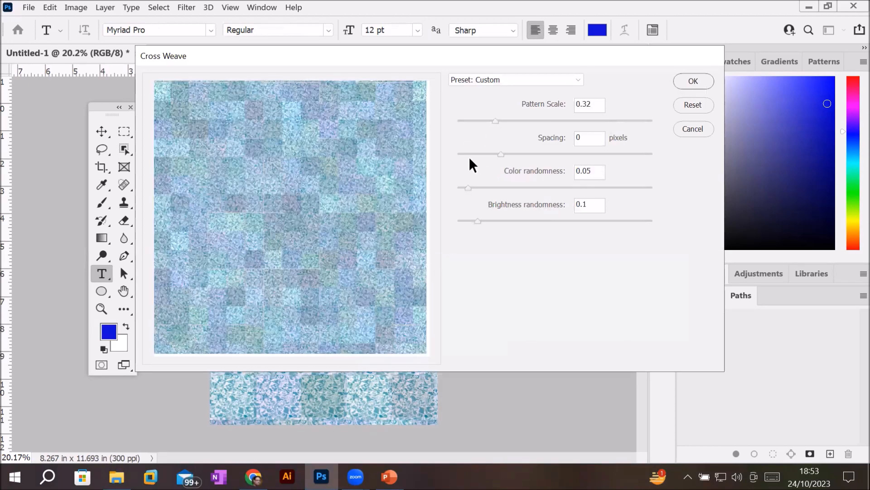
pyautogui.click(469, 220)
pyautogui.click(695, 79)
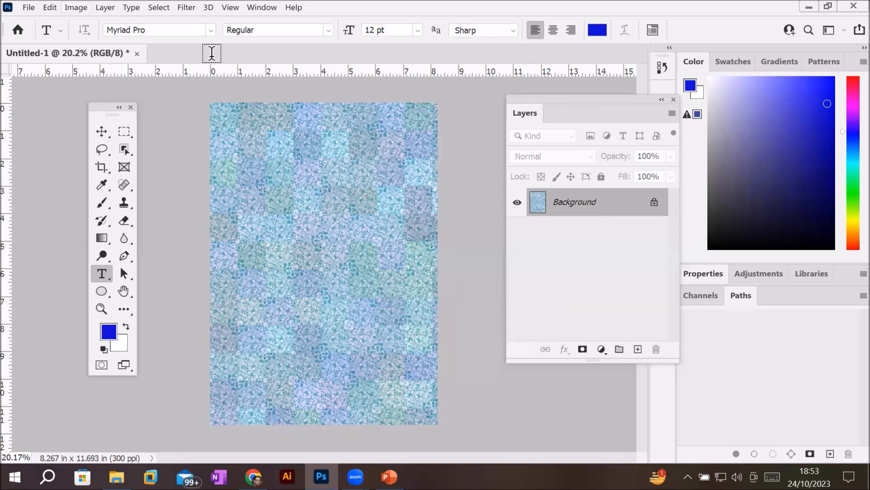
# Fill the Background layer with the Water pattern with scripting off, in Normal mode at 50% opacity
pyautogui.click(50, 8)
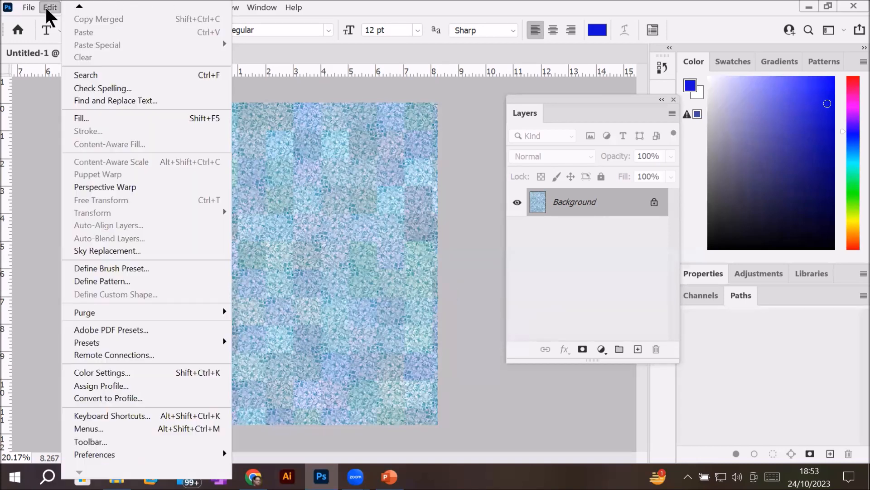
pyautogui.click(136, 116)
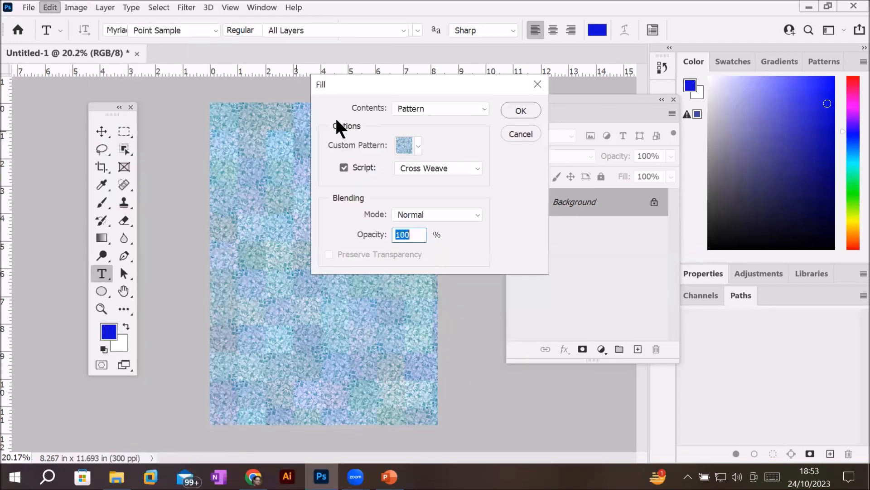
pyautogui.click(344, 168)
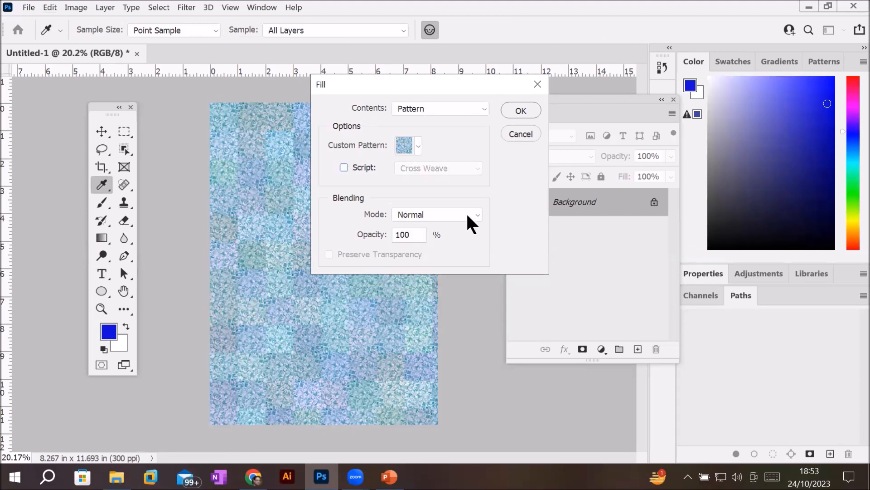
pyautogui.click(464, 217)
pyautogui.click(360, 178)
pyautogui.click(362, 235)
pyautogui.write('50')
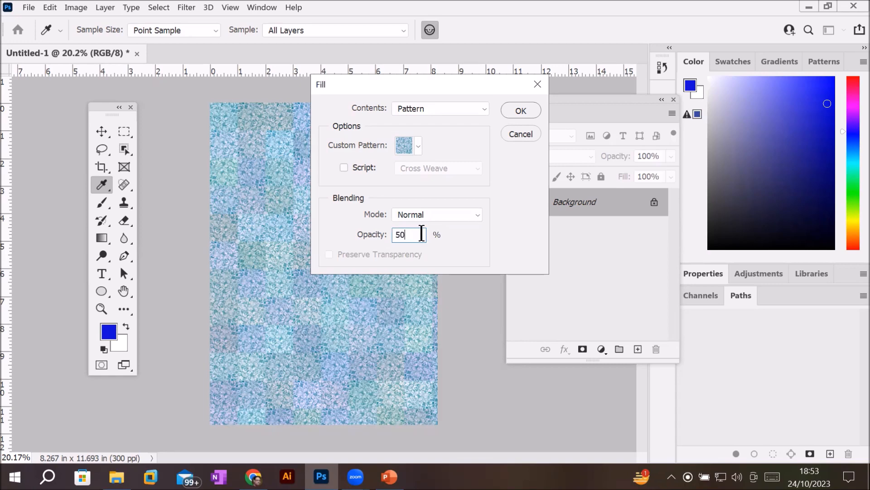
pyautogui.click(522, 110)
pyautogui.press('t')
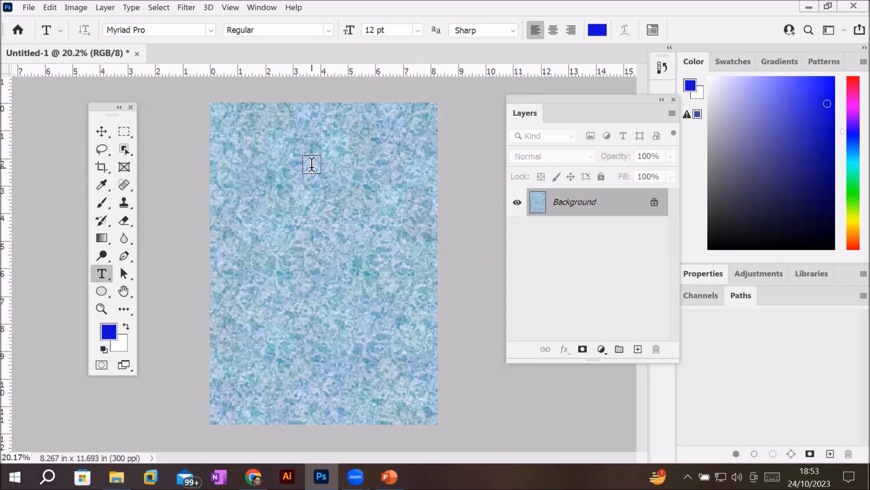
# Start a placeholder text line near the page's upper-left corner, restore the default black and white colours, and fill the text with white
pyautogui.click(245, 130)
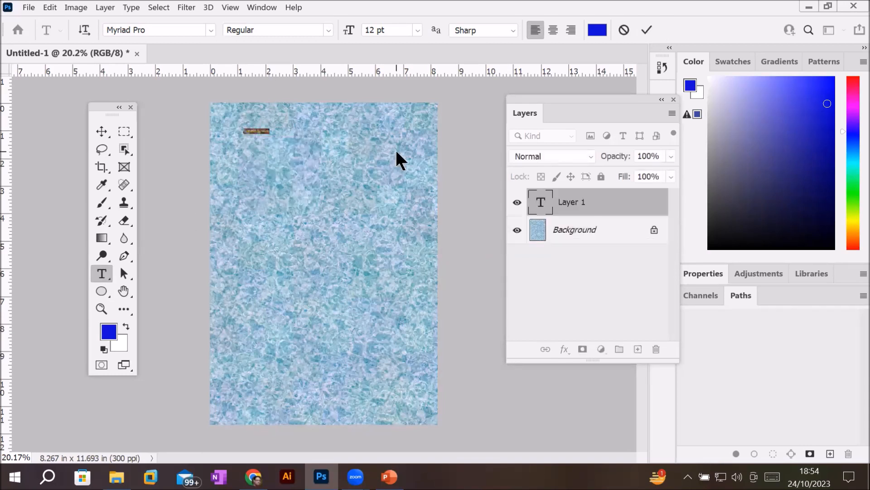
pyautogui.click(102, 348)
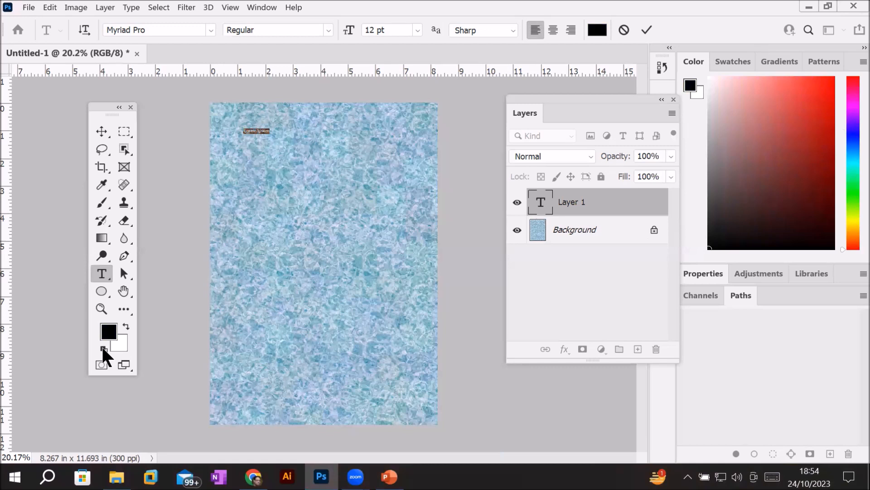
pyautogui.hotkey('ctrl', 'BackSpace')
# Delete the Lorem Ipsum text layer and fill the Background layer with white
pyautogui.moveTo(600, 204); pyautogui.dragTo(657, 348)
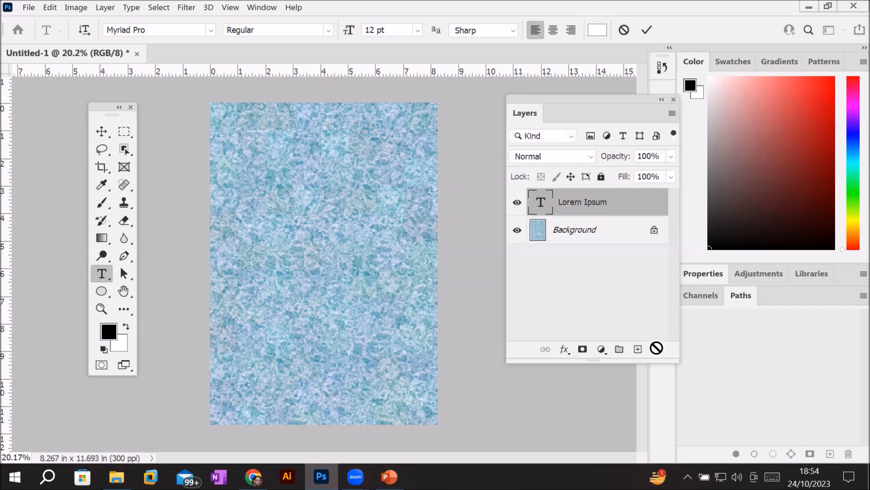
pyautogui.click(656, 348)
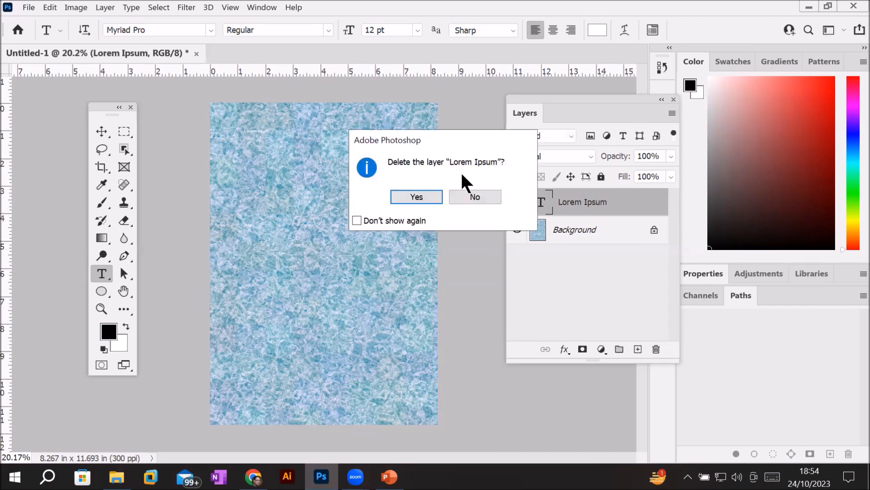
pyautogui.click(416, 197)
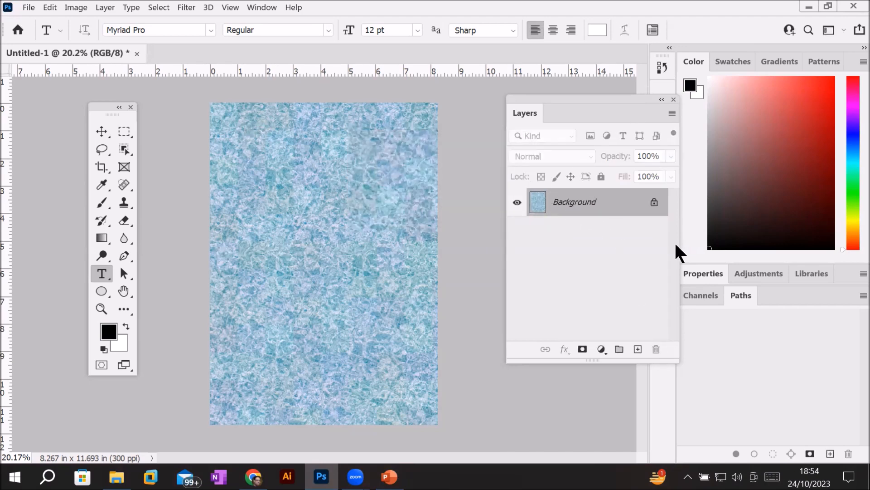
pyautogui.hotkey('alt', 'BackSpace')
pyautogui.hotkey('ctrl', 'BackSpace')
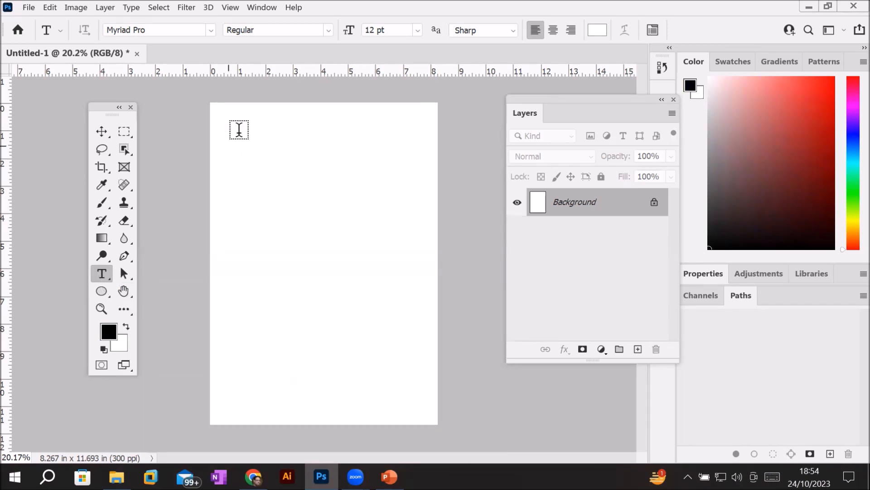
# Add a text line reading "Beutiful Landscapes" near the top of the page
pyautogui.click(318, 138)
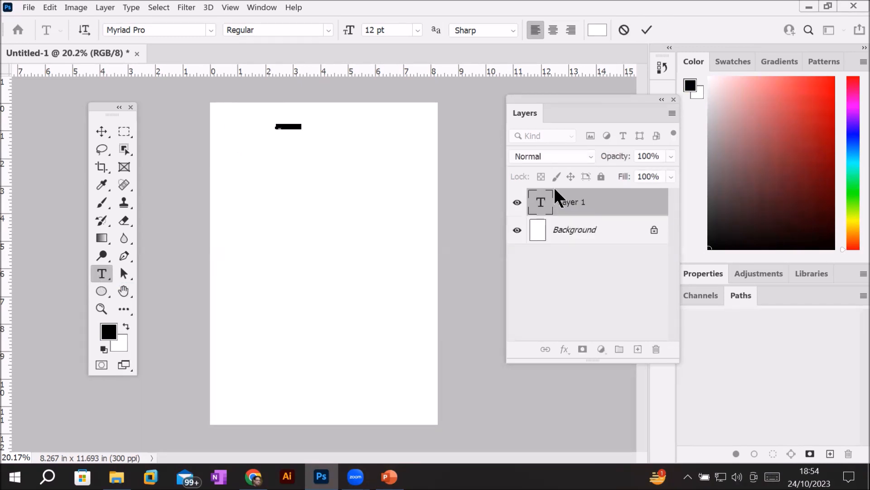
pyautogui.press('BackSpace')
pyautogui.scroll(3, 274, 116)
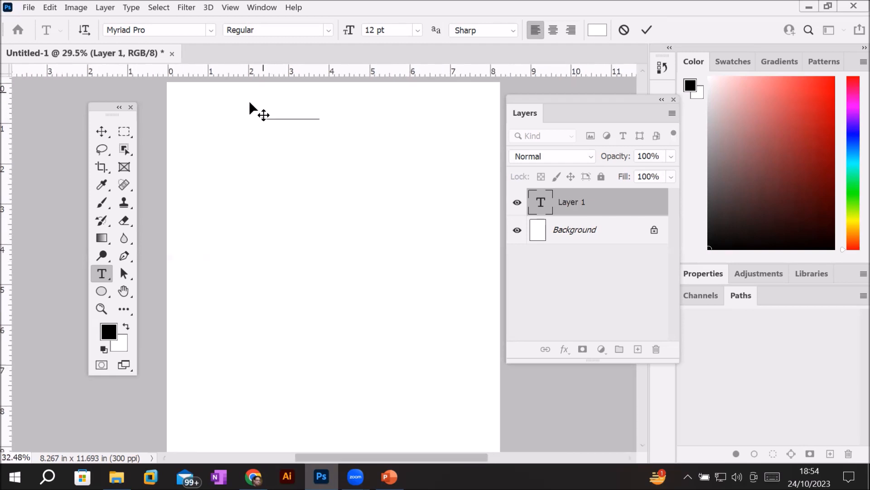
pyautogui.scroll(8, 250, 104)
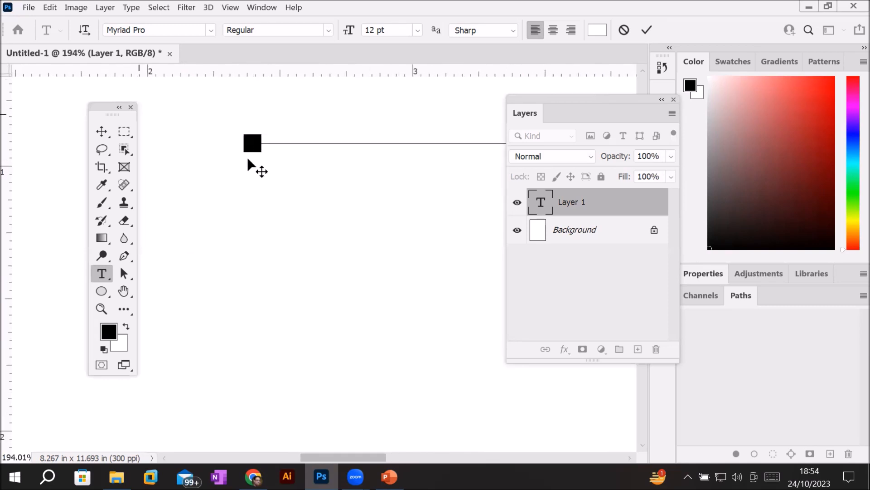
pyautogui.scroll(-5, 247, 158)
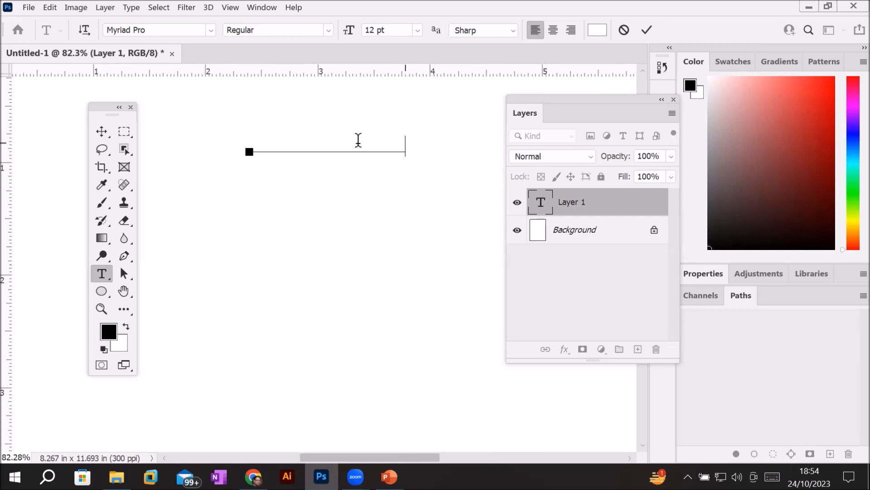
# Change the whole title line's text colour to blue, 2b04f4
pyautogui.moveTo(403, 137); pyautogui.dragTo(181, 142)
pyautogui.click(597, 30)
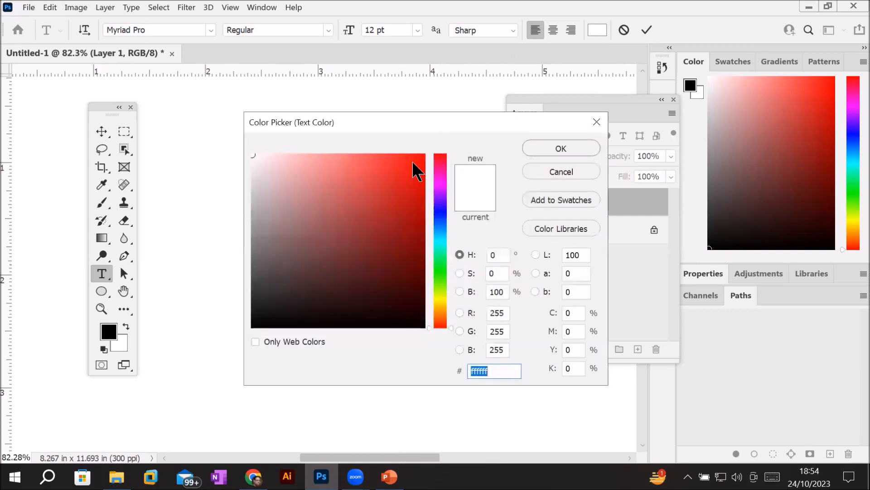
pyautogui.click(441, 207)
pyautogui.click(422, 160)
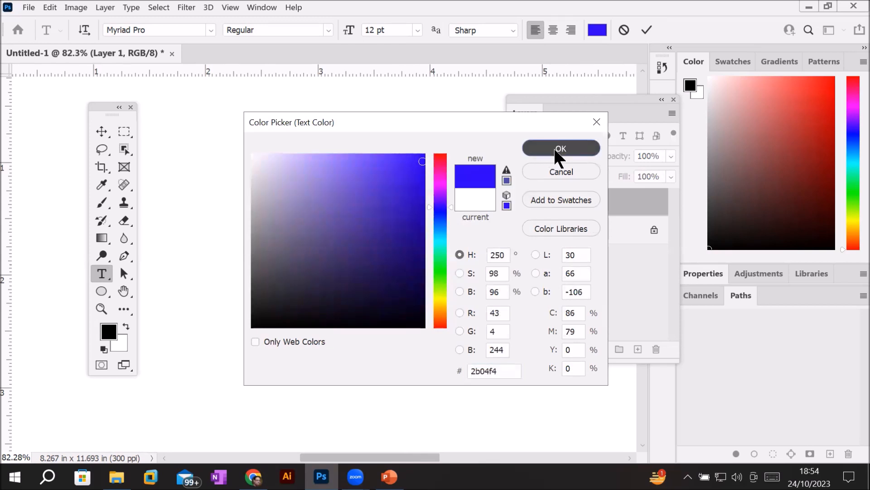
pyautogui.click(554, 148)
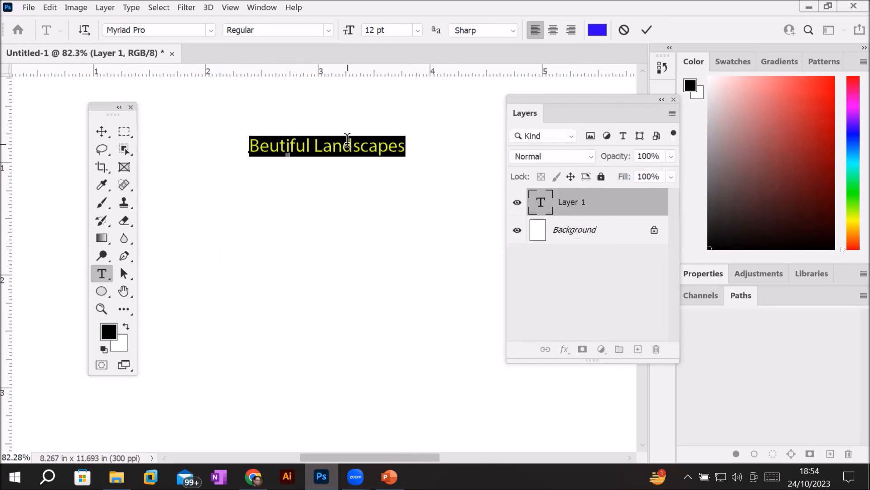
# Correct the title's misspelled first word so the line reads "Beautiful Landscapes"
pyautogui.click(348, 144)
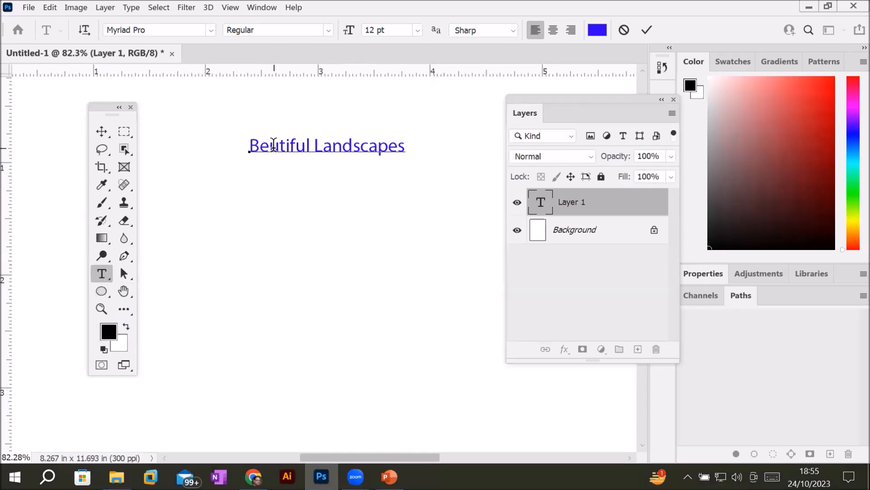
pyautogui.click(269, 145)
pyautogui.write('a')
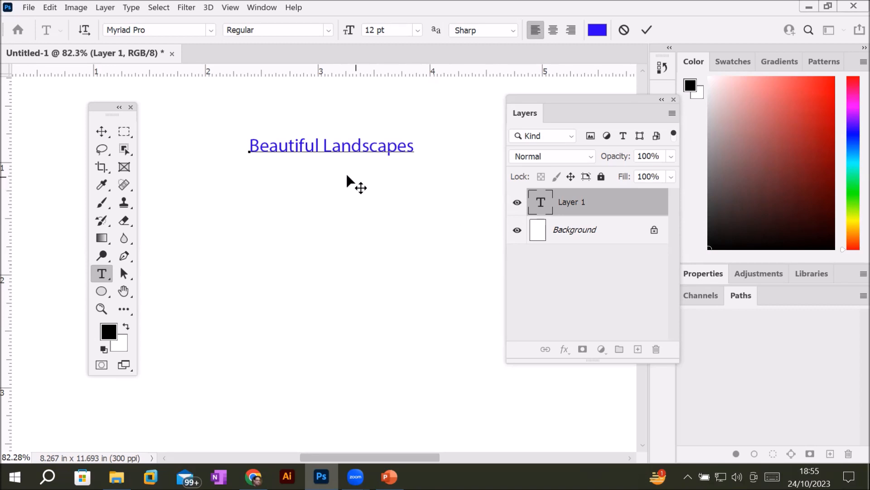
# Set the whole title to 28 pt in the LT Sculpture font
pyautogui.click(299, 145)
pyautogui.moveTo(250, 146); pyautogui.dragTo(415, 147)
pyautogui.click(397, 28)
pyautogui.press('Up')
pyautogui.press('Up')
pyautogui.press('Up')
pyautogui.press('Up')
pyautogui.press('Up')
pyautogui.press('Up')
pyautogui.press('Up')
pyautogui.press('Up')
pyautogui.press('Up')
pyautogui.press('Up')
pyautogui.press('Up')
pyautogui.press('Up')
pyautogui.press('Up')
pyautogui.press('Up')
pyautogui.press('Up')
pyautogui.press('Up')
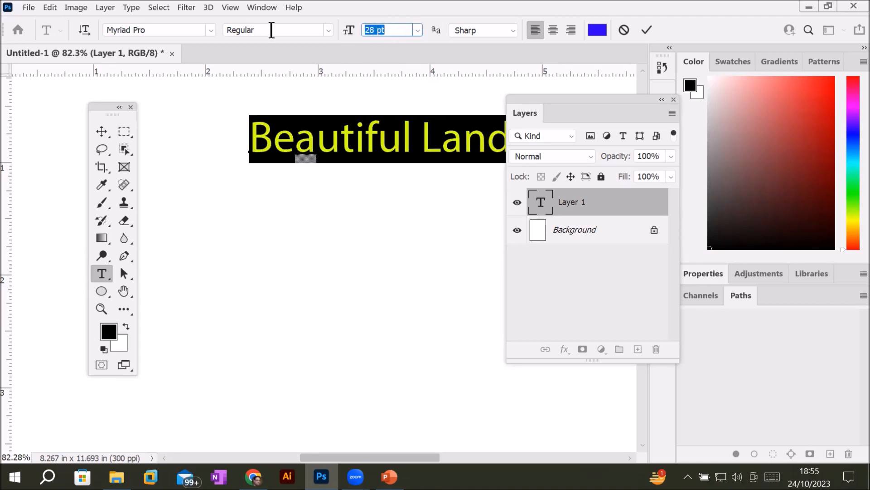
pyautogui.click(209, 30)
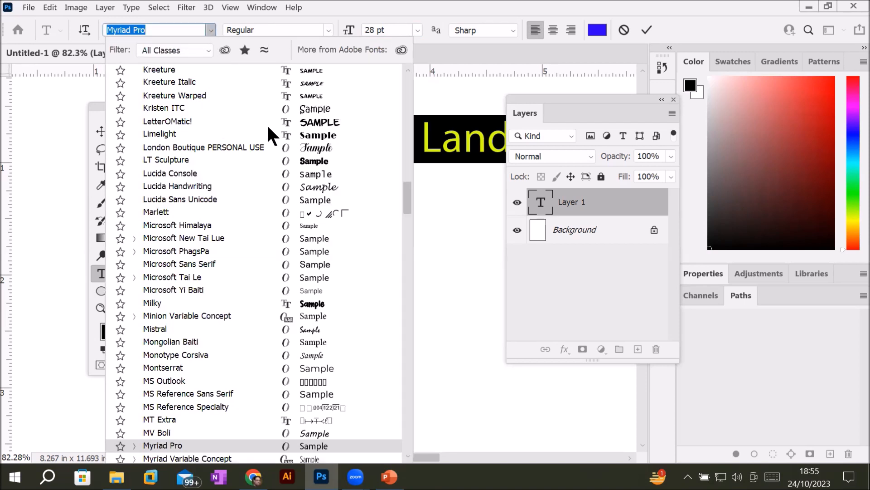
pyautogui.click(305, 159)
# Enlarge the title to 47 pt and move it left and slightly up so it fits within the page width
pyautogui.moveTo(608, 99); pyautogui.dragTo(611, 249)
pyautogui.scroll(-2, 348, 153)
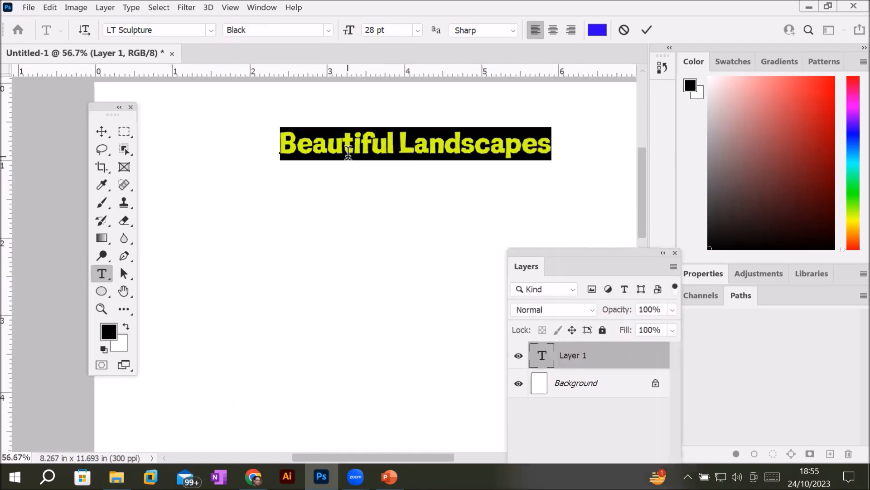
pyautogui.scroll(-4, 348, 153)
pyautogui.scroll(1, 465, 120)
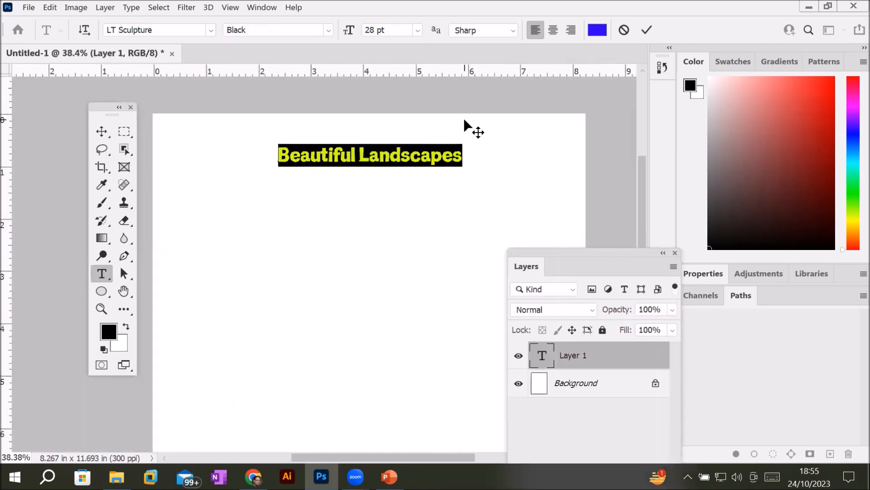
pyautogui.click(403, 28)
pyautogui.write('30')
pyautogui.press('Return')
pyautogui.scroll(15, 403, 25)
pyautogui.scroll(2, 403, 26)
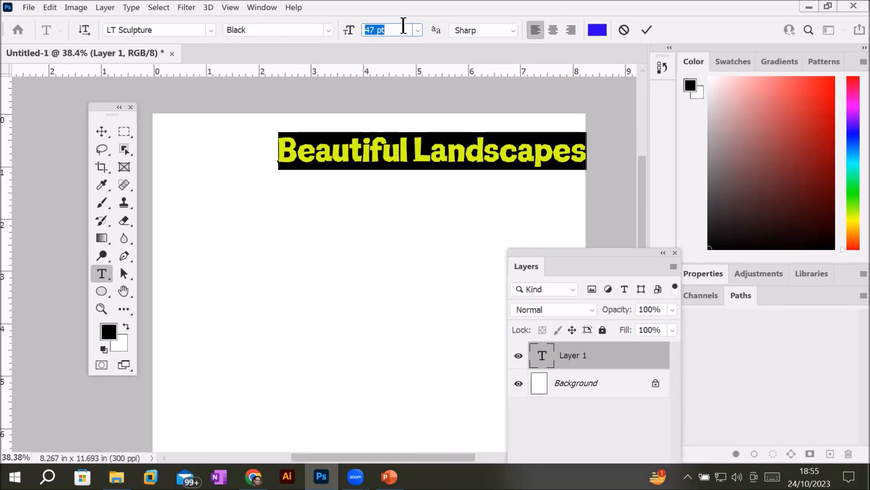
pyautogui.click(101, 132)
pyautogui.moveTo(346, 166); pyautogui.dragTo(303, 155)
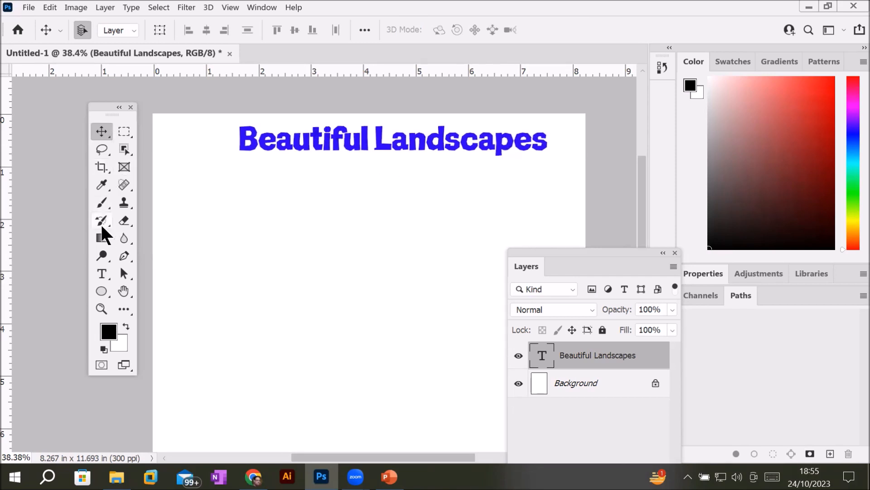
# Add a second line reading "in Pakistan" below the title in the same text layer
pyautogui.click(107, 274)
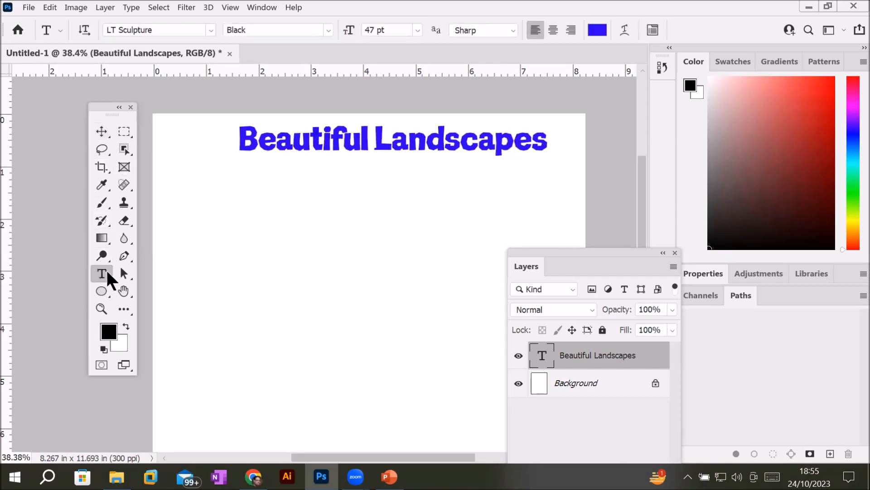
pyautogui.click(540, 139)
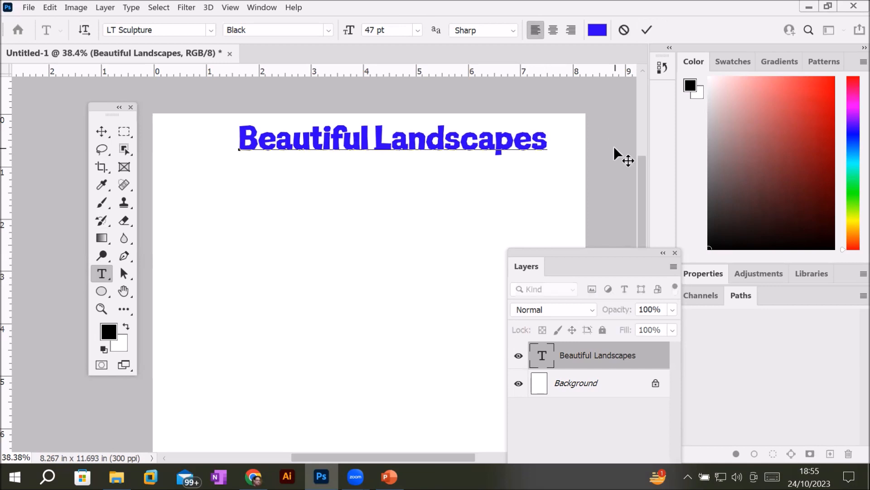
pyautogui.press('Return')
pyautogui.write('in Pakistan')
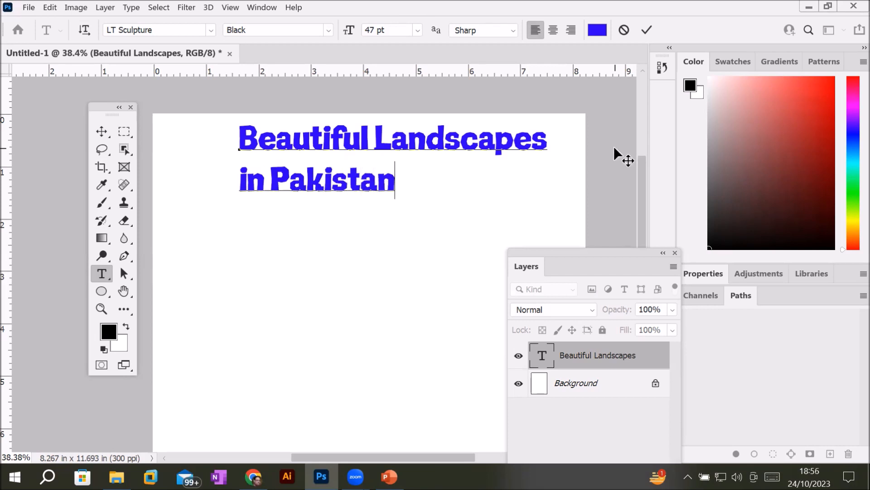
# Colour the "in Pakistan" line red and set its font to a ticket
pyautogui.moveTo(395, 182); pyautogui.dragTo(209, 183)
pyautogui.click(596, 32)
pyautogui.click(440, 160)
pyautogui.click(422, 156)
pyautogui.click(552, 147)
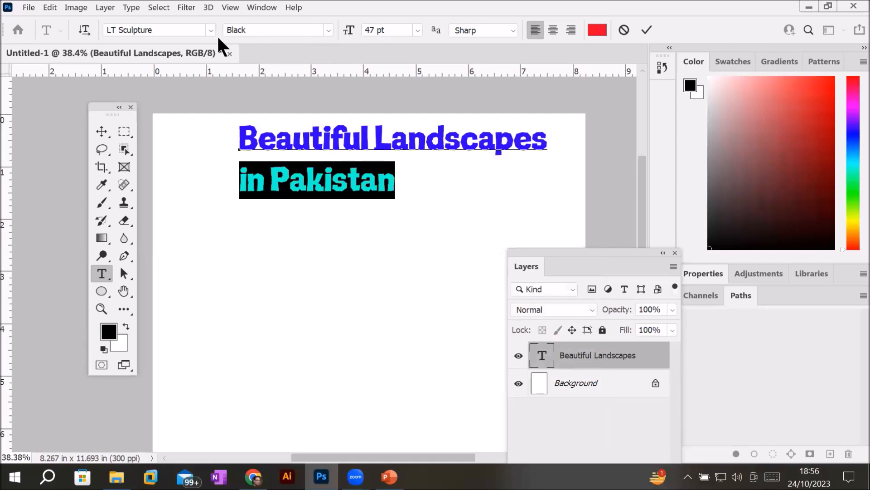
pyautogui.click(206, 30)
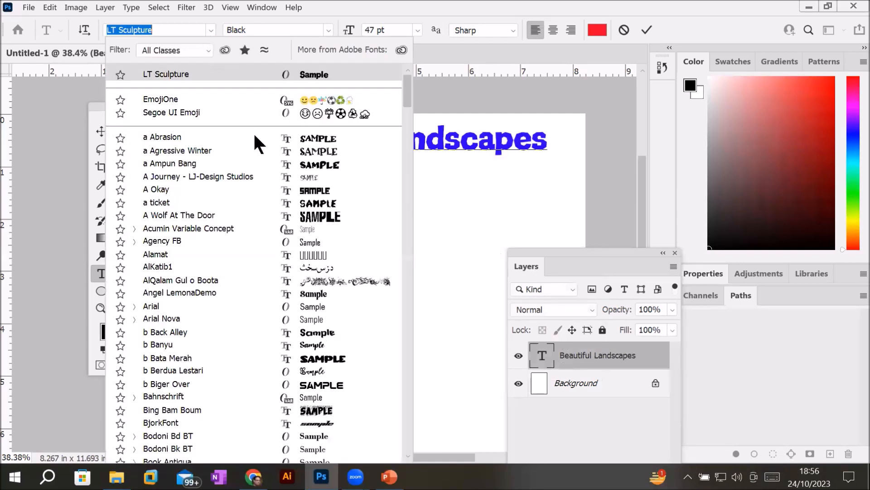
pyautogui.click(304, 202)
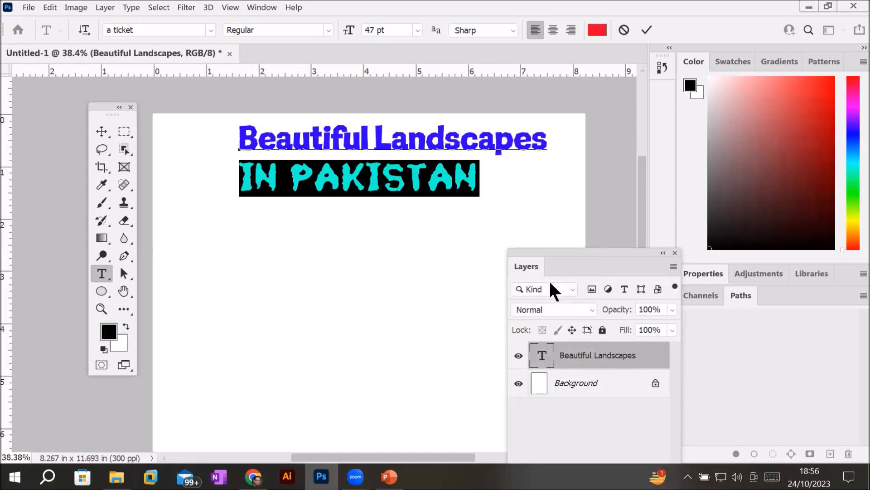
# Reduce the "in Pakistan" line to 26 pt and commit the text edits
pyautogui.click(389, 28)
pyautogui.press('Down')
pyautogui.press('Down')
pyautogui.press('Down')
pyautogui.press('Down')
pyautogui.press('Down')
pyautogui.press('Down')
pyautogui.press('Down')
pyautogui.press('Down')
pyautogui.press('Down')
pyautogui.press('Down')
pyautogui.press('Down')
pyautogui.press('Down')
pyautogui.press('Down')
pyautogui.press('Down')
pyautogui.press('Down')
pyautogui.press('Down')
pyautogui.press('Down')
pyautogui.press('Down')
pyautogui.press('Down')
pyautogui.press('Down')
pyautogui.press('Down')
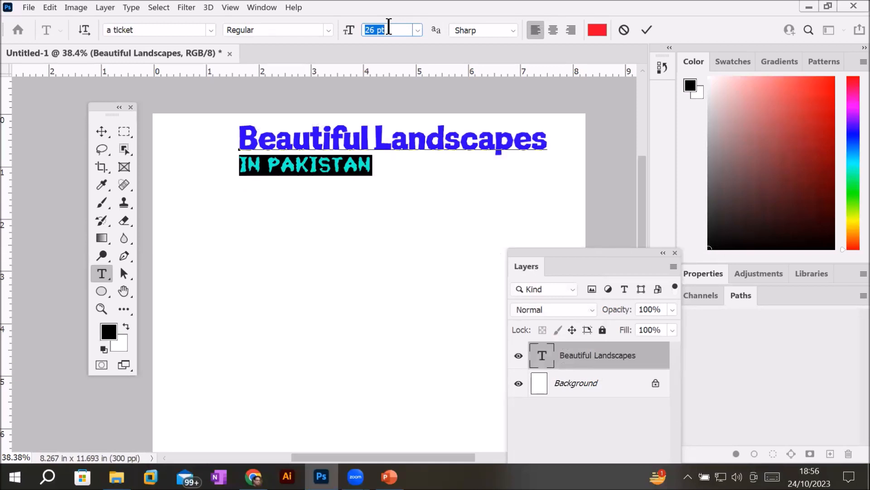
pyautogui.press('Return')
pyautogui.click(364, 179)
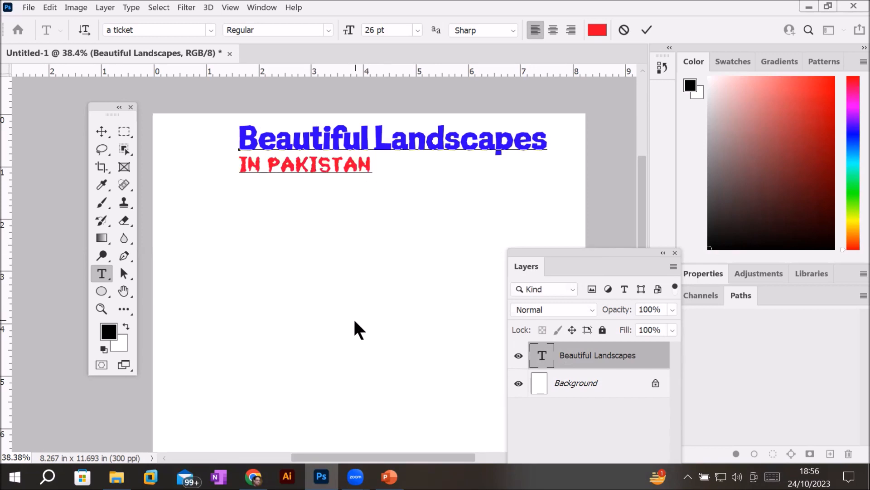
pyautogui.scroll(-3, 352, 317)
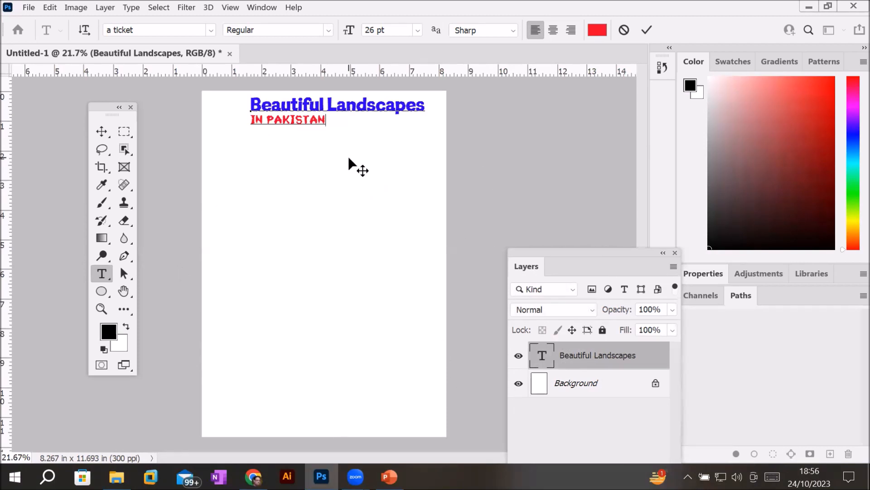
pyautogui.click(646, 29)
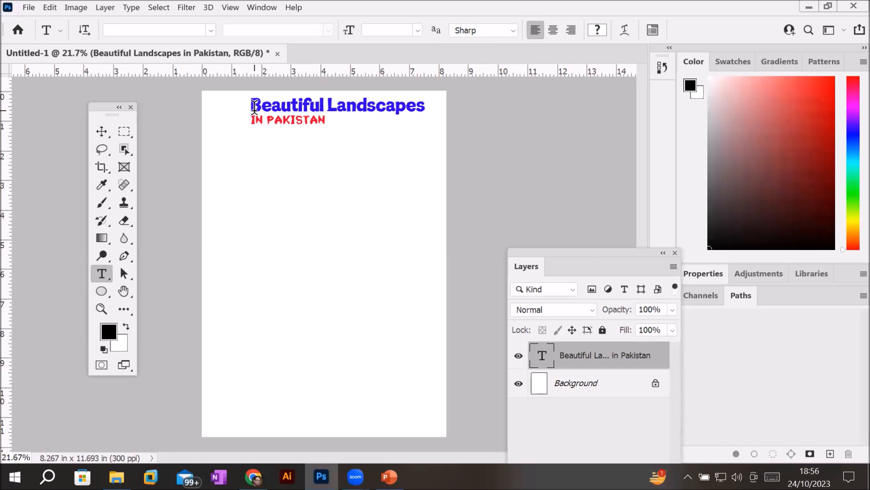
# Toggle the two-line title's orientation between horizontal and vertical, ending with vertical text
pyautogui.click(278, 104)
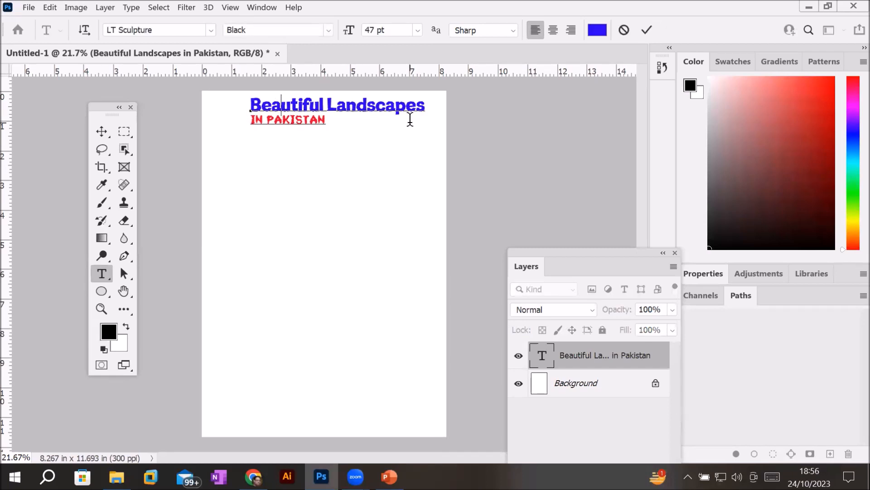
pyautogui.click(84, 28)
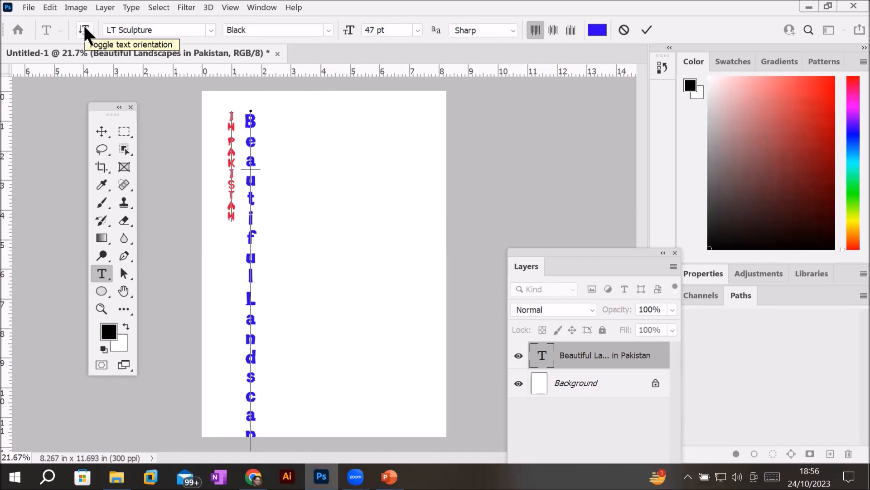
pyautogui.click(84, 29)
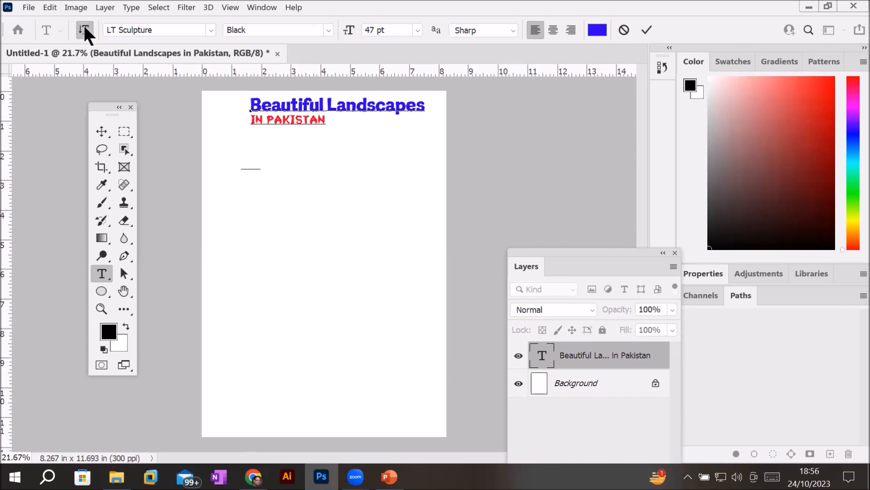
pyautogui.click(84, 30)
pyautogui.click(85, 30)
pyautogui.click(85, 30)
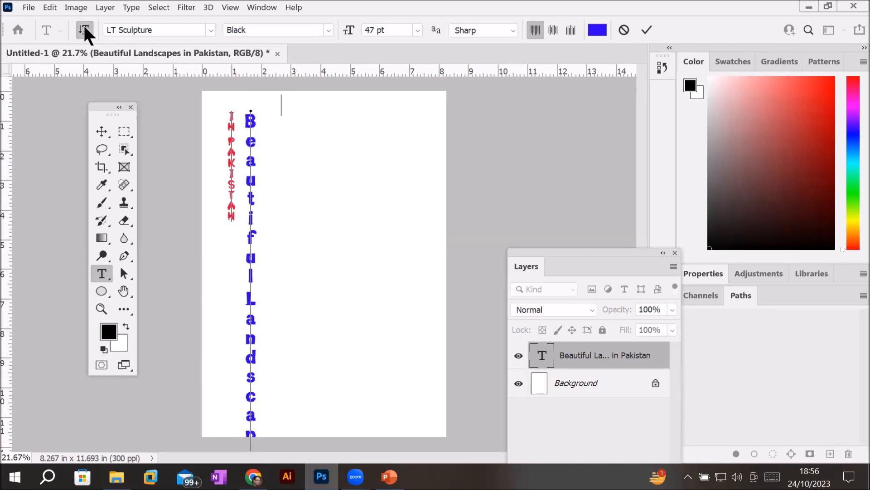
# Return the two-line title to horizontal orientation and commit the text edit
pyautogui.click(84, 30)
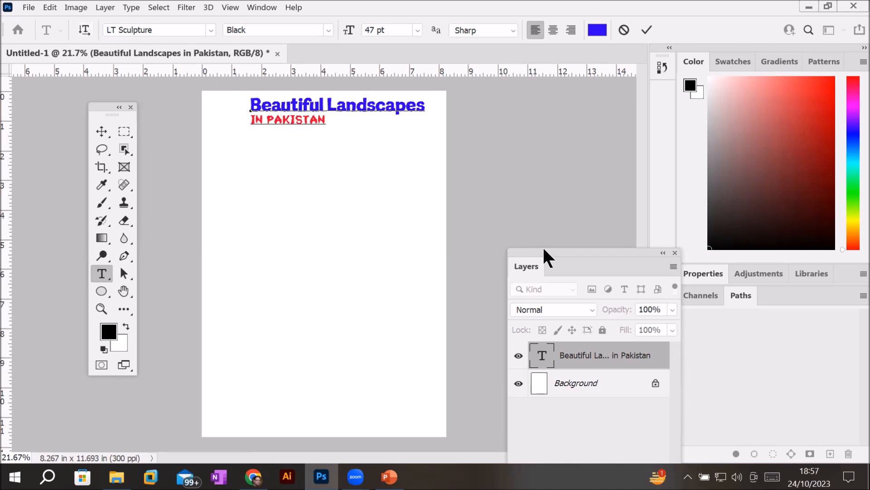
pyautogui.moveTo(549, 253); pyautogui.dragTo(532, 116)
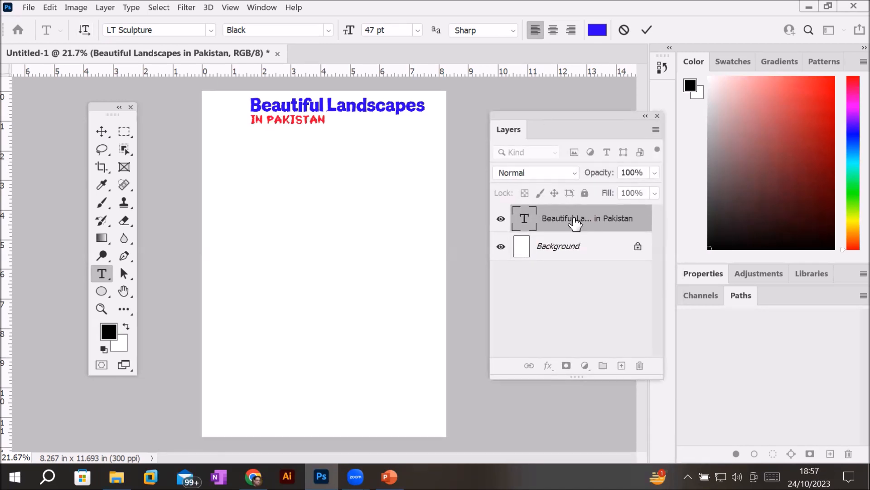
pyautogui.click(646, 30)
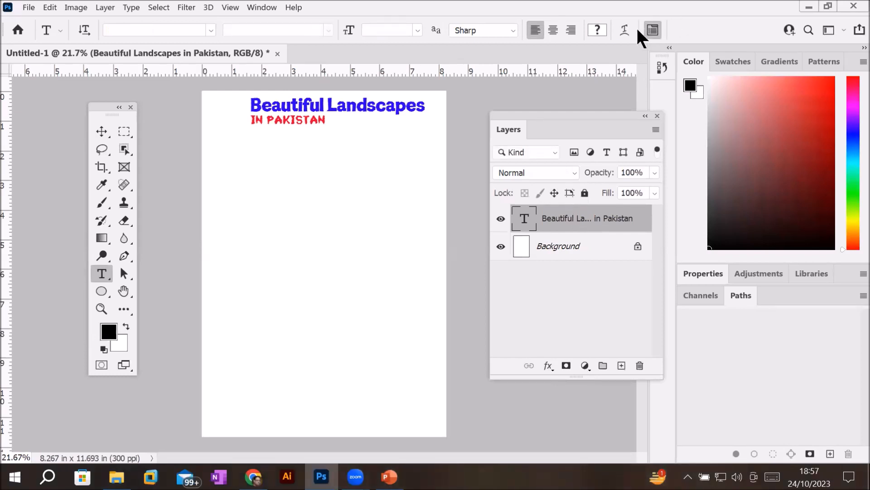
pyautogui.click(652, 29)
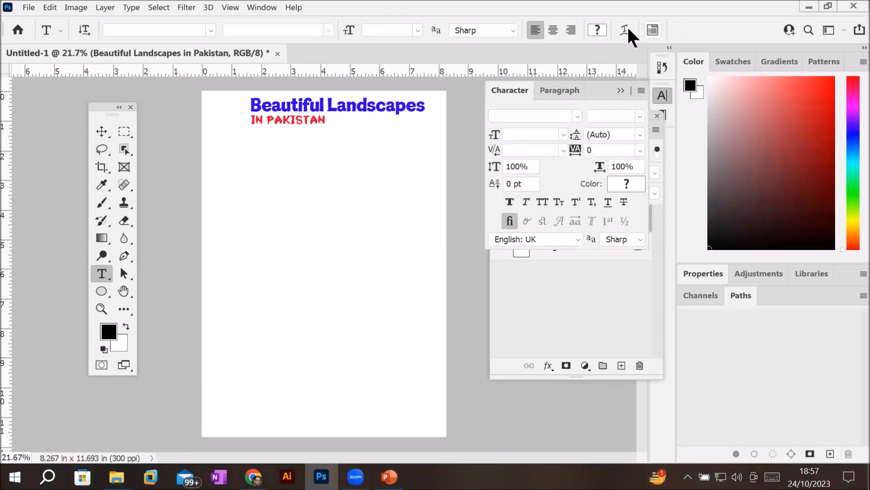
pyautogui.click(620, 90)
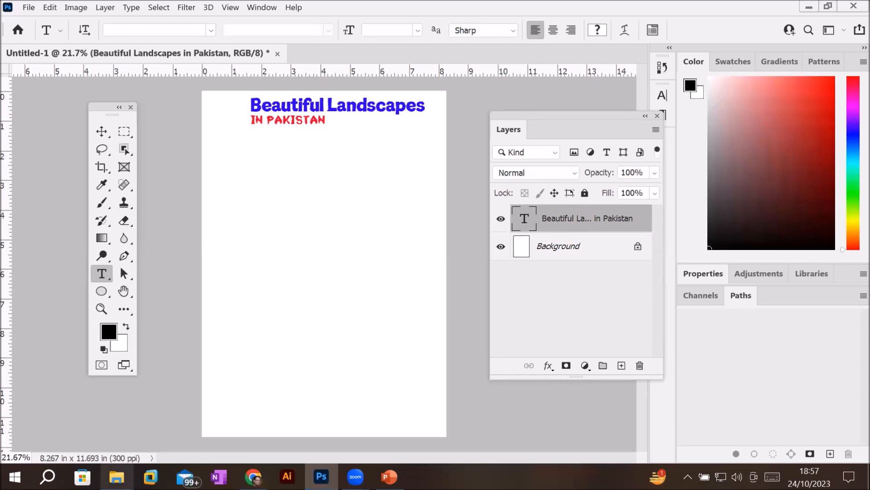
# Switch to File Explorer and open the GreenLandscapes folder inside _Graphics > Images on drive D in a maximized window
pyautogui.moveTo(116, 476)
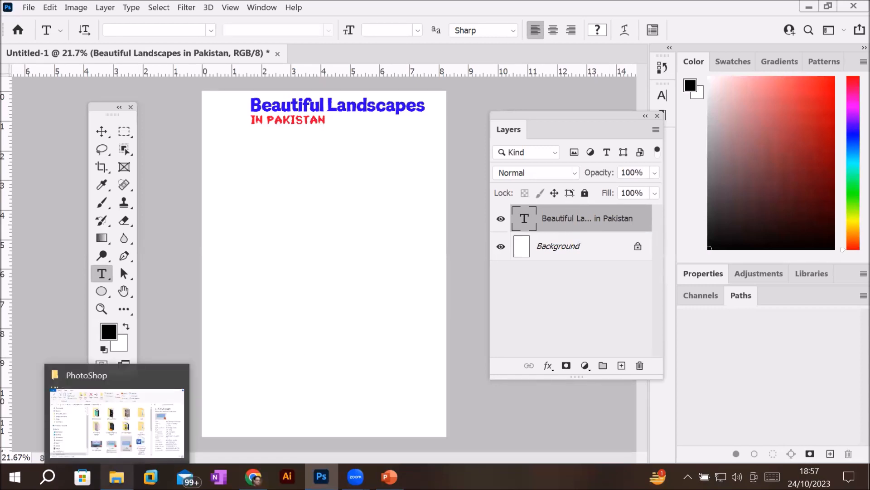
pyautogui.click(116, 422)
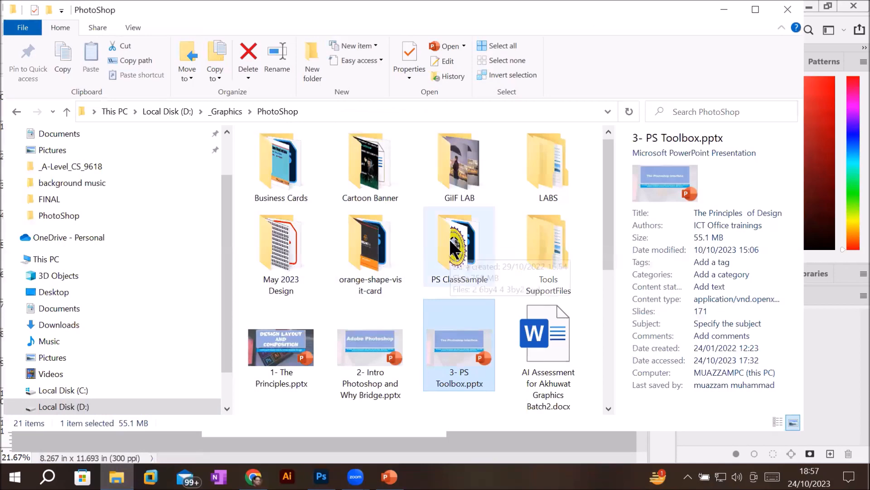
pyautogui.scroll(-5, 450, 240)
pyautogui.scroll(4, 449, 238)
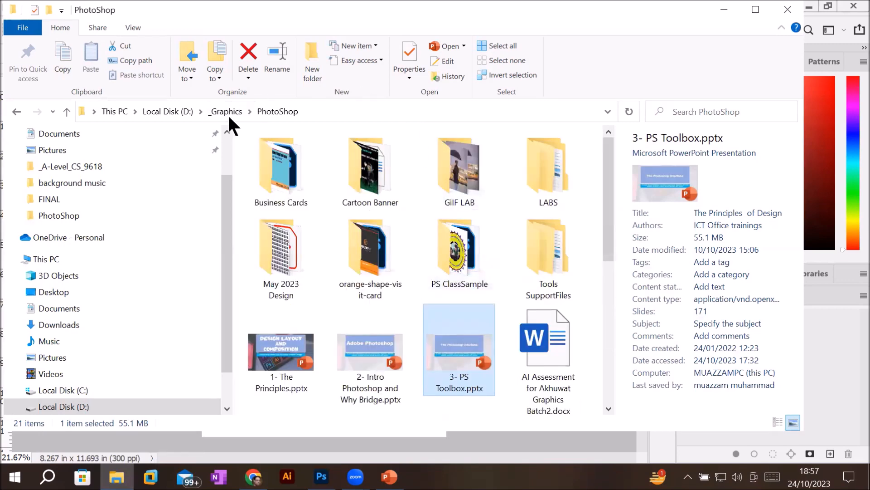
pyautogui.click(226, 111)
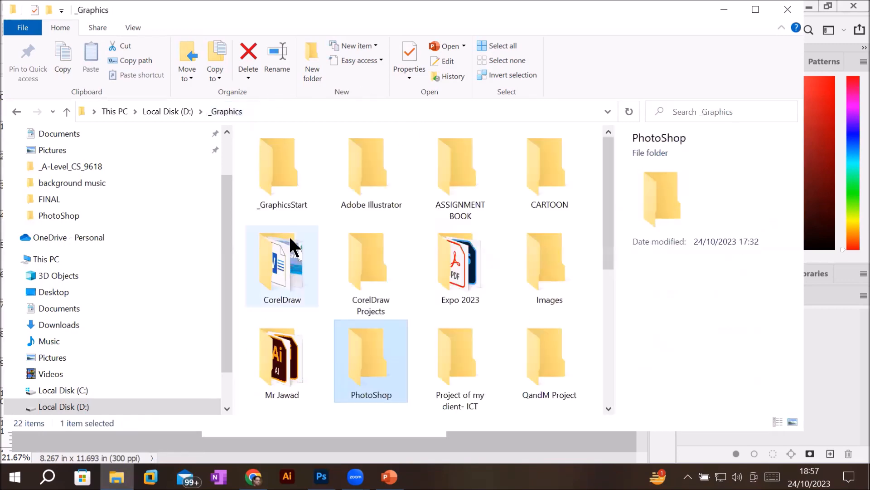
pyautogui.doubleClick(539, 265)
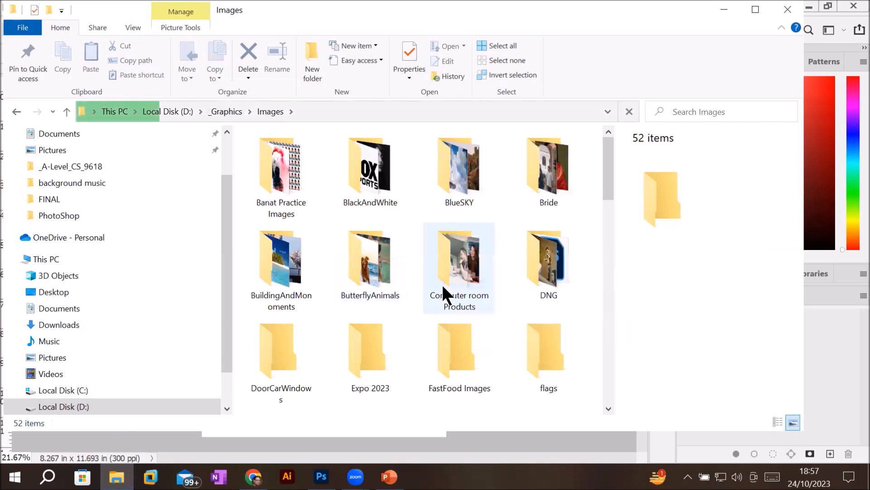
pyautogui.scroll(-3, 441, 283)
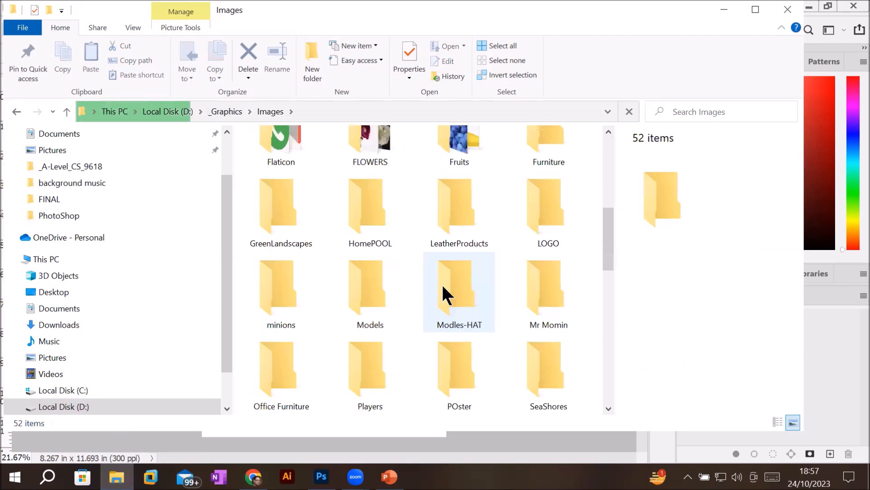
pyautogui.doubleClick(261, 221)
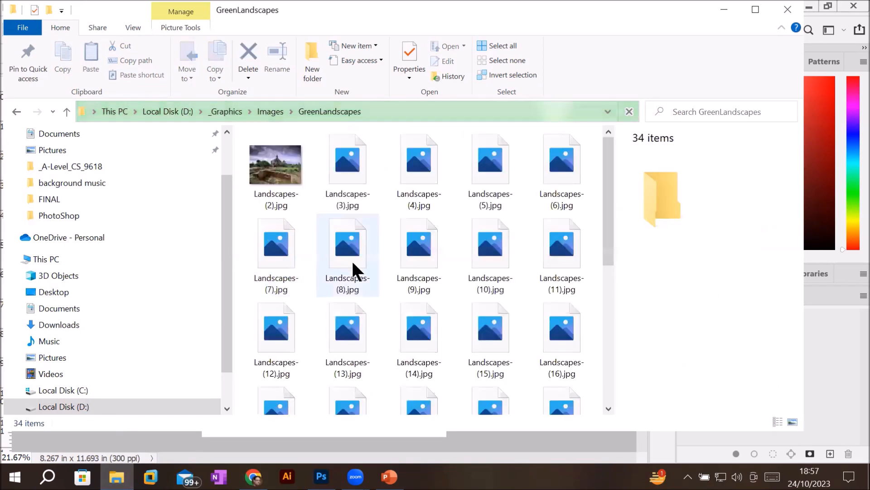
pyautogui.click(765, 14)
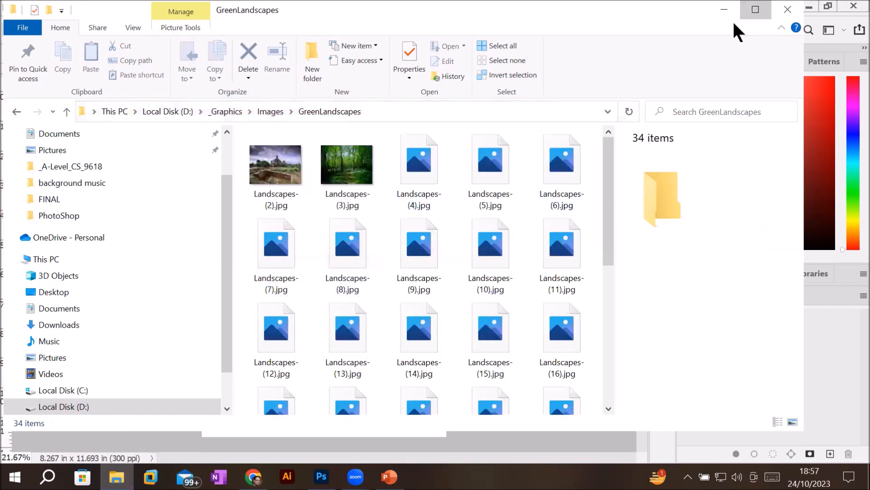
# Select six images together: Landscapes- (2), (20), (22) and (25), Model- (14), and the vts6n1ulcek5z photo of a man by the sea
pyautogui.click(262, 169)
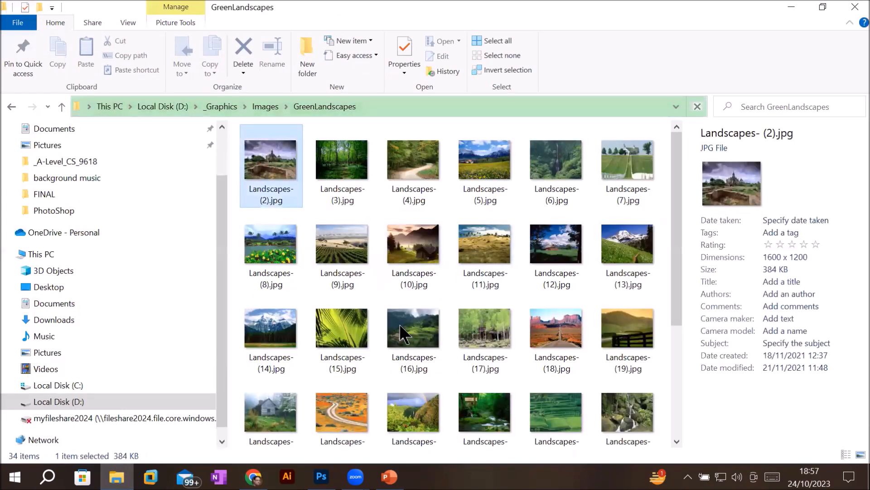
pyautogui.scroll(-5, 458, 351)
pyautogui.keyDown('ctrl'); pyautogui.click(297, 376); pyautogui.keyUp('ctrl')
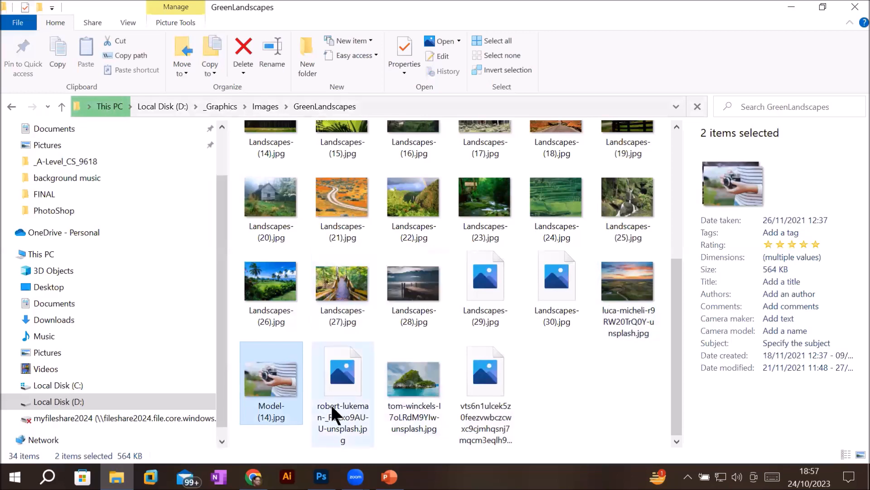
pyautogui.keyDown('ctrl'); pyautogui.click(495, 382); pyautogui.keyUp('ctrl')
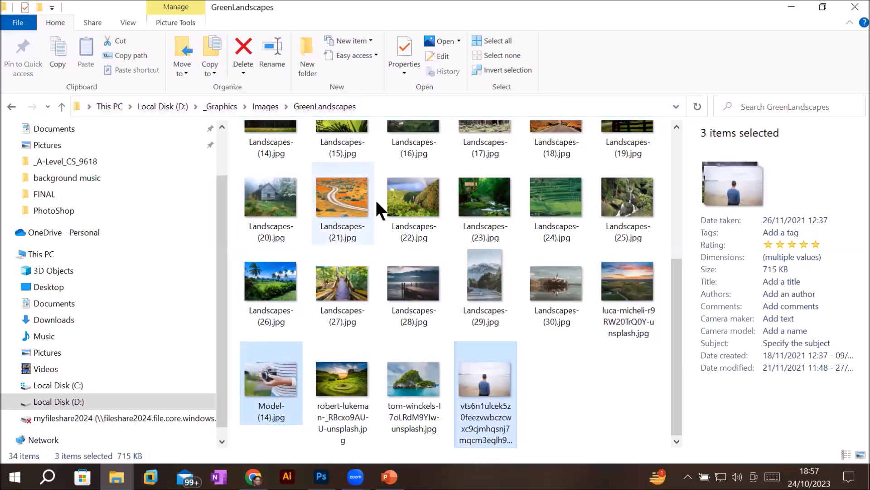
pyautogui.keyDown('ctrl'); pyautogui.click(413, 197); pyautogui.keyUp('ctrl')
pyautogui.keyDown('ctrl'); pyautogui.click(644, 197); pyautogui.keyUp('ctrl')
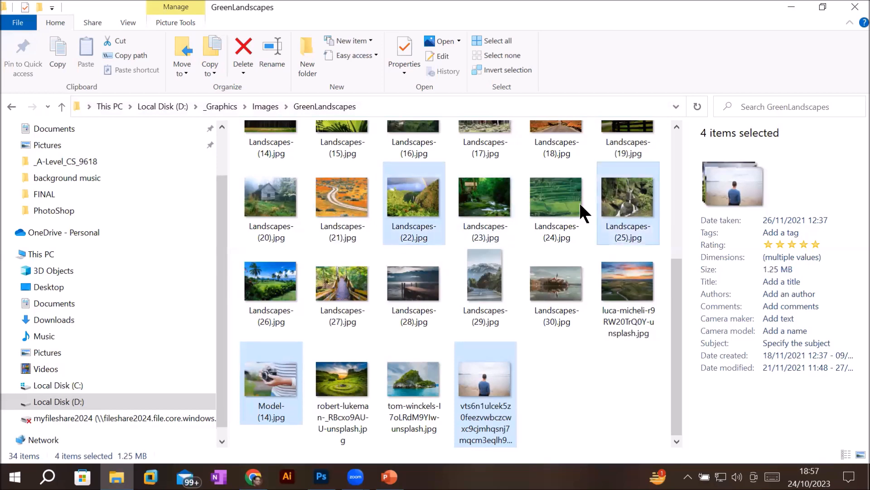
pyautogui.keyDown('ctrl'); pyautogui.click(265, 205); pyautogui.keyUp('ctrl')
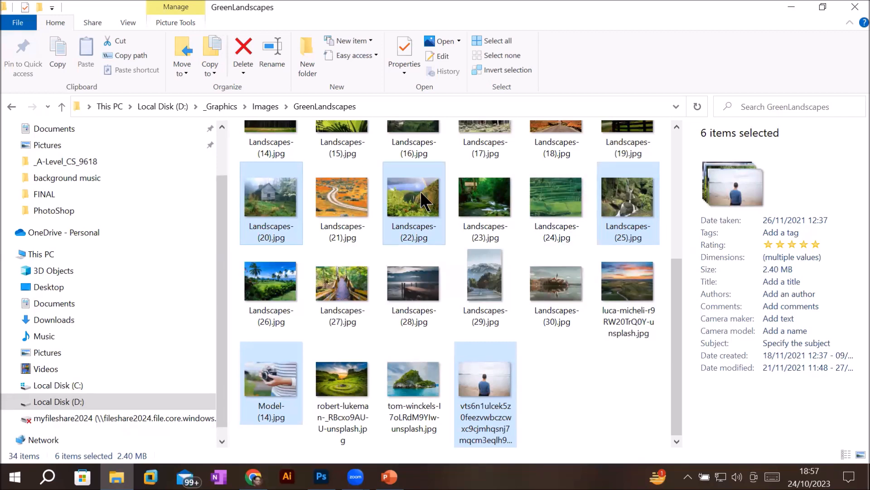
# Bring the six selected images into Photoshop and place them on the A4 canvas of Untitled-1
pyautogui.moveTo(421, 191); pyautogui.dragTo(321, 243)
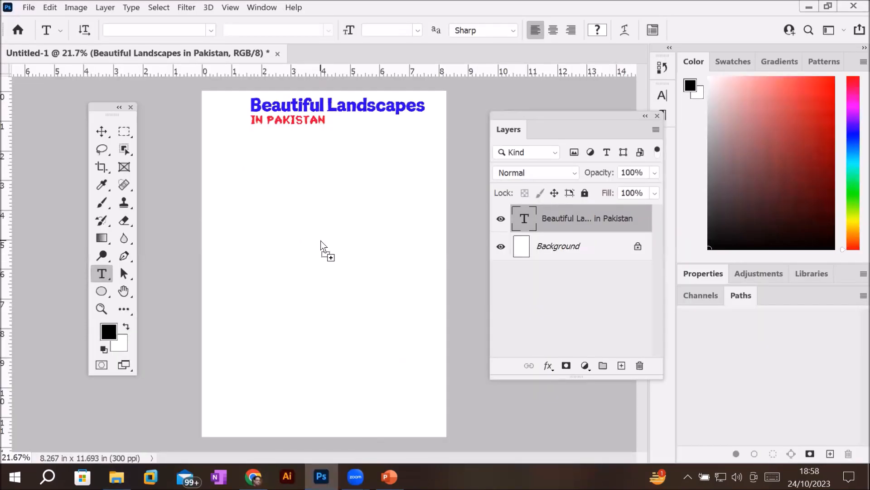
pyautogui.moveTo(321, 242); pyautogui.dragTo(332, 67)
pyautogui.moveTo(338, 37); pyautogui.dragTo(340, 54)
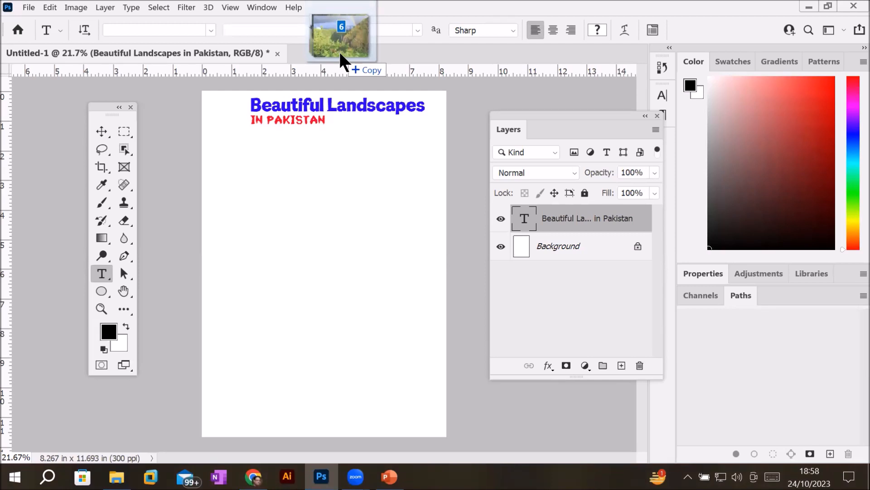
pyautogui.moveTo(338, 50); pyautogui.dragTo(334, 232)
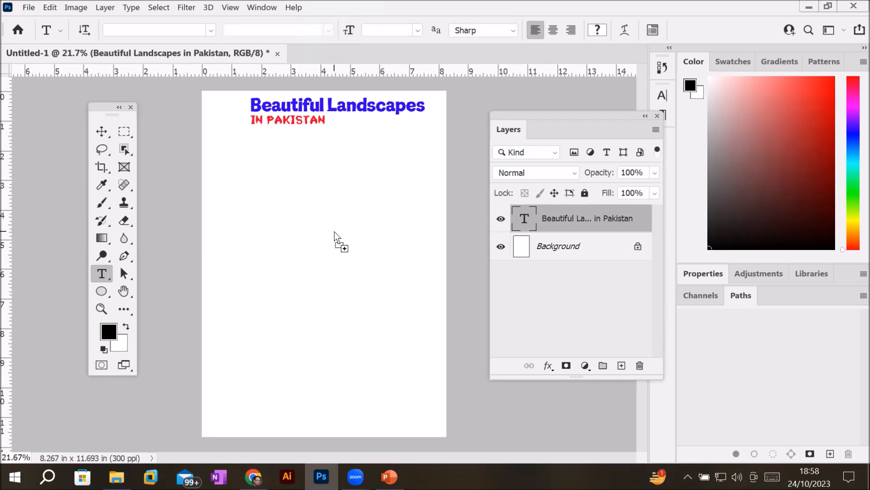
pyautogui.moveTo(334, 232); pyautogui.dragTo(301, 271)
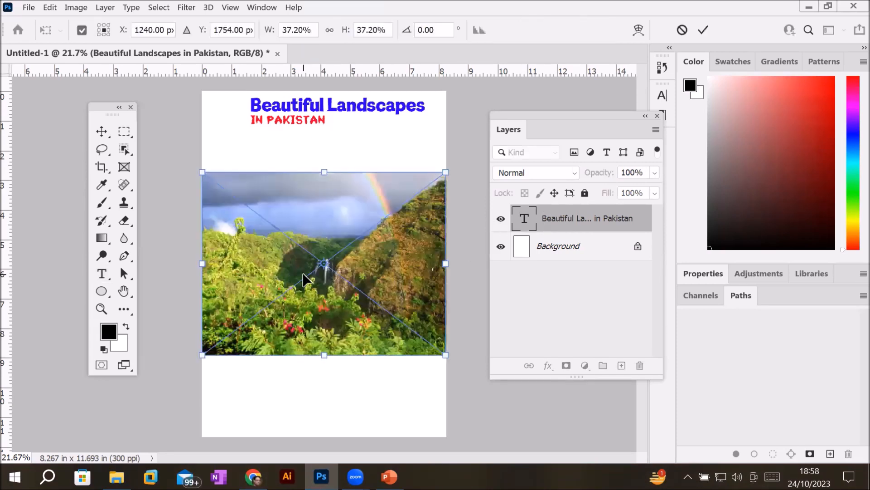
# Accept the placement of all six images one after another at their default size and position
pyautogui.click(698, 32)
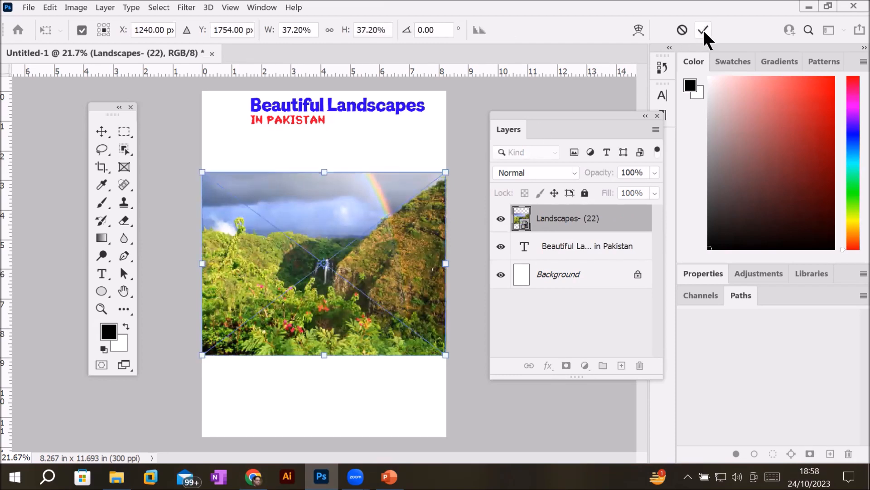
pyautogui.click(704, 29)
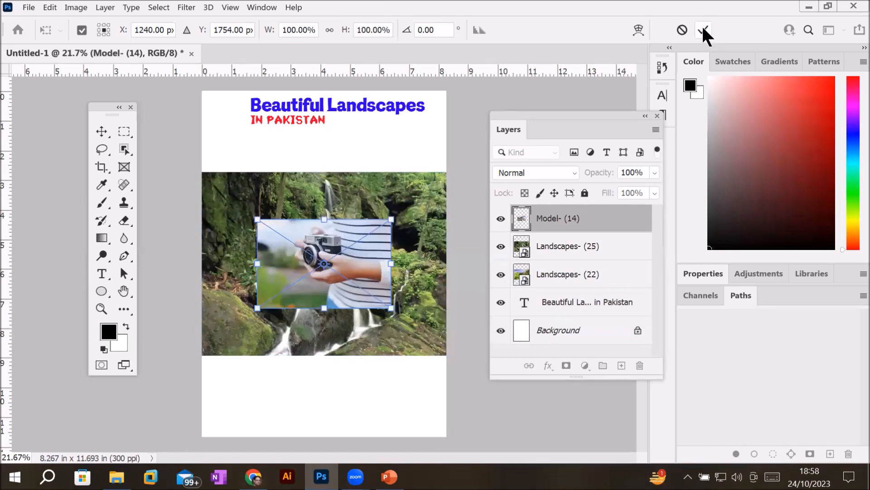
pyautogui.click(704, 29)
pyautogui.click(703, 28)
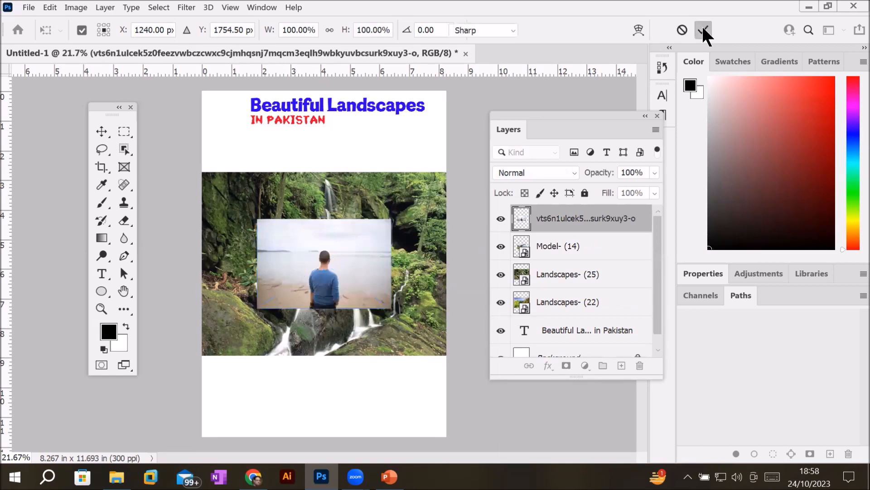
pyautogui.click(703, 28)
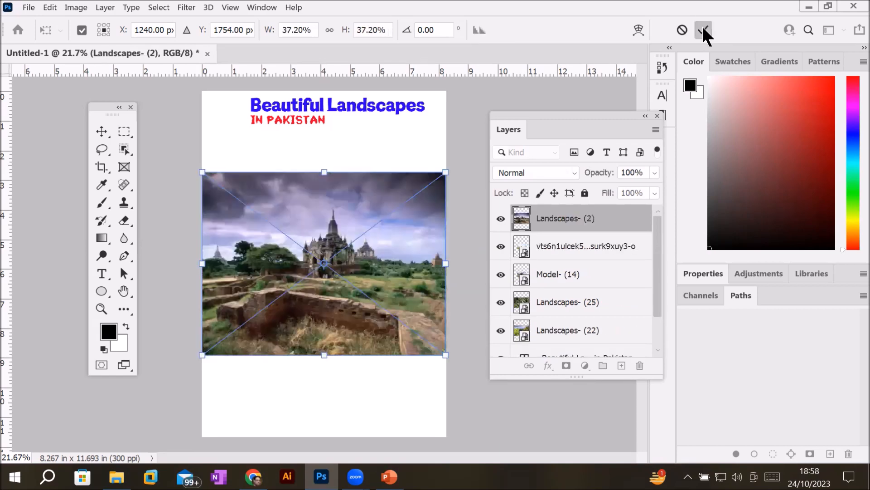
pyautogui.click(703, 28)
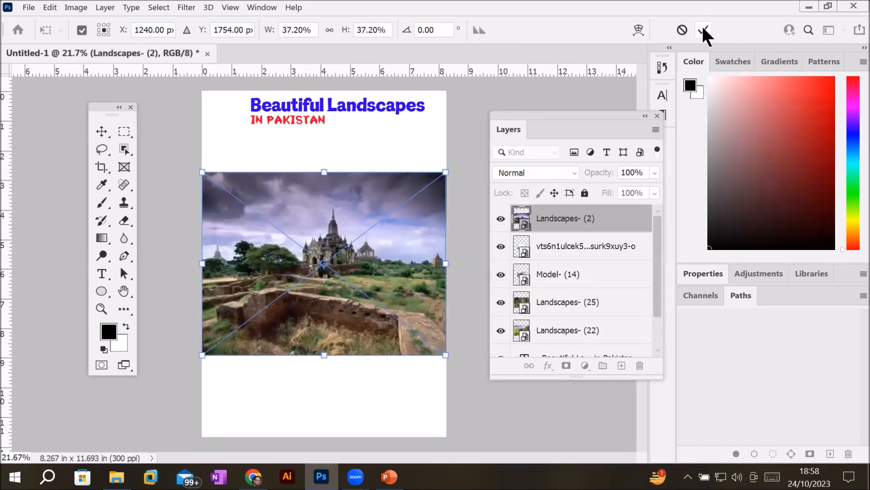
pyautogui.click(703, 28)
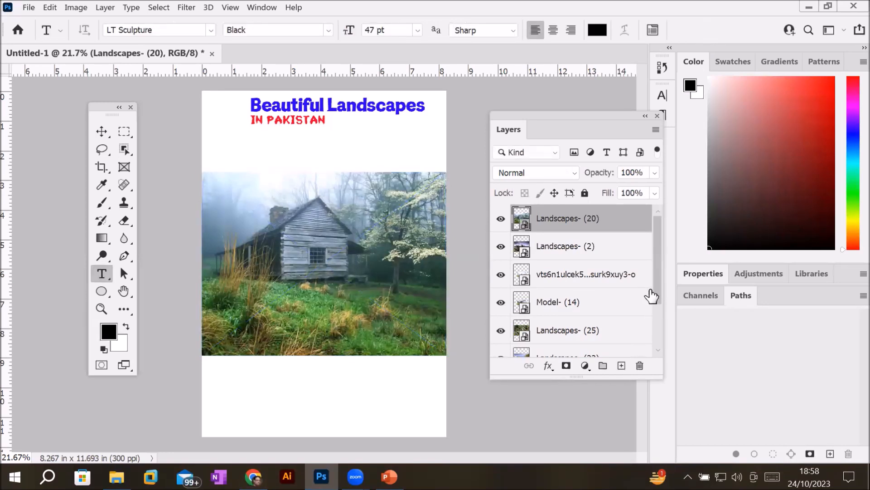
# Examine the layer stack, selecting in turn the title text, Landscapes- (22), Landscapes- (25) and Model- (14) layers
pyautogui.moveTo(654, 281); pyautogui.dragTo(652, 353)
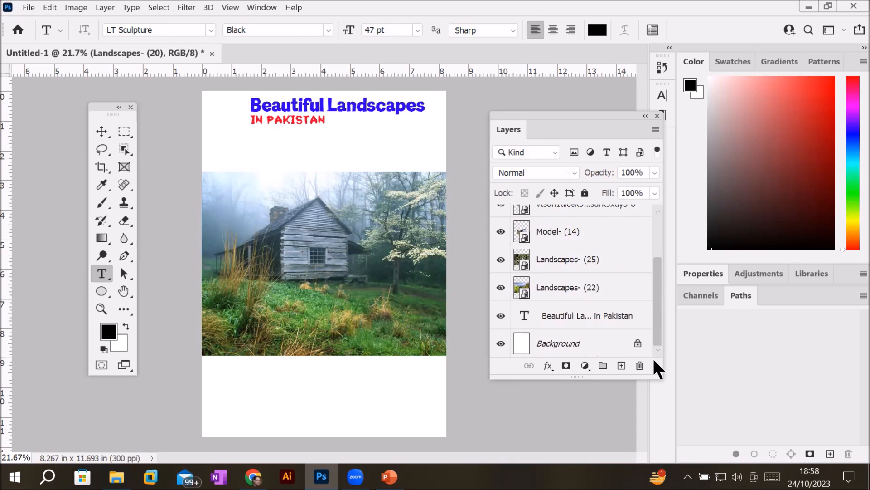
pyautogui.click(582, 323)
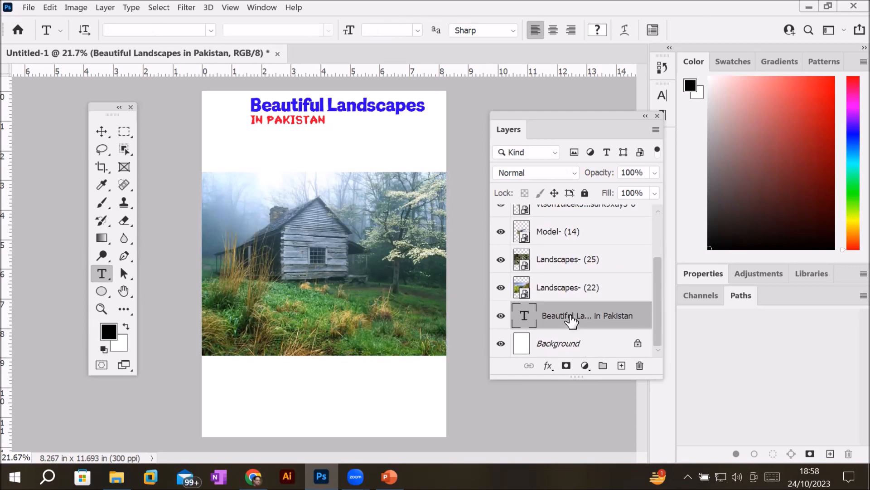
pyautogui.click(562, 290)
pyautogui.click(565, 261)
pyautogui.click(566, 234)
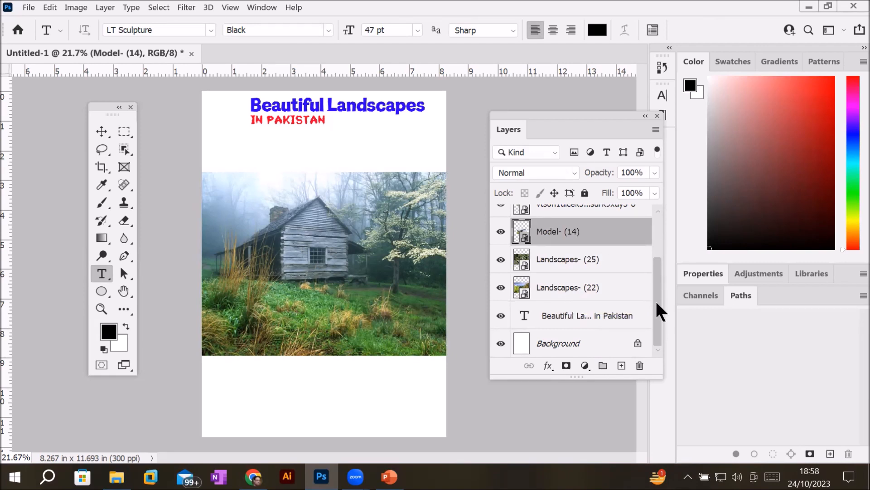
pyautogui.moveTo(657, 292); pyautogui.dragTo(657, 210)
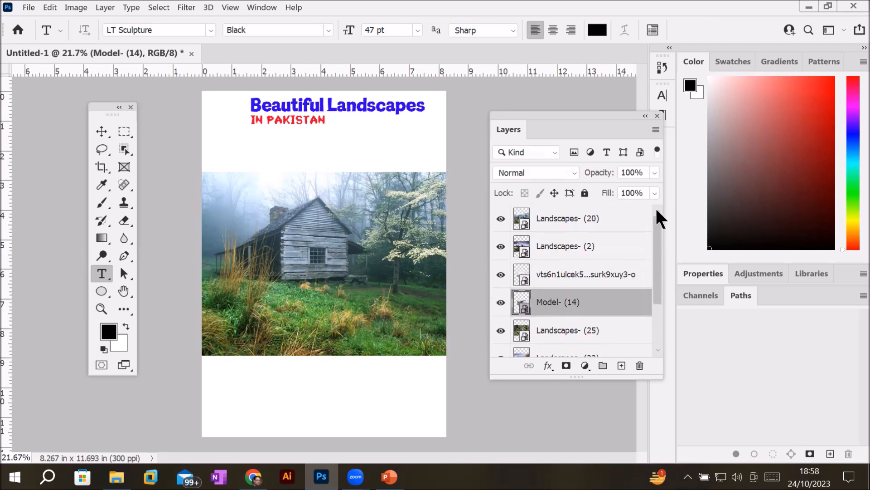
# Select the Landscapes- (20) cabin image layer and move it slightly upward, closer to the title, with the Move tool
pyautogui.click(548, 222)
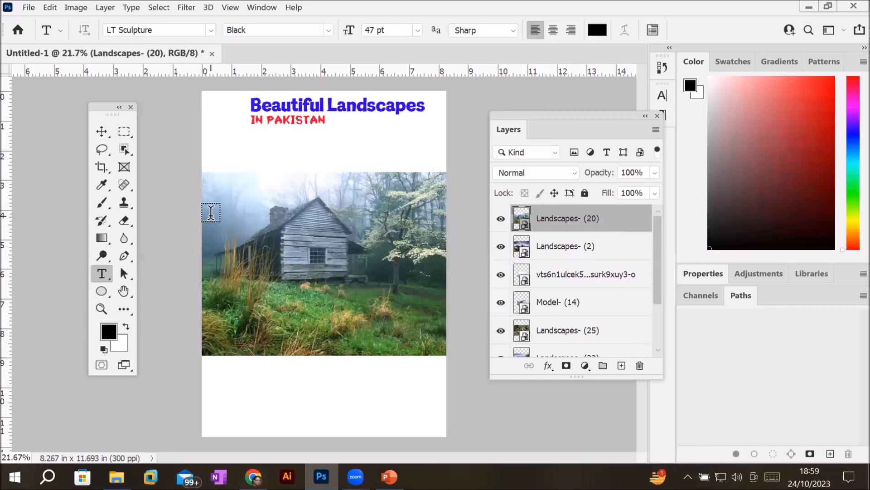
pyautogui.click(102, 129)
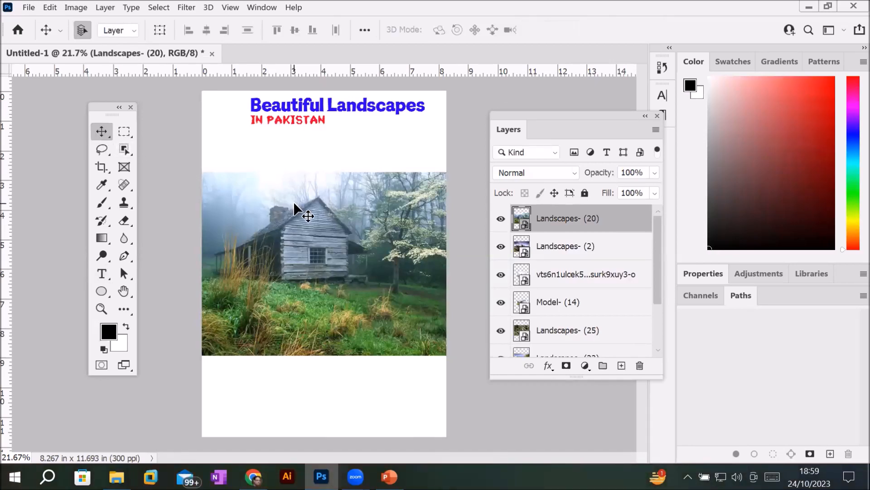
pyautogui.moveTo(294, 205); pyautogui.dragTo(290, 179)
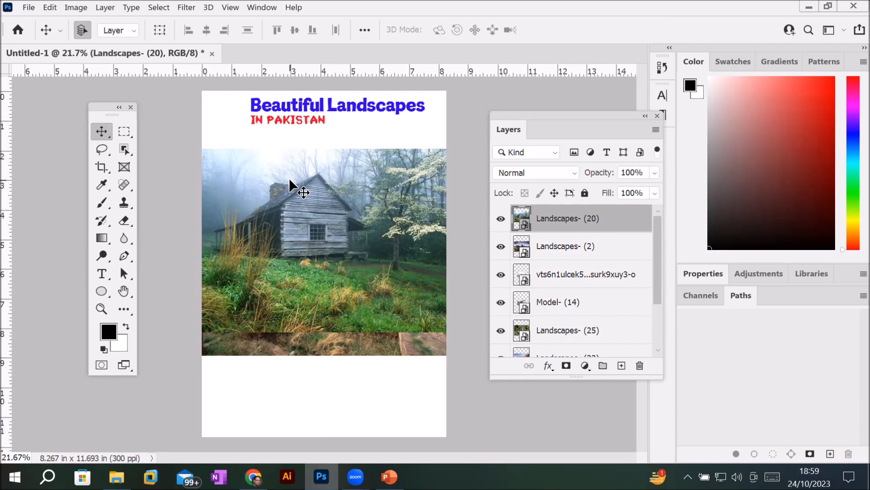
# Free-transform the Landscapes- (20) cabin image to about 15.5% scale and place it in the page's lower-left corner
pyautogui.click(49, 8)
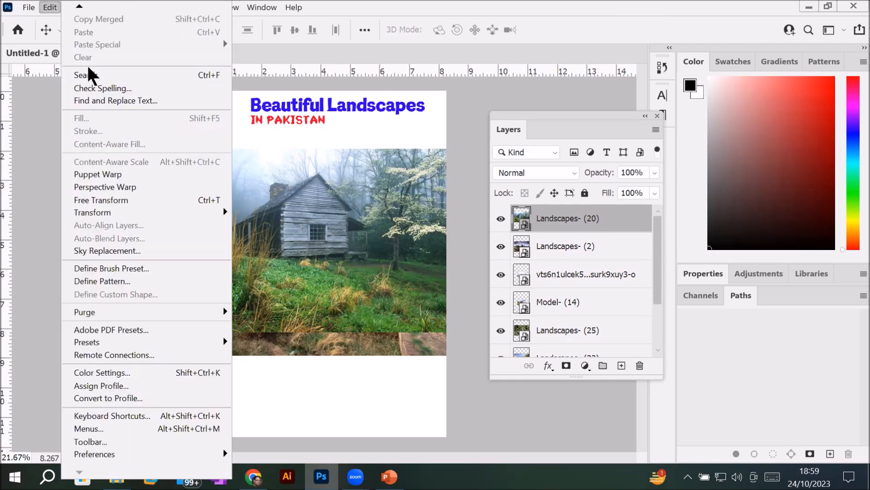
pyautogui.click(178, 201)
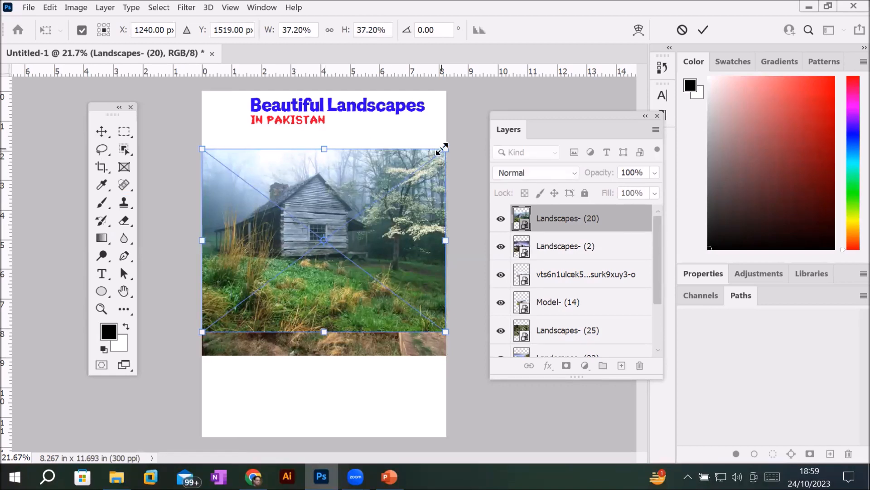
pyautogui.moveTo(440, 150); pyautogui.dragTo(427, 182)
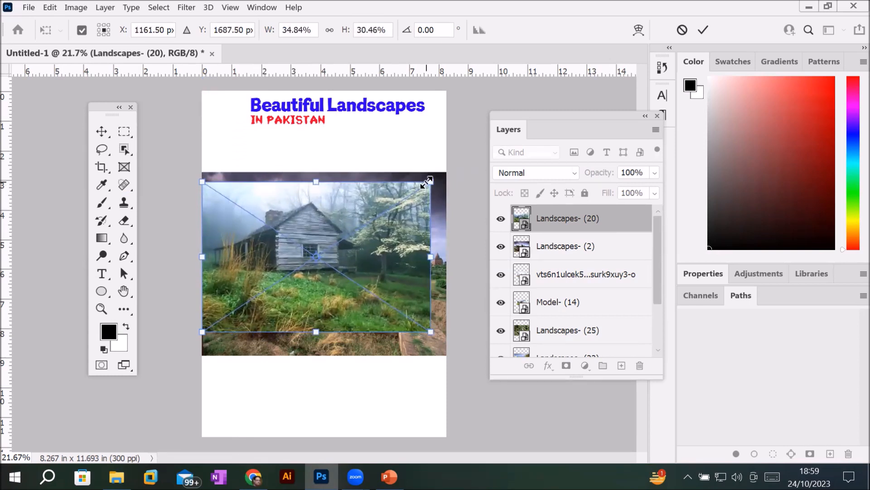
pyautogui.moveTo(426, 183); pyautogui.dragTo(446, 148)
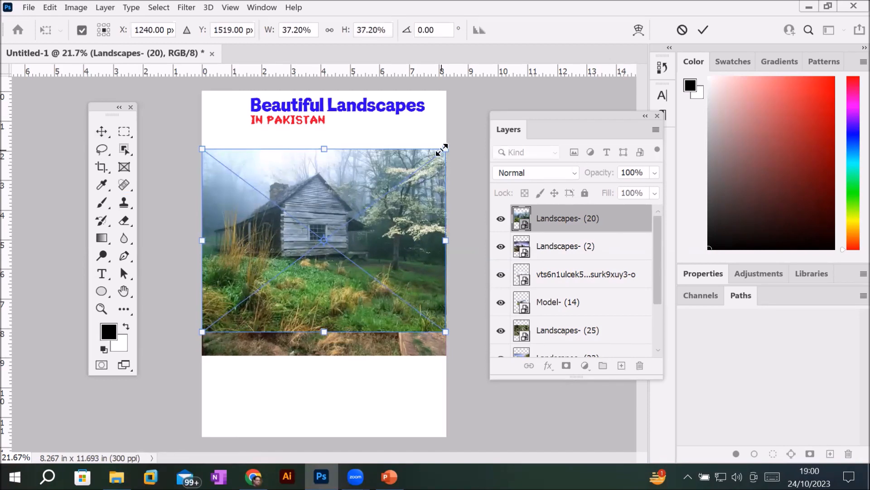
pyautogui.moveTo(442, 149); pyautogui.dragTo(306, 265)
pyautogui.moveTo(251, 279); pyautogui.dragTo(249, 386)
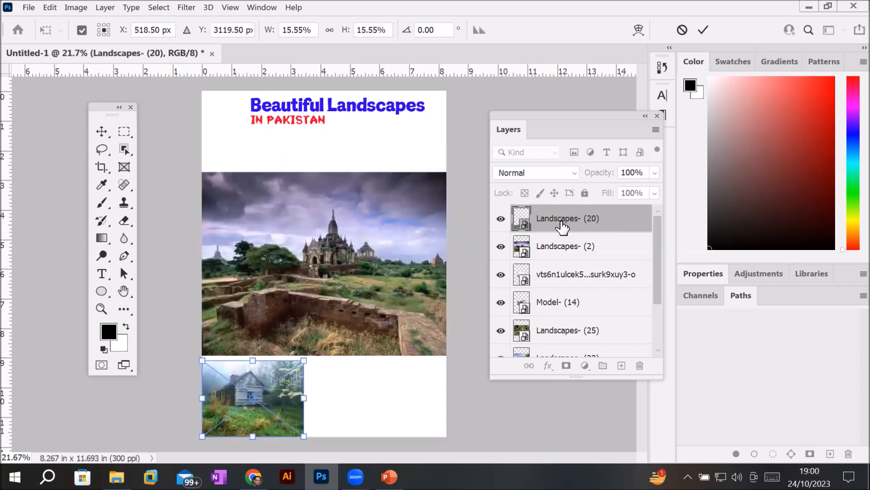
pyautogui.click(562, 224)
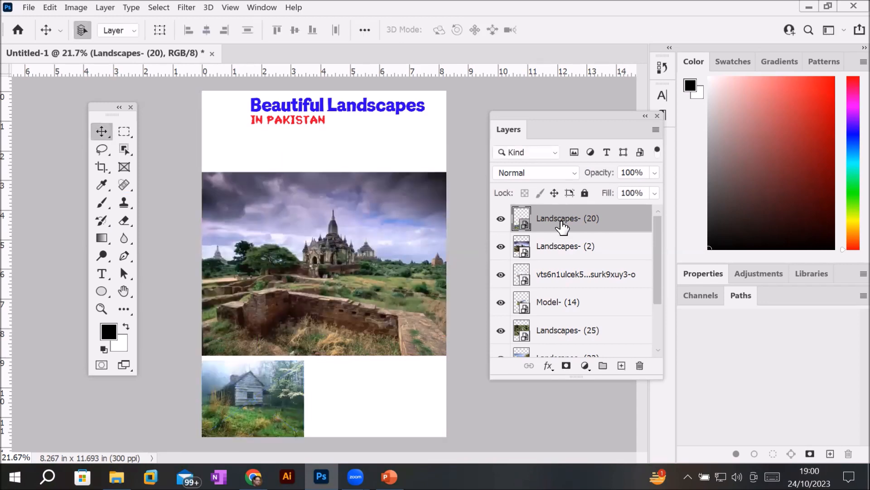
# Scale the Landscapes- (2) temple image proportionally to about 18.2% and move it into the page's lower-right corner
pyautogui.click(548, 257)
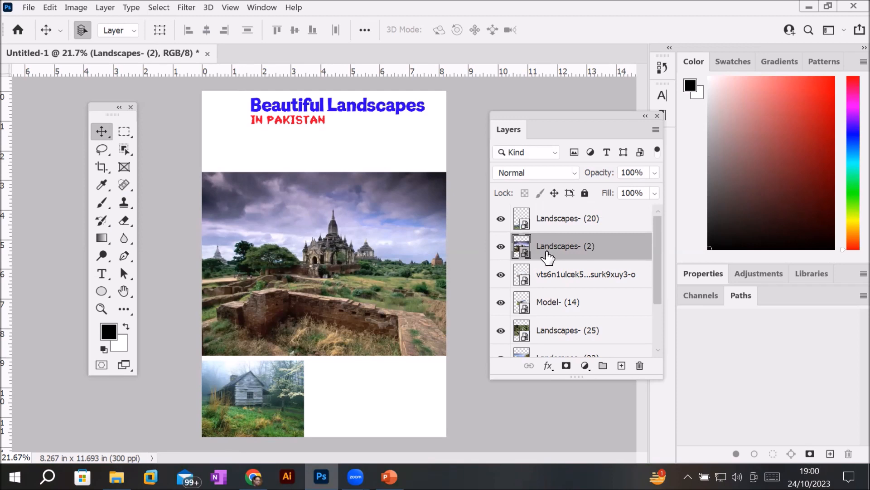
pyautogui.press('ctrl')
pyautogui.hotkey('ctrl', 't')
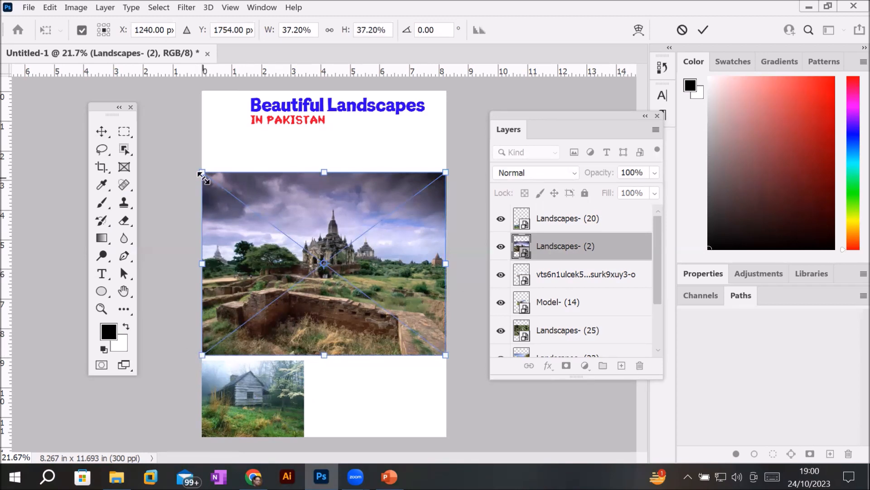
pyautogui.moveTo(202, 174); pyautogui.dragTo(305, 303)
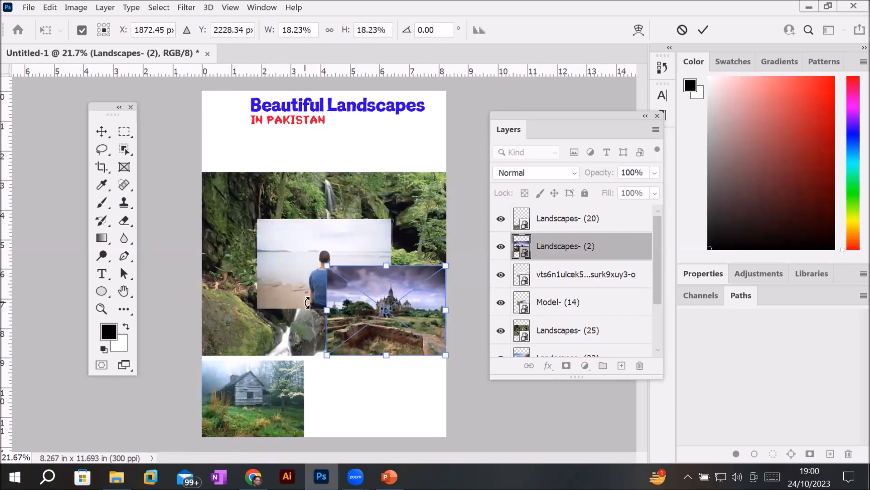
pyautogui.scroll(-1, 368, 312)
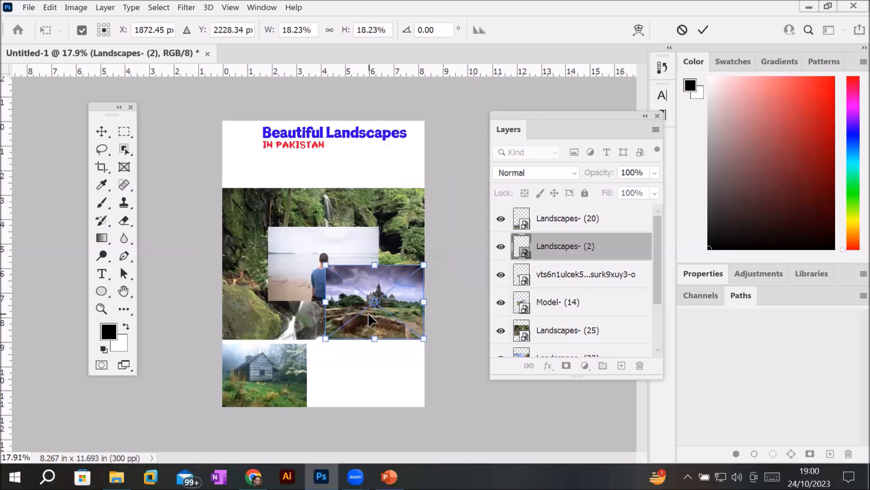
pyautogui.moveTo(368, 311); pyautogui.dragTo(370, 377)
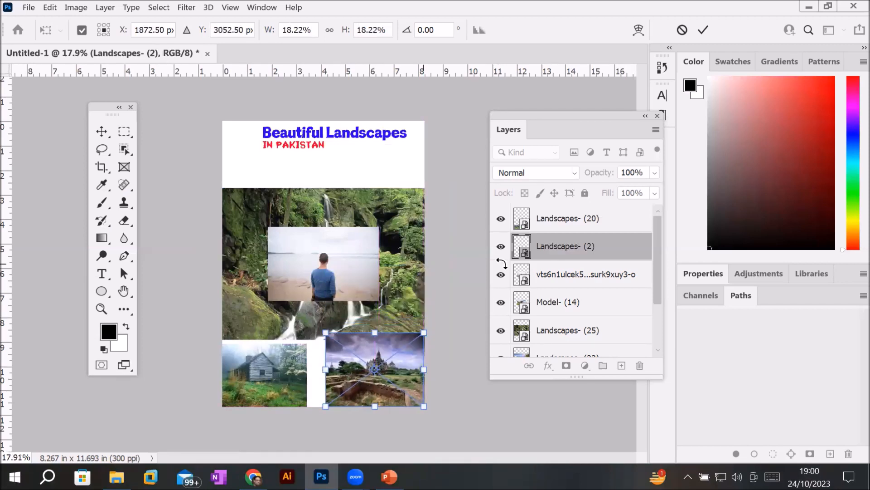
pyautogui.press('Return')
# Move the beach image of the man in blue beneath the title at the page's left edge and scale it to about 80%
pyautogui.click(562, 283)
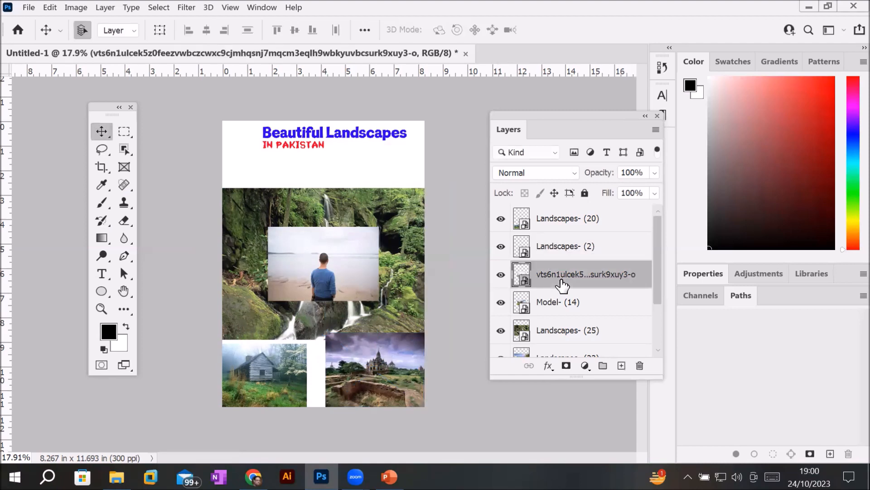
pyautogui.hotkey('ctrl', 't')
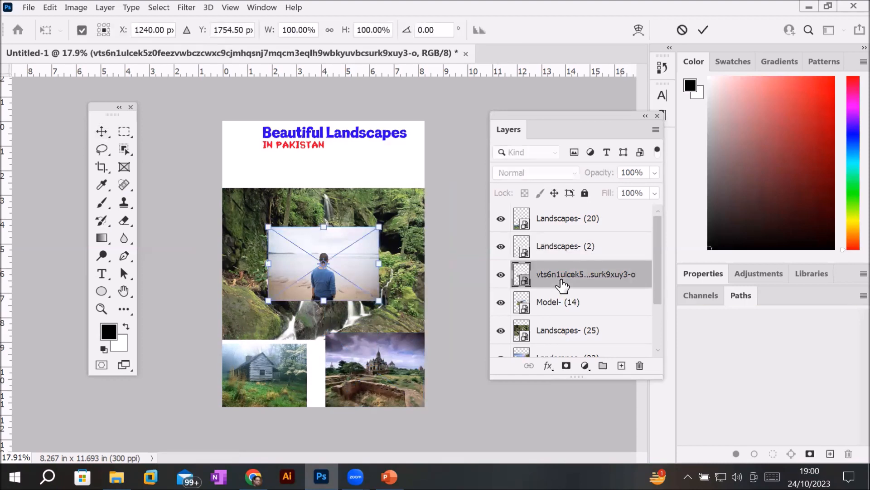
pyautogui.moveTo(326, 249); pyautogui.dragTo(285, 193)
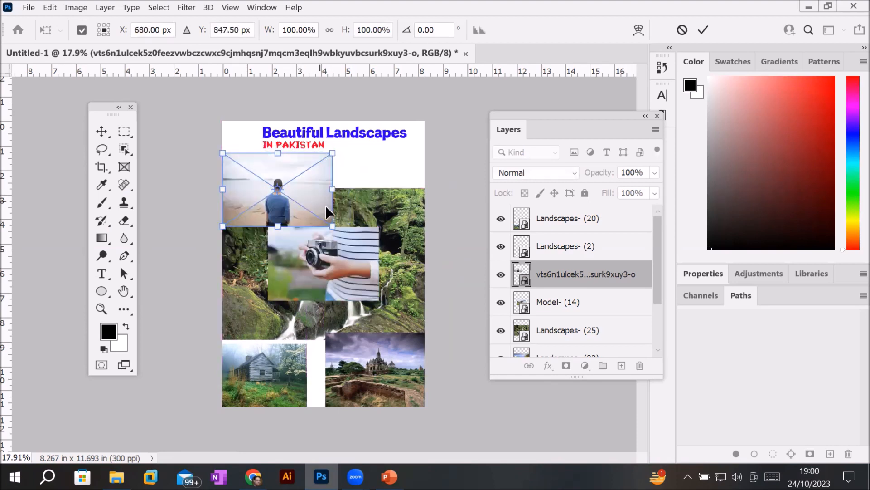
pyautogui.moveTo(333, 226); pyautogui.dragTo(310, 212)
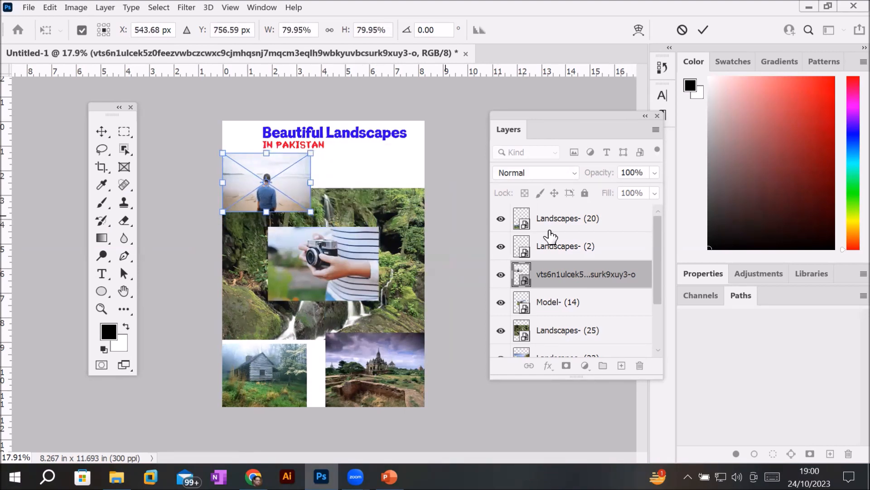
pyautogui.press('Return')
# Move the Model- (14) camera image to the page's right edge beside the beach image and scale it to about 80%
pyautogui.click(564, 302)
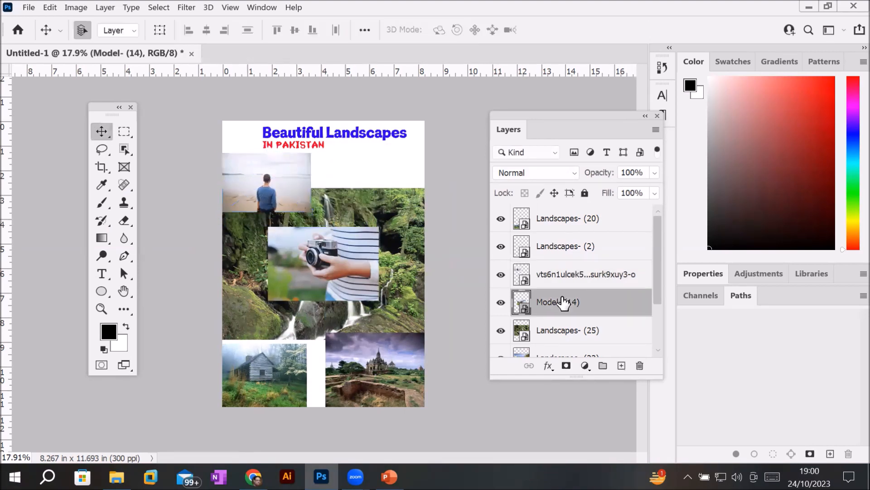
pyautogui.hotkey('ctrl', 't')
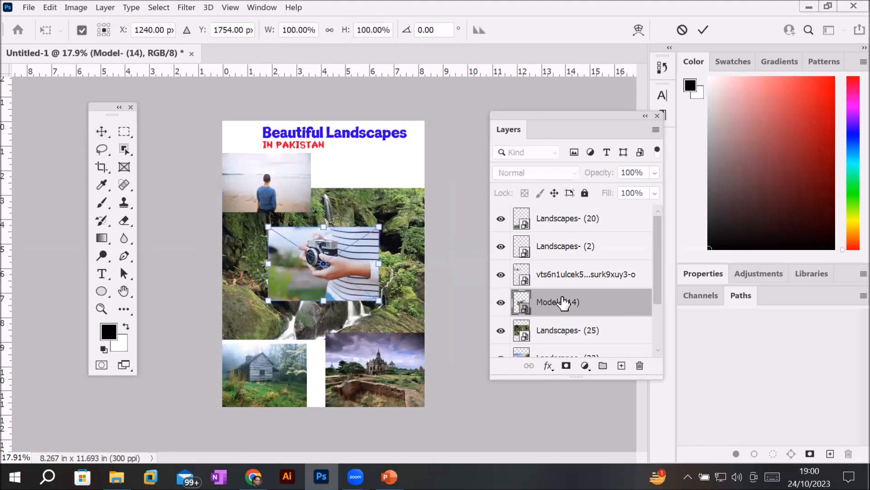
pyautogui.moveTo(333, 265); pyautogui.dragTo(378, 192)
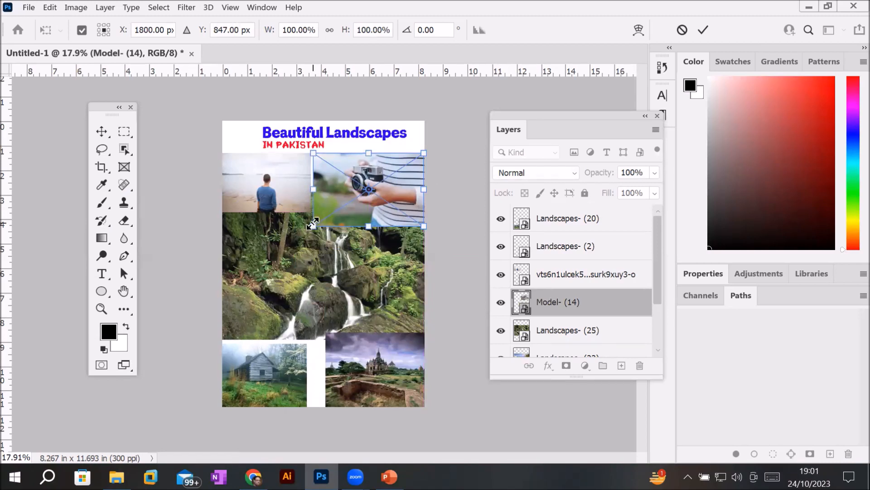
pyautogui.moveTo(313, 224); pyautogui.dragTo(338, 213)
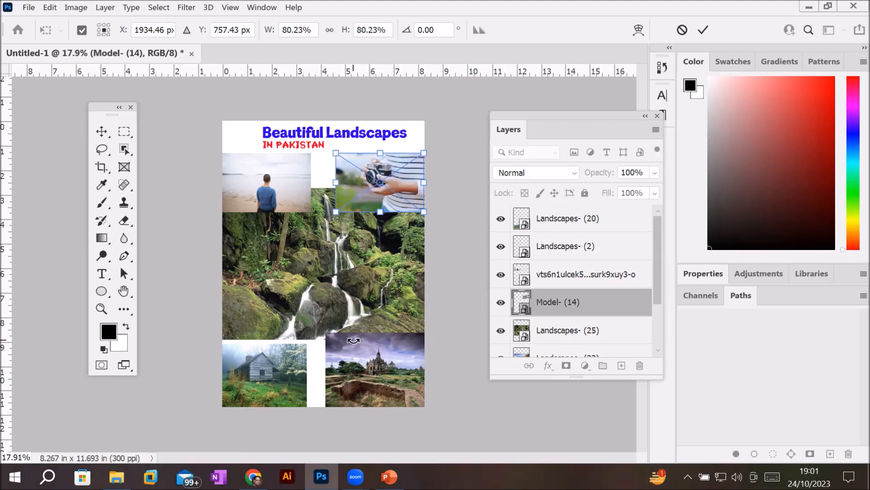
# Scale the Landscapes- (25) waterfall image to about 15.5%, keeping it at the page's left edge just above the cabin image
pyautogui.click(544, 340)
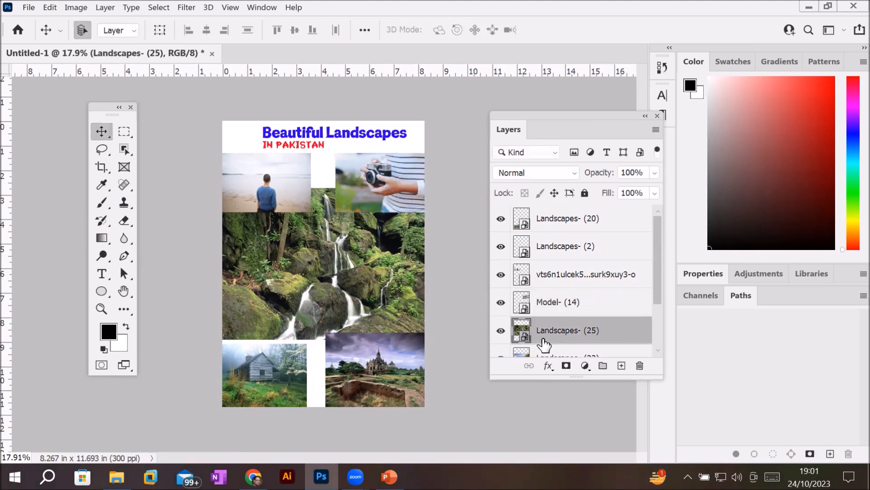
pyautogui.press('ctrl')
pyautogui.hotkey('ctrl', 't')
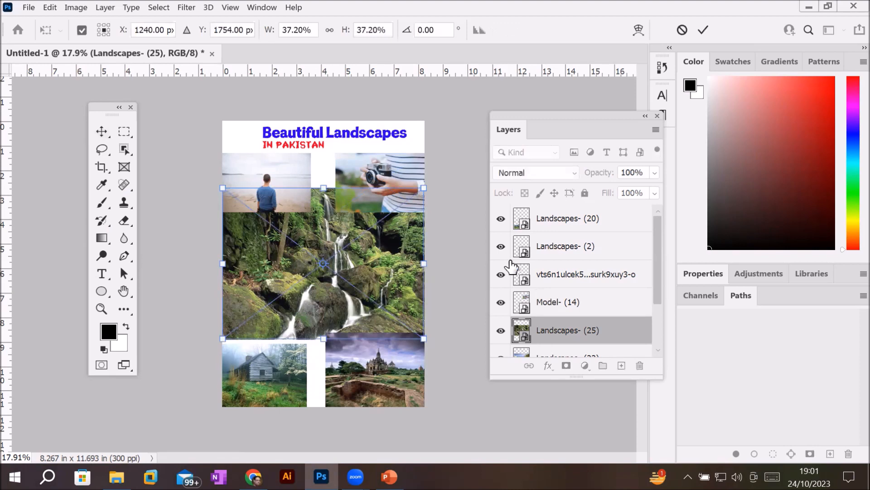
pyautogui.moveTo(424, 187); pyautogui.dragTo(297, 265)
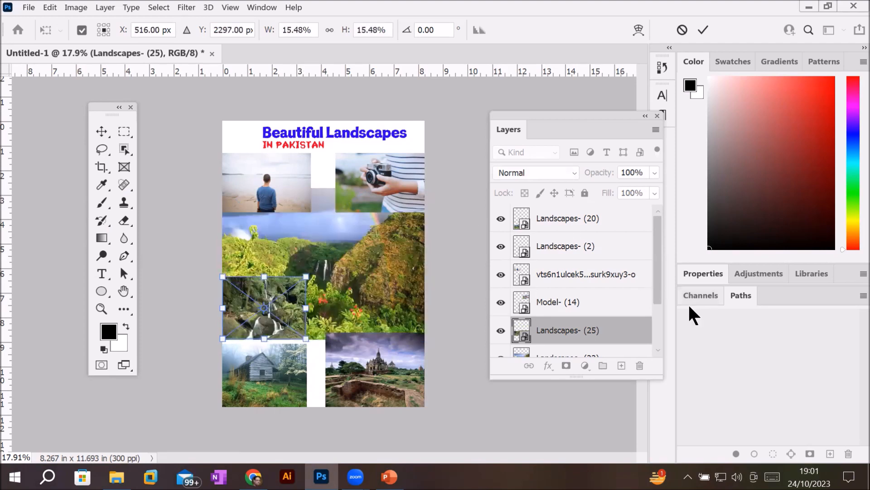
pyautogui.click(702, 28)
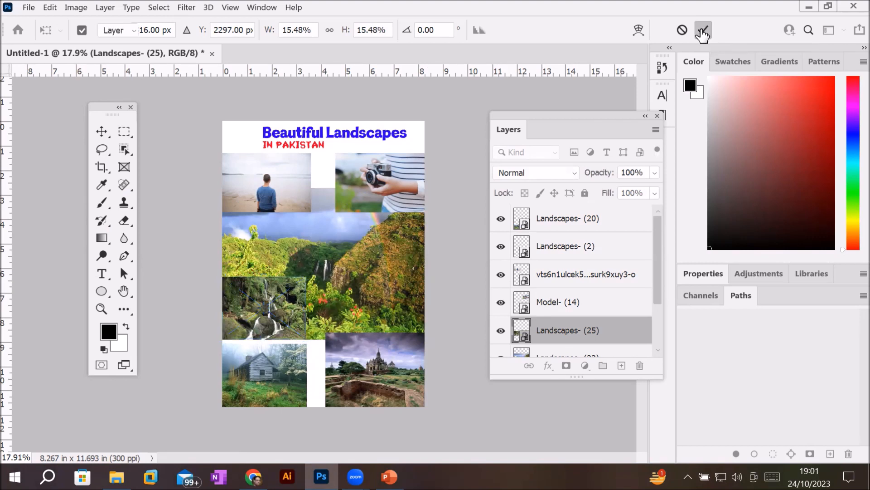
# Scale the Landscapes- (22) rainbow valley image to about 18.5% and move it to the page's right side, above the temple image
pyautogui.moveTo(653, 260); pyautogui.dragTo(655, 323)
pyautogui.click(599, 290)
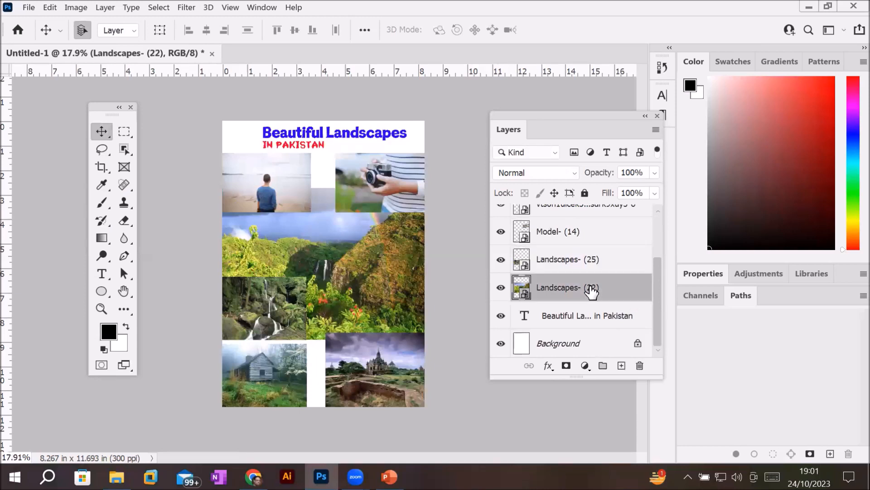
pyautogui.hotkey('ctrl', 't')
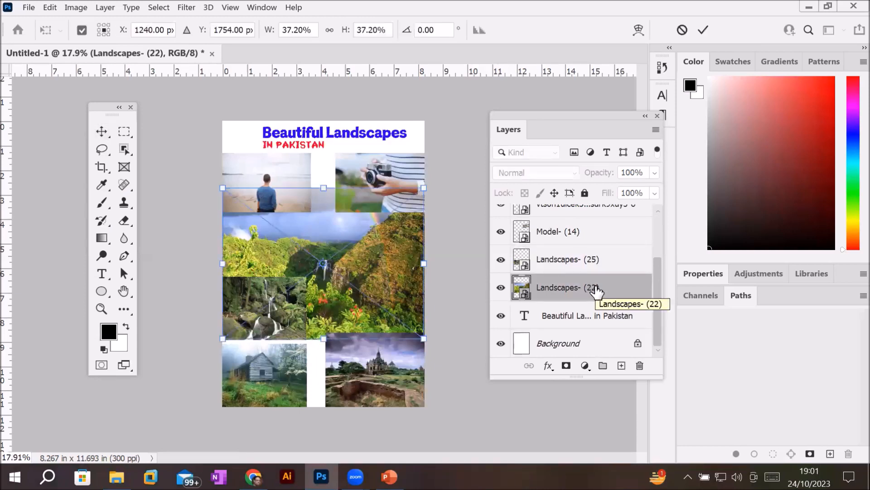
pyautogui.moveTo(221, 184); pyautogui.dragTo(310, 277)
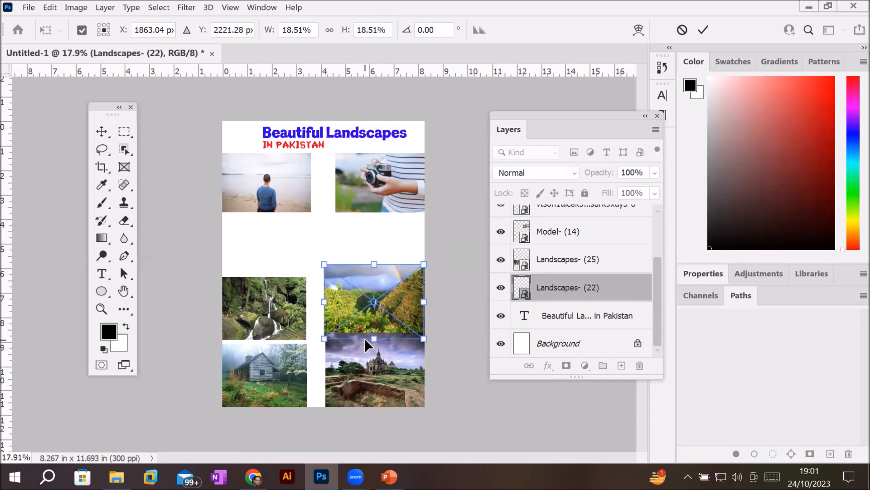
pyautogui.moveTo(366, 290); pyautogui.dragTo(363, 271)
# Rotate the Landscapes- (22) image to about -25.7° and shift it slightly up and toward the middle of the page
pyautogui.moveTo(286, 303)
pyautogui.mouseDown()
pyautogui.moveTo(283, 290)
pyautogui.moveTo(289, 308)
pyautogui.mouseUp()
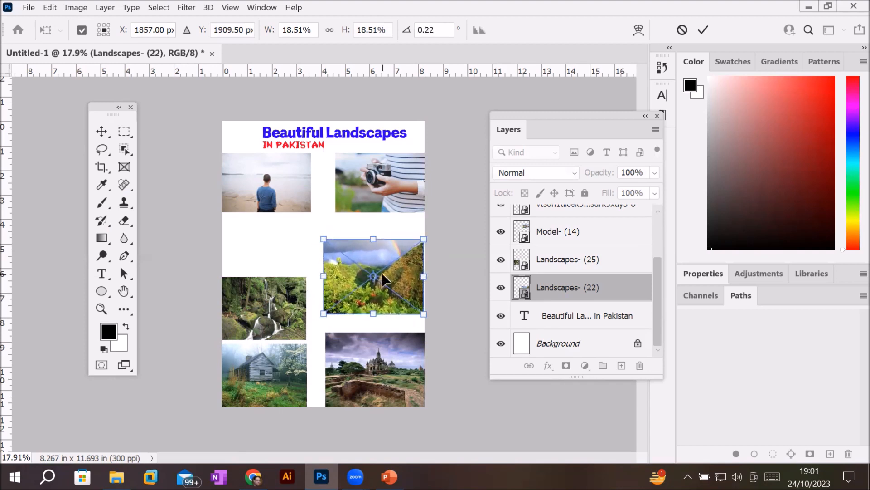
pyautogui.moveTo(319, 228); pyautogui.dragTo(313, 258)
pyautogui.moveTo(385, 279); pyautogui.dragTo(378, 274)
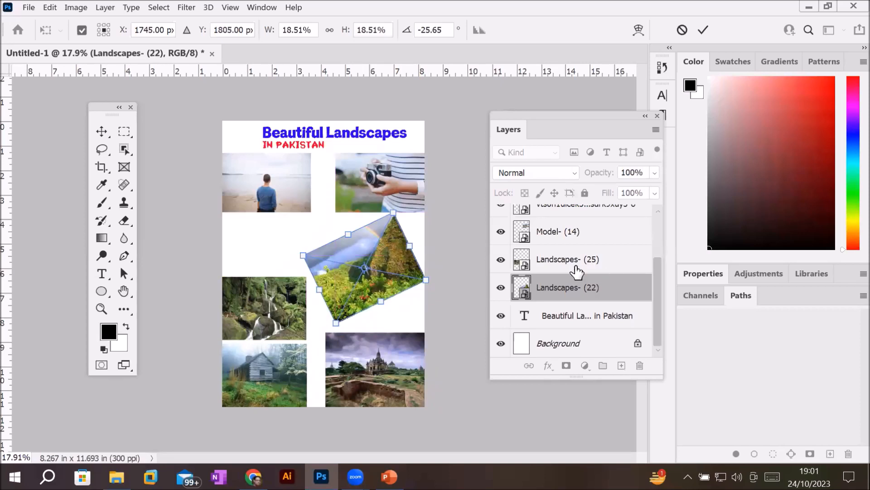
pyautogui.press('Return')
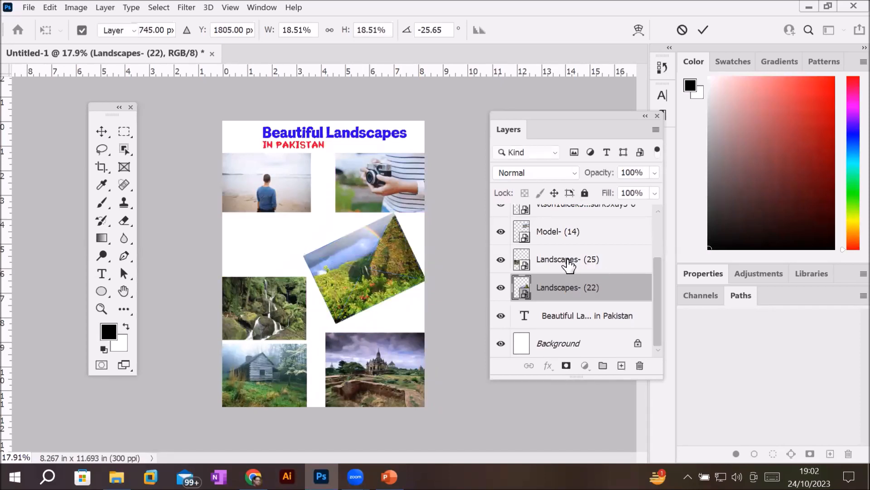
# Rename the Landscapes- (25) layer, which holds the waterfall image, as "waterfall"
pyautogui.click(569, 265)
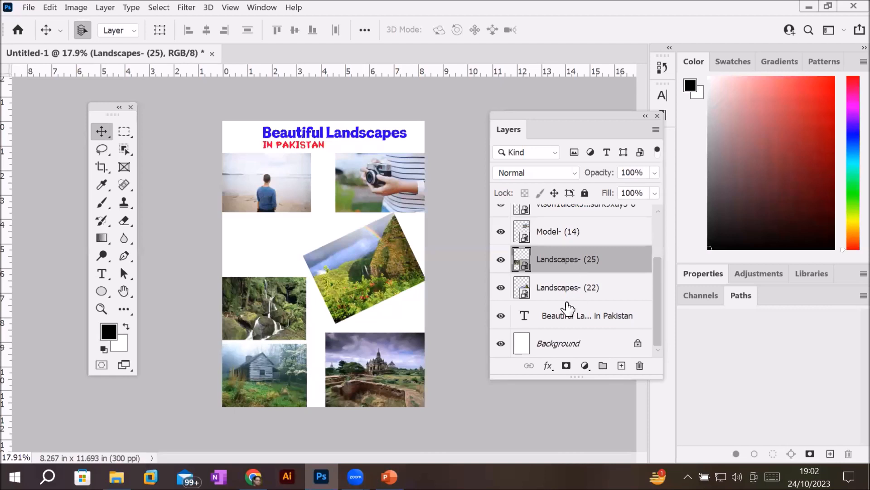
pyautogui.hotkey('ctrl', 't')
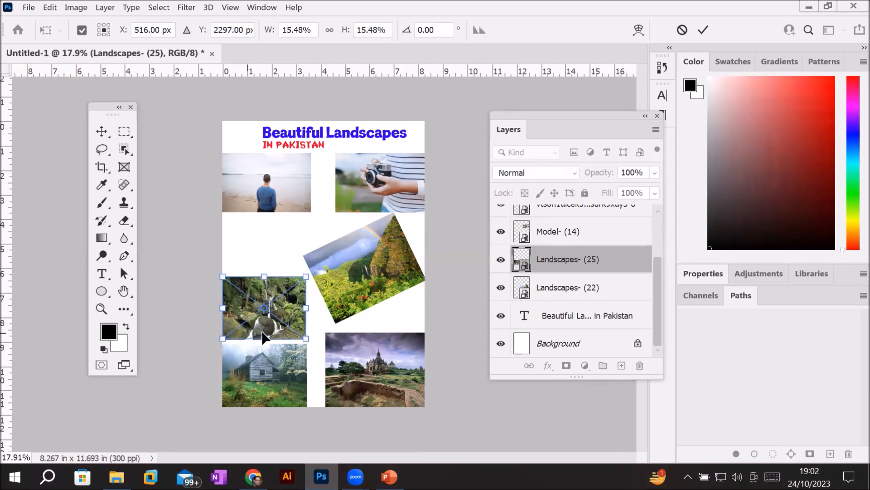
pyautogui.scroll(5, 277, 313)
pyautogui.scroll(2, 263, 338)
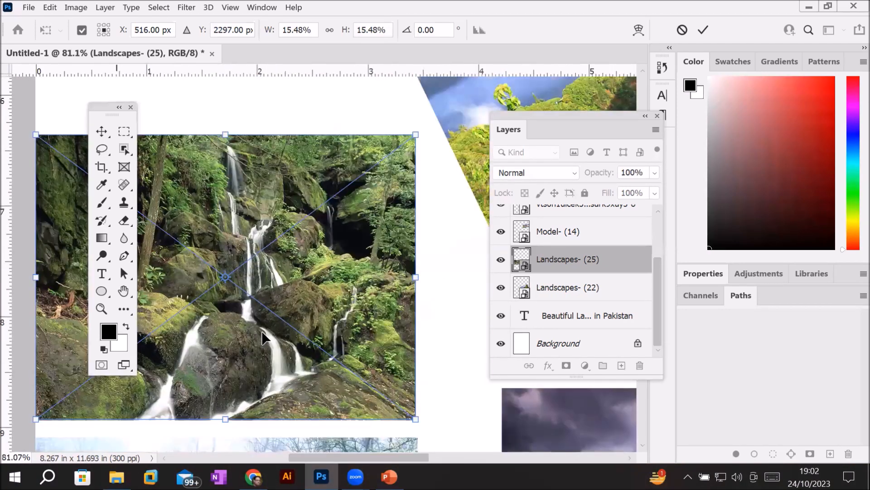
pyautogui.scroll(-6, 263, 338)
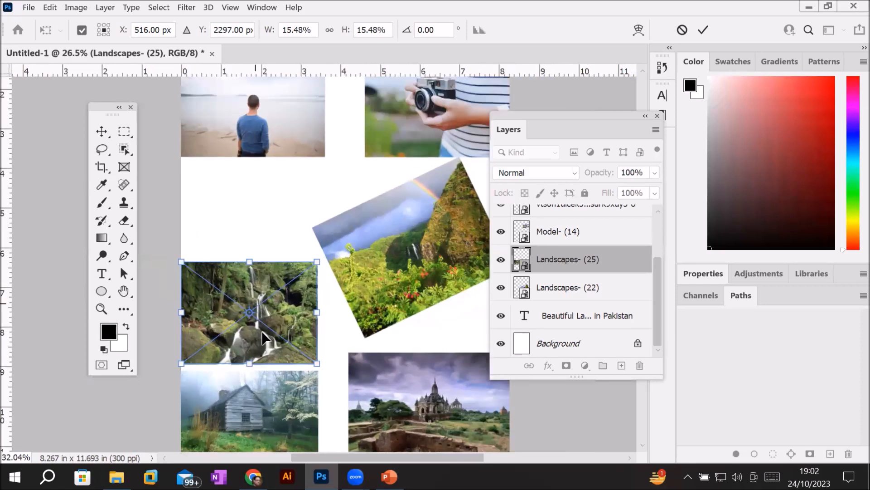
pyautogui.scroll(3, 263, 338)
pyautogui.scroll(4, 263, 338)
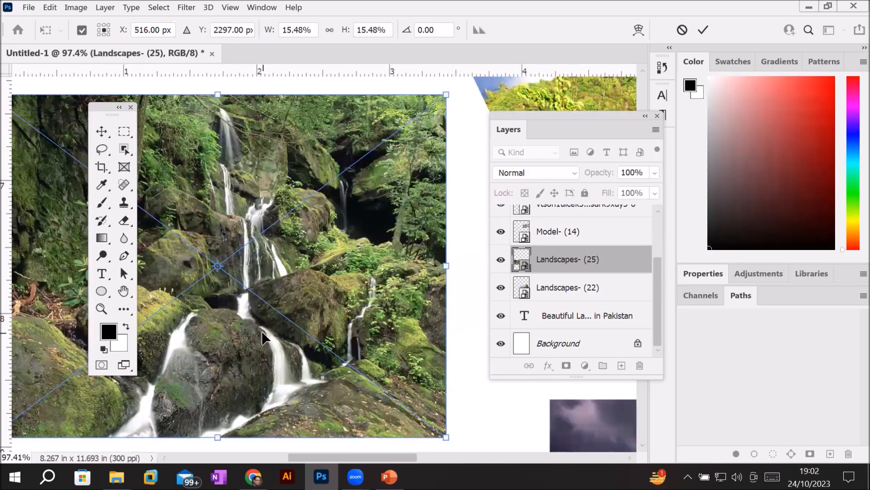
pyautogui.scroll(-4, 263, 336)
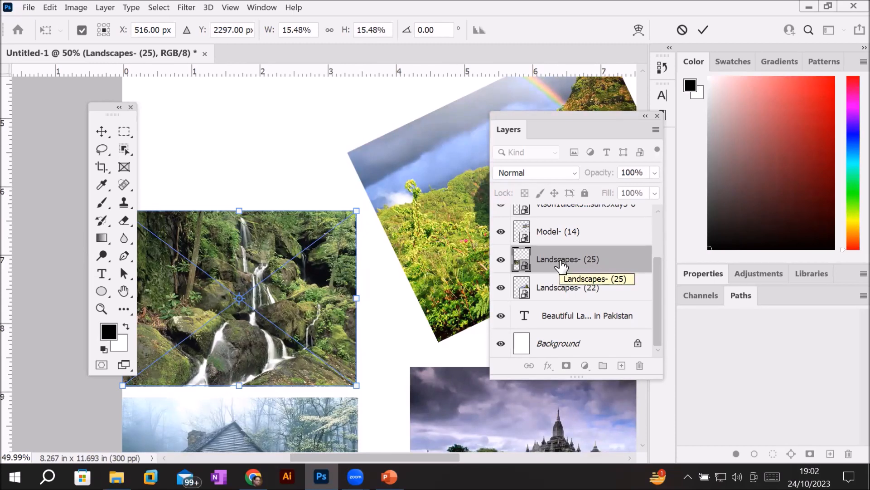
pyautogui.press('Return')
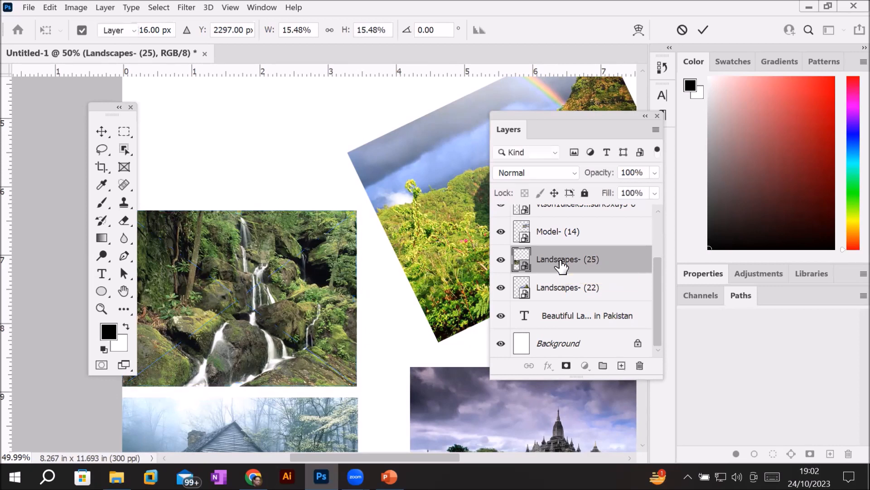
pyautogui.doubleClick(561, 261)
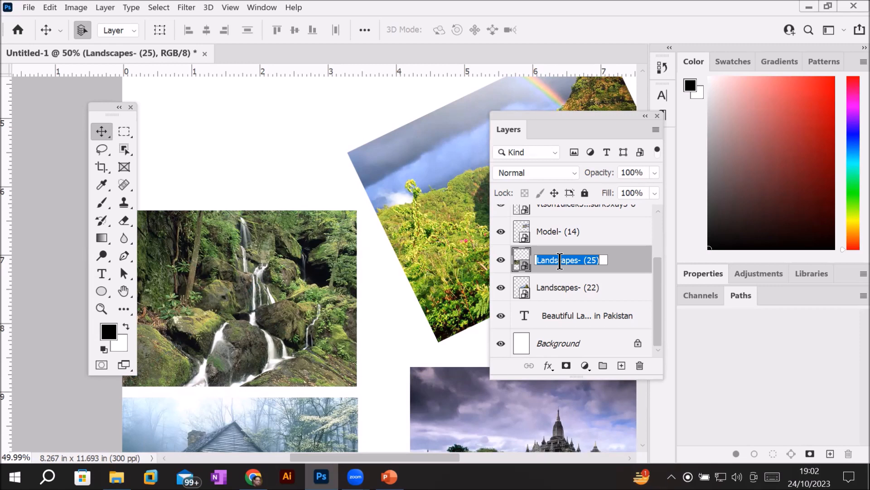
pyautogui.write('waterfall')
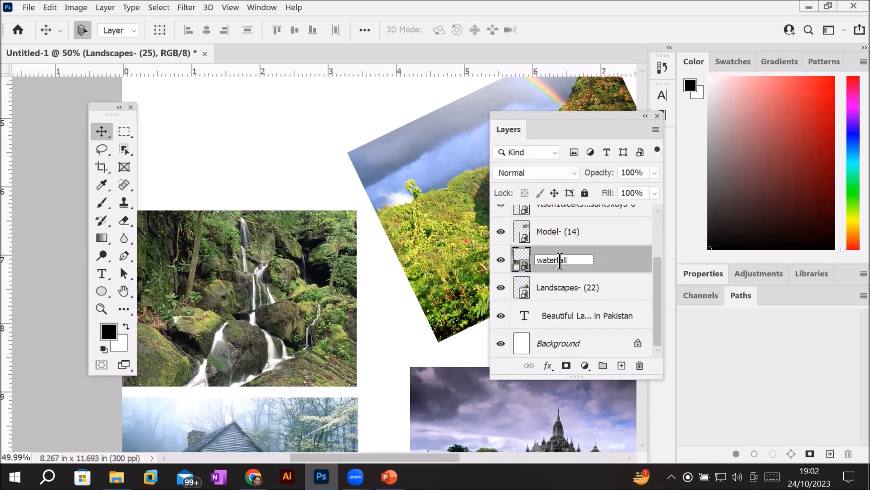
pyautogui.press('Return')
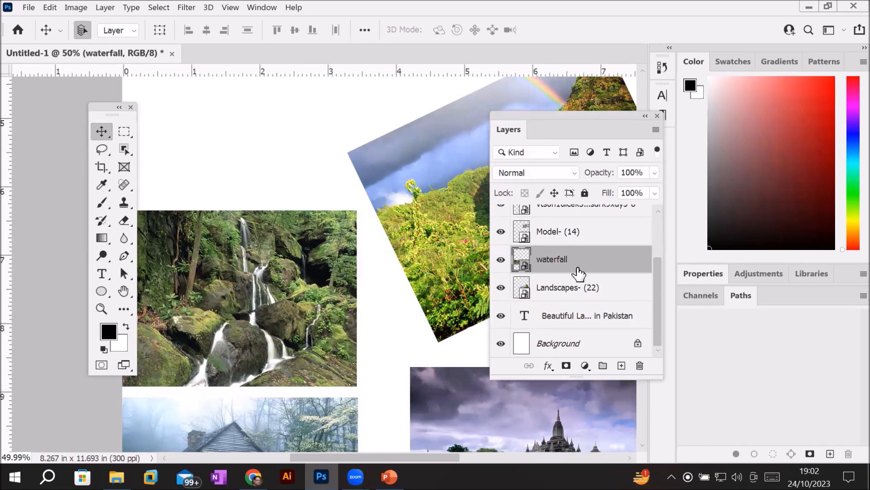
# Rotate the waterfall image to about 24.4° and shift it slightly up, moving the floating toolbox clear of the page
pyautogui.hotkey('ctrl', 't')
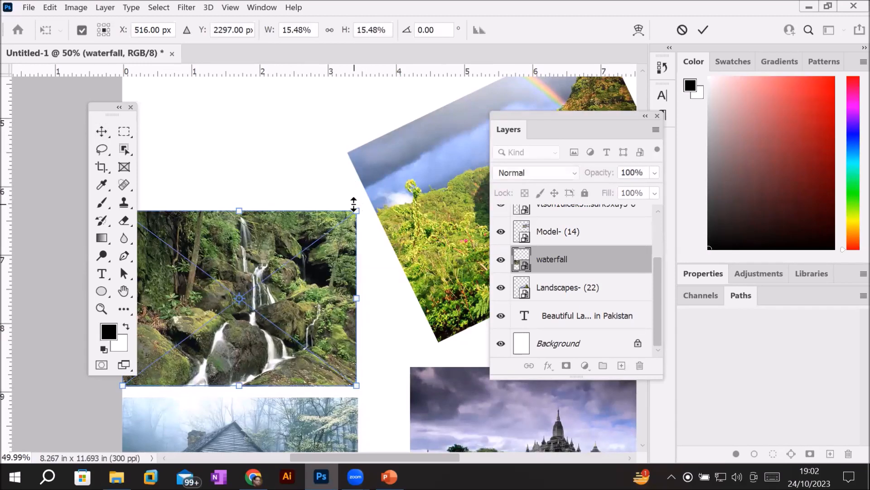
pyautogui.moveTo(367, 196); pyautogui.dragTo(329, 276)
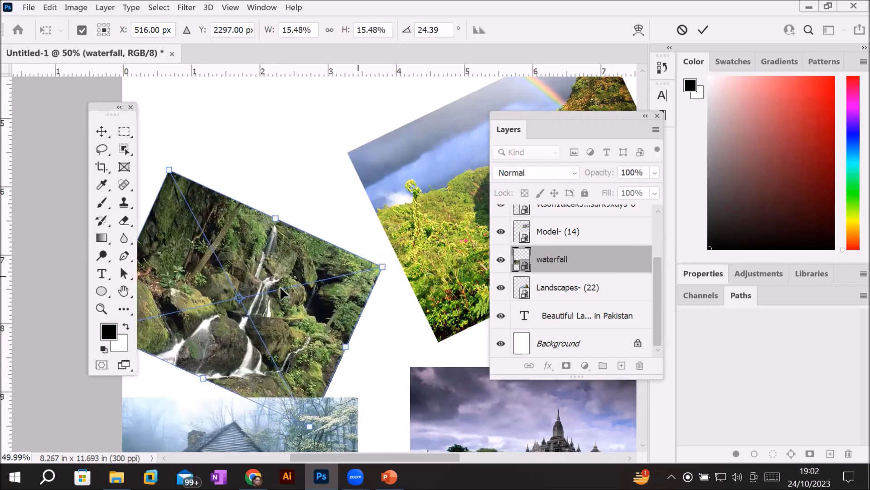
pyautogui.moveTo(278, 284); pyautogui.dragTo(280, 267)
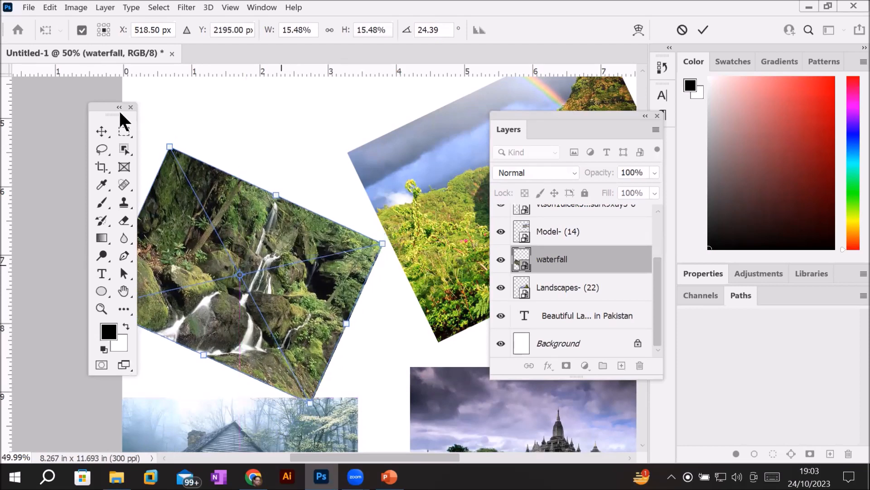
pyautogui.moveTo(103, 114); pyautogui.dragTo(59, 122)
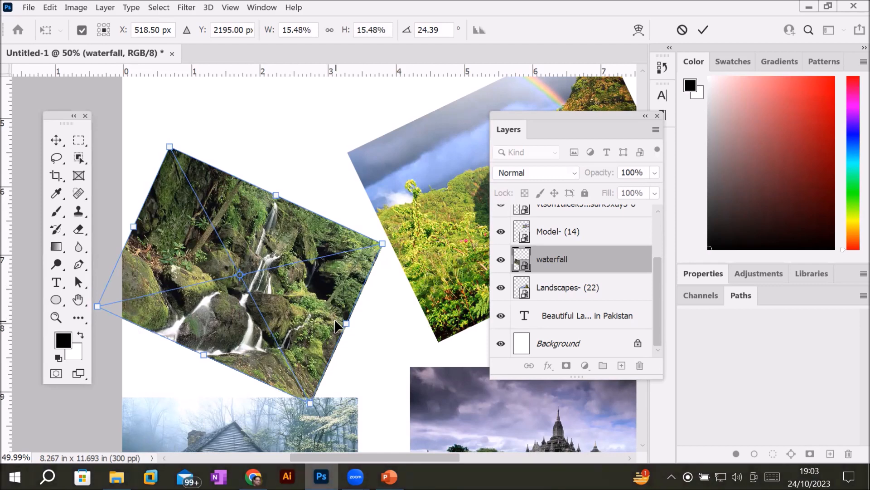
pyautogui.scroll(-1, 335, 321)
pyautogui.scroll(-3, 335, 319)
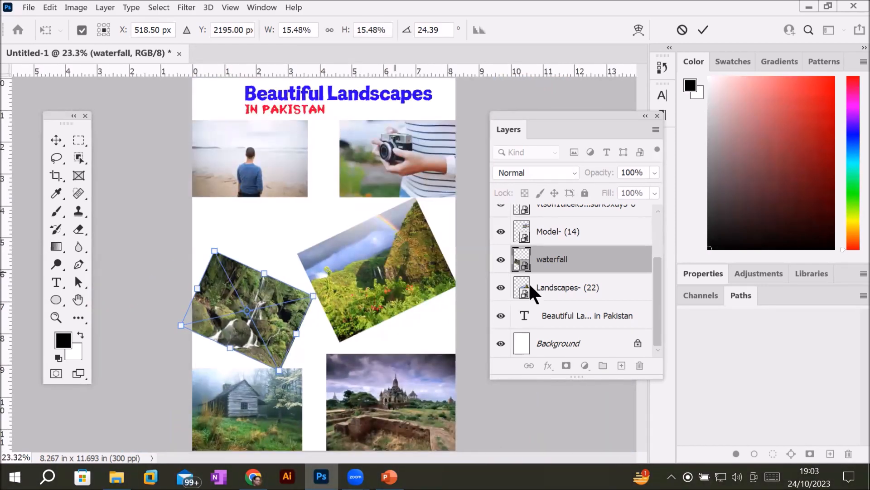
# Rename the Landscapes- (22) layer, which holds the rainbow valley image, as "Flower land"
pyautogui.click(559, 290)
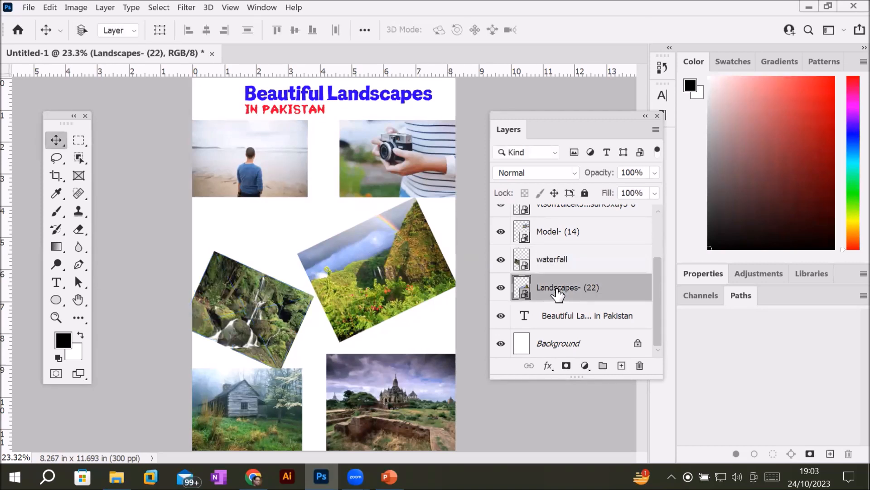
pyautogui.hotkey('ctrl', 't')
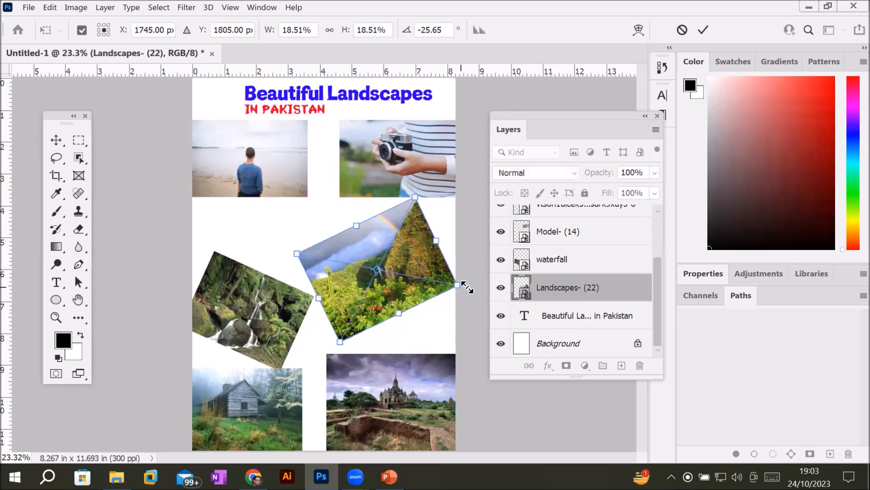
pyautogui.doubleClick(570, 288)
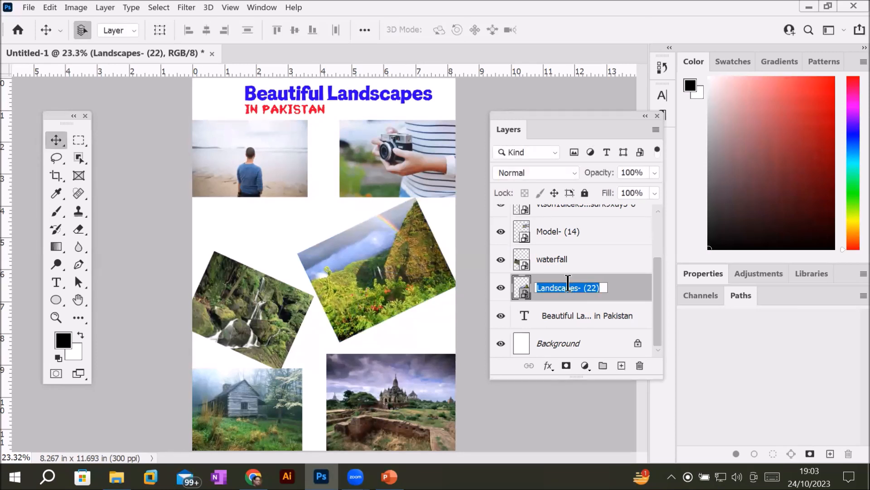
pyautogui.write('Flower land')
pyautogui.press('Return')
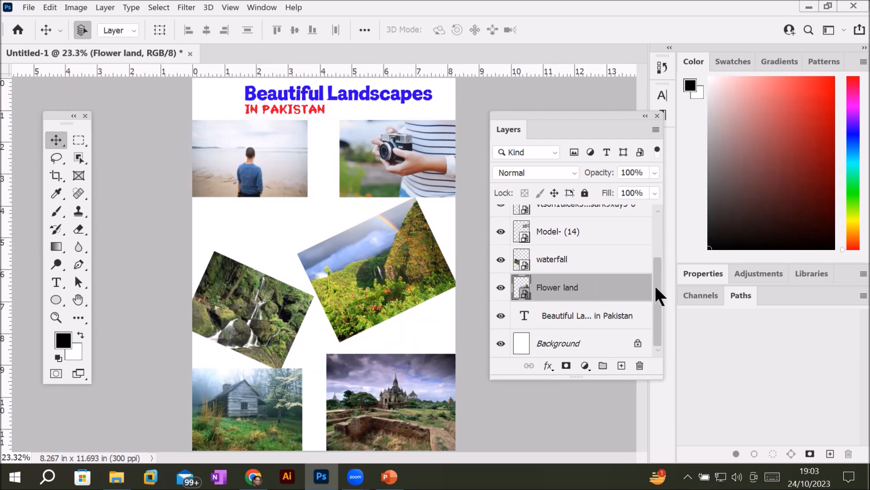
# Rename the Landscapes- (20) layer, which holds the cabin image, as "Home land"
pyautogui.scroll(1, 653, 272)
pyautogui.scroll(1, 652, 272)
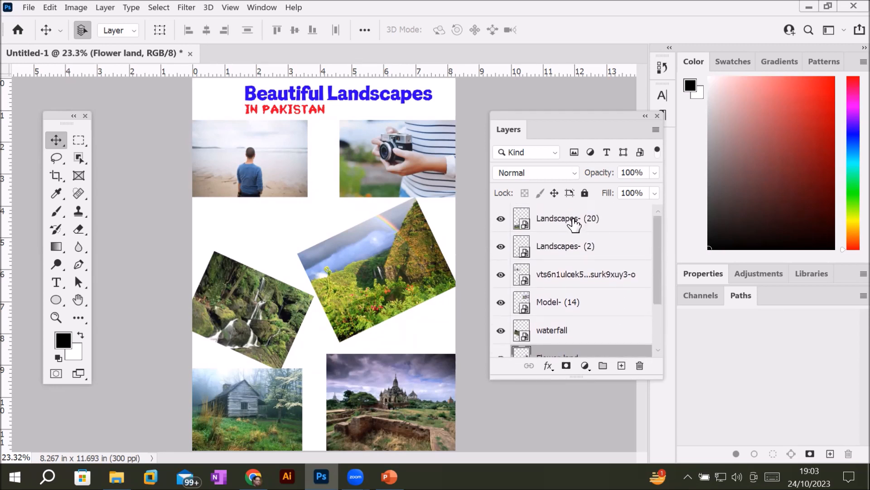
pyautogui.click(574, 222)
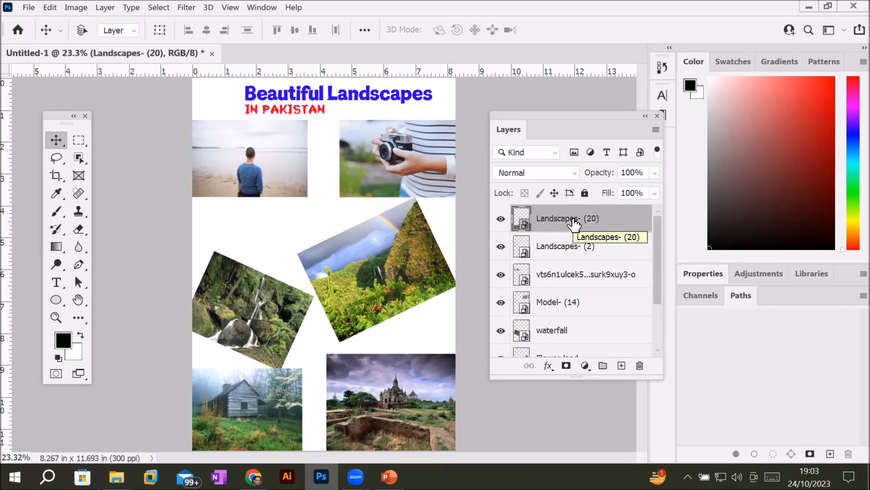
pyautogui.hotkey('ctrl', 't')
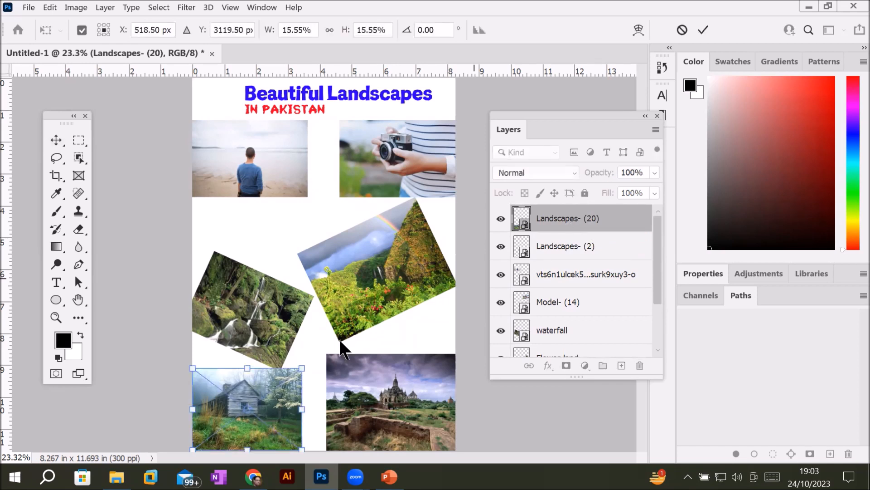
pyautogui.hotkey('ctrl', '-')
pyautogui.hotkey('ctrl', '-')
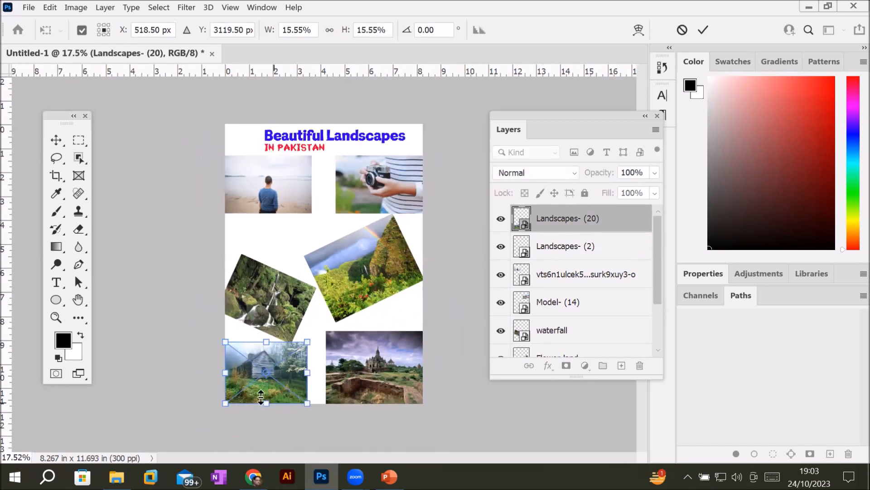
pyautogui.doubleClick(550, 222)
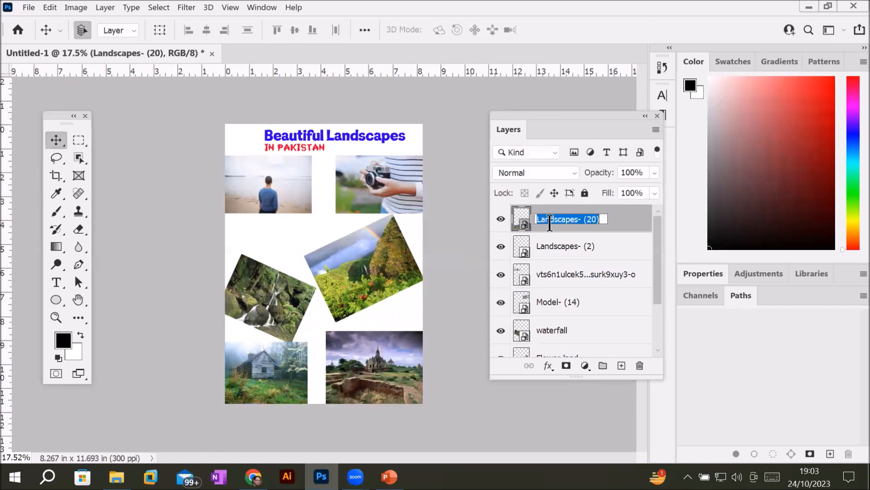
pyautogui.press('BackSpace')
pyautogui.write('Ho')
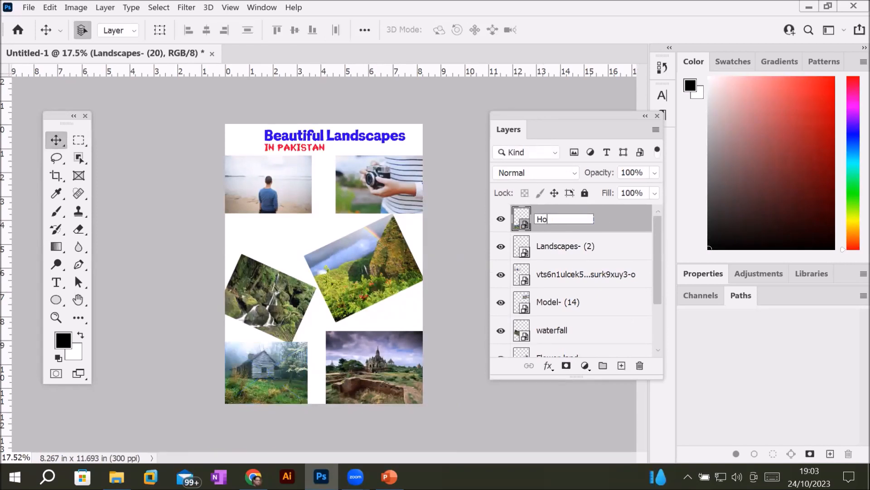
pyautogui.write('me land')
pyautogui.press('Return')
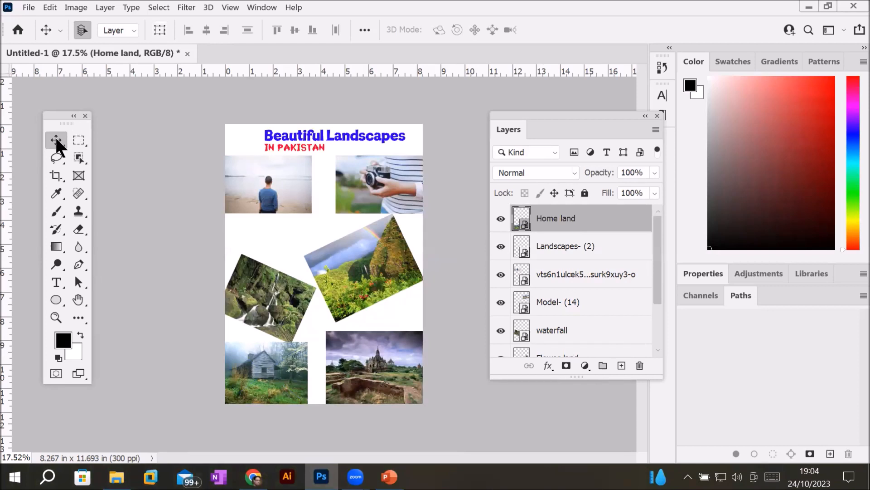
# Show transform controls for the Move tool and select the beach and camera images alternately on the page to identify their layers
pyautogui.click(160, 30)
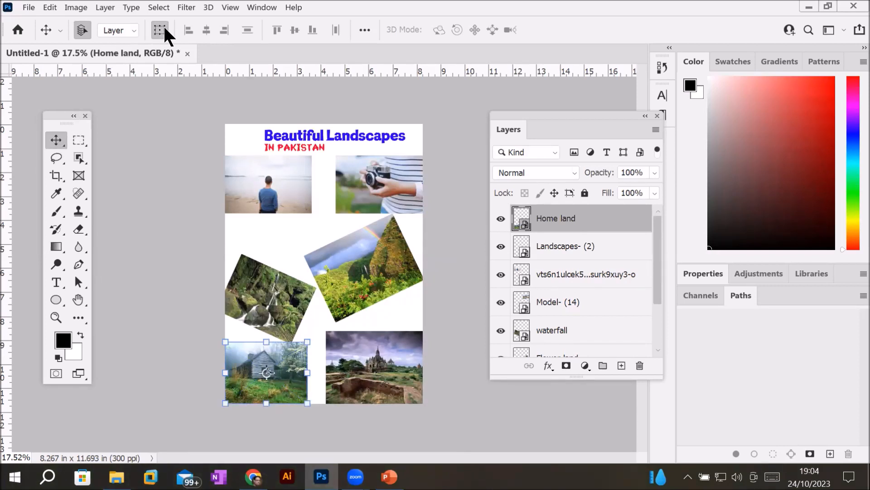
pyautogui.click(253, 180)
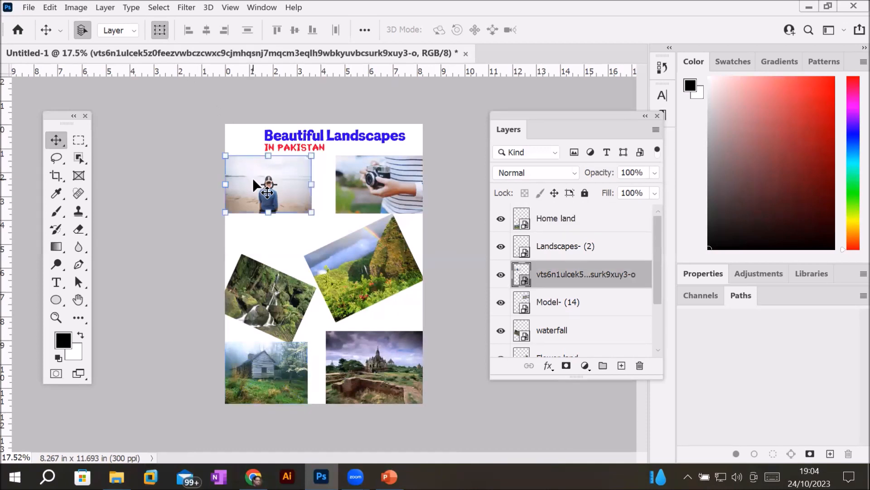
pyautogui.click(368, 175)
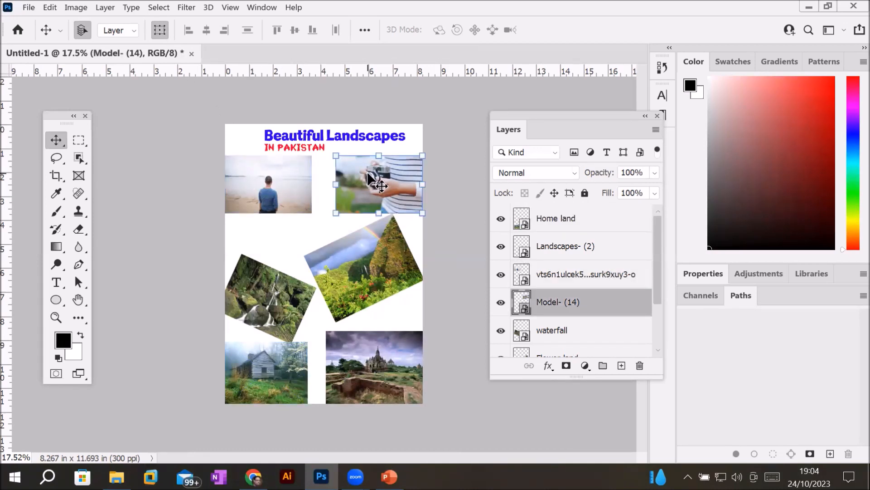
pyautogui.click(285, 187)
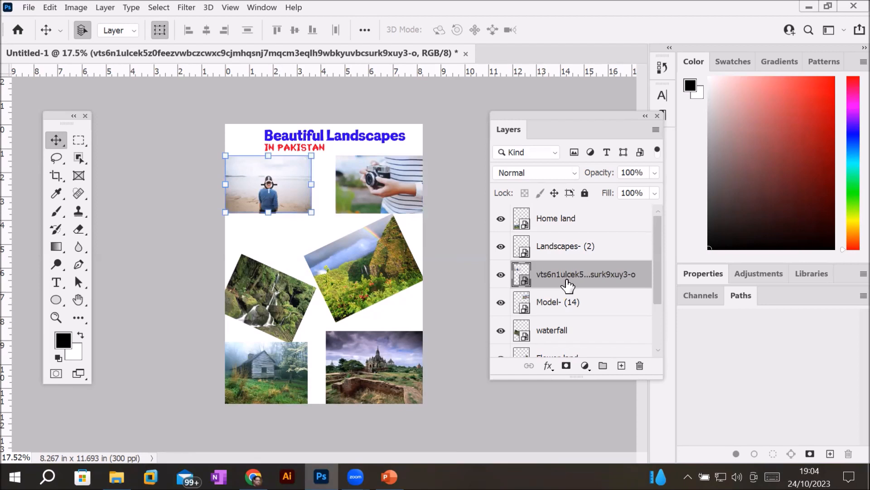
pyautogui.click(380, 184)
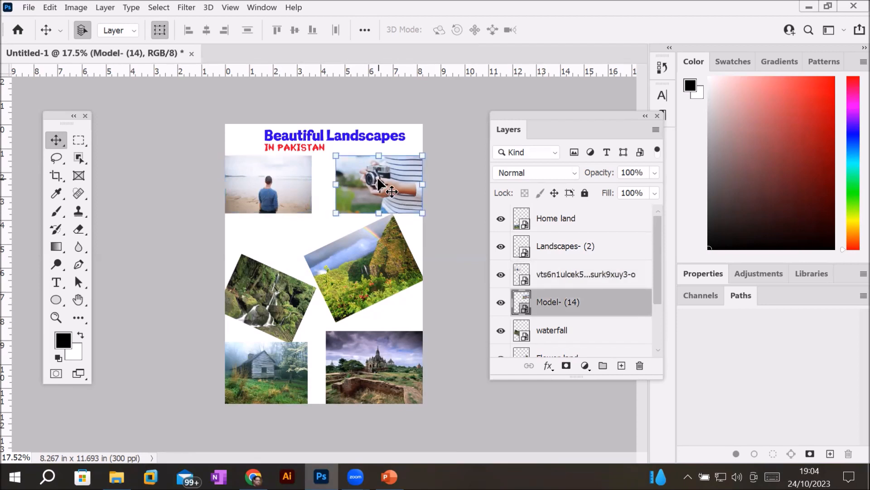
pyautogui.click(290, 186)
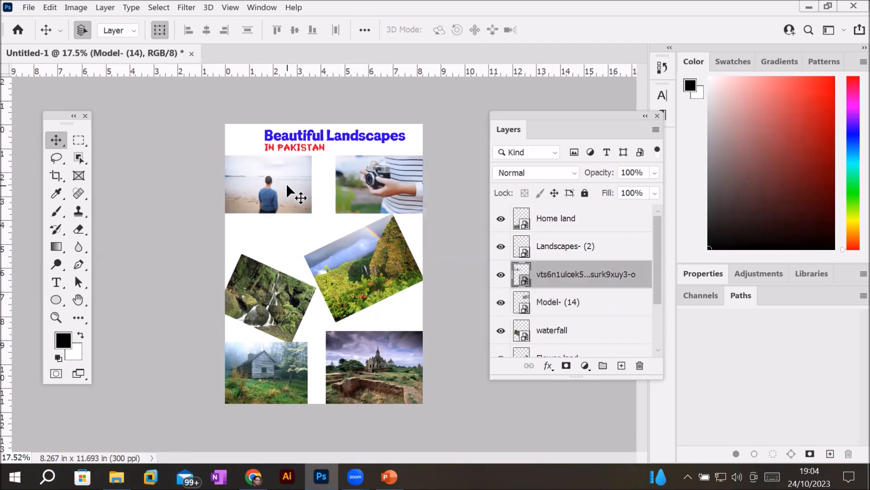
pyautogui.click(356, 188)
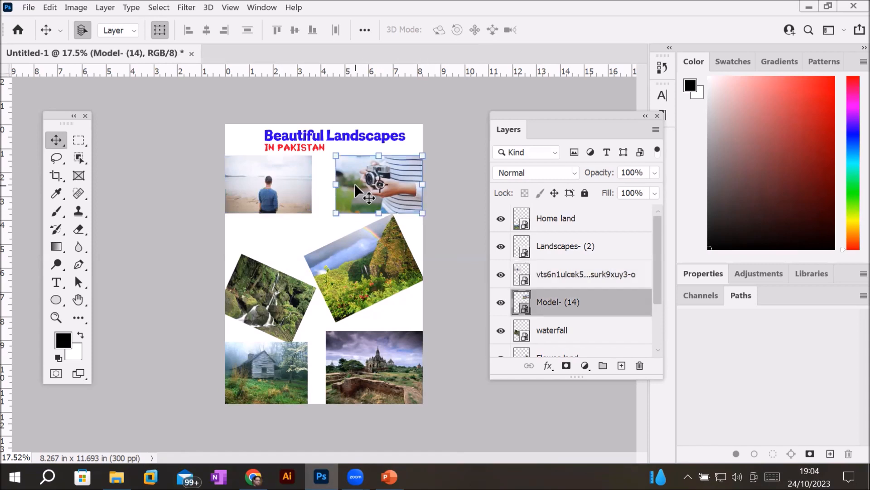
# Rename the layer holding the beach image as "Man with Back"
pyautogui.click(279, 188)
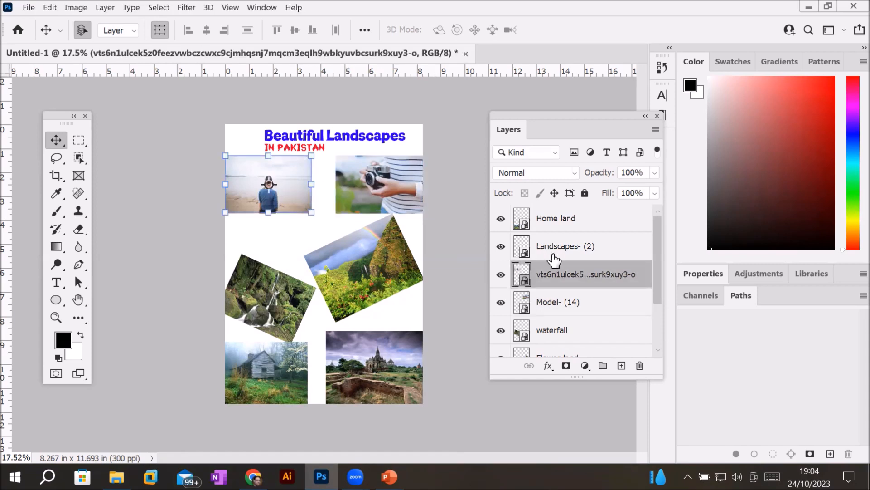
pyautogui.doubleClick(565, 275)
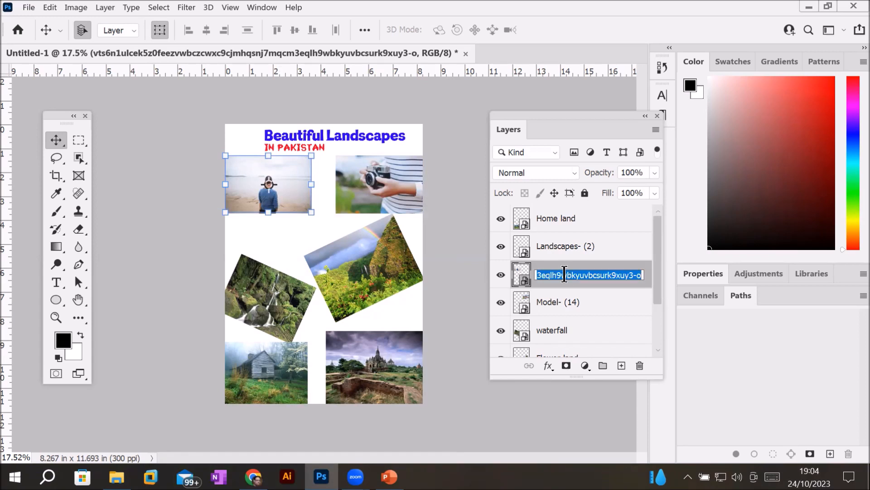
pyautogui.write('Man B')
pyautogui.press('BackSpace')
pyautogui.write('with Bac')
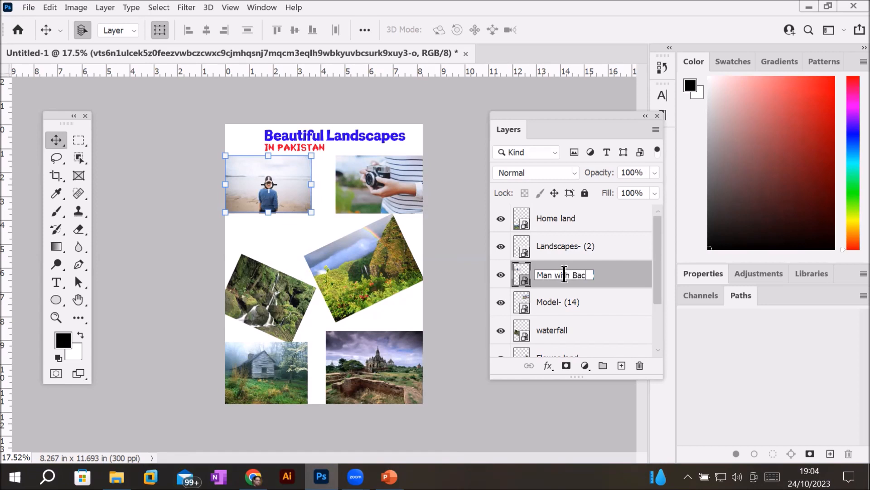
pyautogui.write('k')
pyautogui.press('Return')
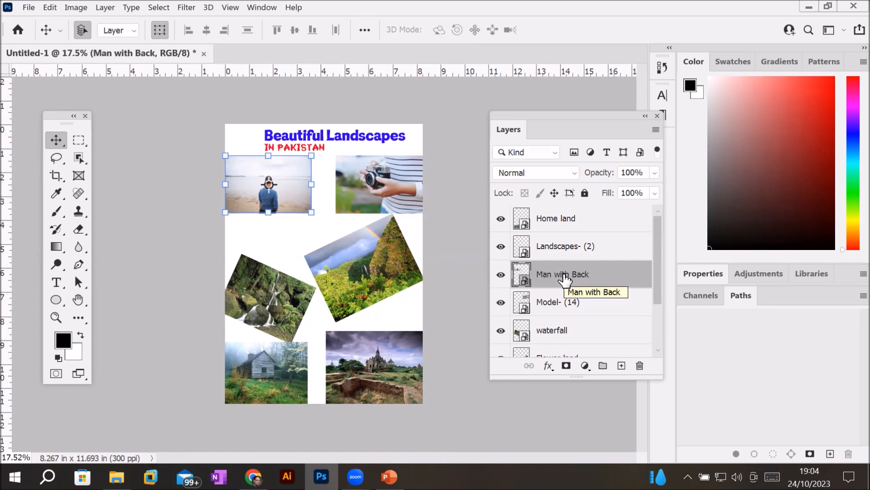
# Rename the Model- (14) layer, which holds the camera image, as "Man wit CAM"
pyautogui.click(371, 193)
pyautogui.doubleClick(552, 302)
pyautogui.write('M')
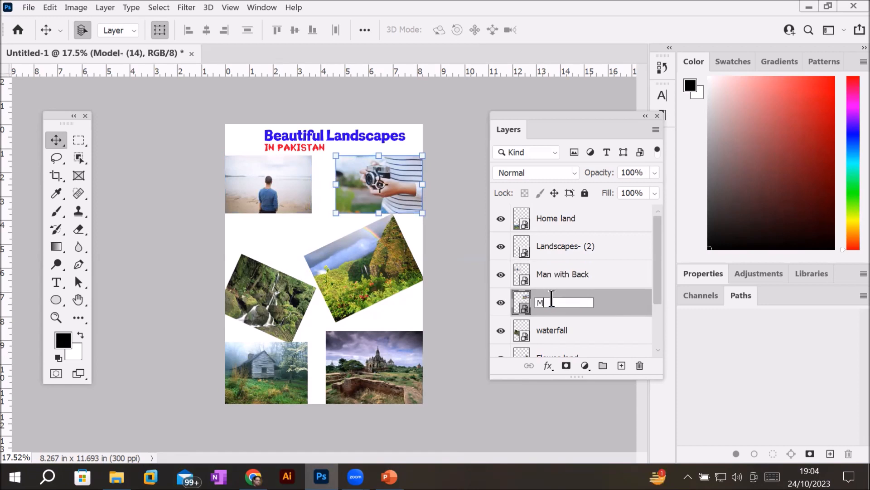
pyautogui.write('an wit CAM')
pyautogui.press('Return')
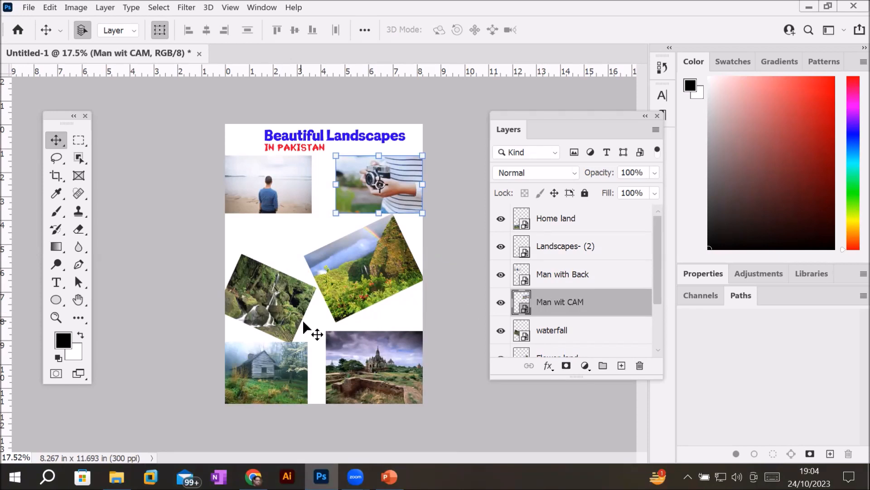
# Shift the waterfall image slightly up and the rainbow valley image slightly right and down on the page
pyautogui.click(274, 301)
pyautogui.moveTo(273, 298); pyautogui.dragTo(275, 284)
pyautogui.moveTo(361, 276); pyautogui.dragTo(369, 285)
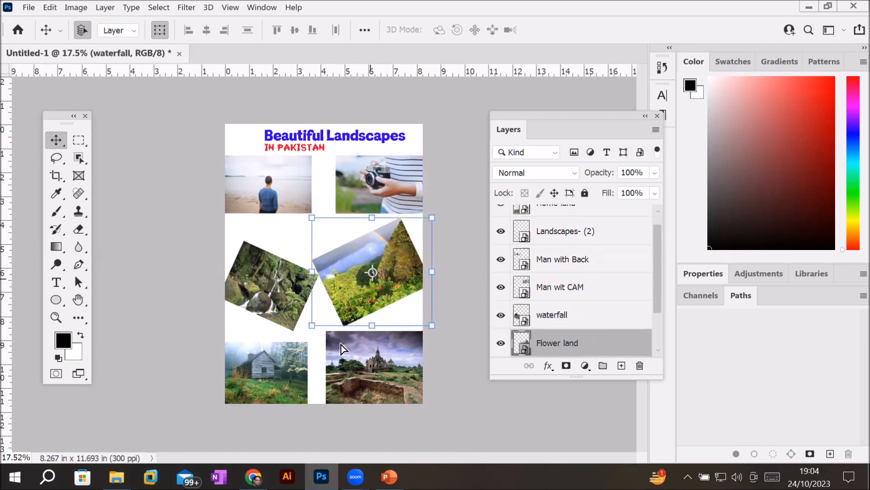
# Rotate the temple image to about -12.98° and shift it slightly right within the page's lower corner
pyautogui.click(363, 383)
pyautogui.moveTo(312, 325); pyautogui.dragTo(311, 341)
pyautogui.moveTo(377, 365)
pyautogui.mouseDown()
pyautogui.moveTo(380, 353)
pyautogui.moveTo(389, 363)
pyautogui.moveTo(386, 350)
pyautogui.moveTo(384, 363)
pyautogui.mouseUp()
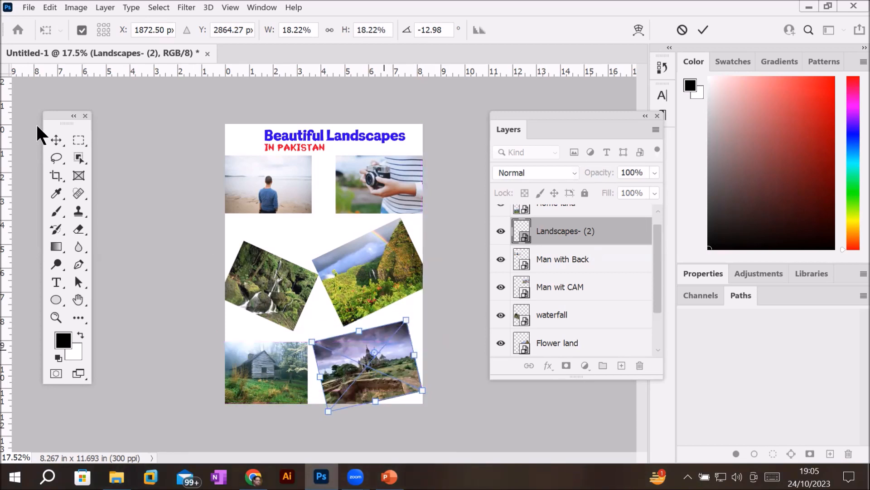
pyautogui.click(56, 139)
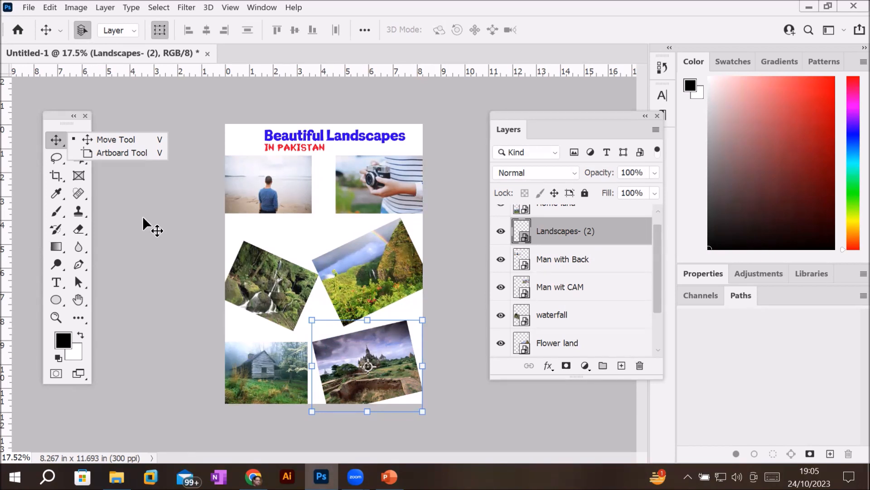
# Turn off auto-select for the Move tool and select the Man with Back and Man wit CAM layers by name
pyautogui.click(83, 32)
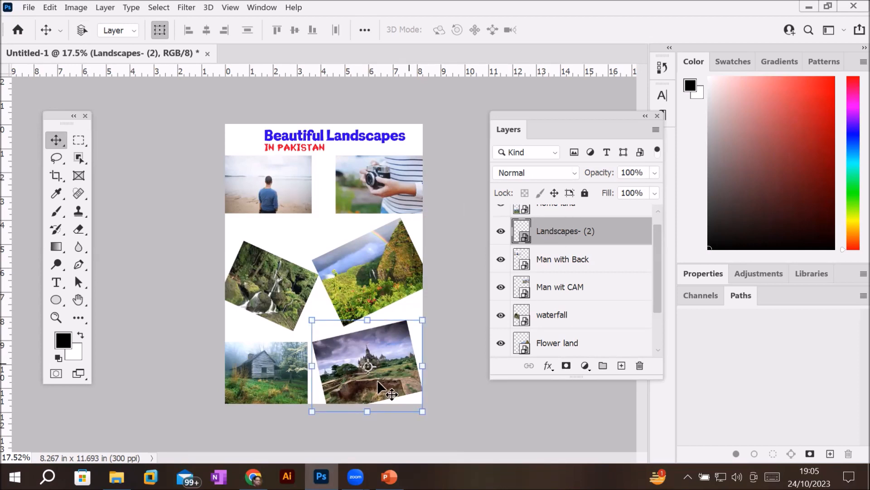
pyautogui.click(544, 262)
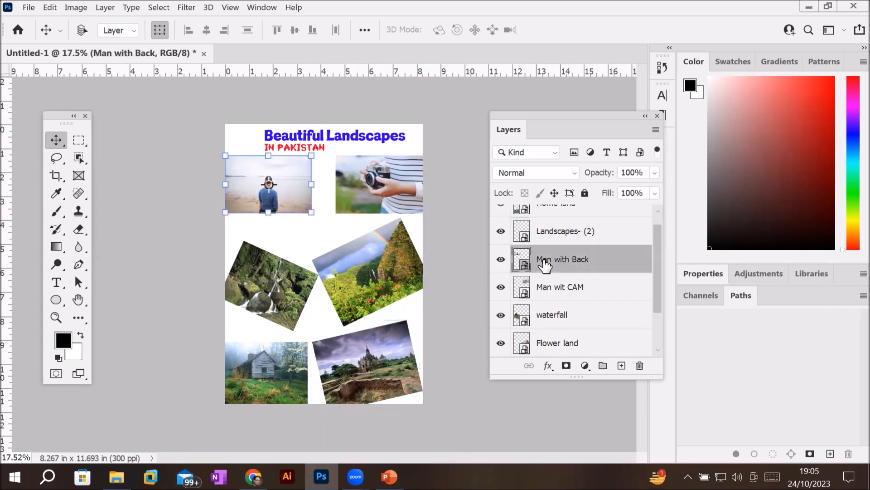
pyautogui.click(549, 294)
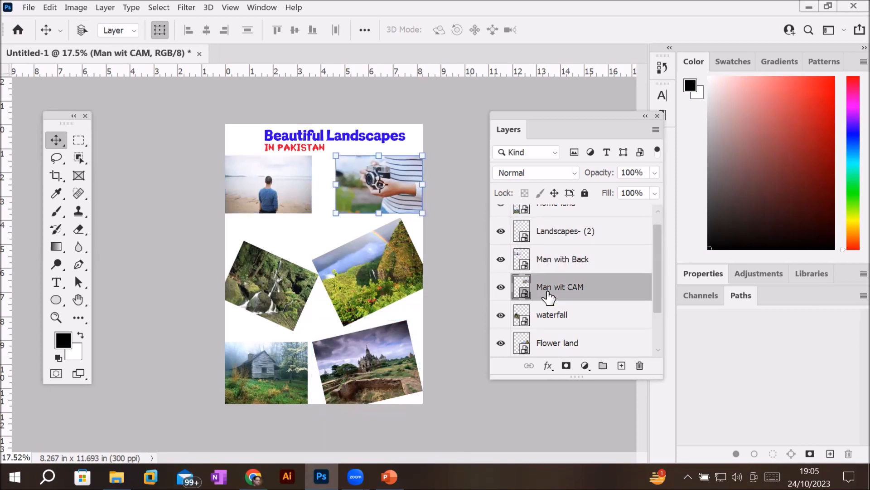
# Hide the transform controls and, with auto-select on, select the beach and camera images alternately on the page
pyautogui.click(160, 29)
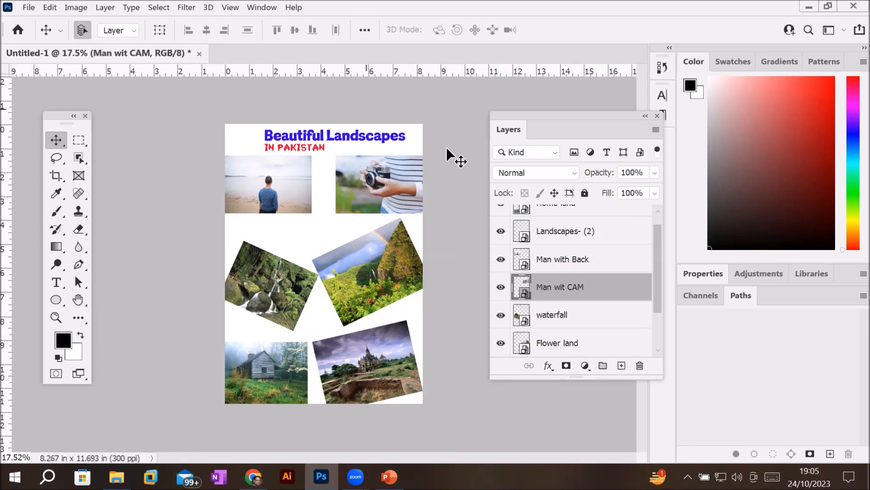
pyautogui.click(256, 186)
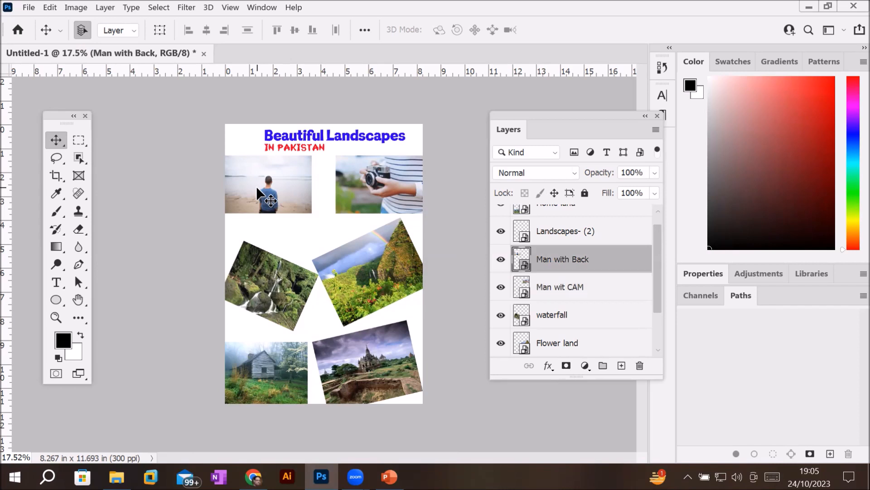
pyautogui.click(386, 168)
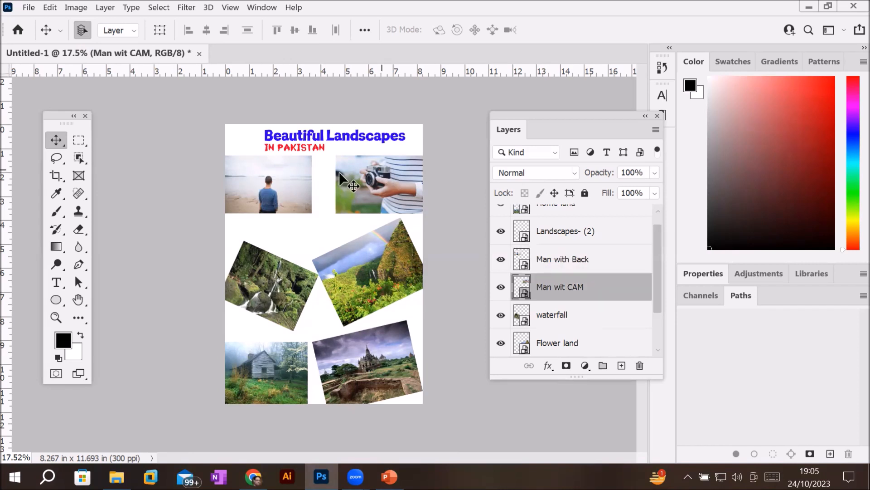
pyautogui.click(271, 188)
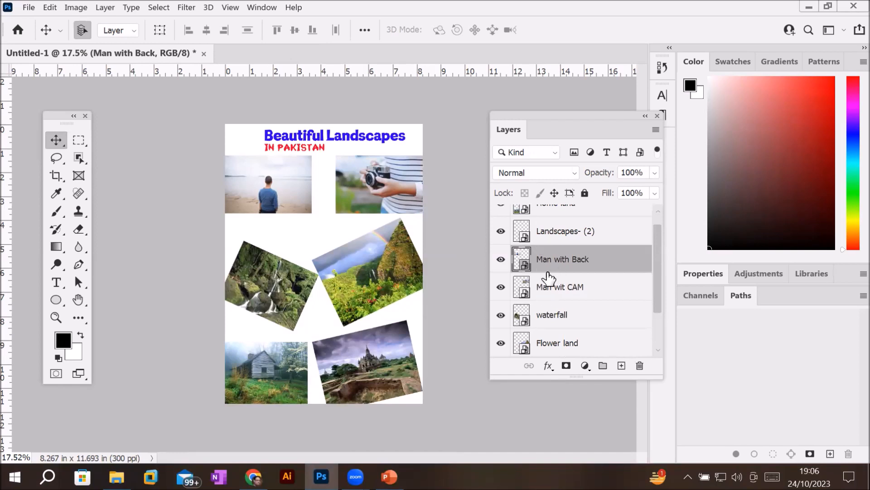
pyautogui.click(385, 185)
pyautogui.click(267, 183)
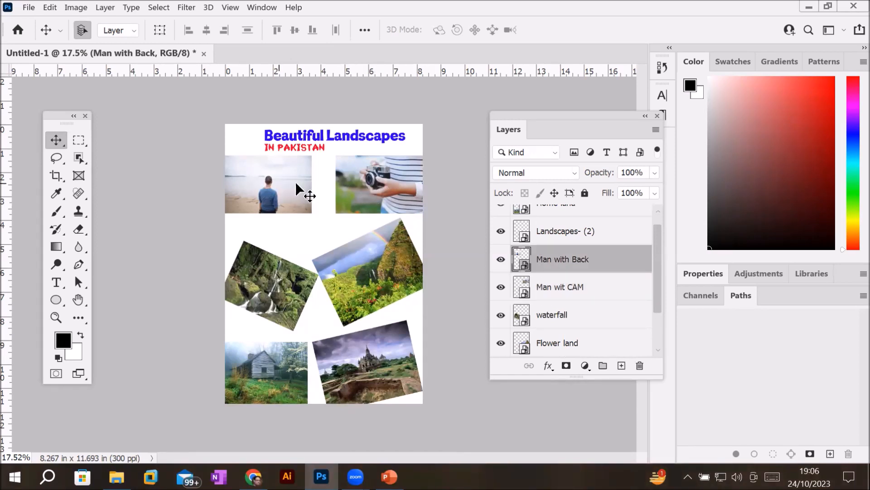
pyautogui.click(368, 185)
pyautogui.click(273, 187)
pyautogui.click(359, 186)
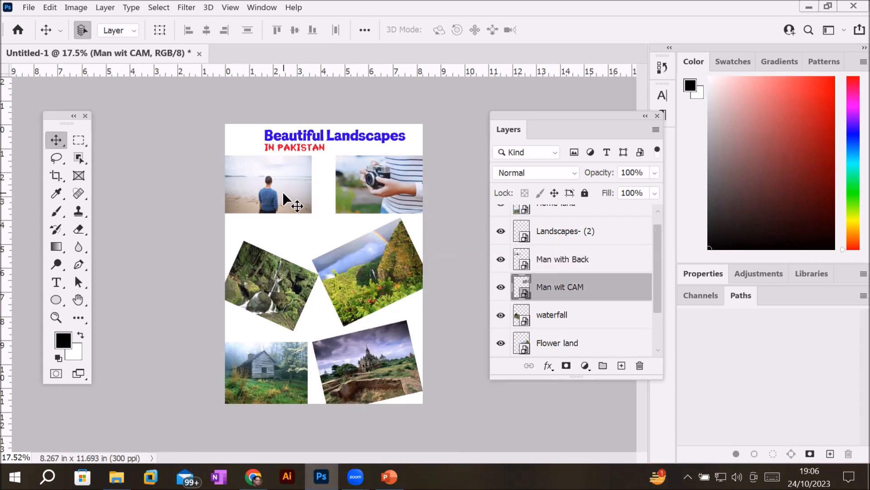
pyautogui.click(284, 199)
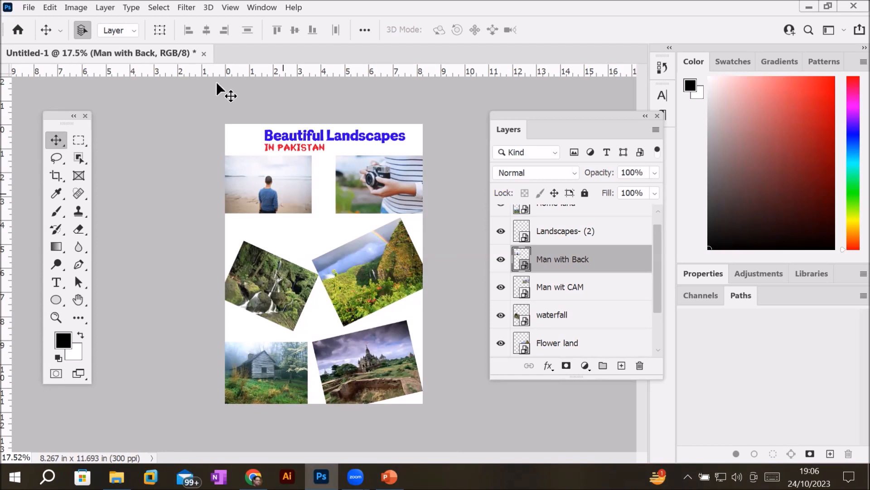
# Show the transform controls again and rotate the beach image to about 22.11°
pyautogui.click(159, 31)
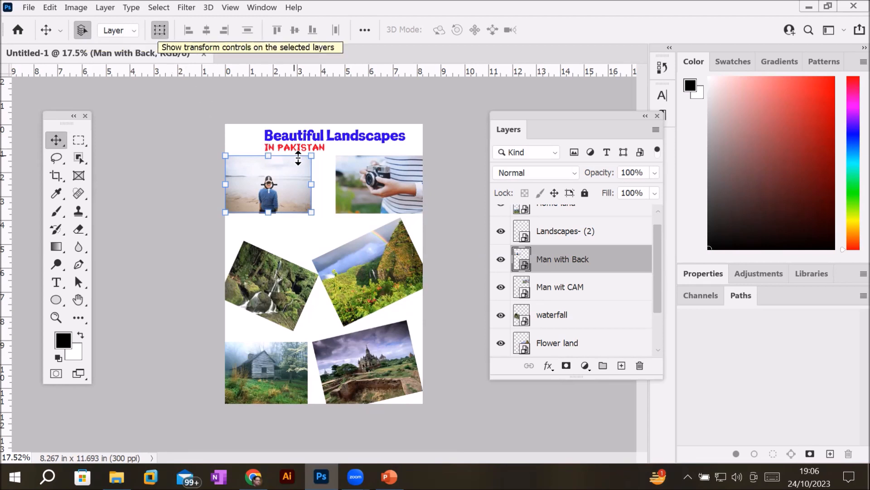
pyautogui.moveTo(325, 166); pyautogui.dragTo(327, 176)
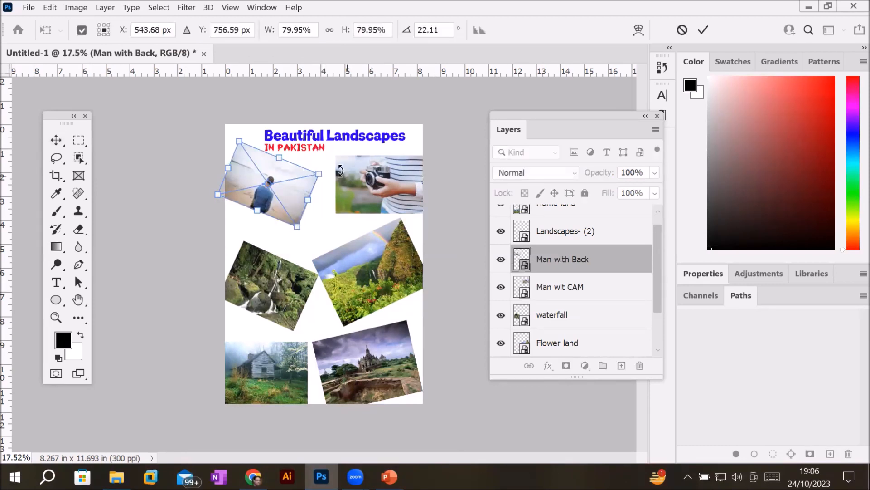
pyautogui.click(703, 29)
# Rotate the camera image to about -15.73° and deselect all layers
pyautogui.click(381, 190)
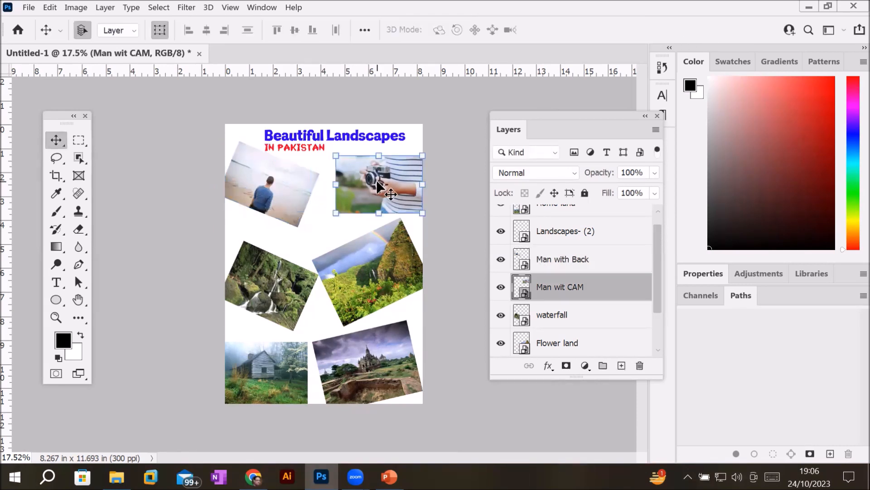
pyautogui.moveTo(327, 157); pyautogui.dragTo(322, 171)
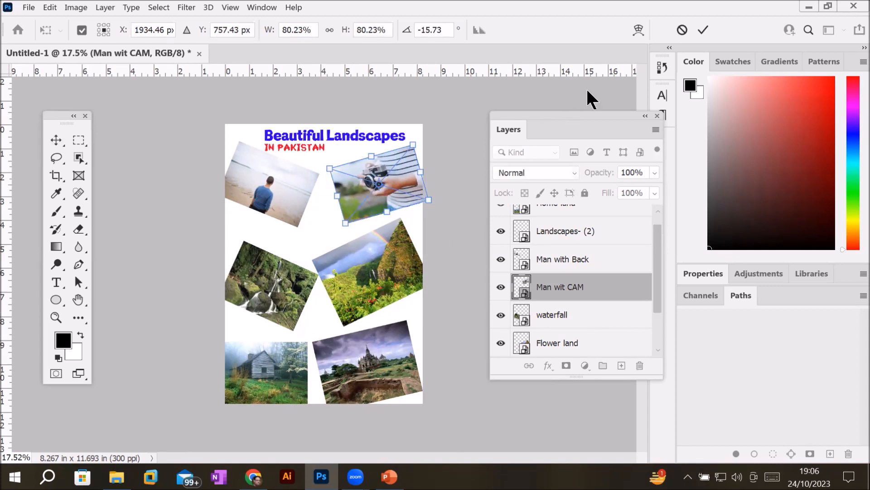
pyautogui.click(703, 30)
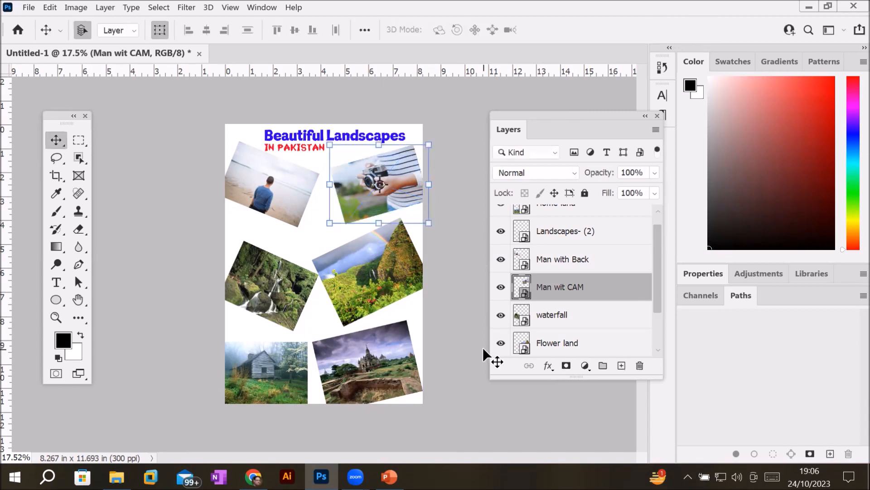
pyautogui.click(145, 251)
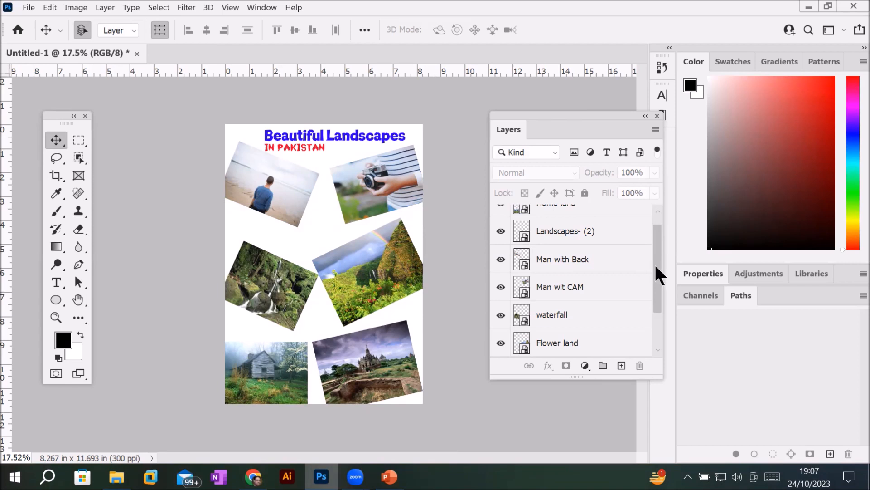
# Select the Background layer, fill it with the black foreground colour, and refill it with the white background colour
pyautogui.scroll(-2, 657, 272)
pyautogui.click(525, 350)
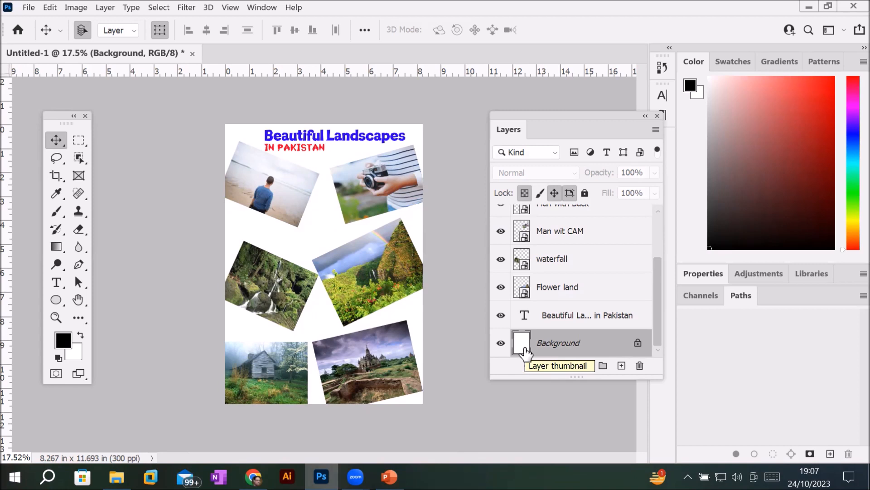
pyautogui.hotkey('alt', 'BackSpace')
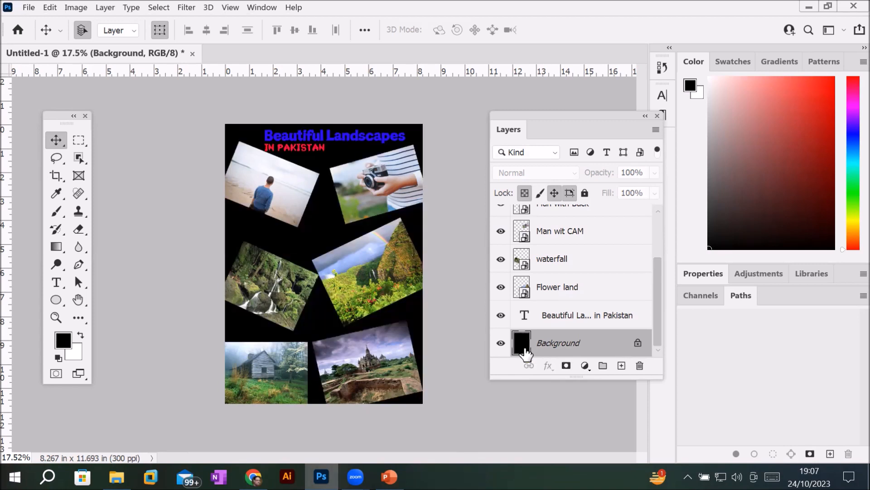
pyautogui.hotkey('ctrl', 'BackSpace')
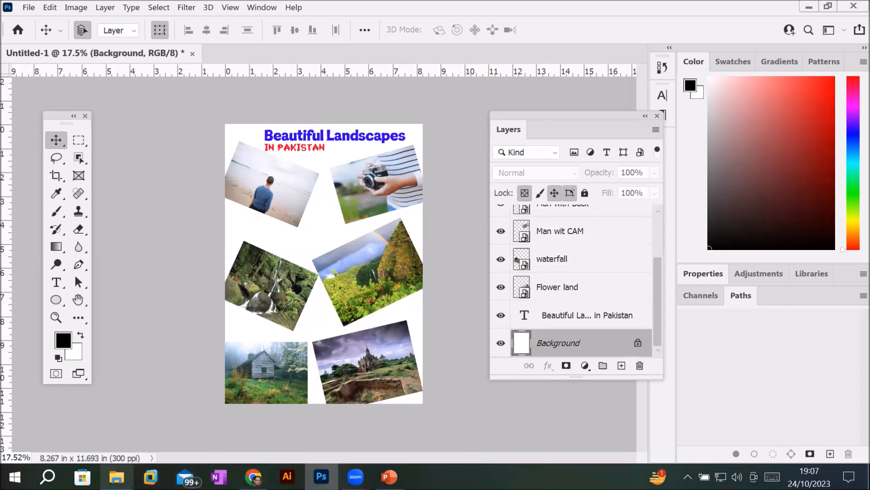
# Place Landscapes- (27).jpg from the GreenLandscapes folder on the page, directly above the Background layer
pyautogui.click(116, 476)
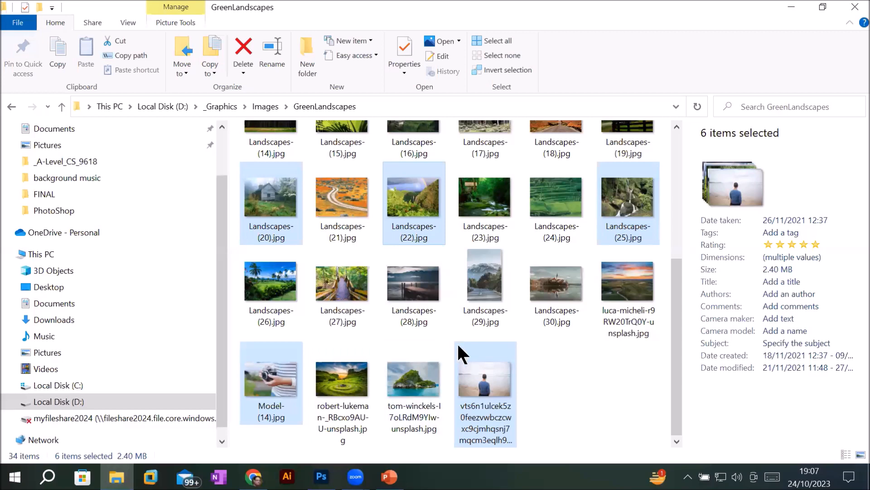
pyautogui.click(327, 281)
pyautogui.moveTo(327, 282); pyautogui.dragTo(303, 235)
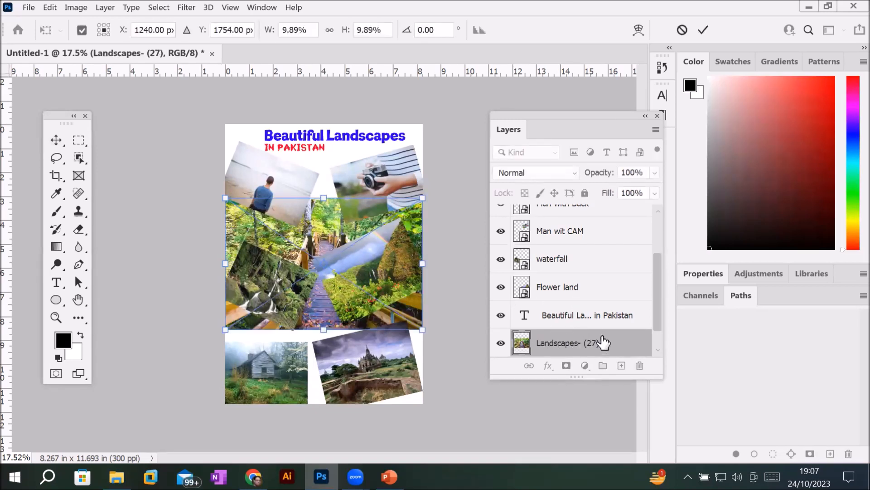
pyautogui.moveTo(657, 310); pyautogui.dragTo(656, 361)
pyautogui.click(549, 348)
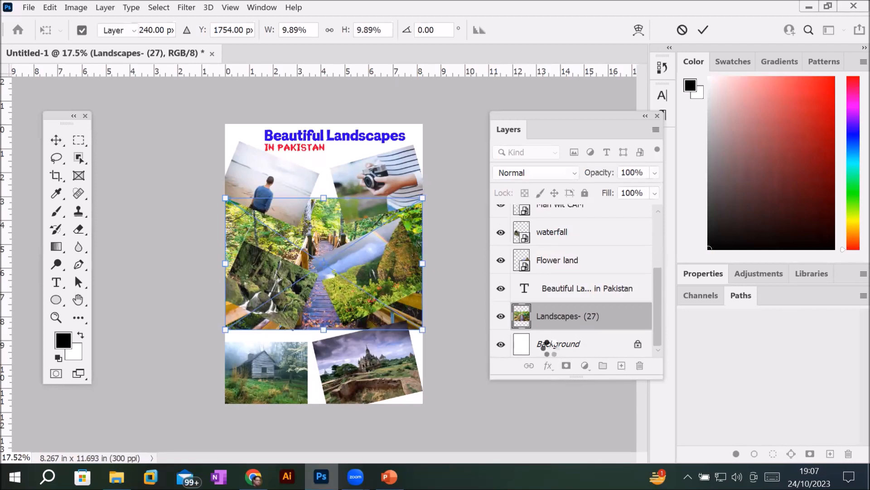
pyautogui.click(548, 317)
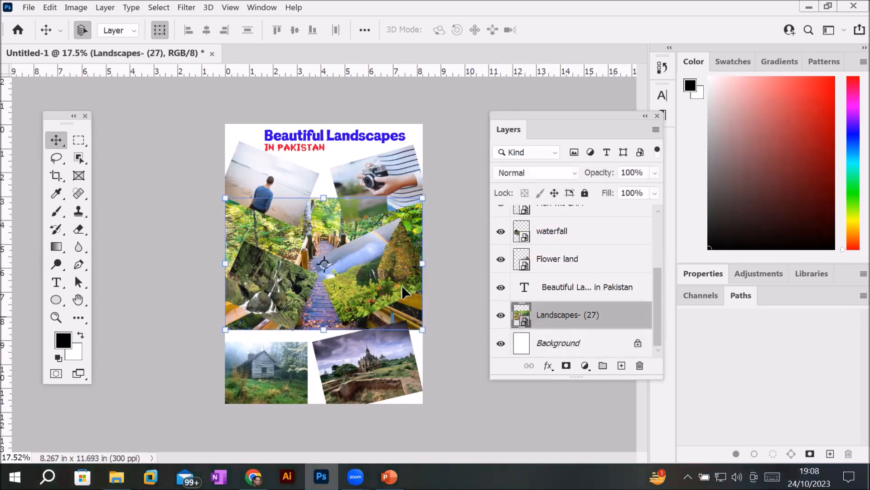
# Stretch the Landscapes- (27) bridge image vertically to about 20.96% height so it covers the whole page
pyautogui.moveTo(323, 198); pyautogui.dragTo(321, 122)
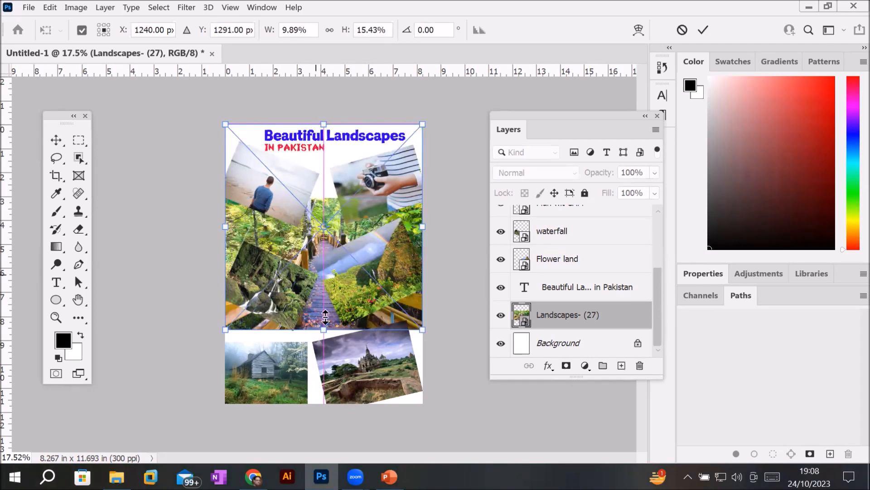
pyautogui.moveTo(328, 327); pyautogui.dragTo(315, 400)
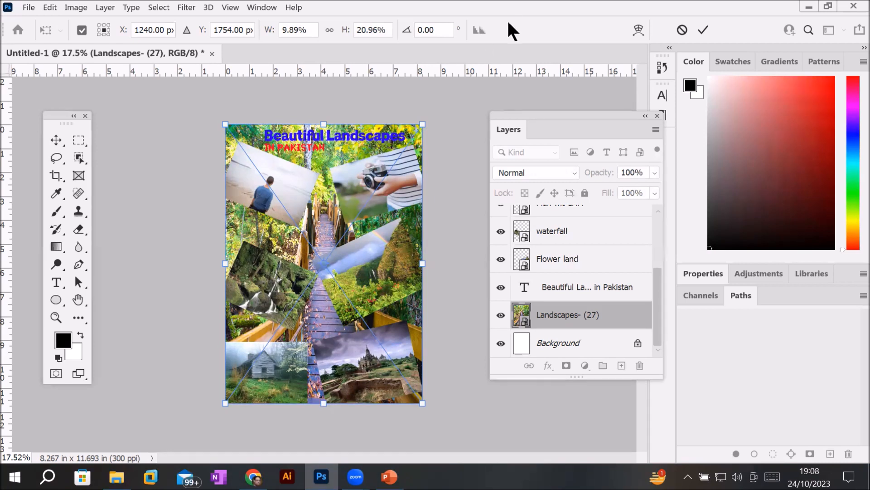
pyautogui.moveTo(581, 317); pyautogui.dragTo(653, 176)
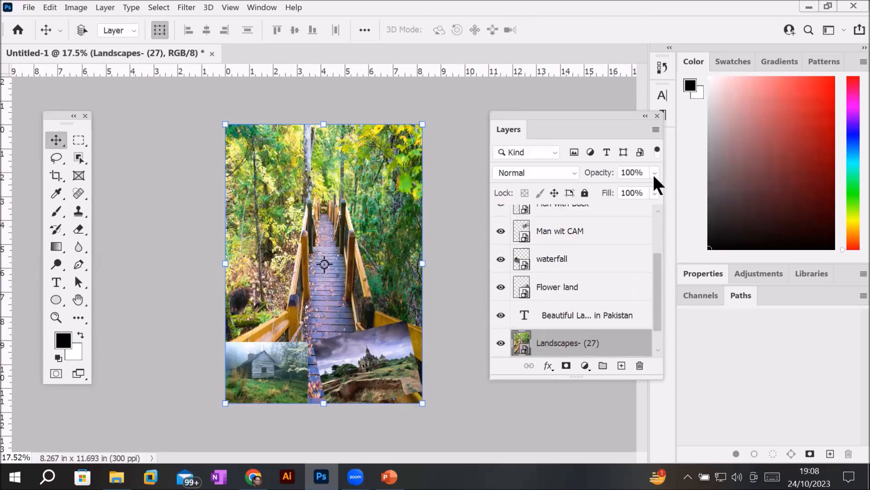
# Lower the Landscapes- (27) bridge layer's opacity to 30% and deselect all layers
pyautogui.moveTo(655, 175); pyautogui.dragTo(612, 196)
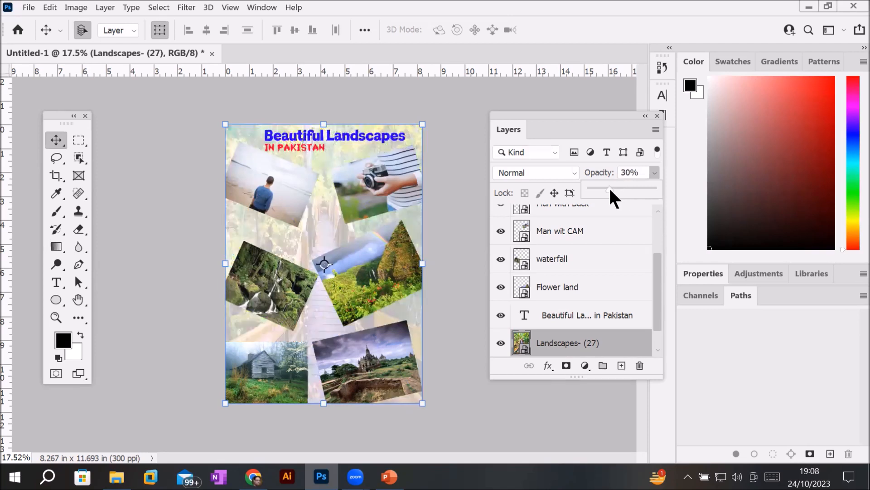
pyautogui.click(56, 144)
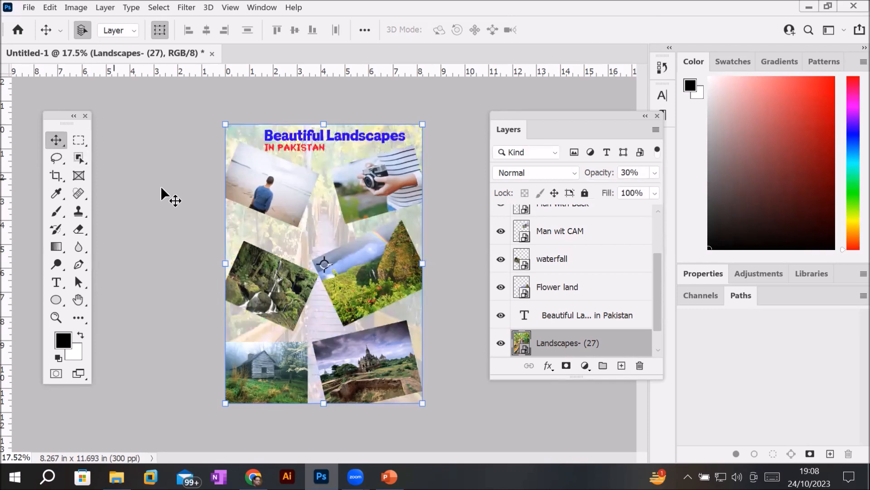
pyautogui.click(161, 194)
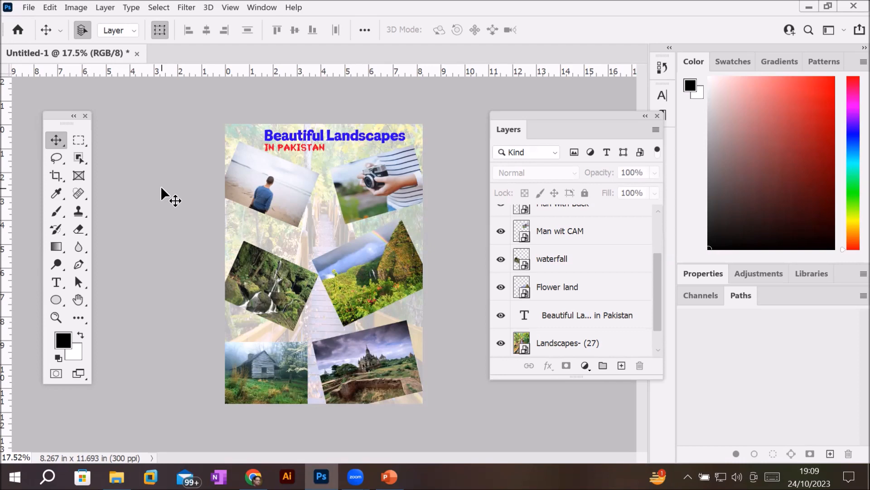
# Set up an Export As of the whole page in JPG format and proceed to saving the file
pyautogui.click(26, 8)
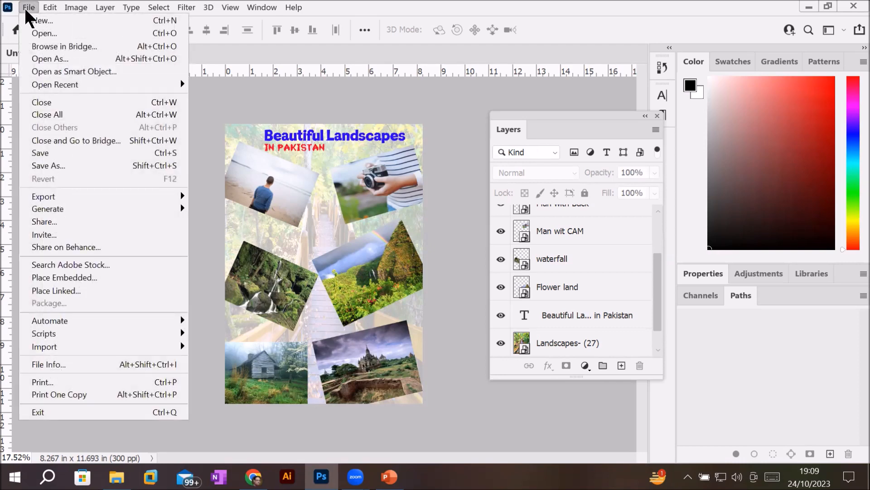
pyautogui.moveTo(100, 205)
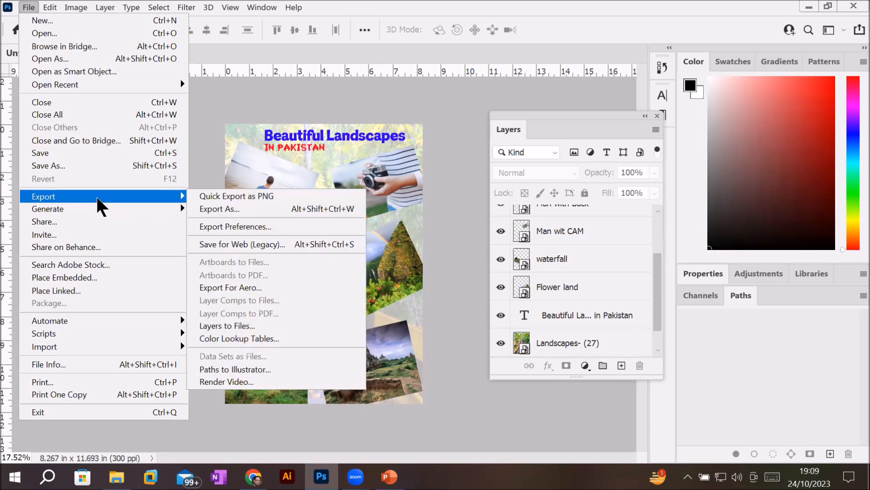
pyautogui.click(279, 210)
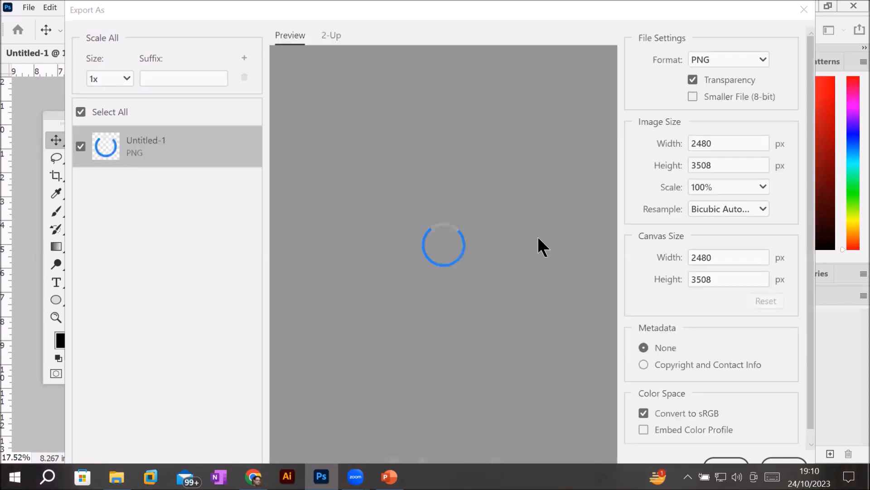
pyautogui.click(764, 61)
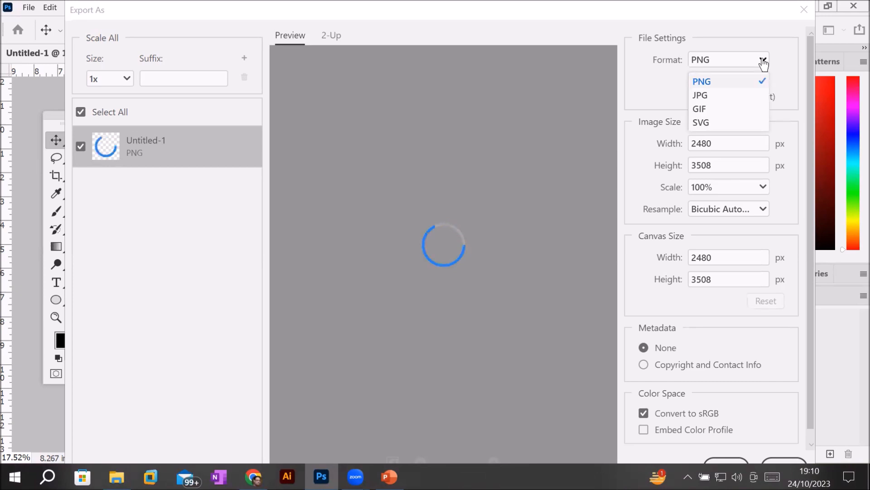
pyautogui.click(709, 99)
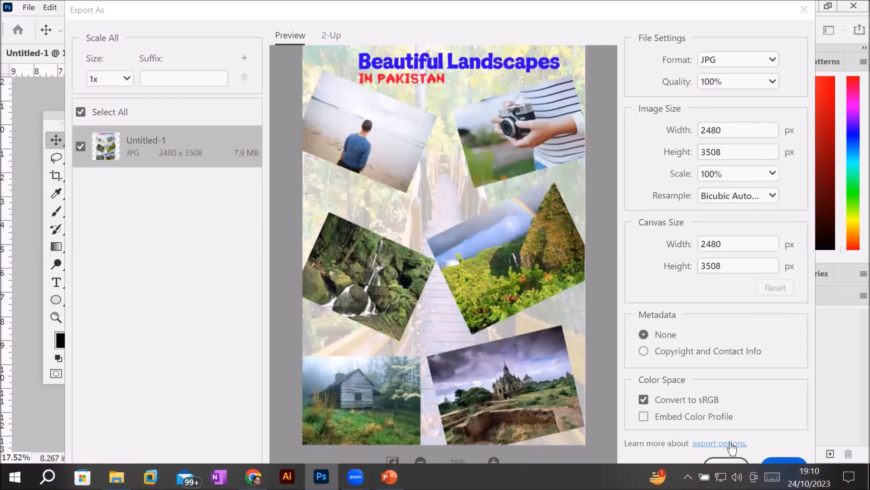
pyautogui.press('Return')
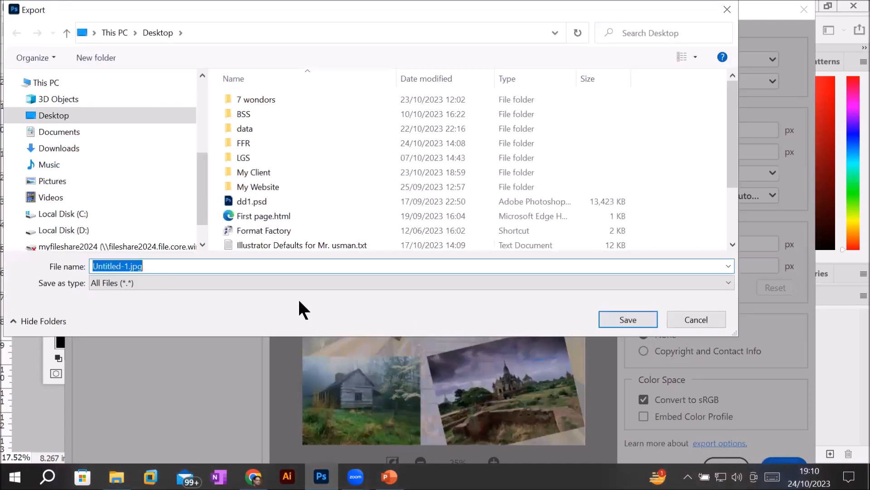
# Save the exported image as Beautiful landscapes1.jpg in the My Client folder on the Desktop
pyautogui.click(50, 117)
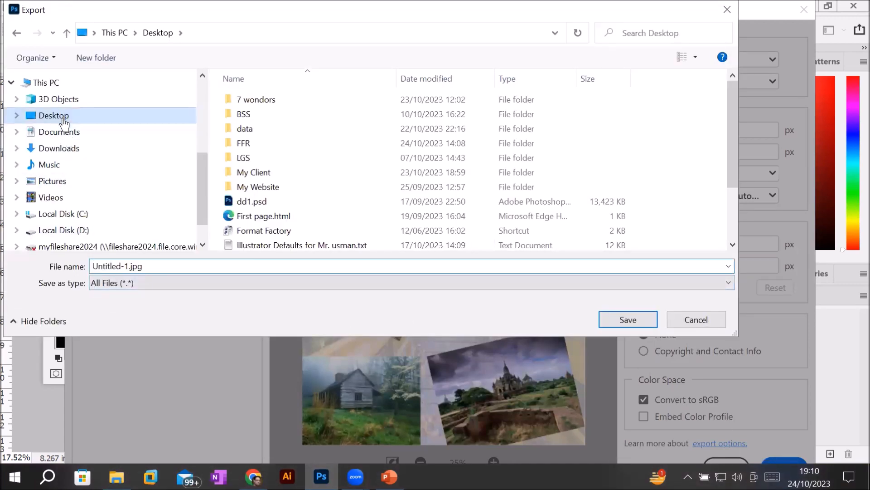
pyautogui.doubleClick(257, 170)
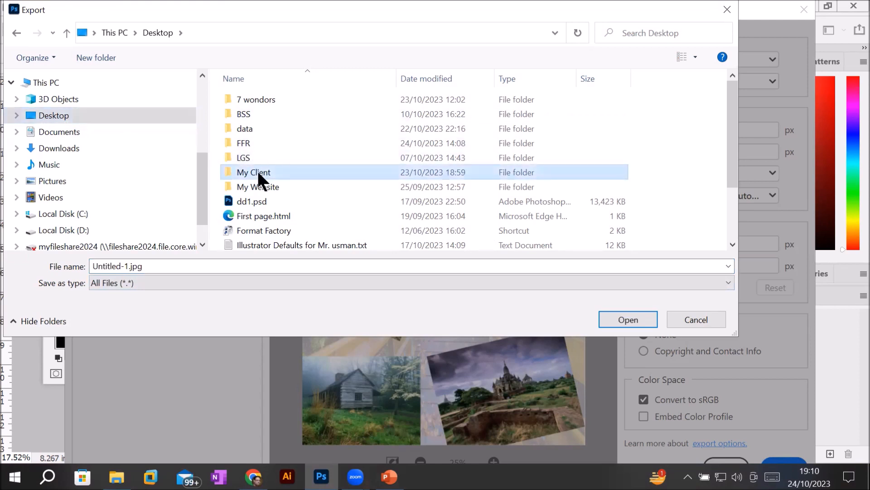
pyautogui.doubleClick(97, 266)
pyautogui.write('Beautifi')
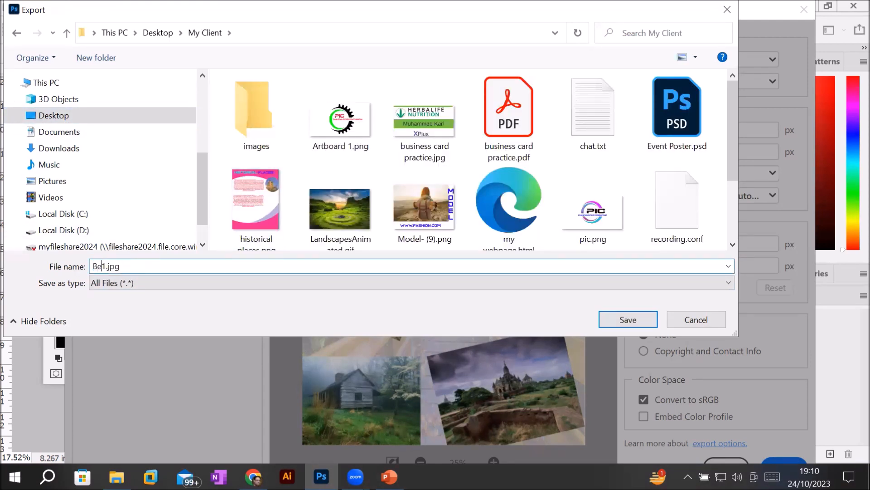
pyautogui.write('l lan')
pyautogui.write('dscapes')
pyautogui.press('Return')
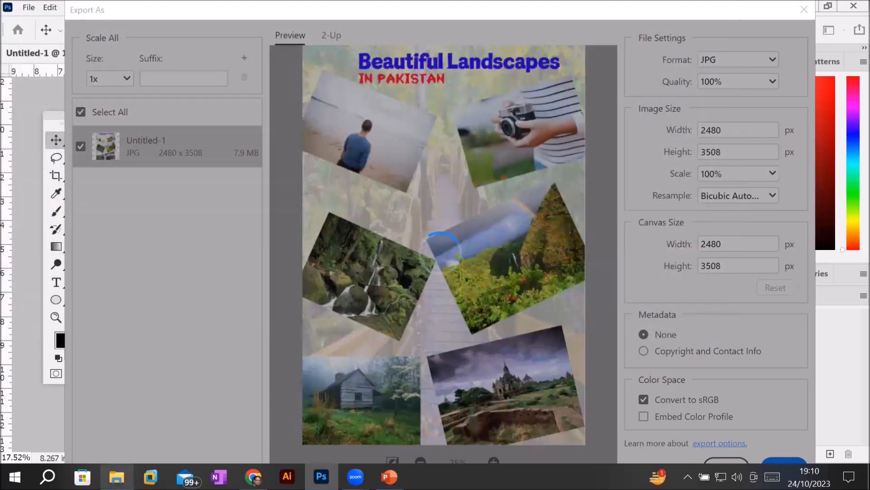
# Switch to File Explorer and open the My Client folder on the Desktop
pyautogui.moveTo(117, 476)
pyautogui.click(117, 421)
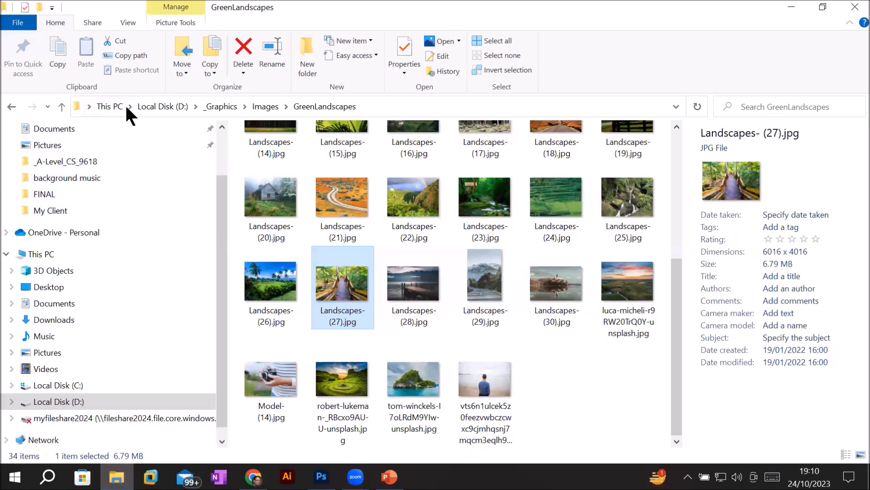
pyautogui.scroll(2, 75, 137)
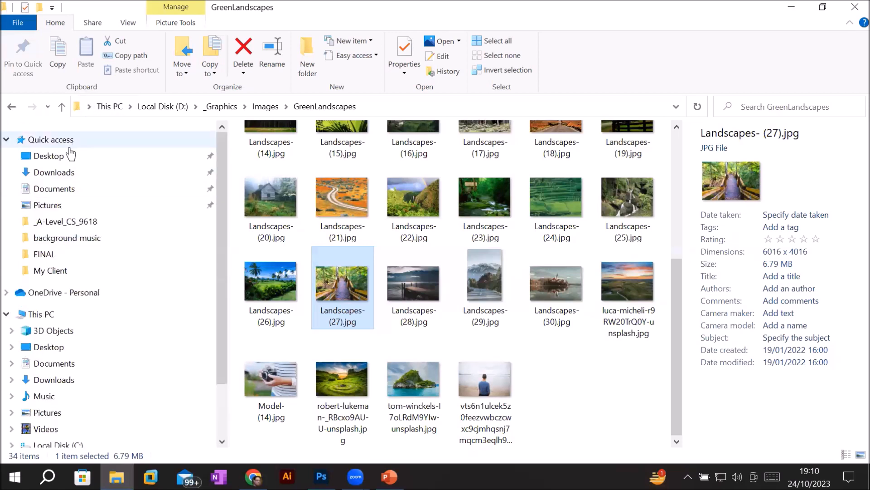
pyautogui.click(51, 159)
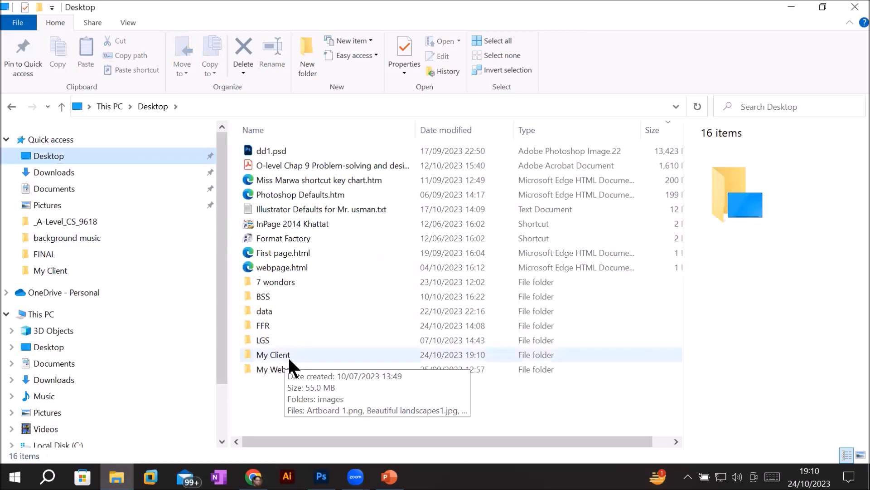
pyautogui.doubleClick(289, 352)
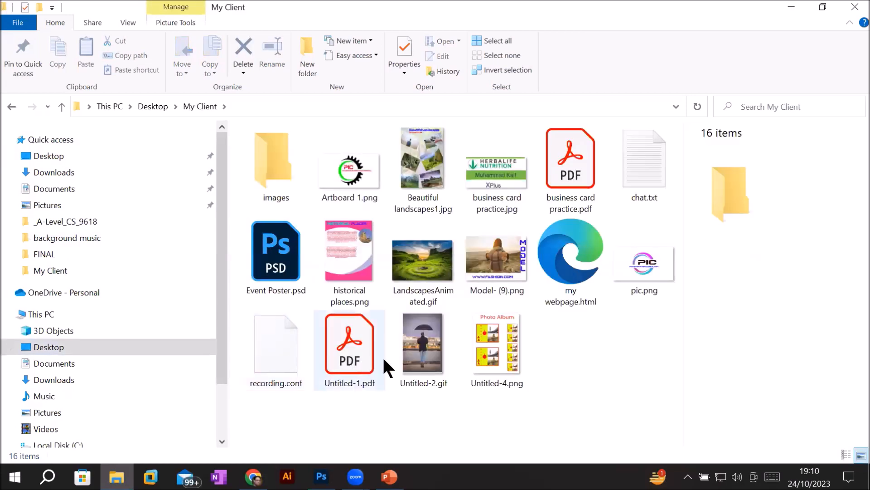
# Open the exported Beautiful landscapes1.jpg with Google Chrome to view it
pyautogui.click(434, 173)
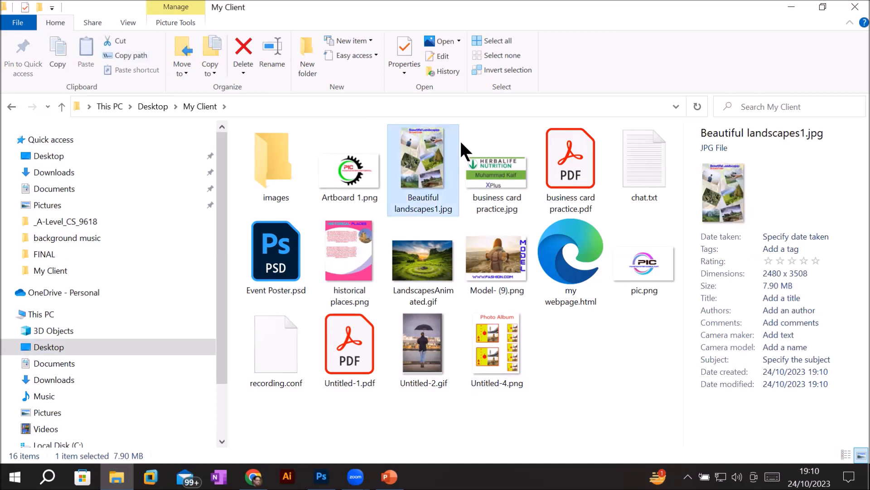
pyautogui.rightClick(442, 154)
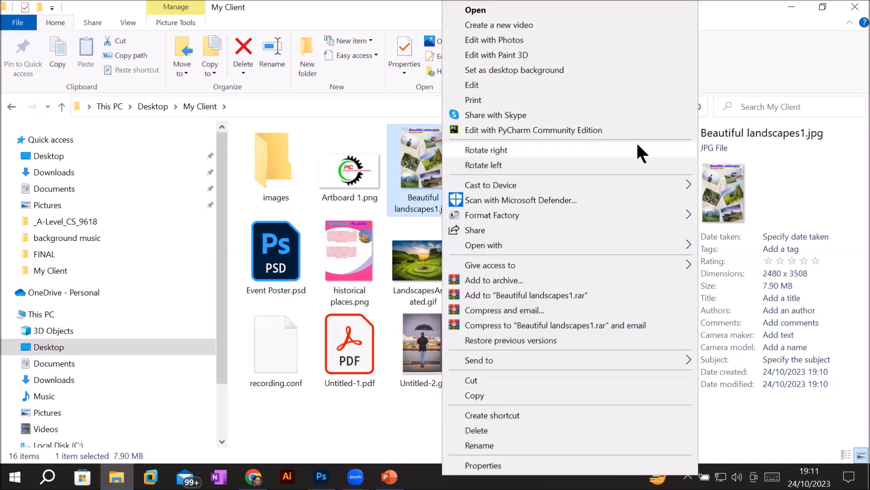
pyautogui.moveTo(602, 248)
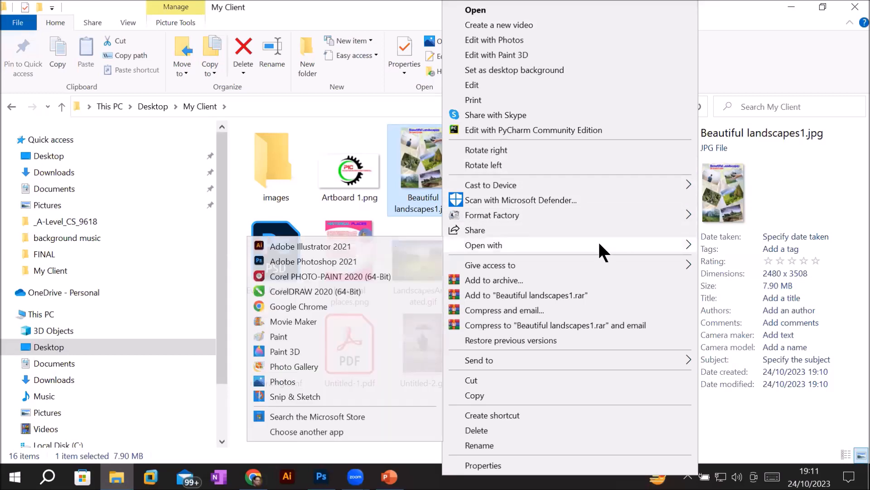
pyautogui.click(315, 302)
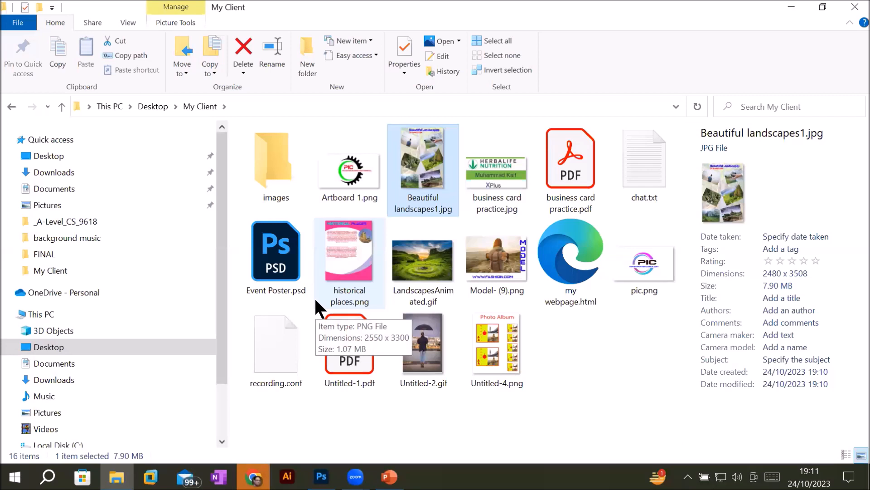